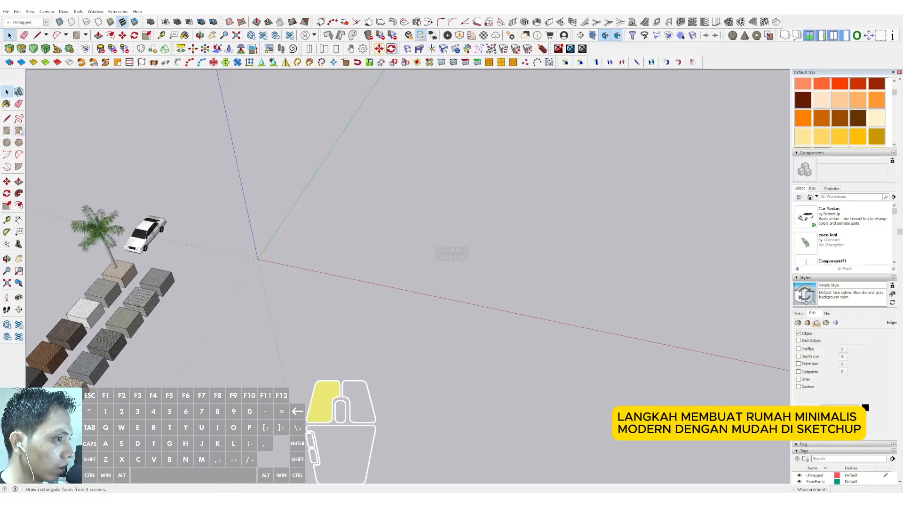
Draw an 8000 by 20000 mm rectangle on the ground from the origin, with its short side along the red axis.
middle_click_drag(178, 278, 161, 288)
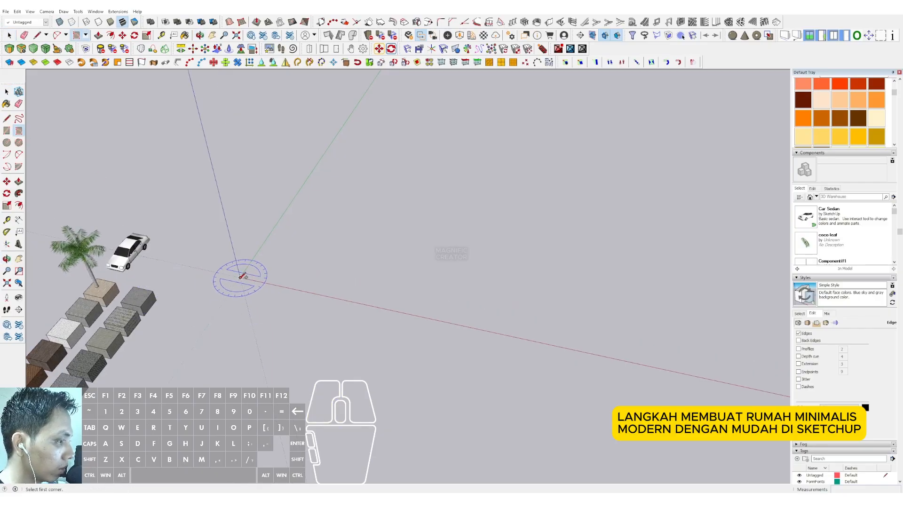
middle_click_drag(243, 275, 332, 310)
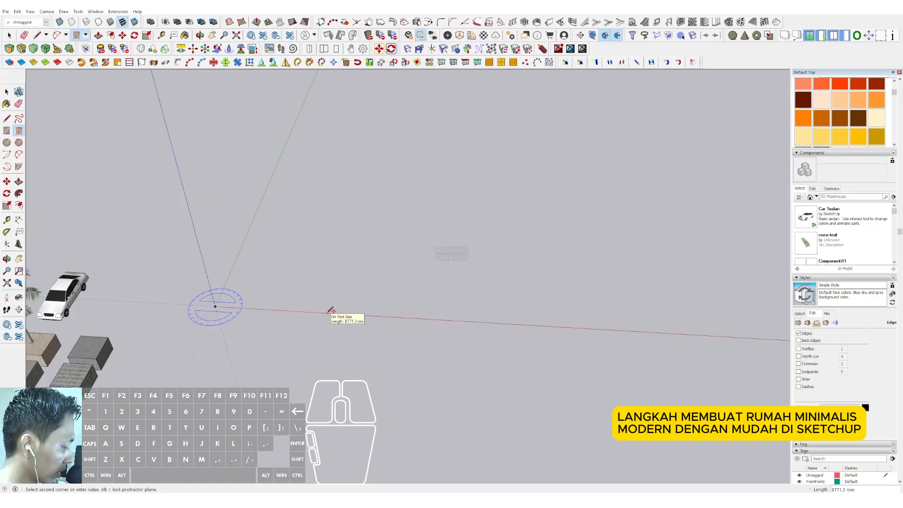
left_click(331, 310)
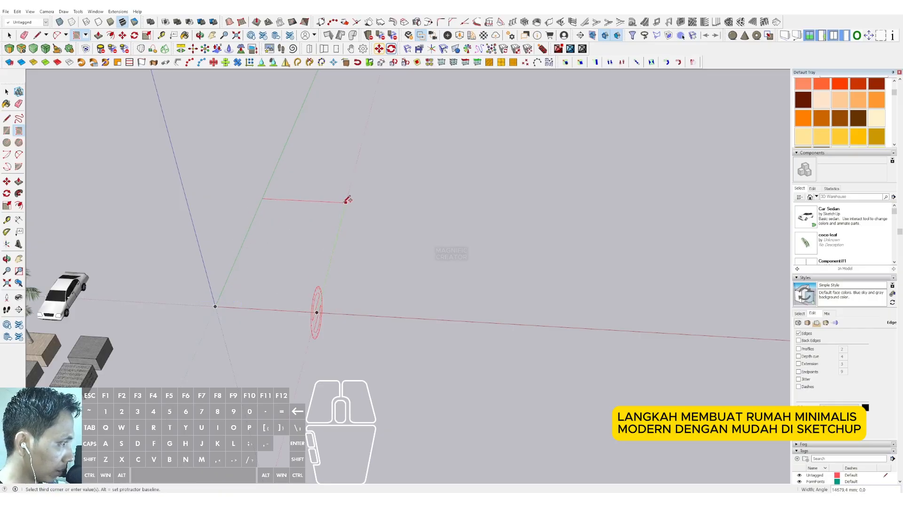
type("20000")
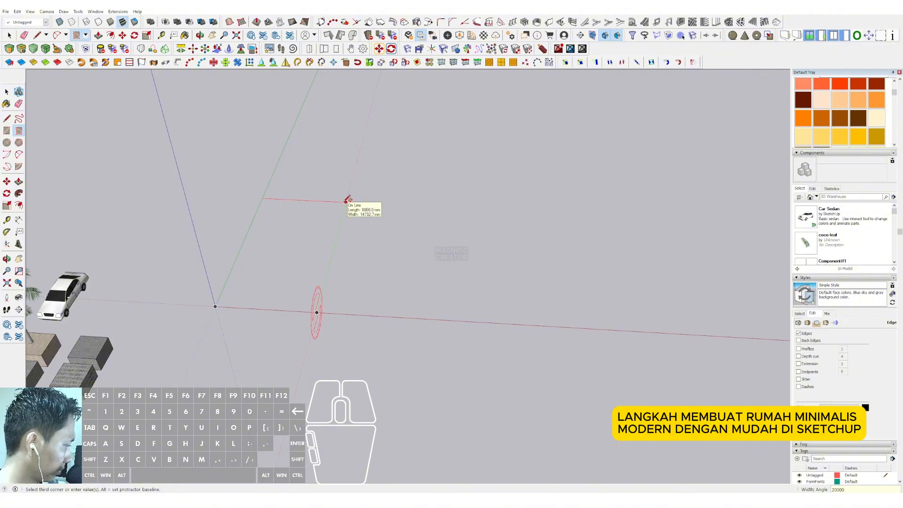
key("Return")
key("space")
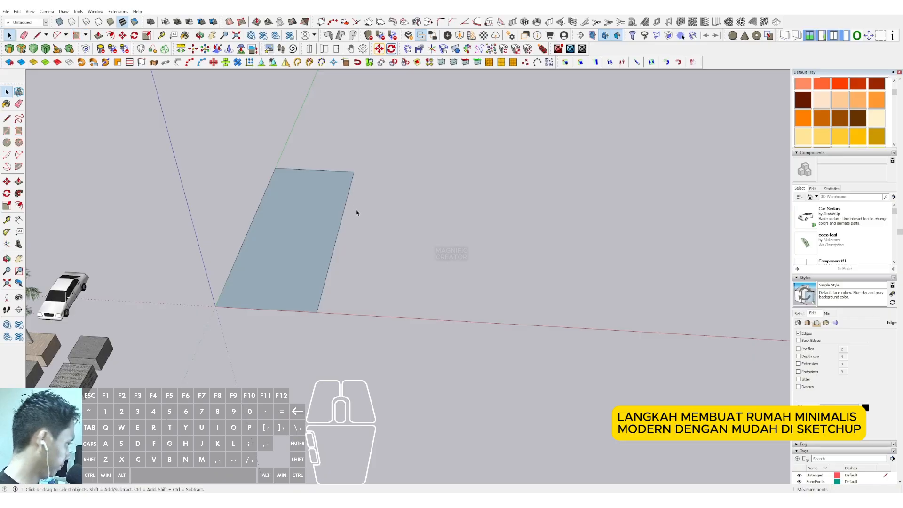
Dimension the rectangle's short edge on the red axis and the long edge opposite the green axis.
scroll(281, 261, "up", 3)
middle_click_drag(282, 261, 252, 298)
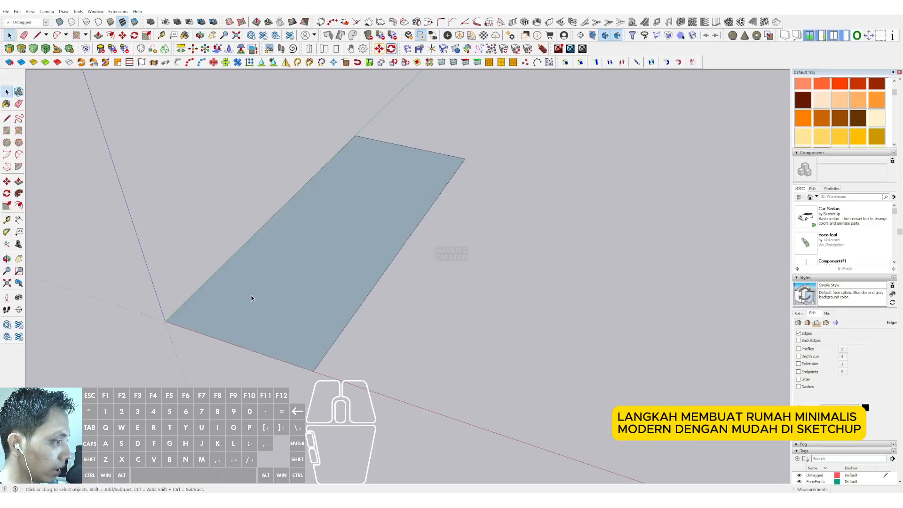
left_click(18, 220)
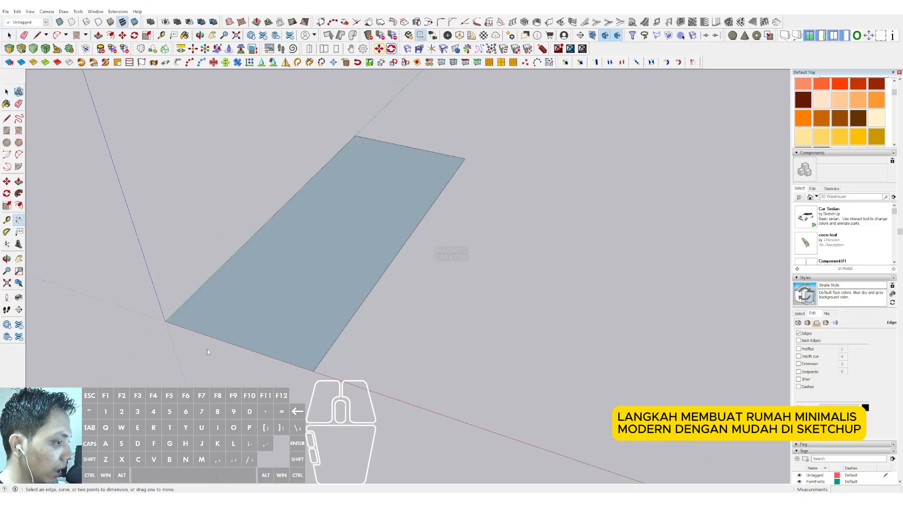
left_click(189, 333)
left_click(173, 353)
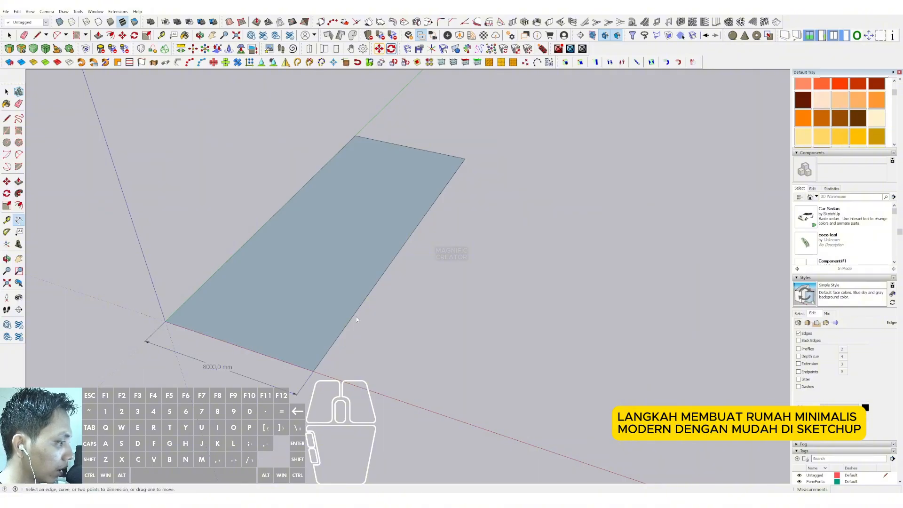
left_click(354, 316)
left_click(384, 334)
key("space")
Select the rectangle's face and set the model's length display precision to 0 mm in the measurement units.
left_click(337, 237)
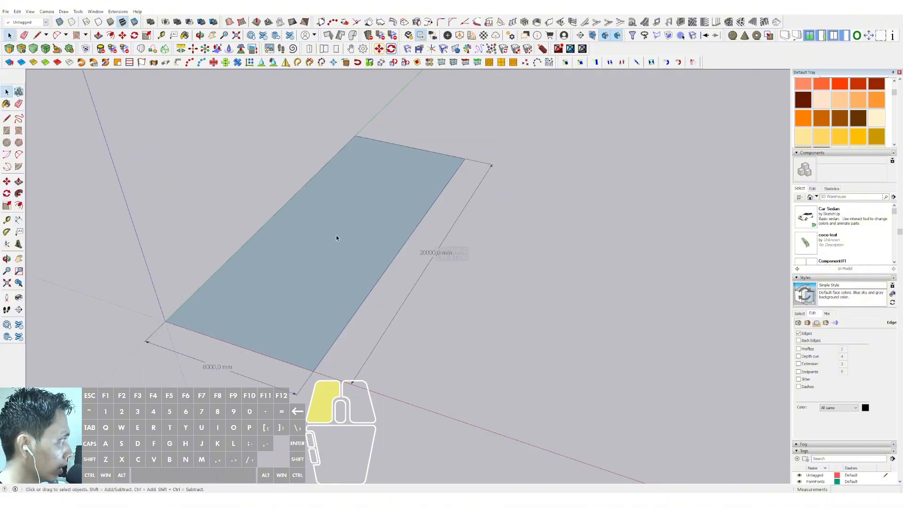
scroll(845, 162, "up", 3)
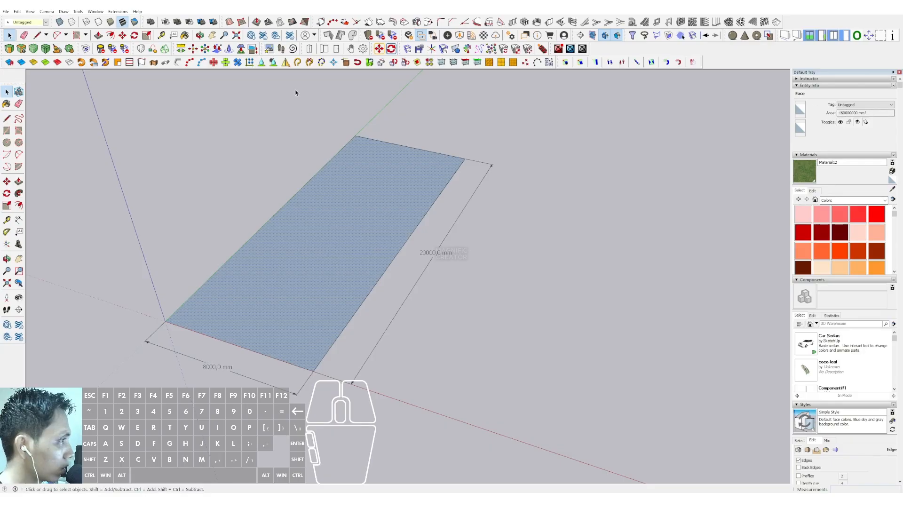
left_click(96, 12)
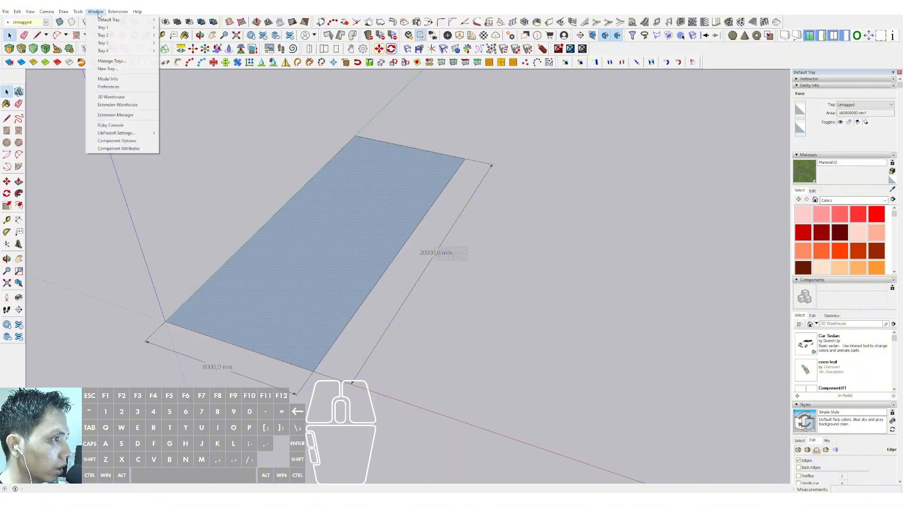
left_click(119, 79)
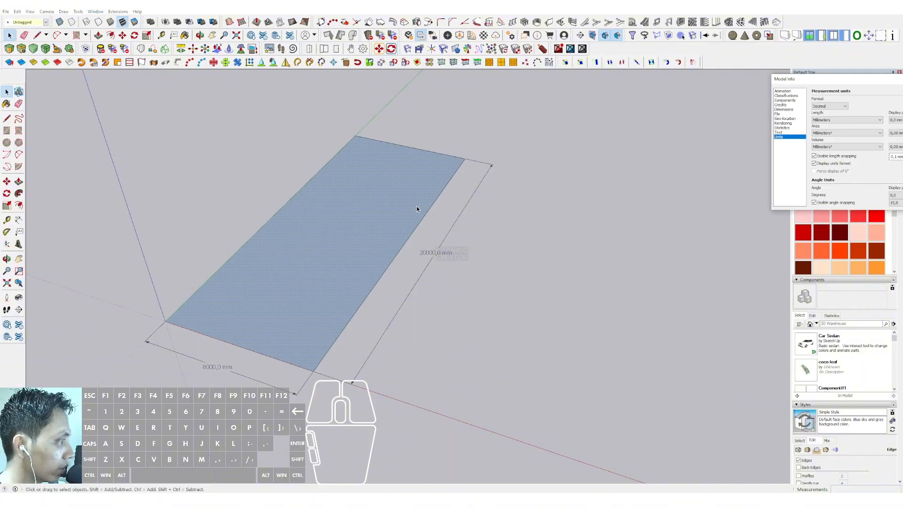
left_click_drag(828, 88, 563, 100)
left_click(626, 133)
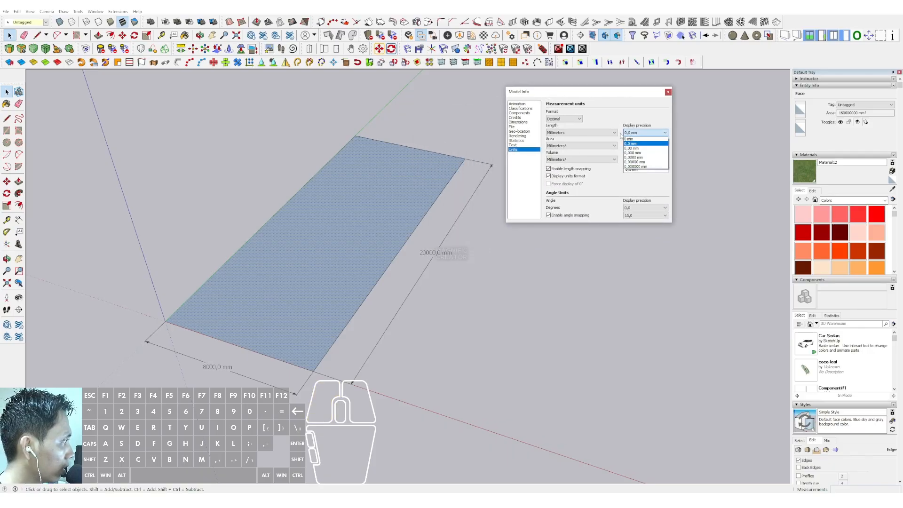
left_click(633, 139)
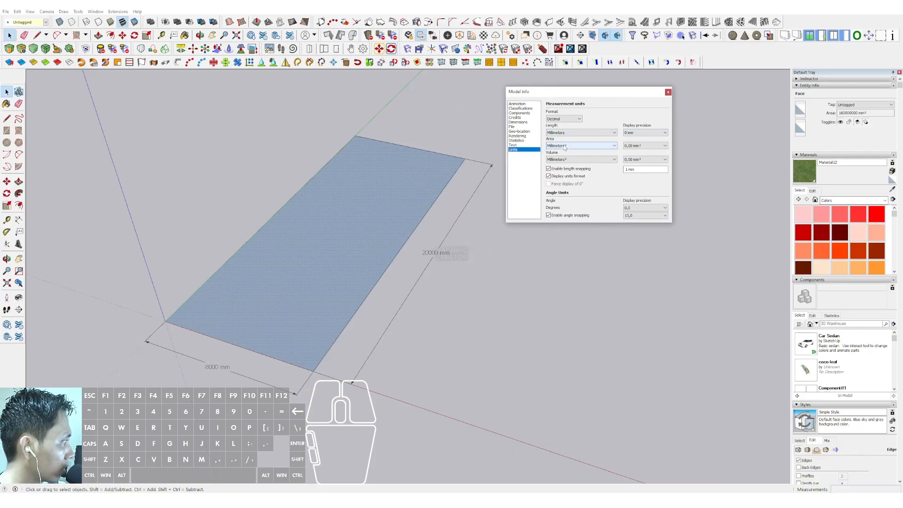
Set the model's area units to square meters and its volume units to cubic meters.
left_click(564, 146)
left_click(559, 177)
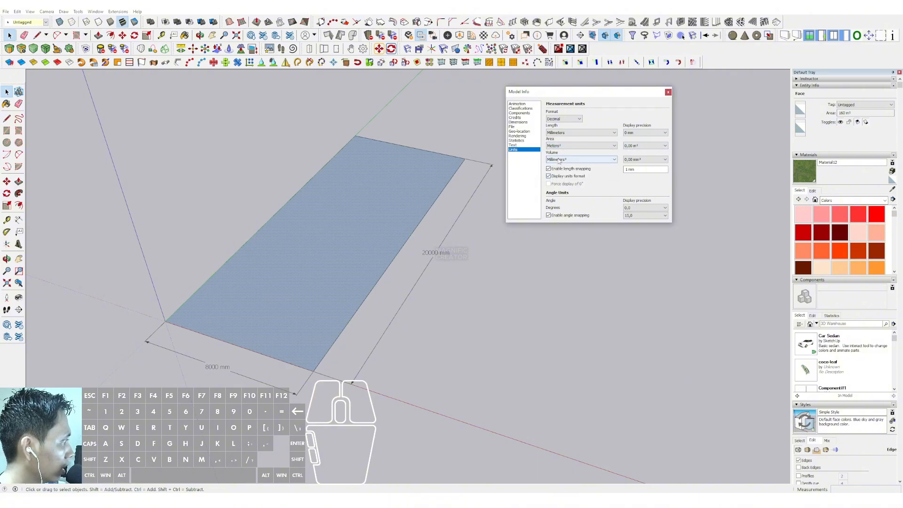
left_click(559, 159)
left_click(554, 194)
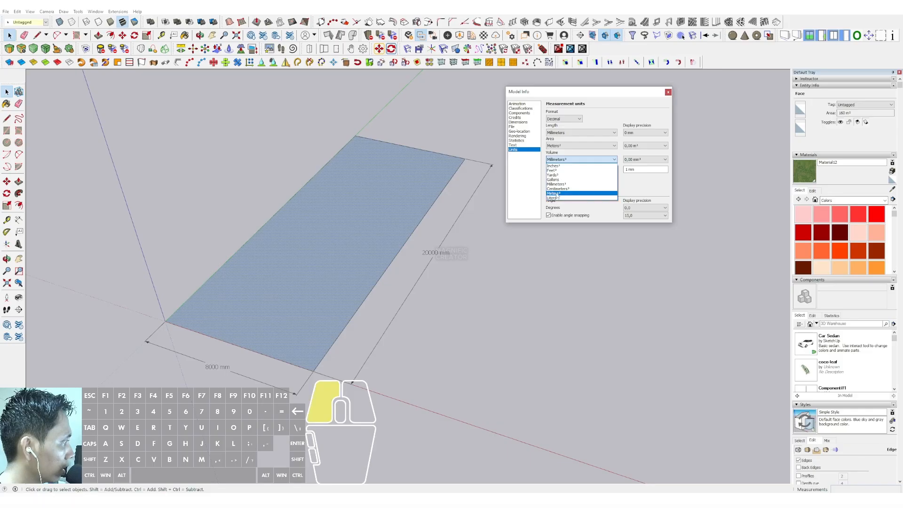
Turn off length snapping, the display of unit suffixes and angle snapping, and close the model settings.
left_click(548, 169)
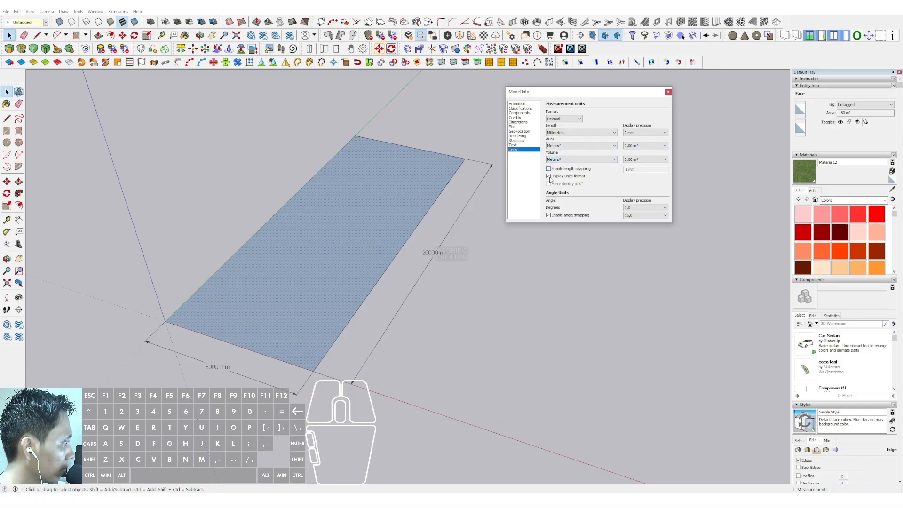
left_click(548, 176)
left_click(548, 215)
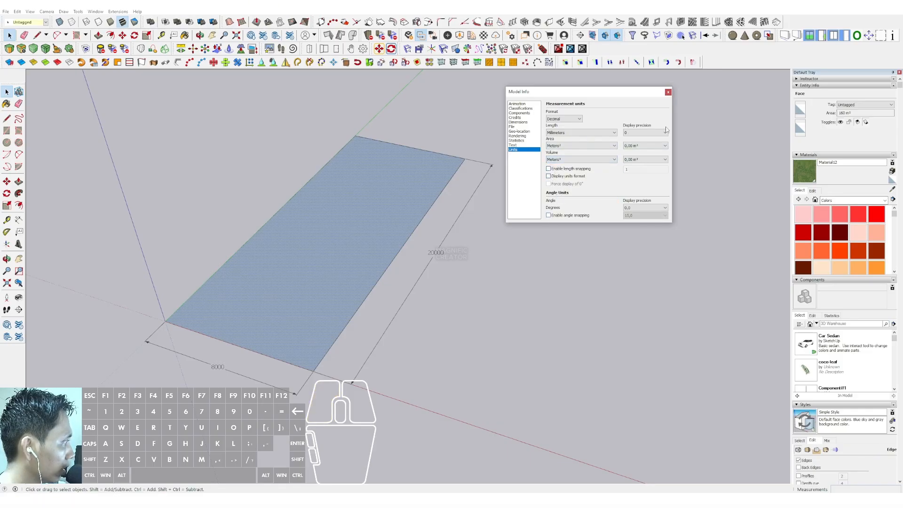
left_click(668, 93)
left_click(594, 225)
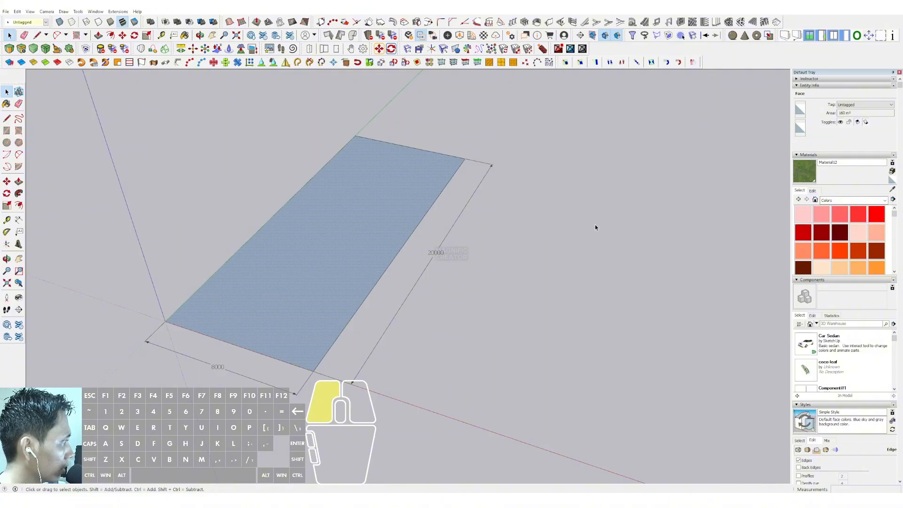
Make the rectangular face and its bounding edges into a group.
scroll(343, 236, "up", 2)
scroll(366, 220, "down", 1)
left_click(375, 221)
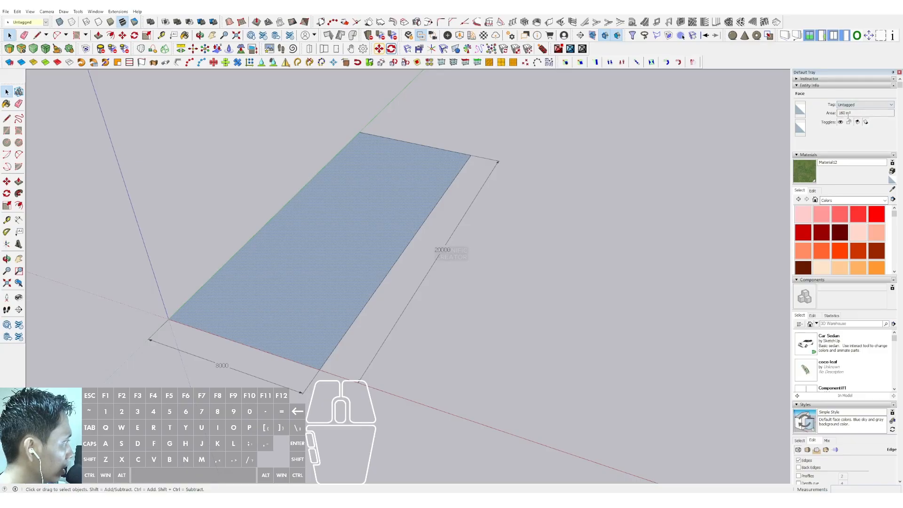
middle_click_drag(272, 263, 314, 292)
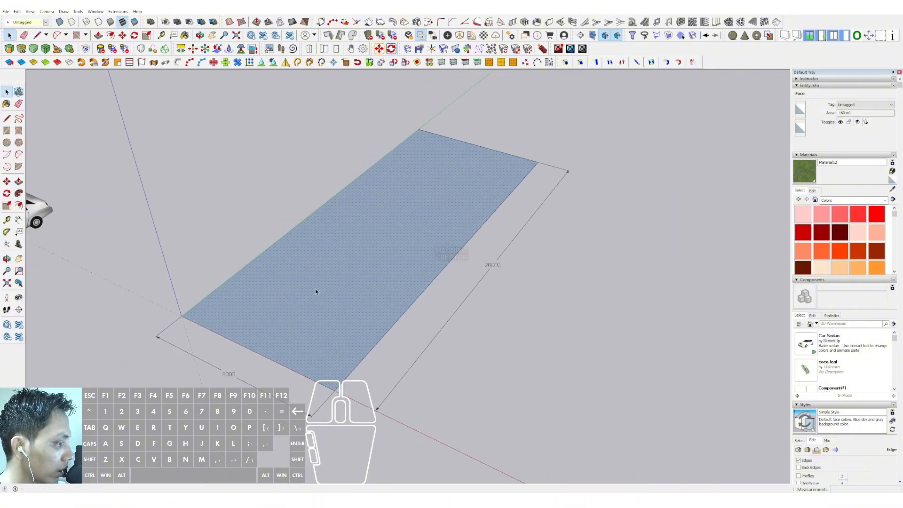
double_click(332, 270)
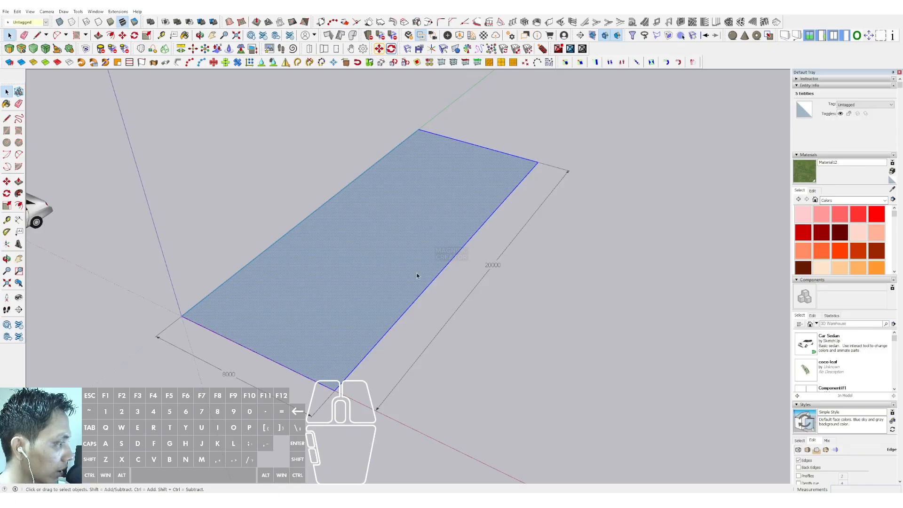
right_click(299, 281)
left_click(324, 344)
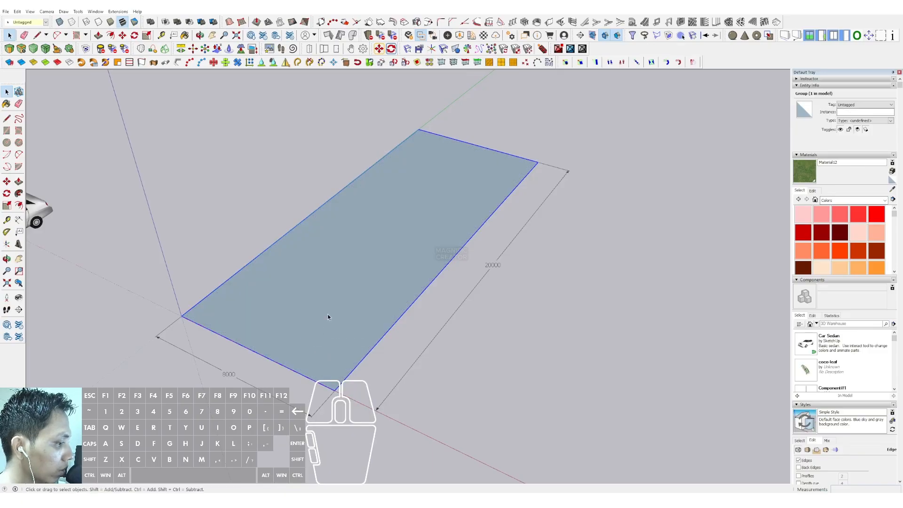
middle_click_drag(324, 311, 321, 304, "shift")
scroll(472, 286, "up", 1)
left_click(472, 286)
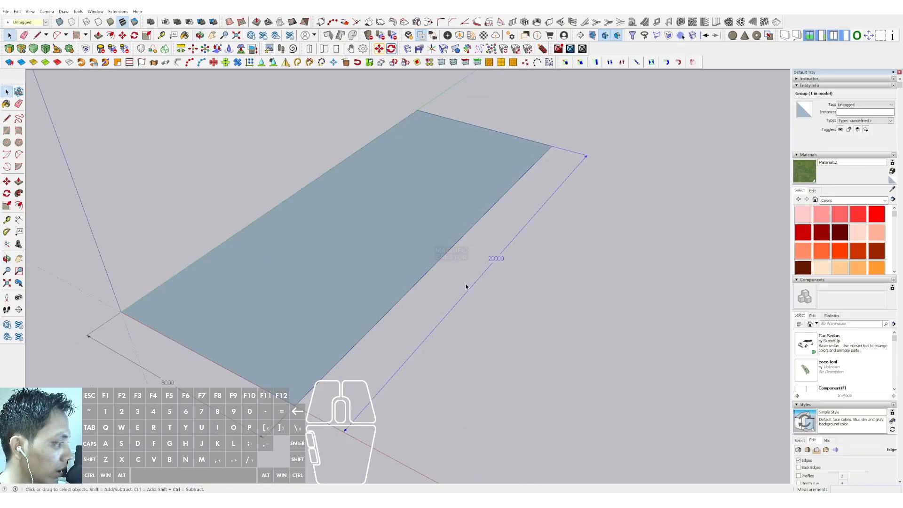
left_click(167, 382)
scroll(247, 301, "down", 1)
middle_click_drag(246, 289, 251, 325, "shift")
left_click(230, 266)
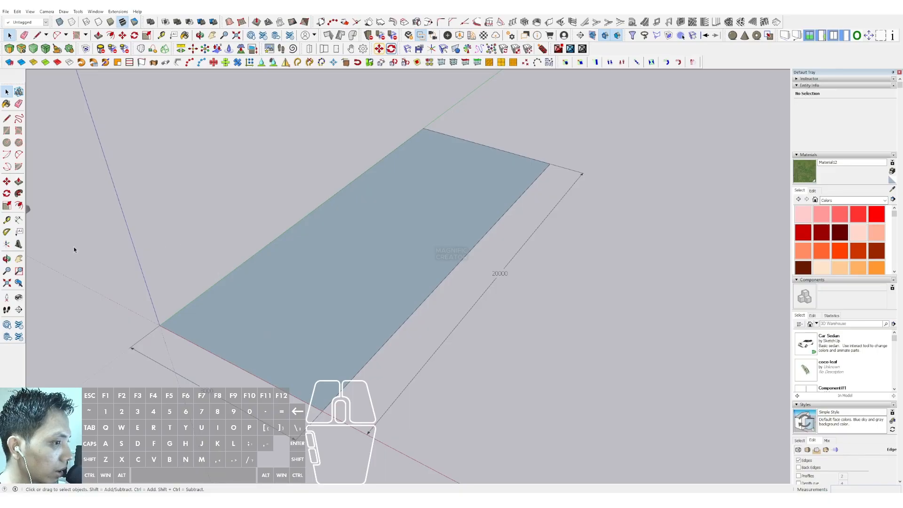
Place a guide line parallel to the rectangle's short edge on the red axis, 6000 mm into the rectangle.
left_click(6, 220)
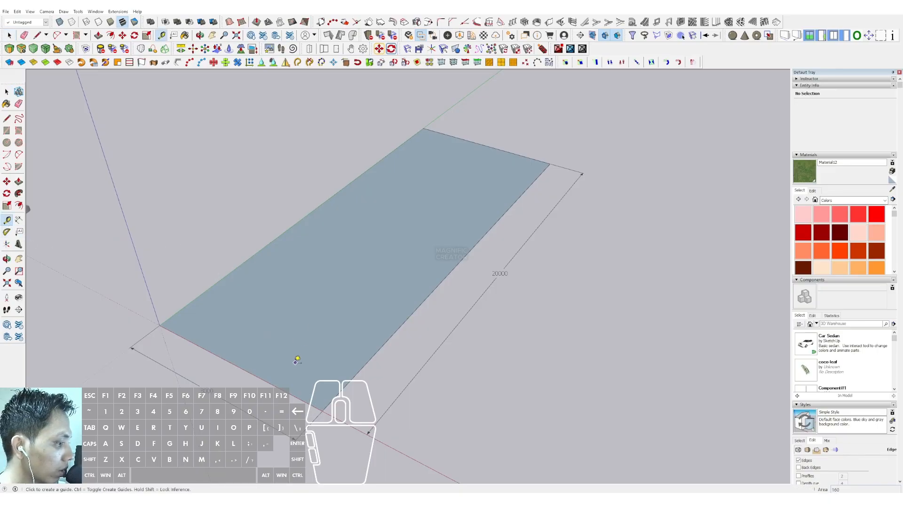
scroll(289, 374, "up", 1)
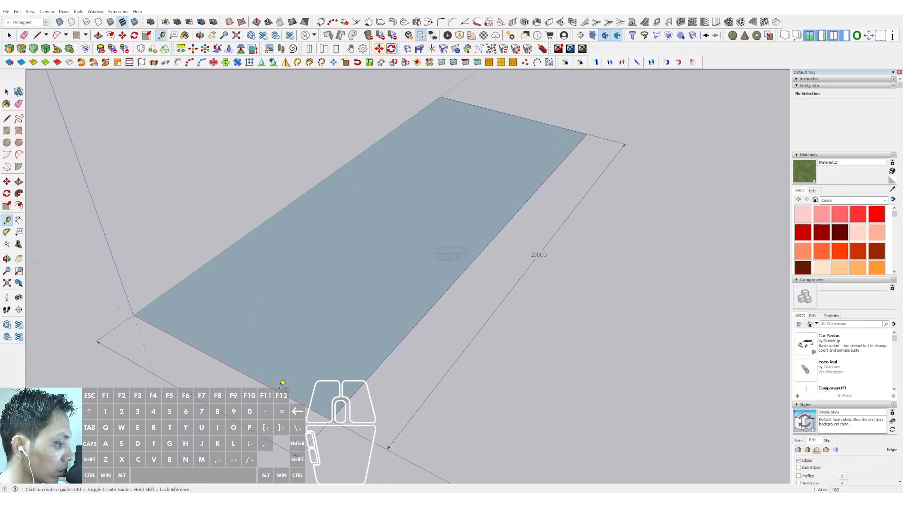
scroll(282, 383, "down", 1)
left_click(281, 386)
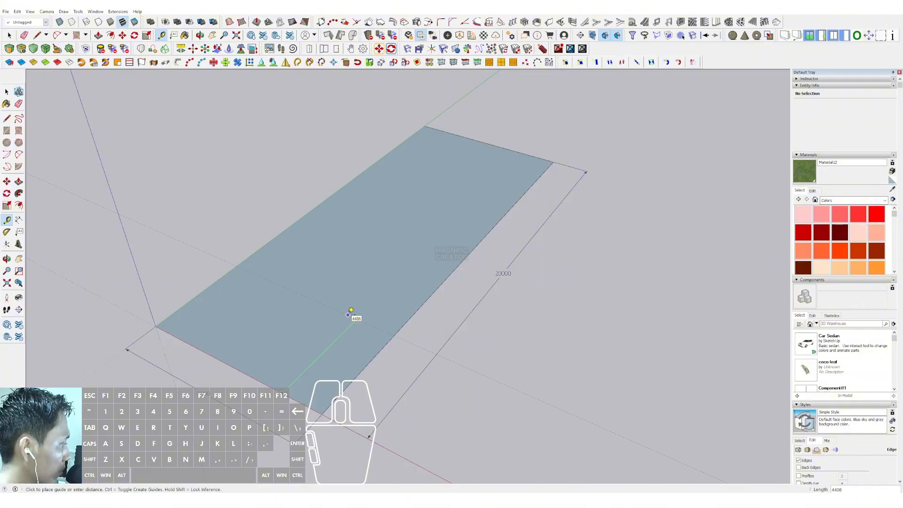
key("Return")
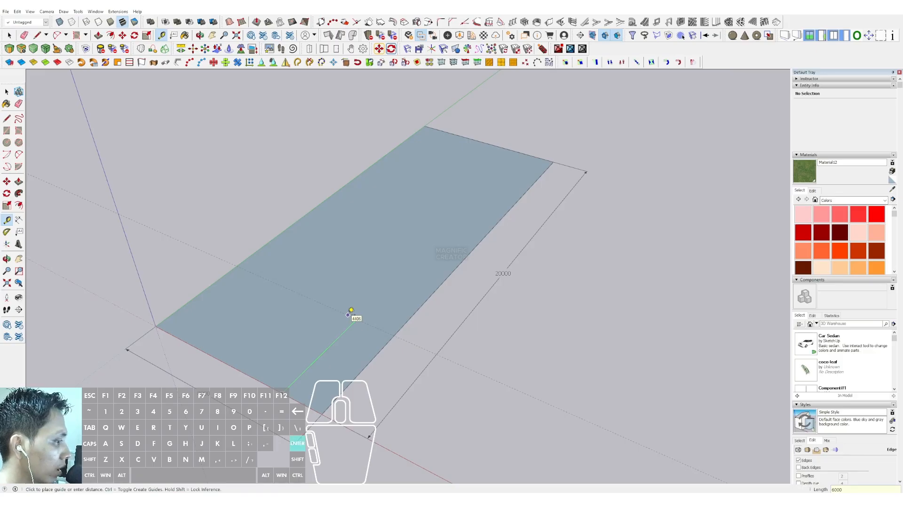
Place a second guide line 10000 mm beyond the first one, toward the rectangle's far short edge.
mouse_move(355, 316)
middle_mouse_down()
mouse_move(301, 303)
mouse_move(318, 289)
mouse_move(345, 296)
mouse_move(284, 300)
middle_mouse_up()
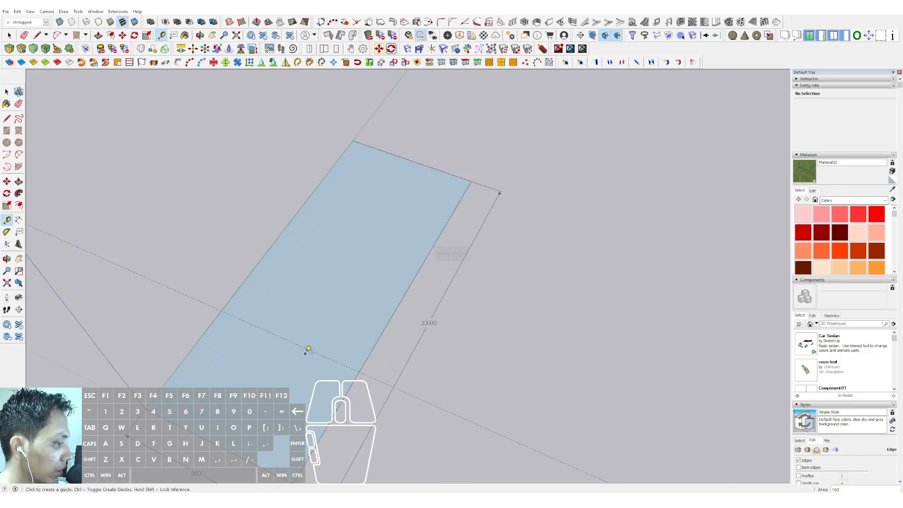
scroll(312, 347, "up", 1)
left_click(313, 348)
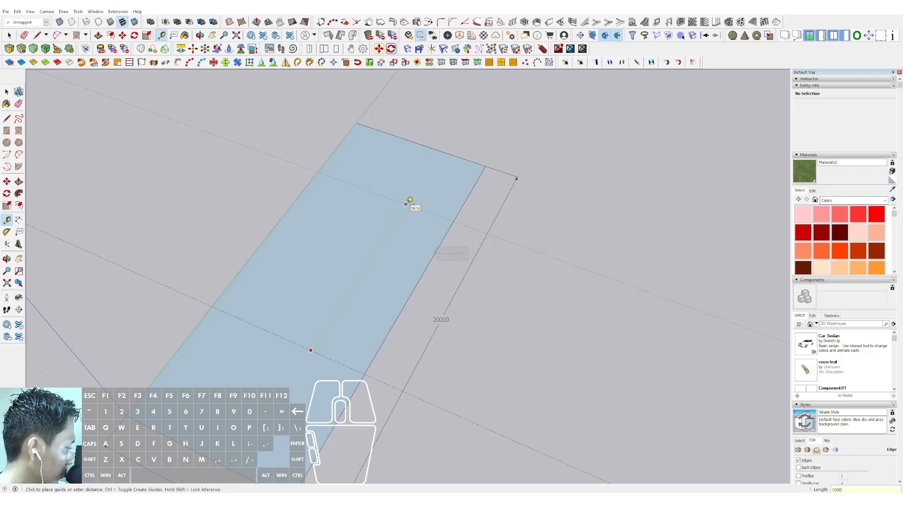
left_click(408, 202)
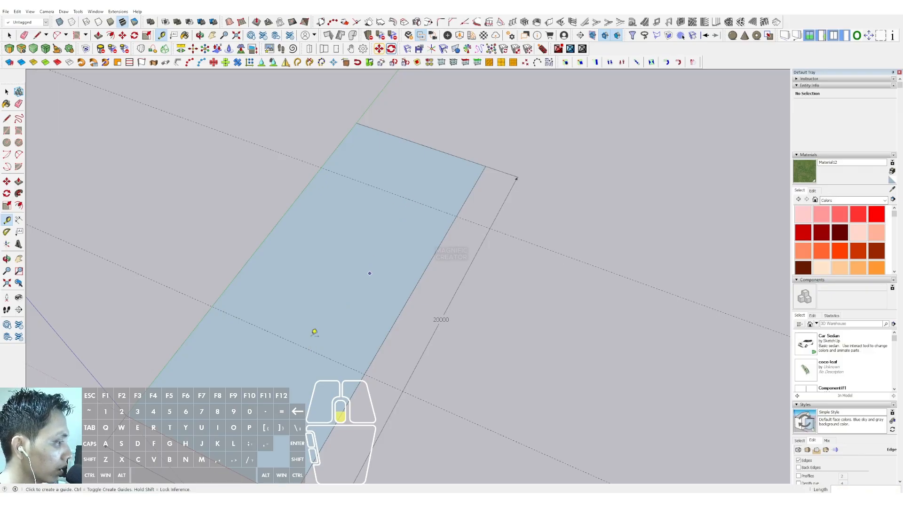
Place another guide line 2500 mm beyond the first one, between the two existing guides.
mouse_move(368, 268)
middle_mouse_down()
mouse_move(417, 272)
mouse_move(405, 235)
mouse_move(434, 252)
middle_mouse_up()
mouse_move(307, 268)
middle_mouse_down()
mouse_move(434, 259)
mouse_move(376, 262)
mouse_move(359, 303)
mouse_move(379, 314)
mouse_move(422, 310)
middle_mouse_up()
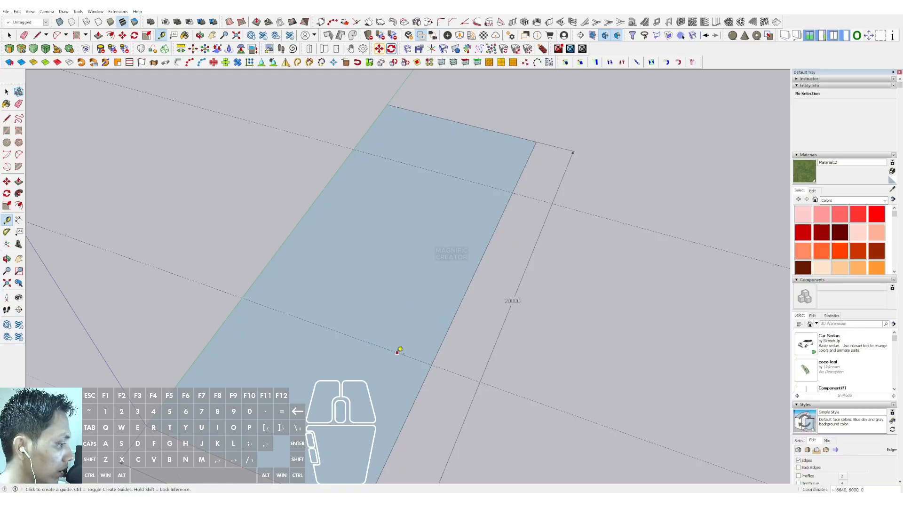
left_click(397, 351)
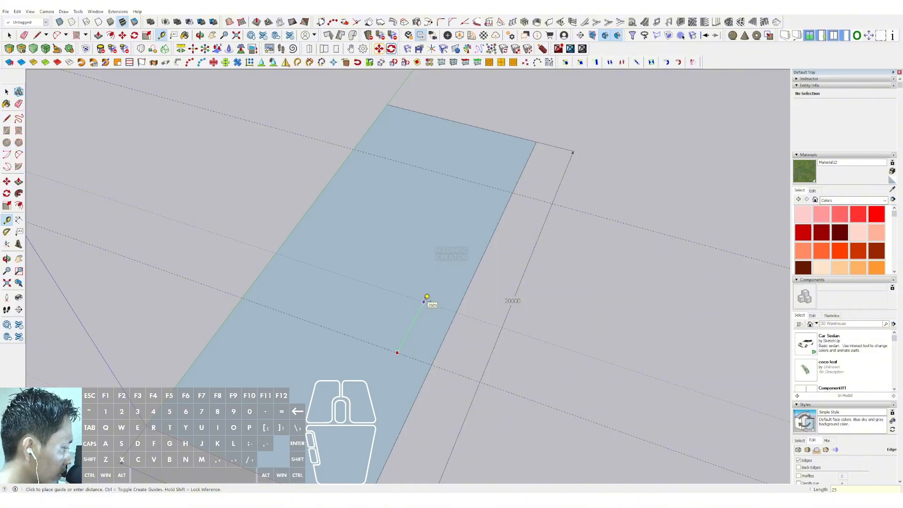
key("BackSpace")
key("Return")
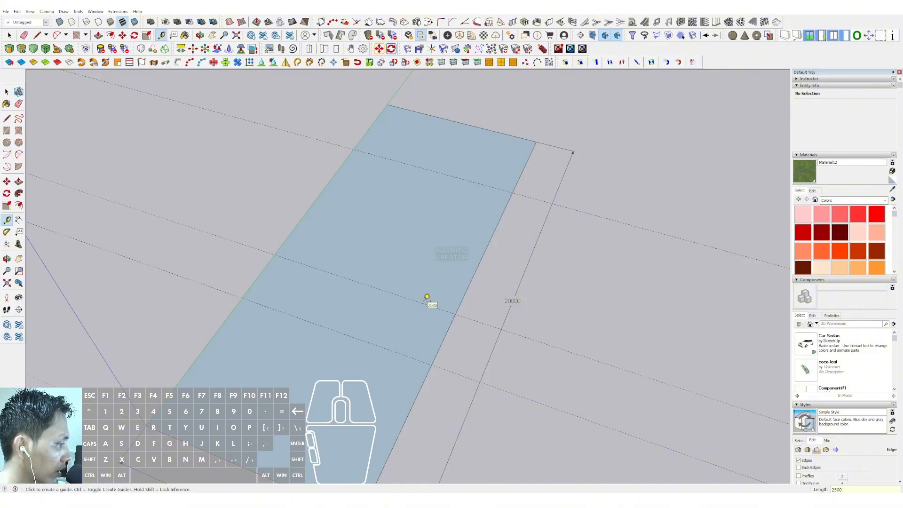
Place a guide line parallel to the lot's long edge beside the 20000 dimension, about 2000 mm into the lot.
scroll(445, 299, "up", 1)
left_click(462, 305)
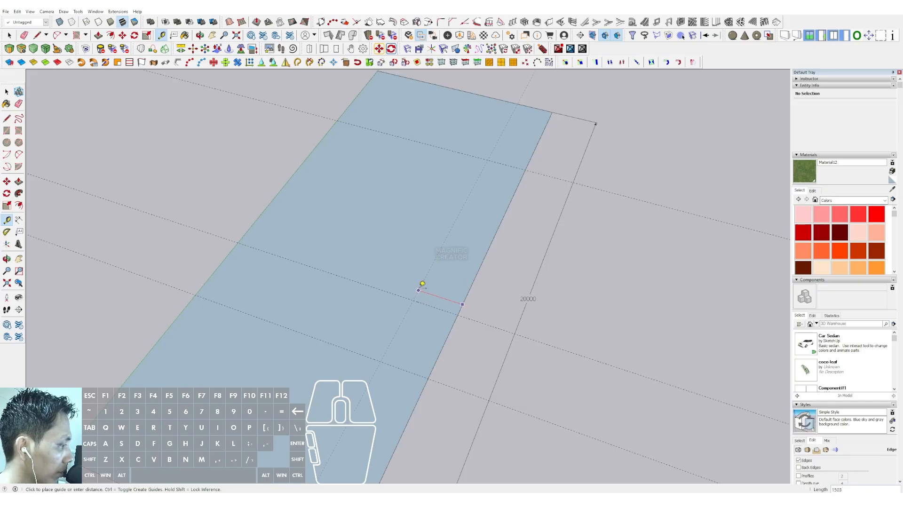
scroll(422, 284, "up", 1)
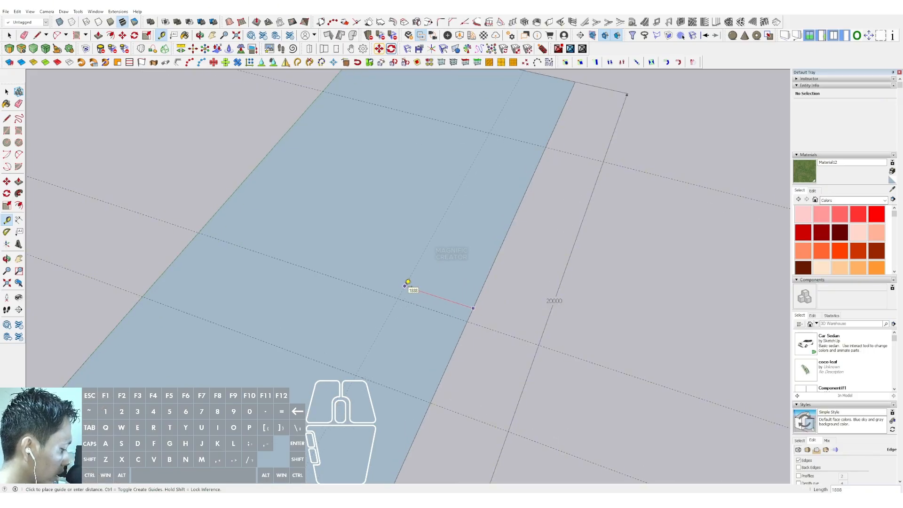
left_click(407, 284)
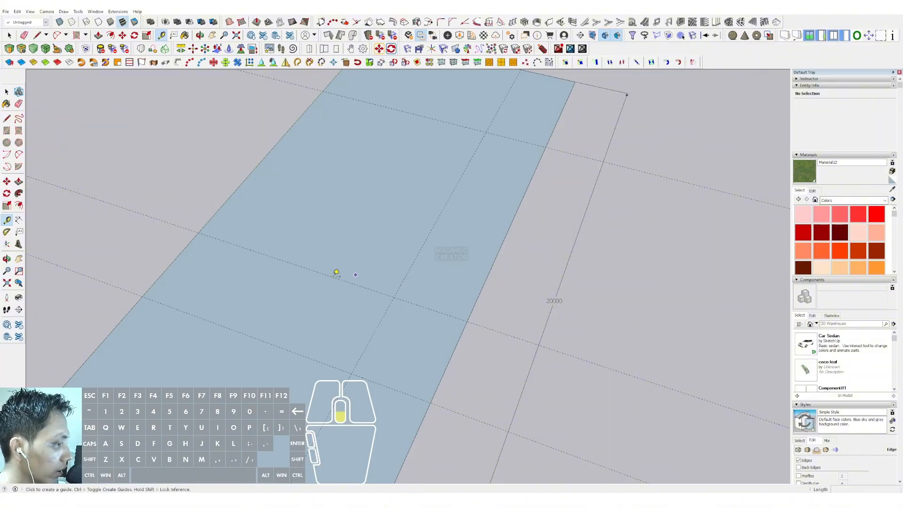
Place a guide line parallel to the lot's long edge on the green axis, about 1500 mm into the lot.
scroll(358, 301, "down", 2)
scroll(304, 313, "up", 1)
scroll(305, 310, "up", 2)
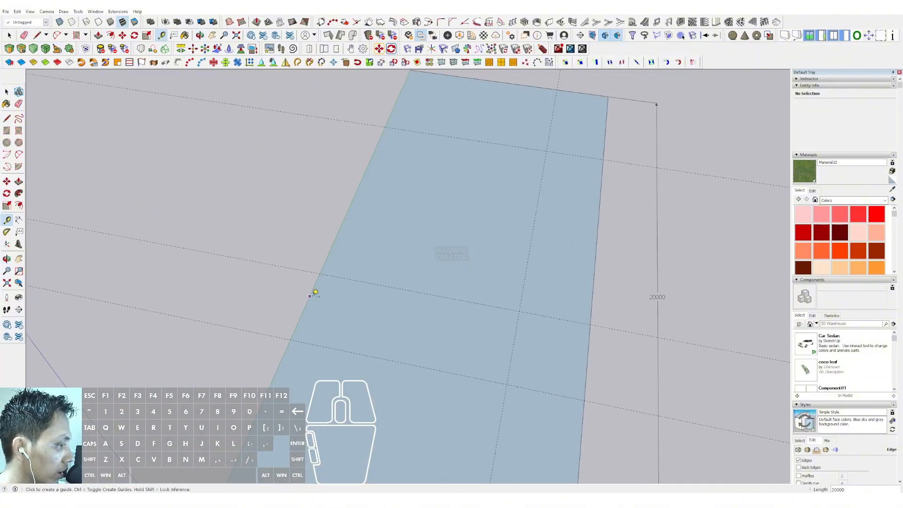
left_click(316, 286)
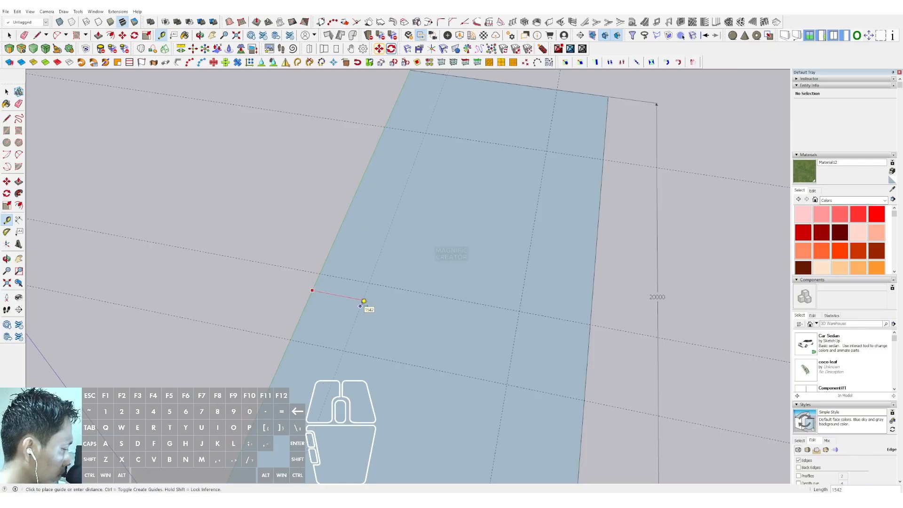
left_click(364, 301)
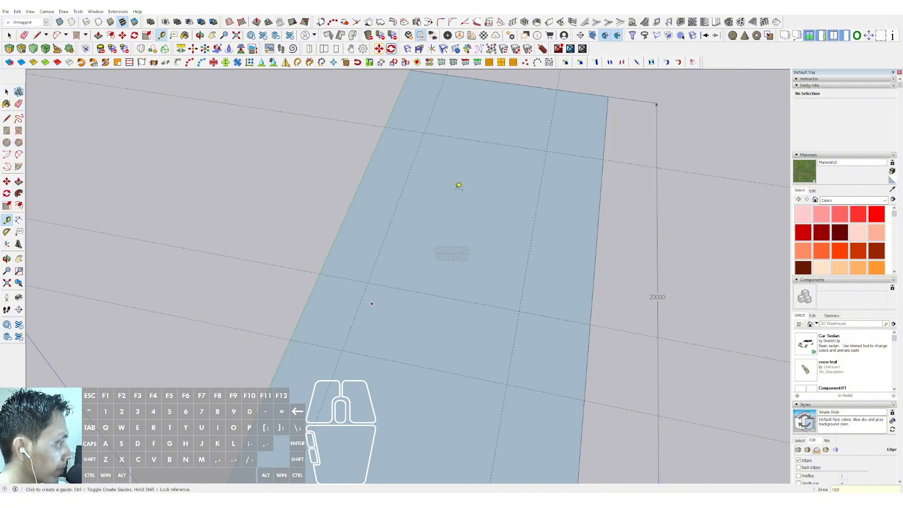
Place another lengthwise guide line 3000 mm in from the lot's long edge on the green axis.
scroll(410, 254, "down", 2)
mouse_move(440, 227)
middle_mouse_down()
mouse_move(369, 203)
mouse_move(454, 200)
middle_mouse_up()
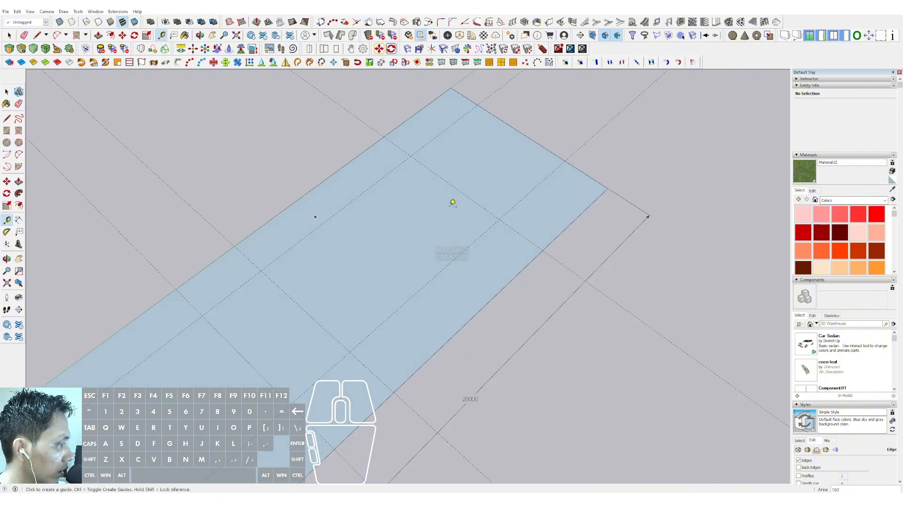
mouse_move(406, 216)
middle_mouse_down()
mouse_move(375, 249)
mouse_move(427, 224)
mouse_move(444, 228)
mouse_move(428, 221)
mouse_move(467, 196)
middle_mouse_up()
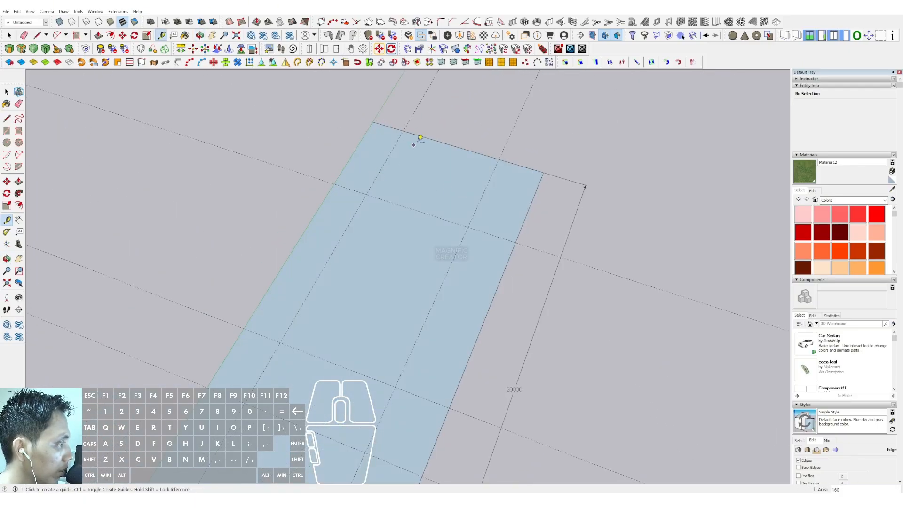
left_click(357, 147)
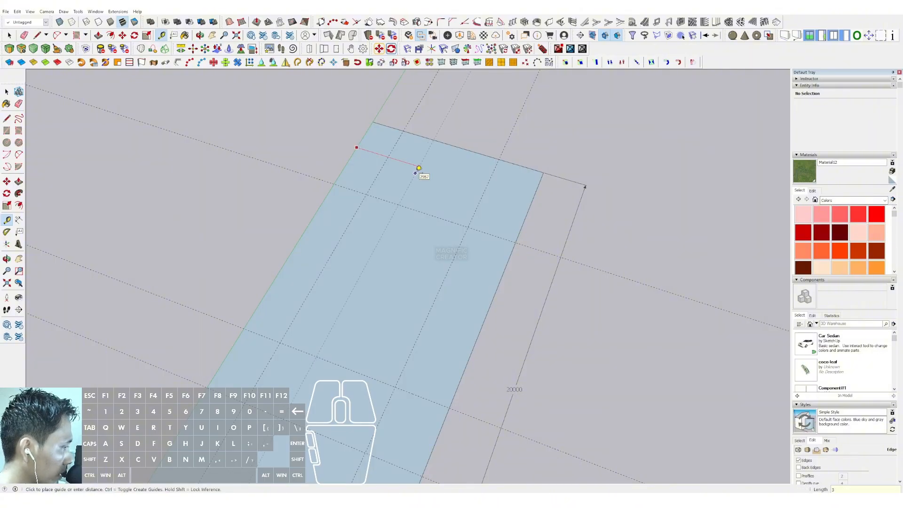
key("Escape")
key("space")
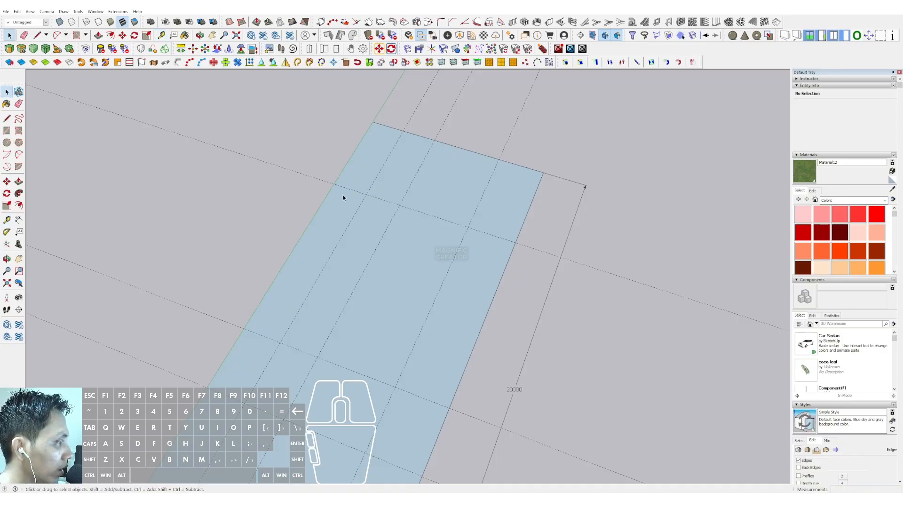
Trace an L-shaped floor outline with lines along the guides and lot edges, leaving the front area and a 4000 mm deep rear corner notch outside.
middle_click_drag(393, 187, 418, 176)
middle_click_drag(352, 240, 375, 301)
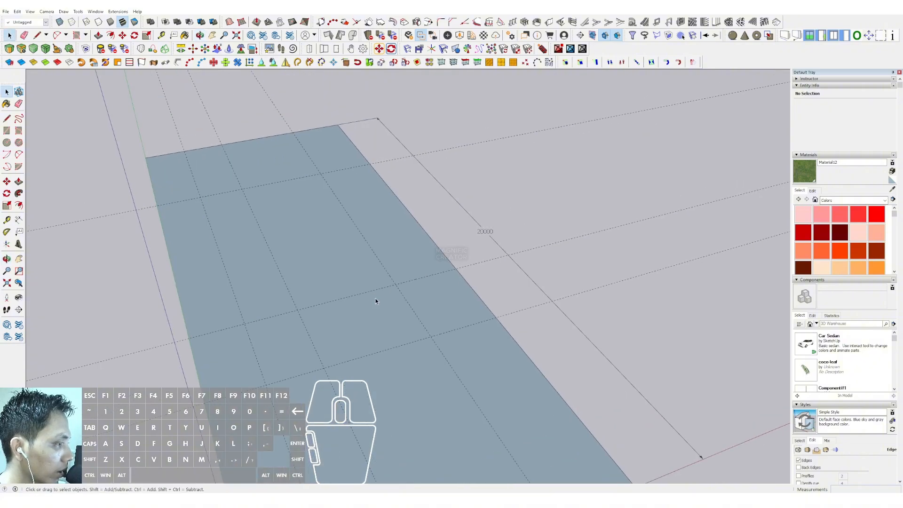
middle_click_drag(295, 262, 286, 280)
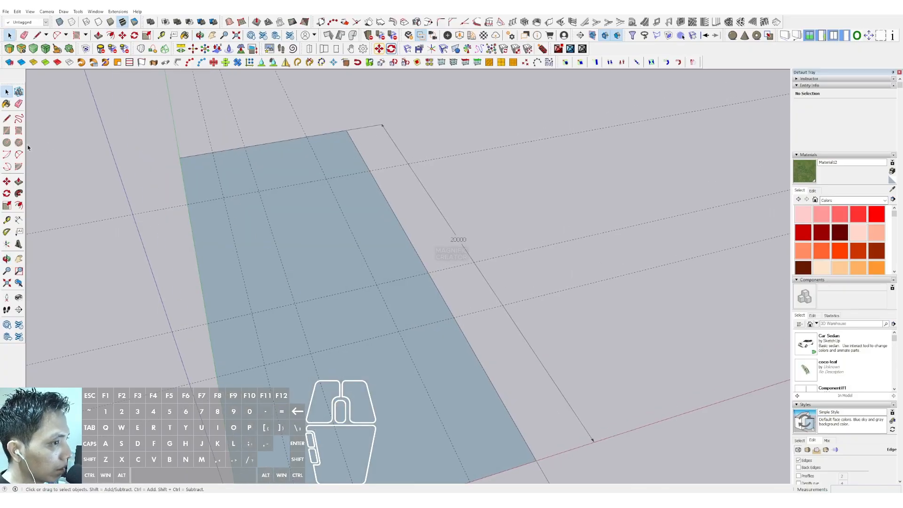
left_click(6, 118)
middle_click_drag(217, 228, 200, 136)
left_click(196, 126)
scroll(243, 242, "up", 1)
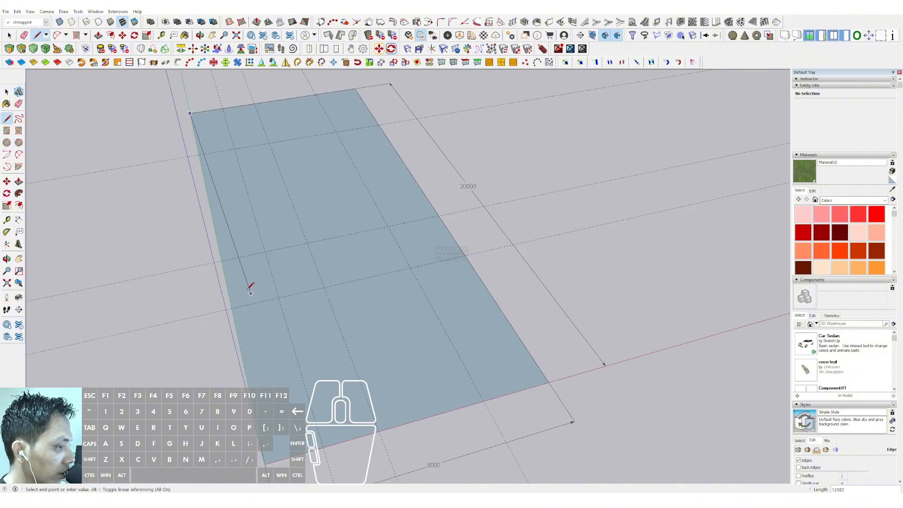
scroll(320, 288, "down", 1)
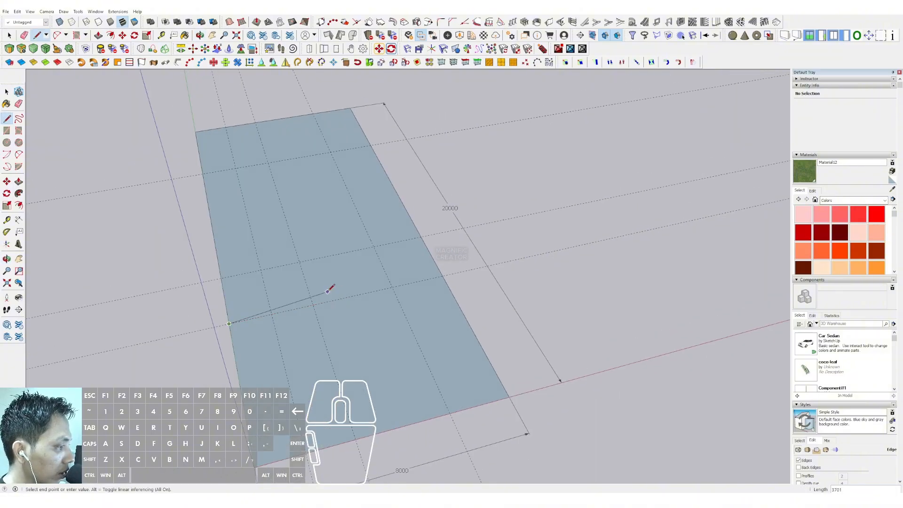
scroll(355, 306, "down", 2)
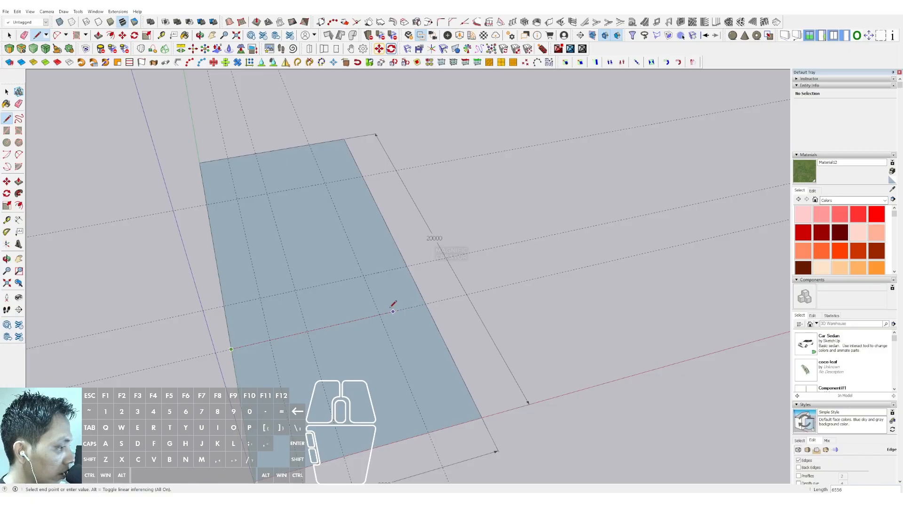
left_click(365, 173)
scroll(261, 200, "up", 1)
left_click(269, 192)
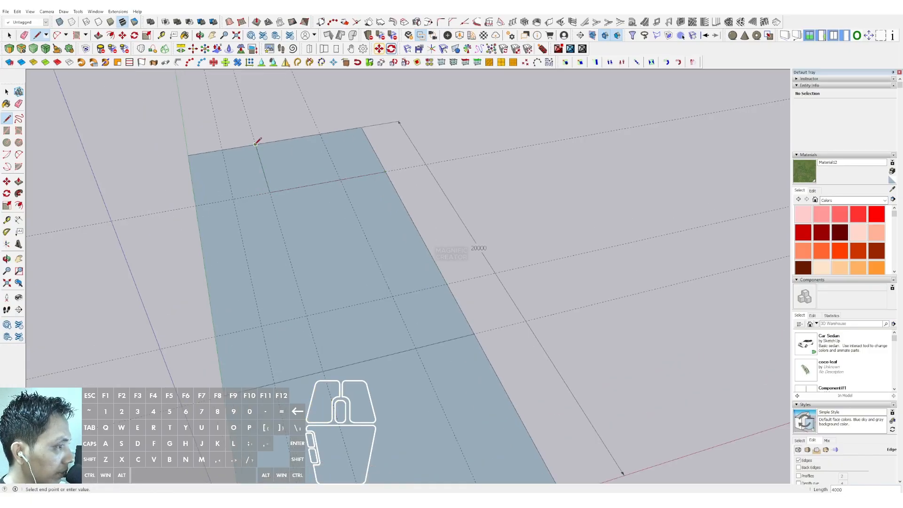
key("space")
Push/Pull the L-shaped floor face up 450 mm into a slab.
middle_click_drag(196, 152, 356, 186)
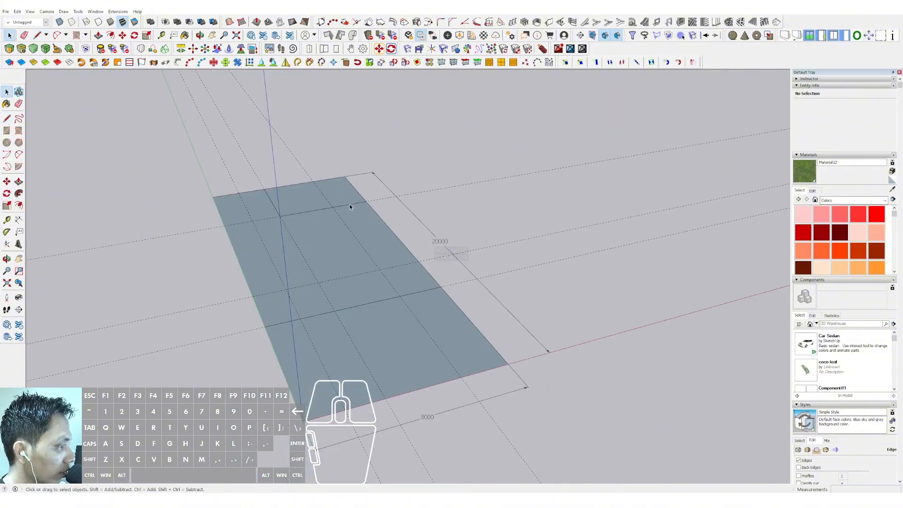
left_click(350, 206)
scroll(350, 226, "up", 2)
key("p")
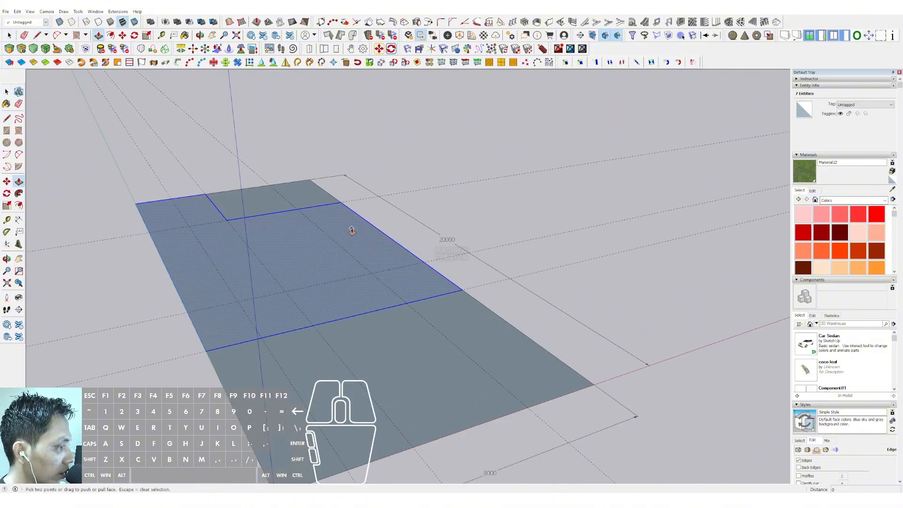
left_click(351, 230)
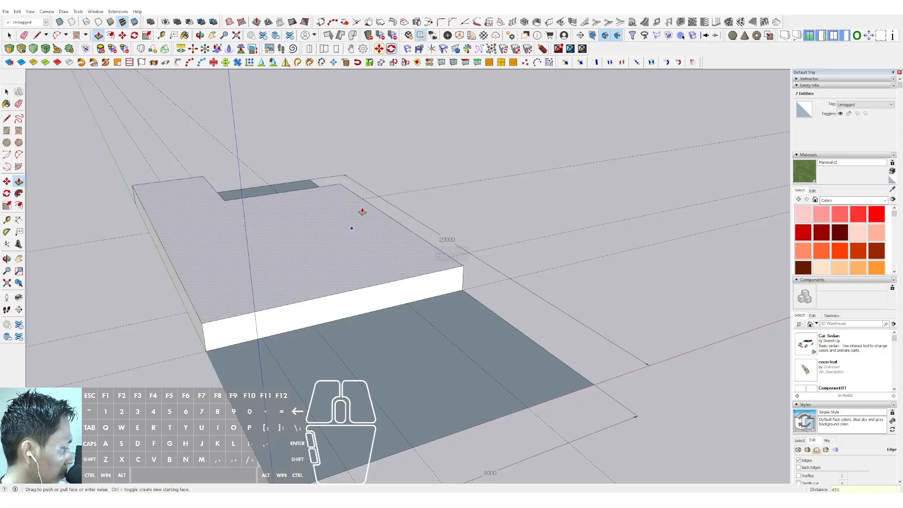
left_click(362, 211)
key("space")
Select the whole L-shaped slab and make it a group.
triple_click(365, 231)
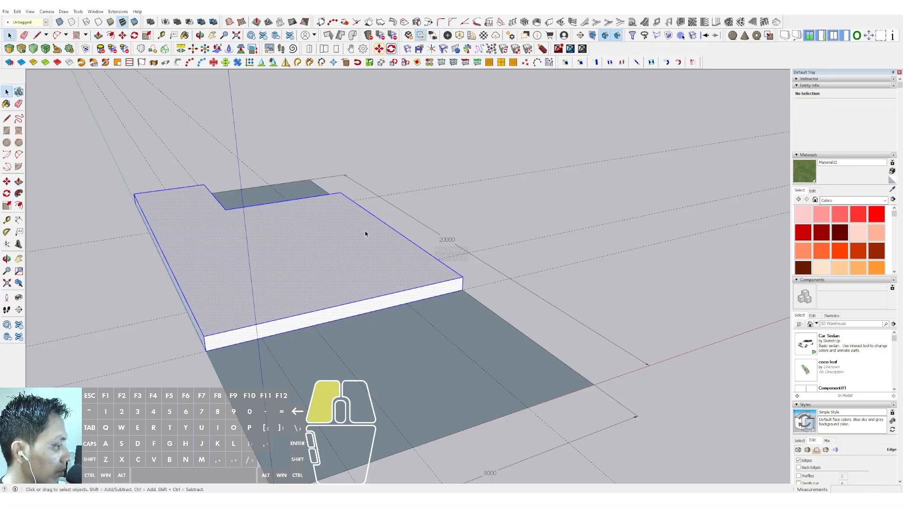
right_click(365, 231)
left_click(389, 290)
scroll(373, 280, "down", 3)
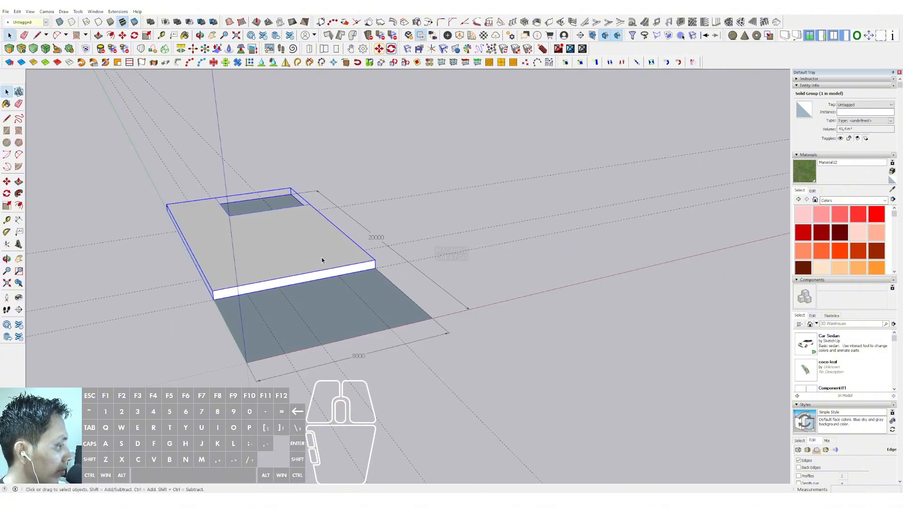
Select all six guide lines and move them up 450 mm onto the slab's top surface.
left_click_drag(585, 323, 508, 153)
middle_click_drag(292, 195, 288, 232)
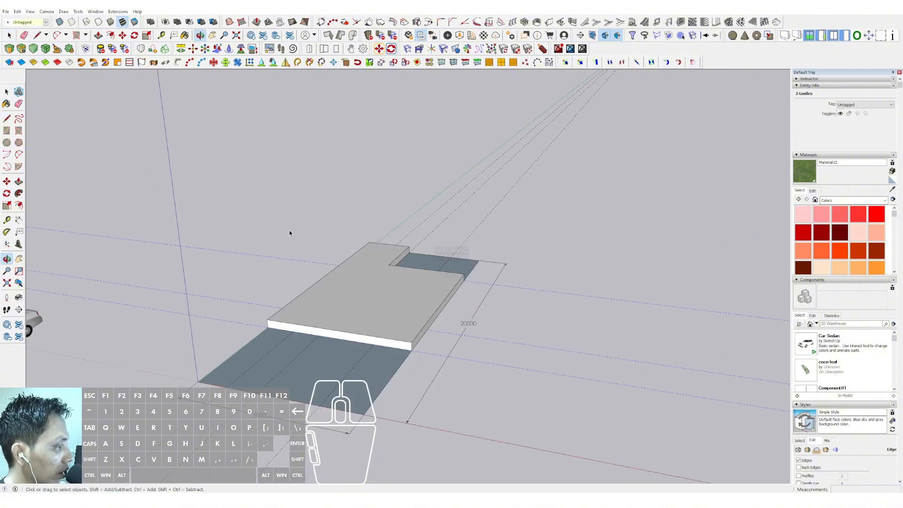
left_click_drag(538, 209, 460, 158, "shift")
middle_click_drag(437, 325, 431, 344)
scroll(363, 341, "up", 3)
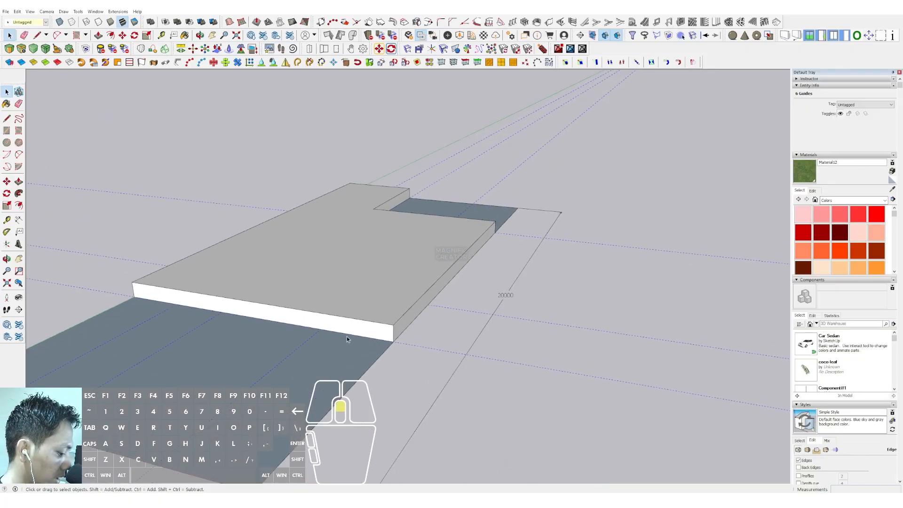
key("m")
left_click(345, 333)
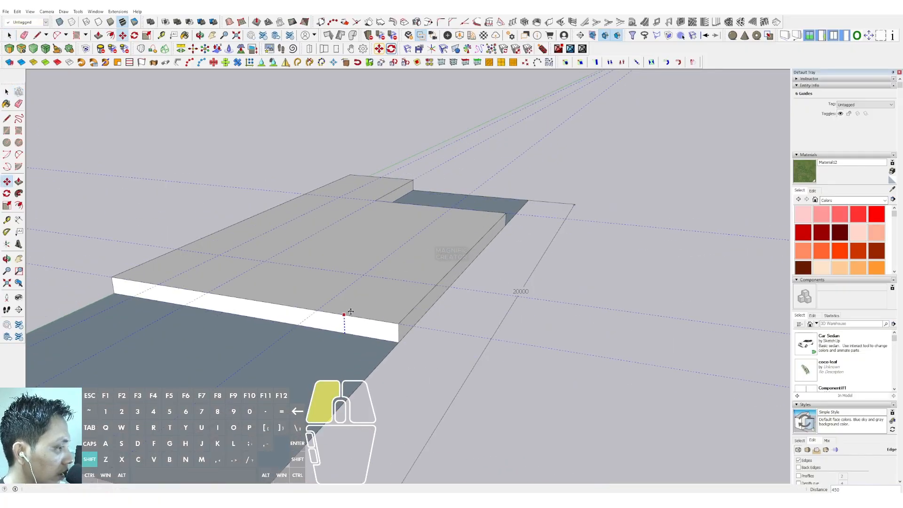
key("space")
Draw a thin 6000 mm long rectangle on the slab's front edge, from the green-axis corner to the guide line.
mouse_move(351, 312)
middle_mouse_down()
mouse_move(351, 236)
mouse_move(337, 313)
middle_mouse_up()
scroll(458, 362, "up", 4)
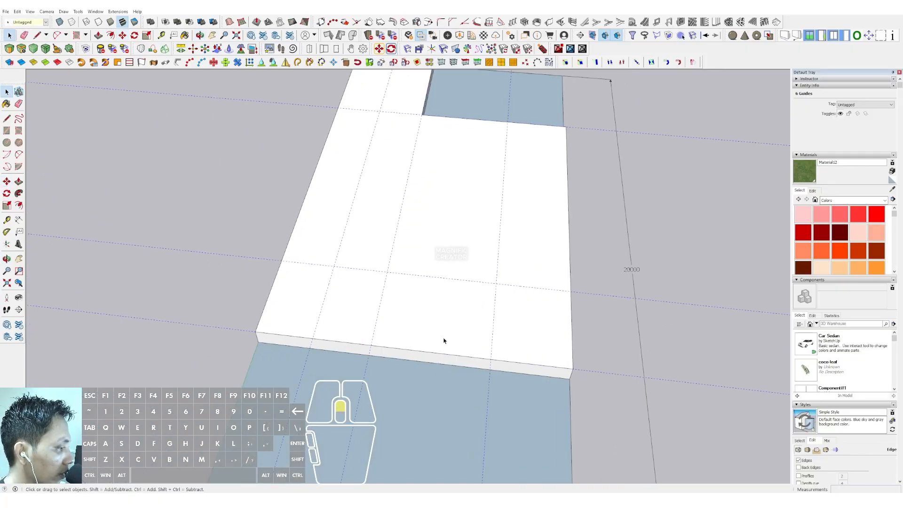
middle_click_drag(443, 340, 290, 352)
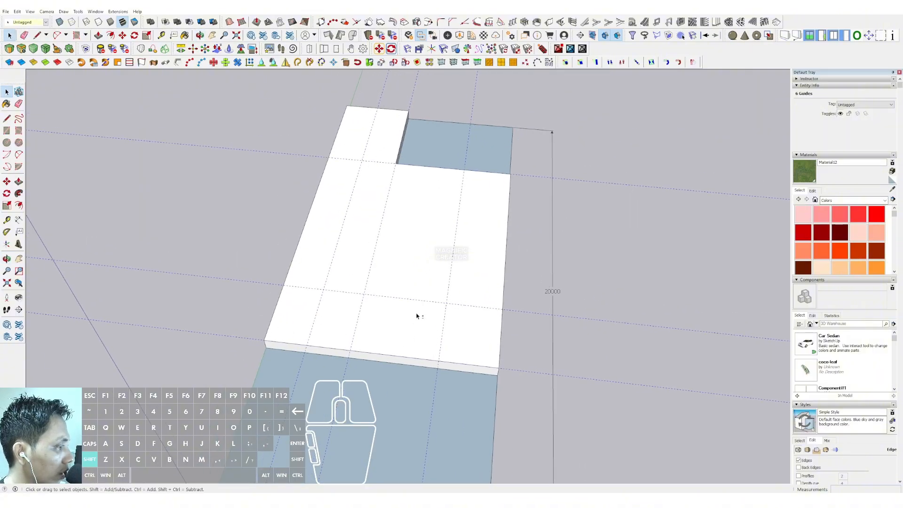
middle_click_drag(416, 316, 240, 172)
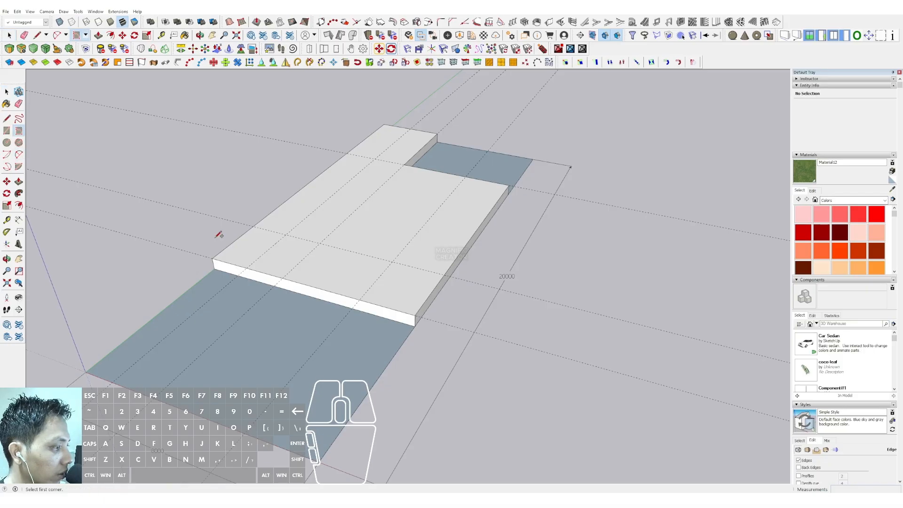
scroll(219, 234, "up", 2)
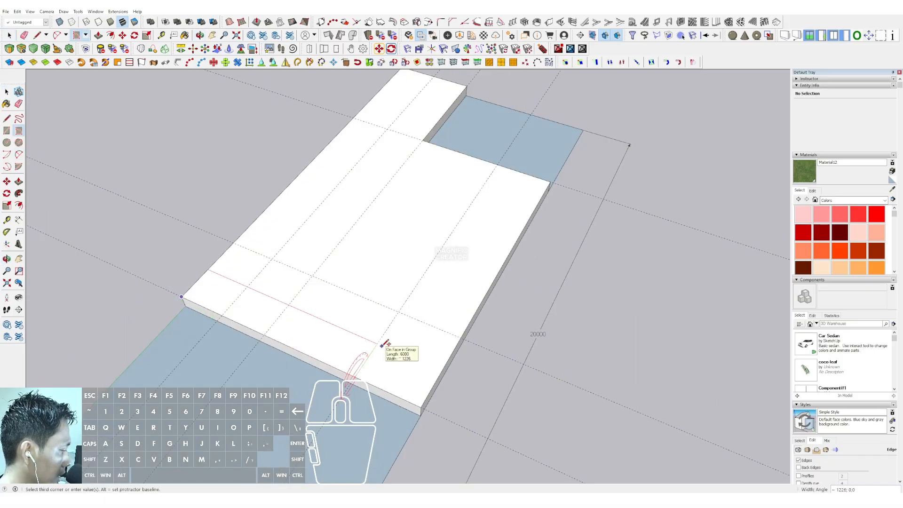
scroll(366, 372, "up", 4)
Push/Pull the thin rectangle on the slab's front edge upward to form the front wall.
double_click(358, 376)
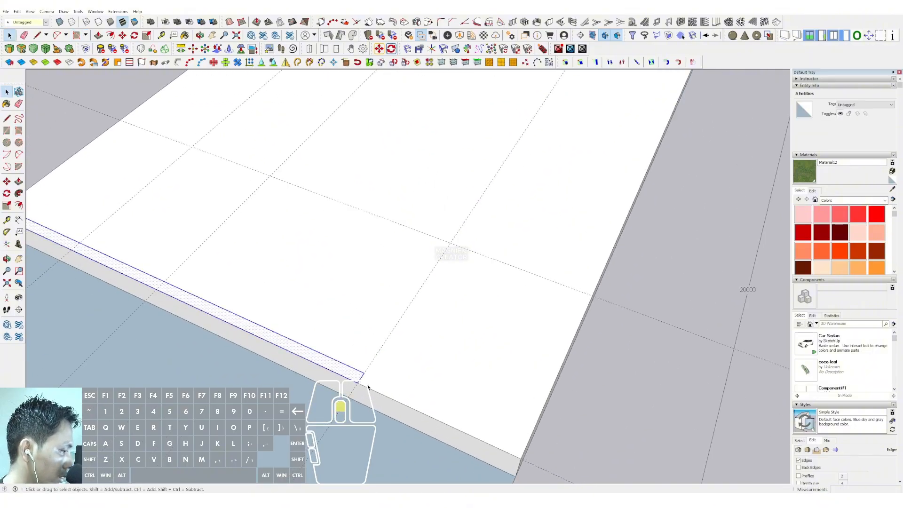
scroll(365, 379, "up", 2)
key("m")
key("p")
left_click(360, 376)
middle_click_drag(360, 376, 348, 380)
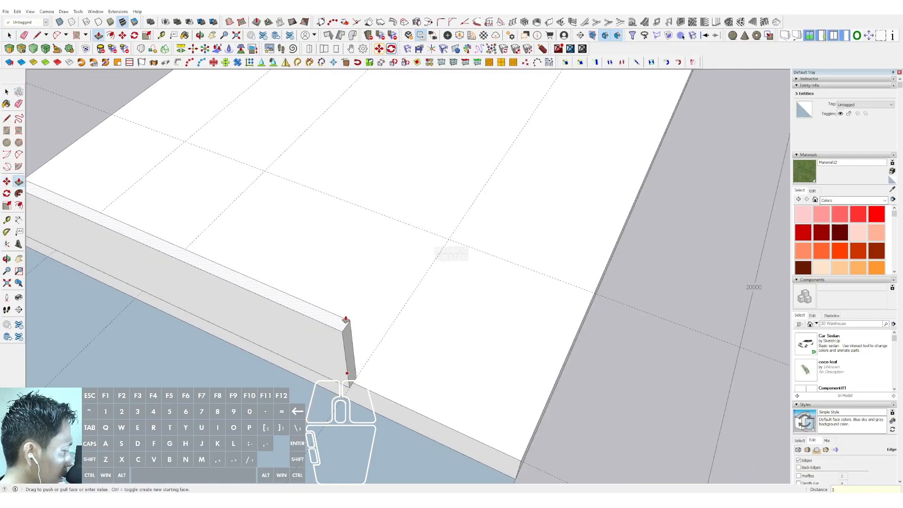
key("Return")
key("space")
Make the extruded front wall into a group.
middle_click_drag(347, 373, 304, 246)
right_click(303, 246)
left_click(310, 303)
middle_click_drag(310, 302, 292, 243)
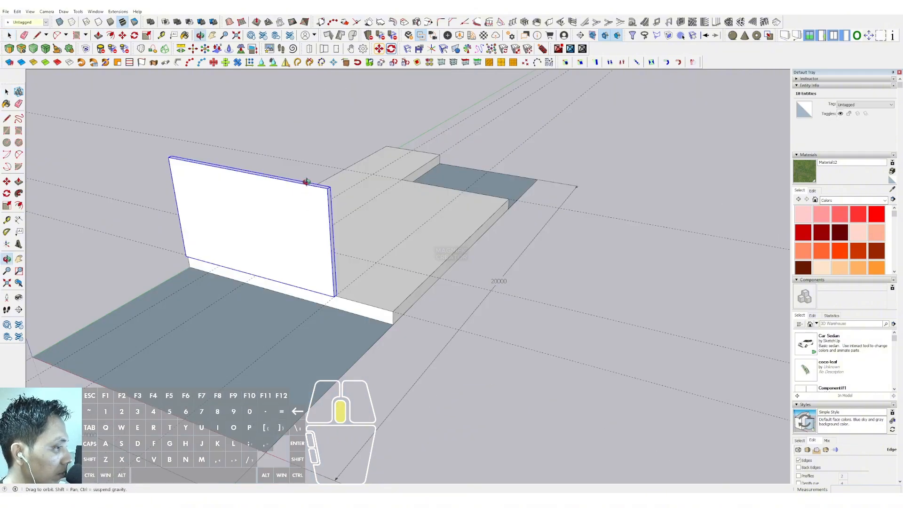
Try to extend the front wall's bottom face down 450 mm to the lot surface inside its group.
double_click(290, 243)
double_click(290, 242)
scroll(312, 261, "up", 3)
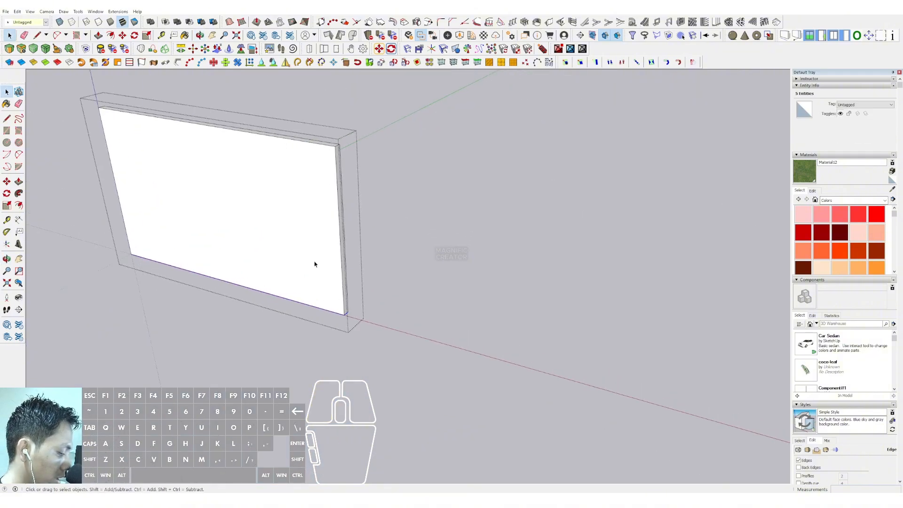
scroll(348, 317, "up", 4)
key("p")
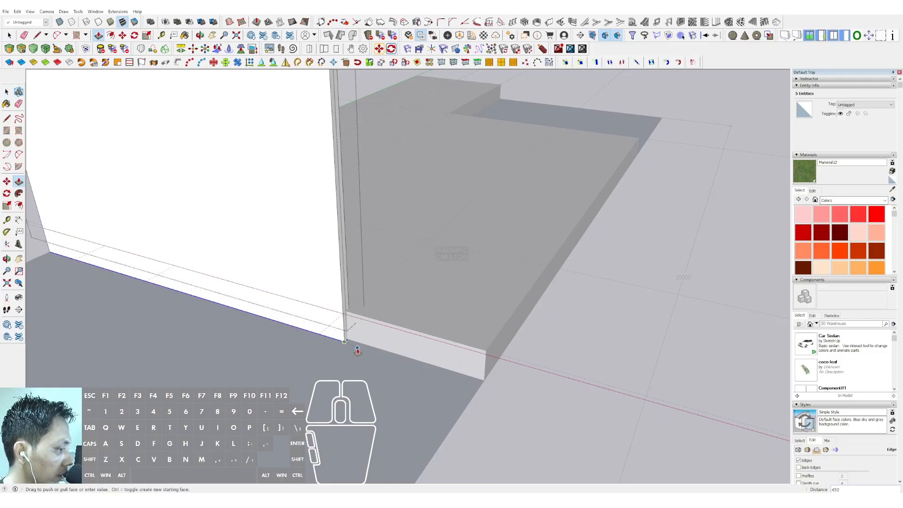
scroll(361, 346, "down", 5)
middle_click_drag(333, 277, 389, 315)
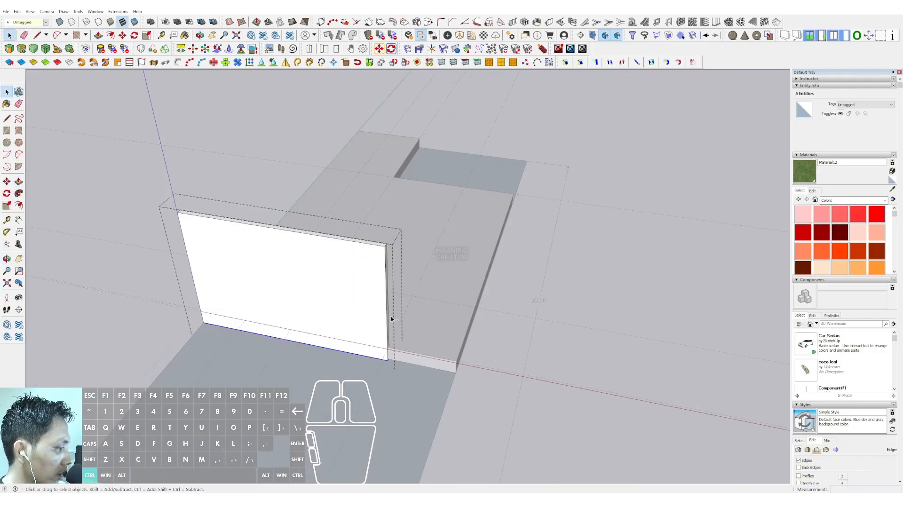
key("ctrl+z")
Close the front wall's group and paint the whole wall grey with Color M02.
left_click(593, 299)
scroll(363, 313, "up", 1)
left_click(363, 312)
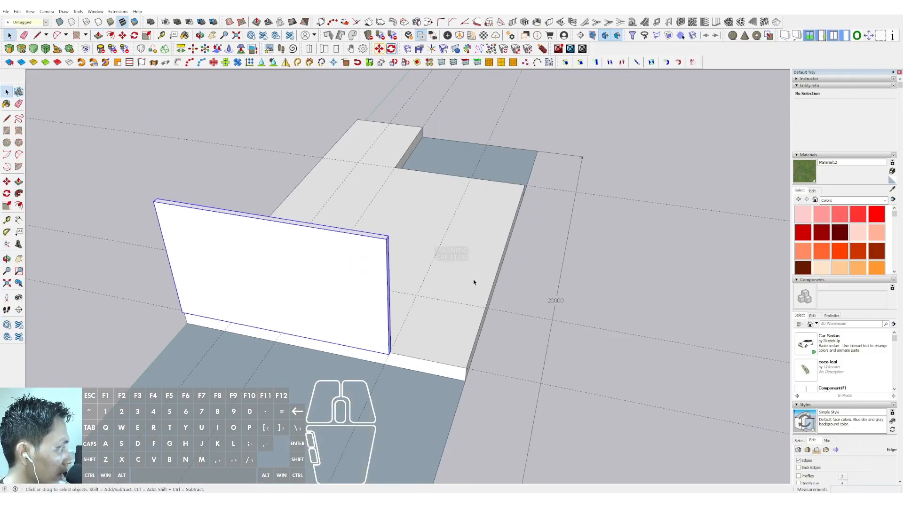
scroll(848, 243, "down", 6)
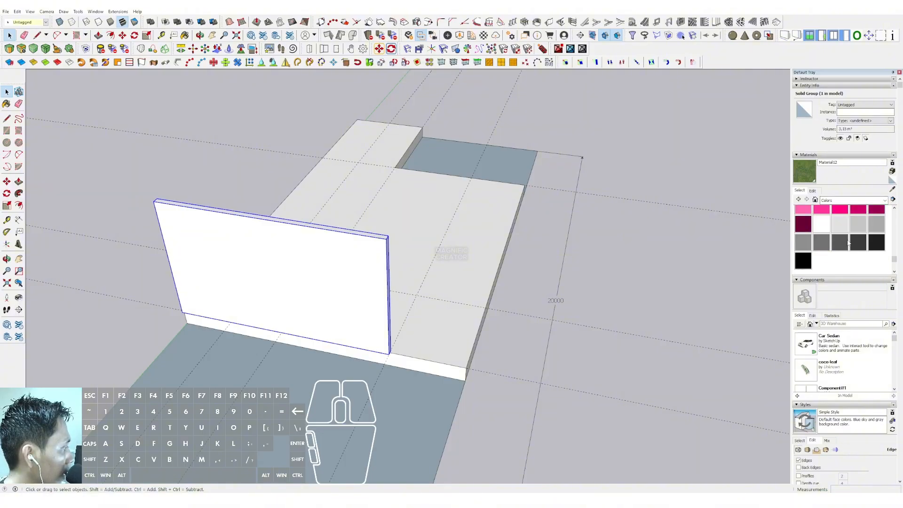
left_click(350, 309)
Rotate a copy of the front wall about its bottom corner at the guide line so it runs back perpendicular across the slab.
middle_click_drag(361, 282, 304, 309)
scroll(306, 311, "up", 5)
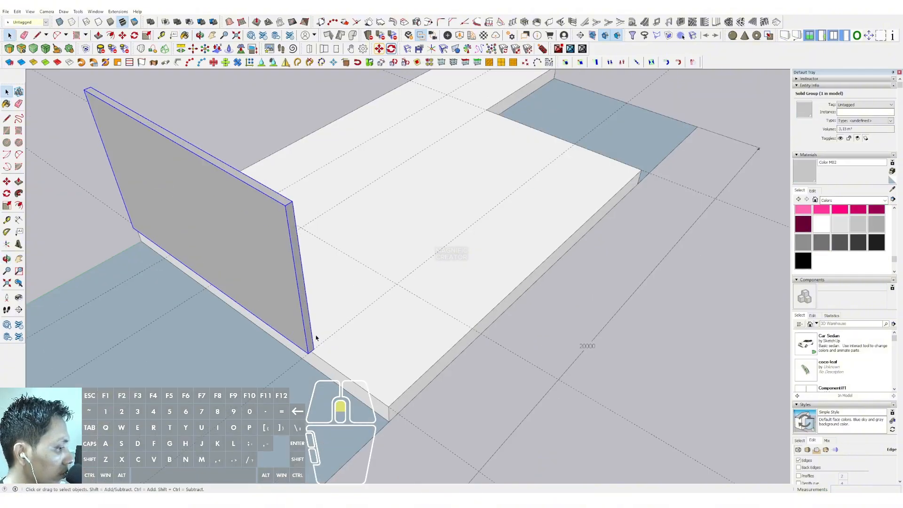
middle_click_drag(324, 347, 319, 358)
key("q")
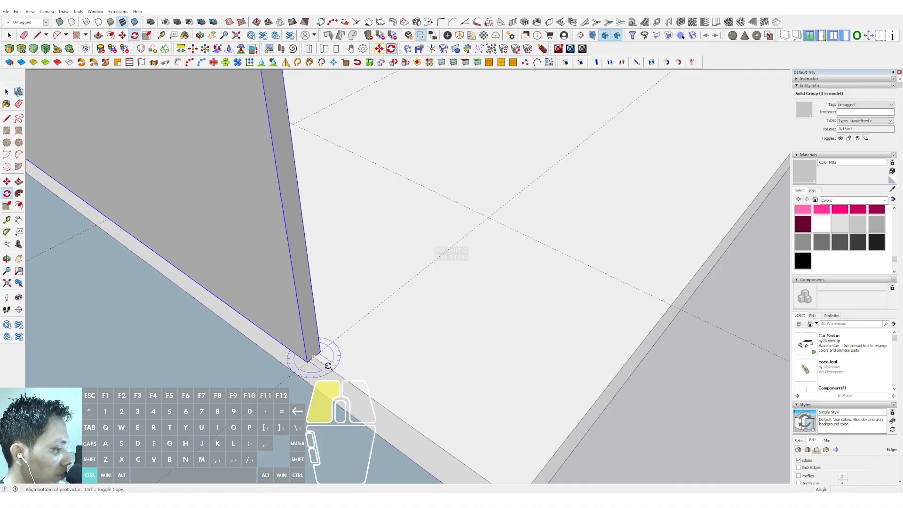
left_click(328, 366)
left_click(287, 378)
key("space")
Push/Pull the far end of the perpendicular wall back to the cross guide line to shorten it inside its group.
scroll(377, 328, "down", 5)
middle_click_drag(378, 328, 366, 313)
double_click(478, 233)
left_click_drag(445, 147, 540, 324)
key("p")
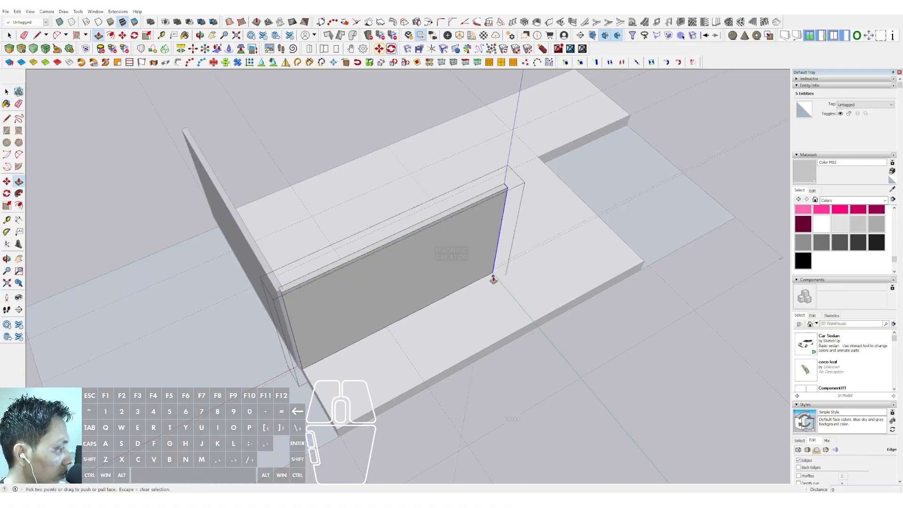
left_click(388, 334)
key("space")
middle_click_drag(390, 334, 411, 129)
left_click(411, 129)
Rotate a copy of the short wall about its far bottom corner to form a perpendicular return toward the slab's side edge.
scroll(372, 292, "up", 4)
left_click(373, 294)
middle_click_drag(394, 302, 212, 285)
scroll(411, 310, "up", 3)
scroll(412, 310, "up", 2)
key("q")
key("ctrl")
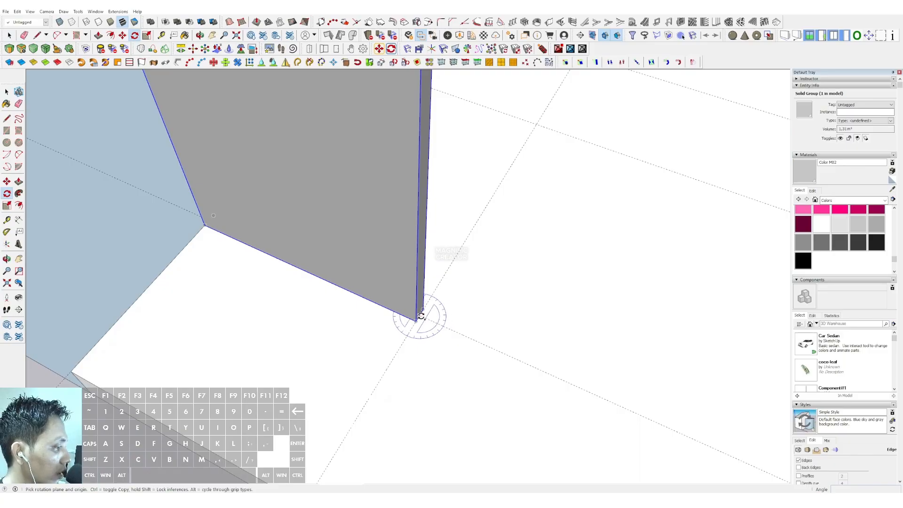
left_click(441, 326)
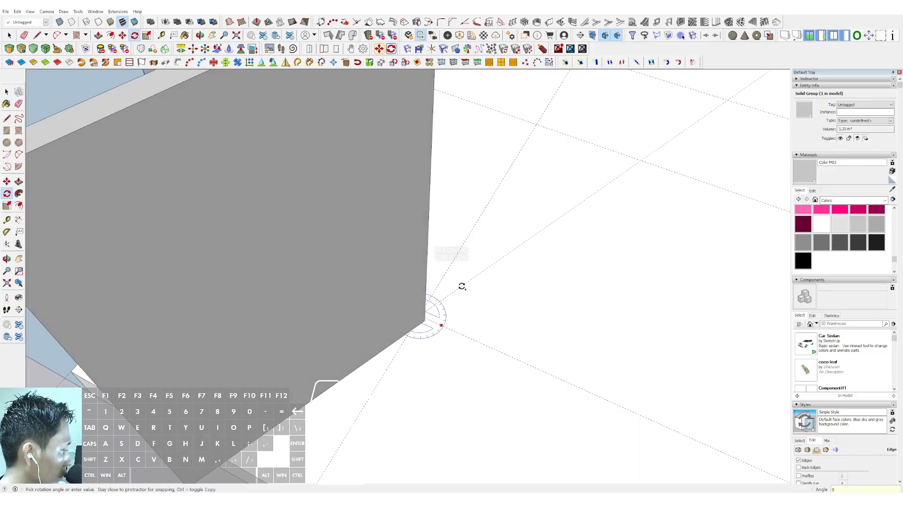
key("Return")
key("space")
Push/Pull the outer end of the return wall back to the slab's side edge inside its group.
scroll(366, 245, "down", 6)
mouse_move(288, 269)
middle_mouse_down()
mouse_move(482, 281)
mouse_move(481, 267)
middle_mouse_up()
triple_click(397, 265)
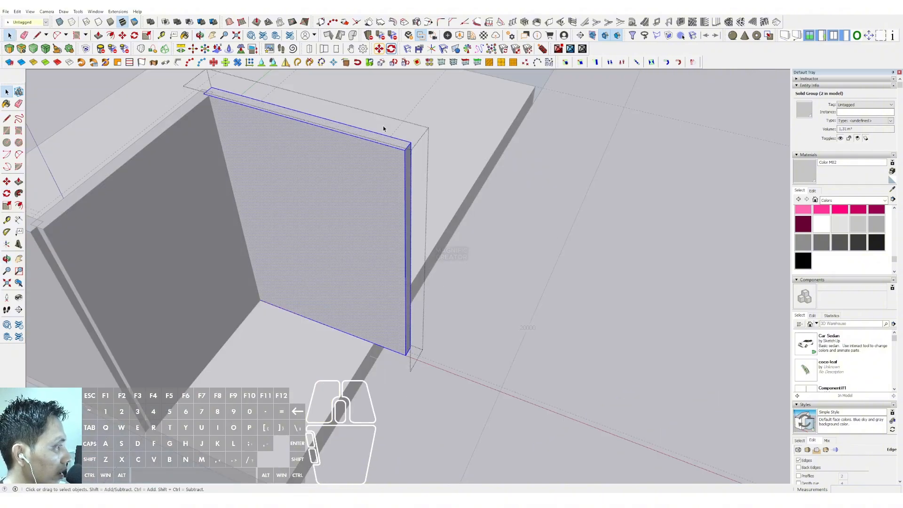
left_click_drag(382, 122, 442, 409)
key("v")
left_click(408, 357)
left_click(374, 357)
key("space")
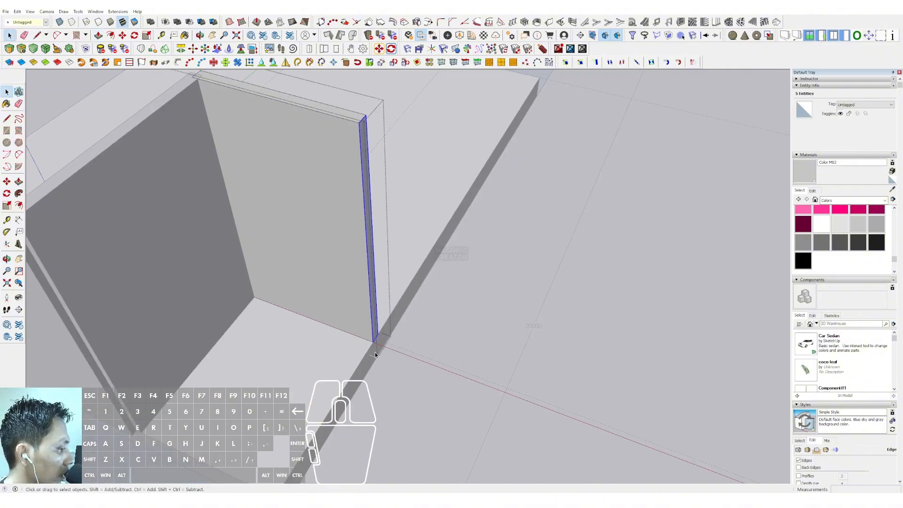
scroll(382, 322, "down", 4)
left_click(405, 306)
Rotate a copy of the return wall 90 degrees about its outer bottom corner so it runs along the slab's side edge.
scroll(381, 300, "up", 5)
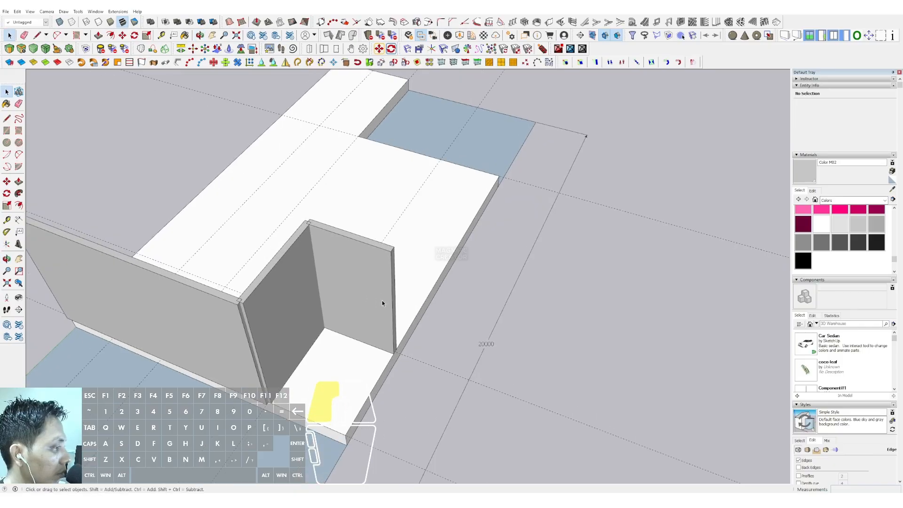
left_click(400, 333)
scroll(383, 360, "up", 3)
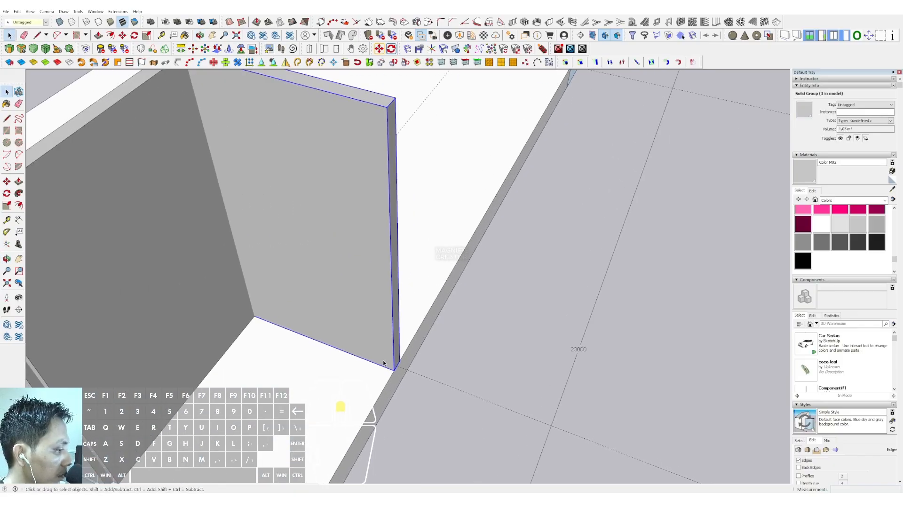
scroll(376, 364, "up", 3)
key("q")
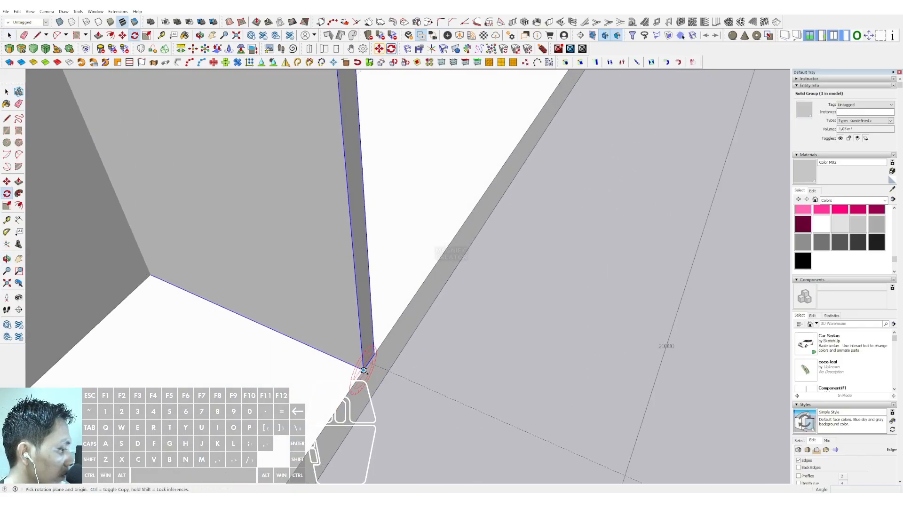
key("space")
key("q")
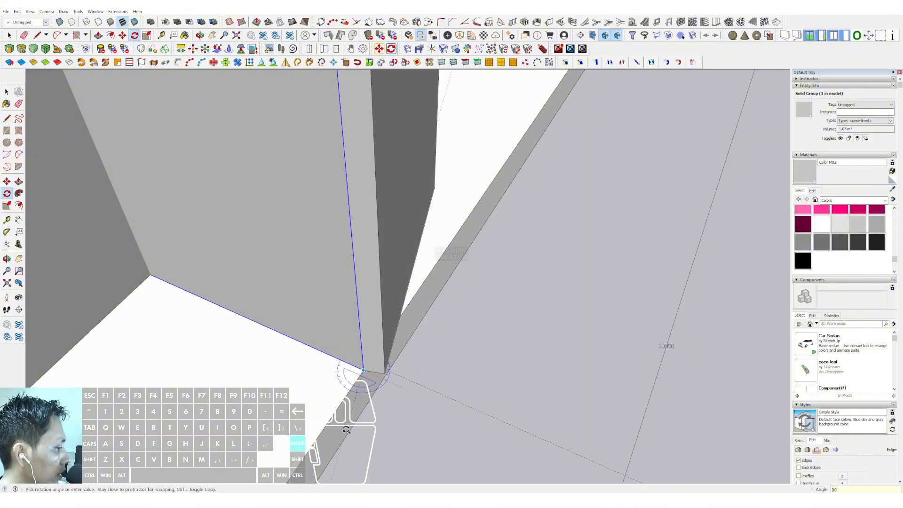
key("Return")
key("space")
Move the new side wall inward by one wall thickness so it sits flush with the slab's side edge.
scroll(371, 378, "up", 2)
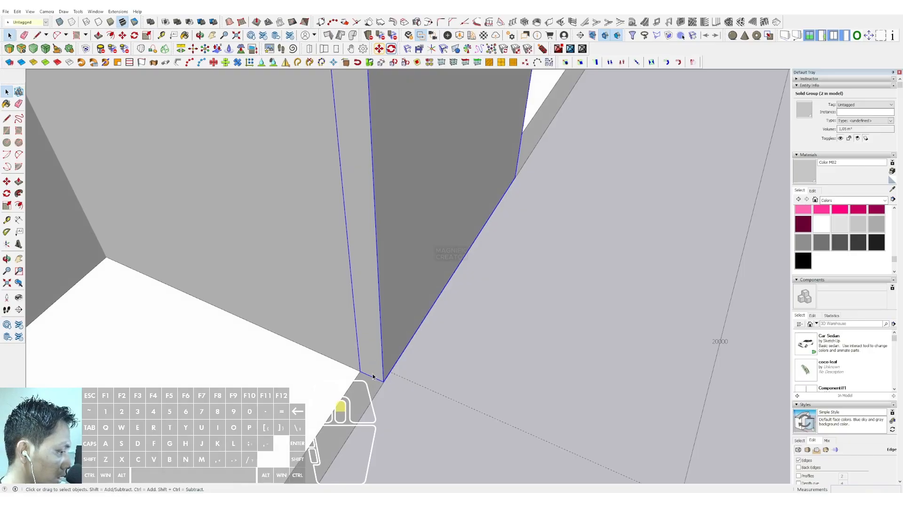
left_click(378, 377)
left_click(351, 365)
key("space")
Push/Pull the side wall's rear end to the slab corner beside the rear cut-out, inside its group.
scroll(419, 335, "down", 6)
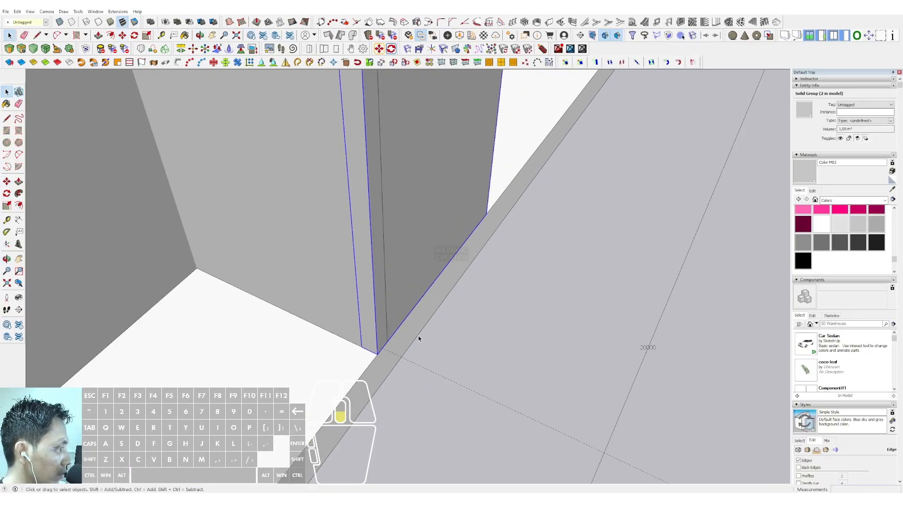
middle_click_drag(397, 299, 349, 256)
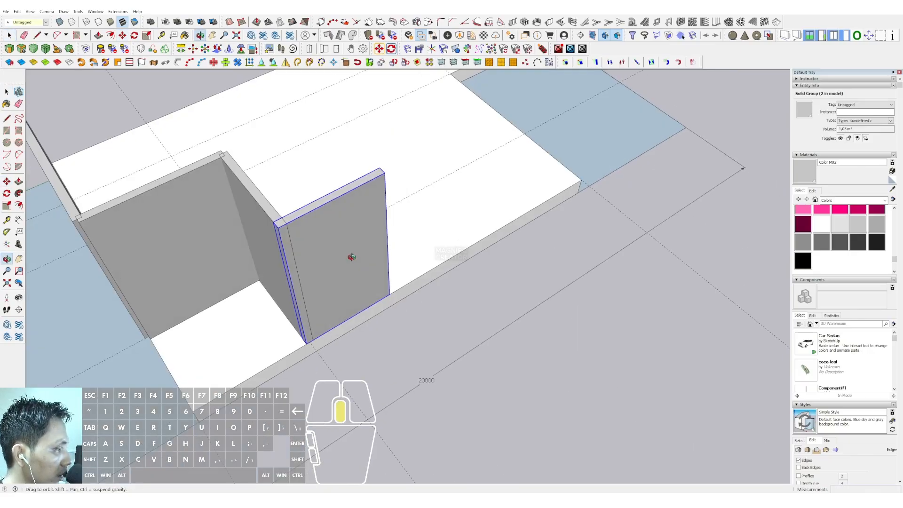
double_click(362, 226)
key("v")
left_click(387, 247)
middle_click_drag(501, 185, 433, 227)
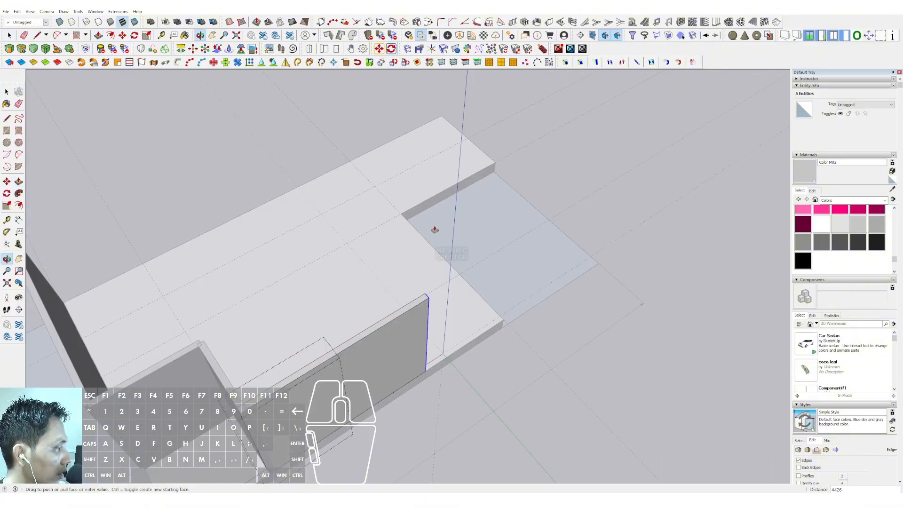
left_click(426, 242)
key("space")
scroll(429, 244, "down", 3)
scroll(429, 244, "down", 4)
middle_click_drag(498, 242, 584, 162)
left_click(584, 159)
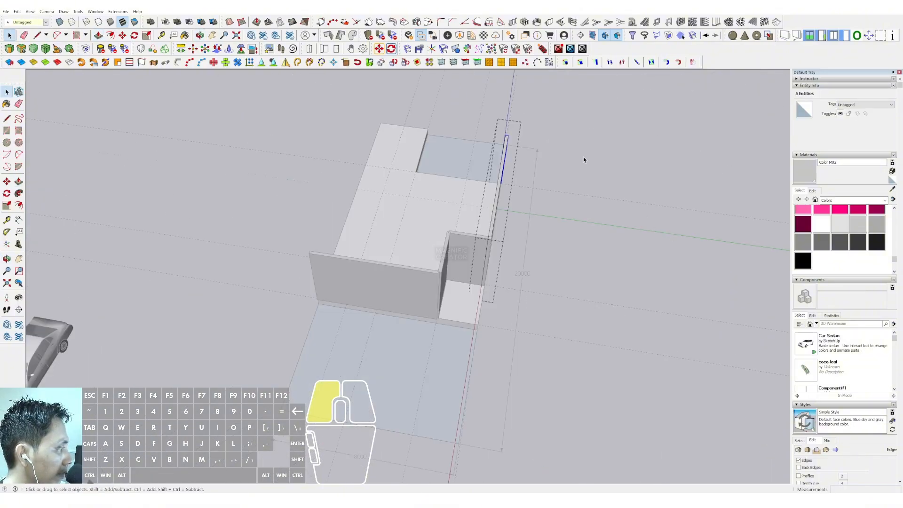
Copy the long side wall across the slab onto the opposite side edge.
scroll(401, 284, "up", 2)
middle_click_drag(401, 284, 567, 266, "shift")
scroll(461, 225, "up", 2)
left_click(567, 266)
scroll(560, 266, "up", 3)
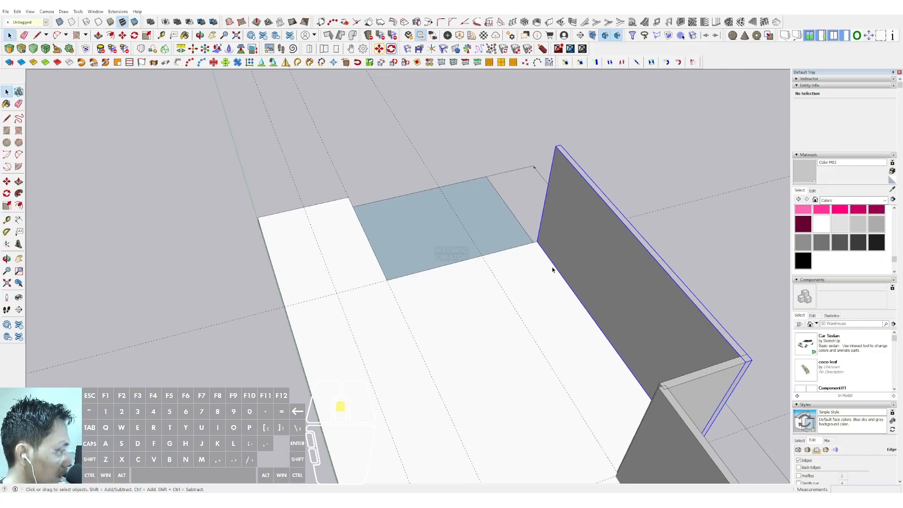
key("m")
left_click(547, 252)
key("ctrl")
scroll(527, 257, "down", 1, "shift")
middle_click_drag(470, 272, 542, 230, "shift")
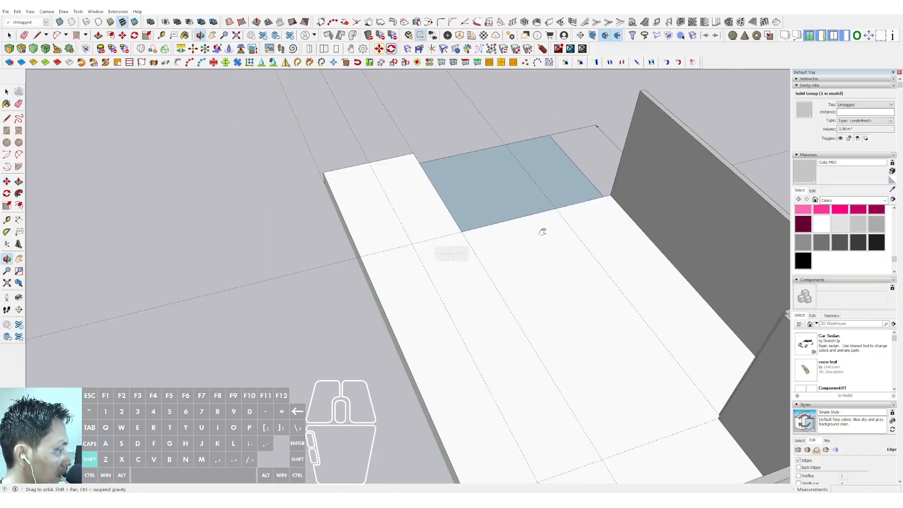
left_click(375, 292, "shift")
scroll(375, 292, "down", 3)
middle_click_drag(412, 268, 430, 297)
key("space")
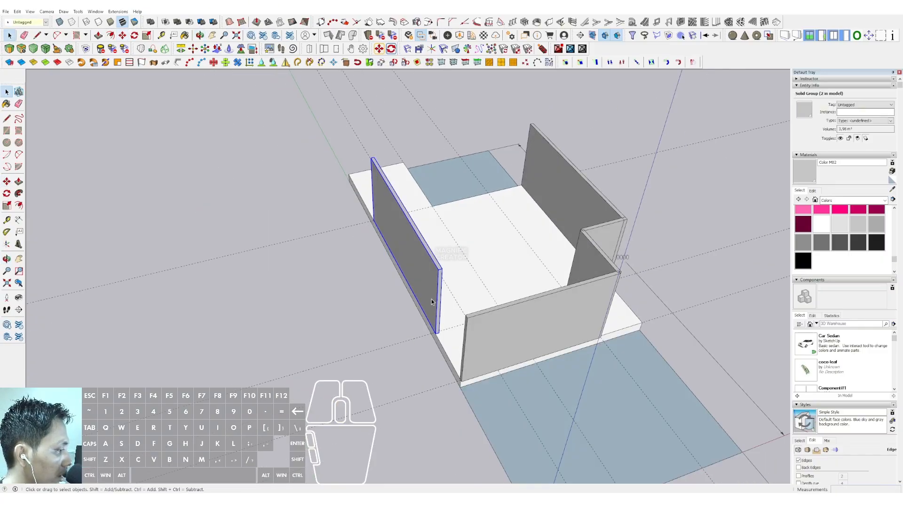
Push/Pull the copied side wall's front end to the front wall's outer corner inside its group.
scroll(431, 298, "up", 2)
triple_click(429, 292)
left_click_drag(408, 225, 477, 385)
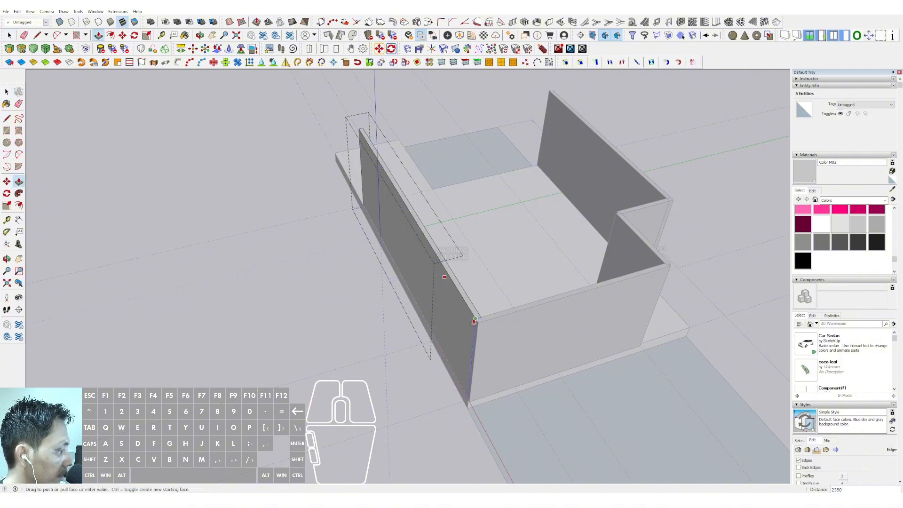
middle_click_drag(473, 318, 368, 253)
Push/Pull the same side wall's other end to the slab's rear edge and close its group.
left_click_drag(507, 289, 518, 296)
scroll(452, 230, "up", 1)
key("m")
left_click(454, 207)
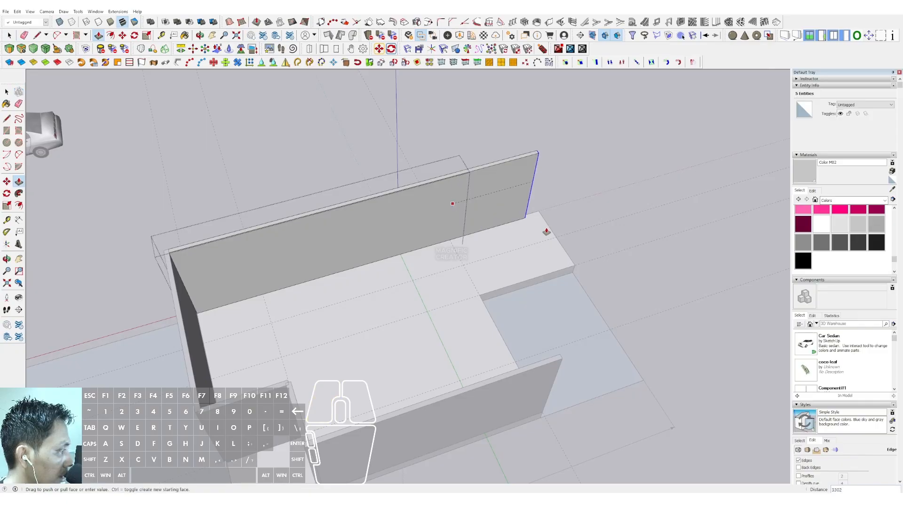
left_click(546, 226)
key("space")
scroll(536, 238, "down", 3)
left_click(611, 176)
Copy the short return wall to the slab's rear edge, against the end of the longer side wall.
scroll(365, 372, "up", 3)
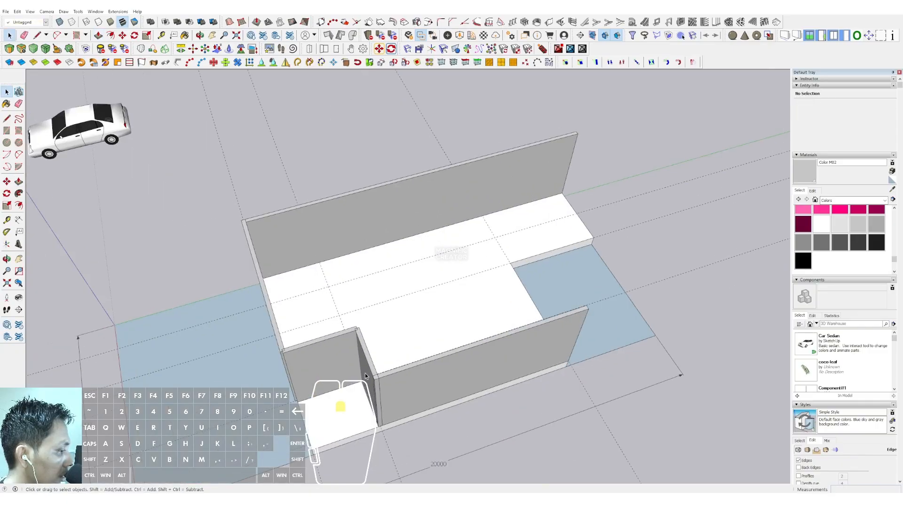
left_click(366, 354)
scroll(366, 355, "up", 1)
middle_click_drag(366, 355, 252, 349)
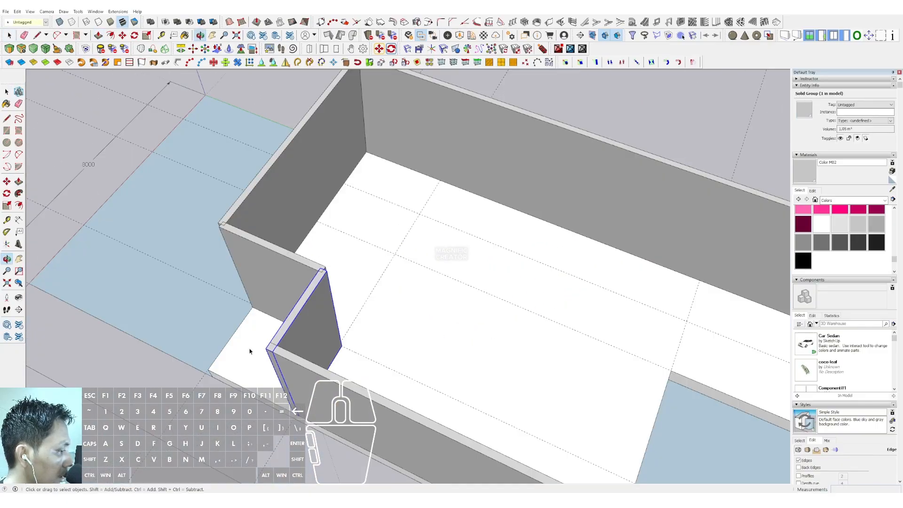
scroll(358, 324, "up", 2)
left_click(300, 338)
scroll(300, 337, "down", 3)
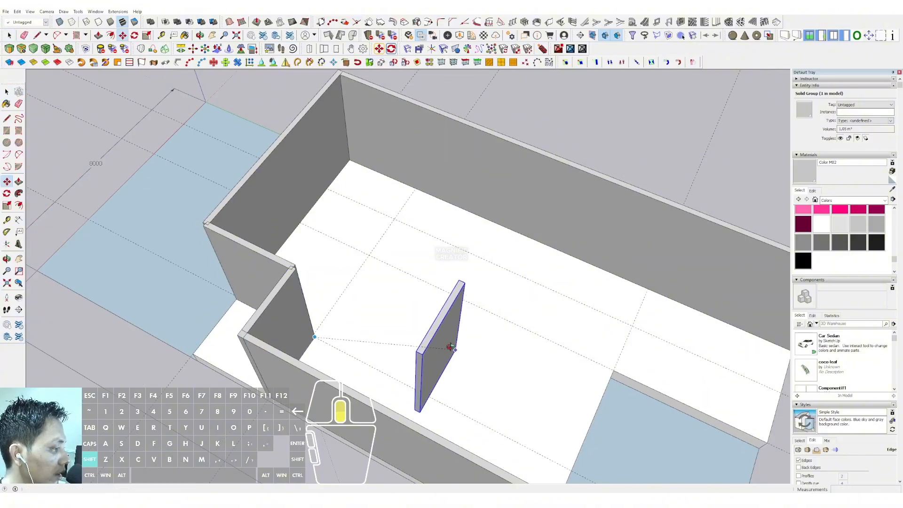
scroll(554, 272, "up", 4)
left_click(462, 243)
key("space")
Push/Pull the free end of the rear wall to the slab's rear corner inside its group.
scroll(436, 250, "up", 2)
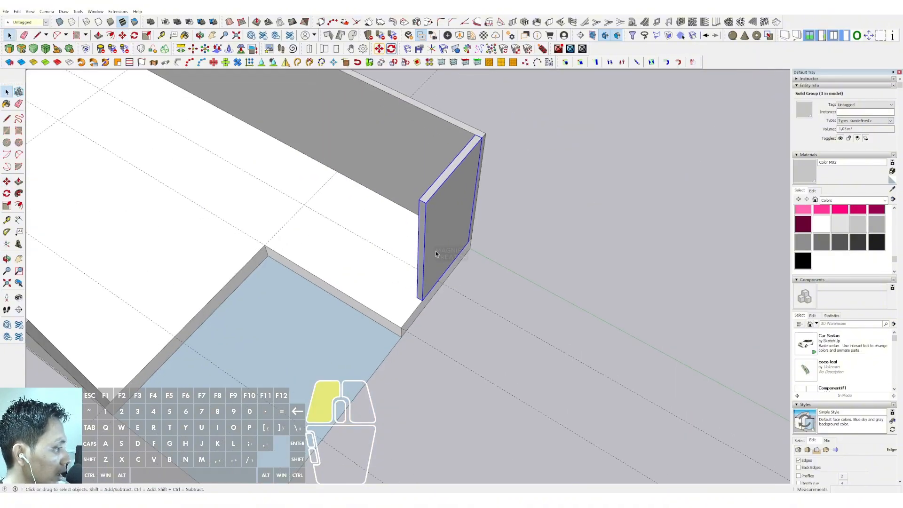
triple_click(434, 248)
middle_click_drag(432, 250, 418, 256)
left_click_drag(372, 179, 452, 340)
key("v")
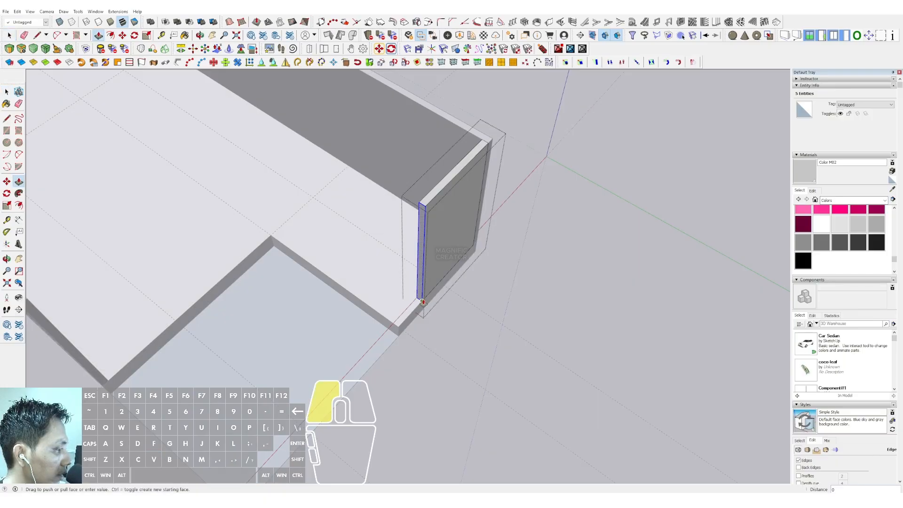
left_click(399, 327)
key("space")
scroll(399, 327, "down", 2)
left_click(548, 285)
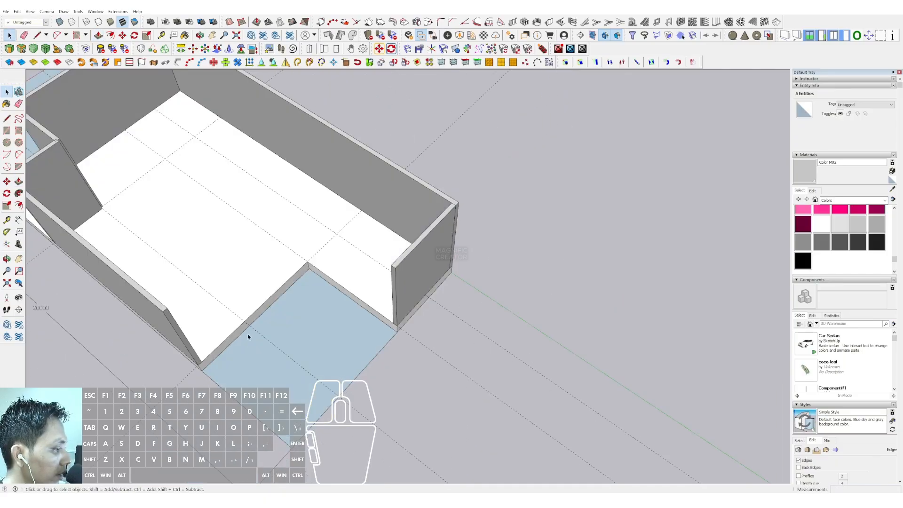
Copy the shorter side wall onto the inner edge of the narrow rear part of the slab.
middle_click_drag(248, 336, 284, 268)
scroll(262, 270, "up", 4)
left_click(267, 238)
key("m")
scroll(305, 310, "up", 2)
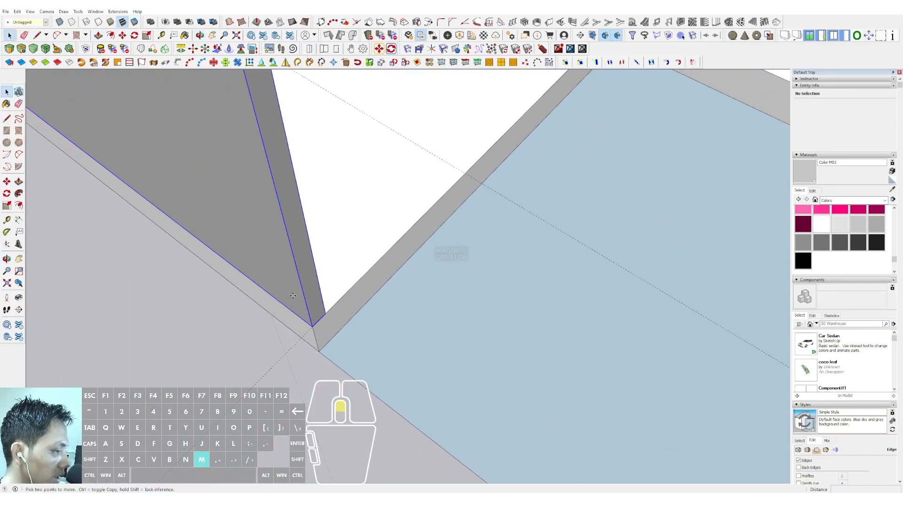
key("ctrl")
left_click(328, 328)
middle_click_drag(327, 328, 384, 243)
left_click(384, 243)
key("space")
Push/Pull the copied inner wall's rear end to meet the rear wall at the slab corner.
scroll(384, 243, "down", 3)
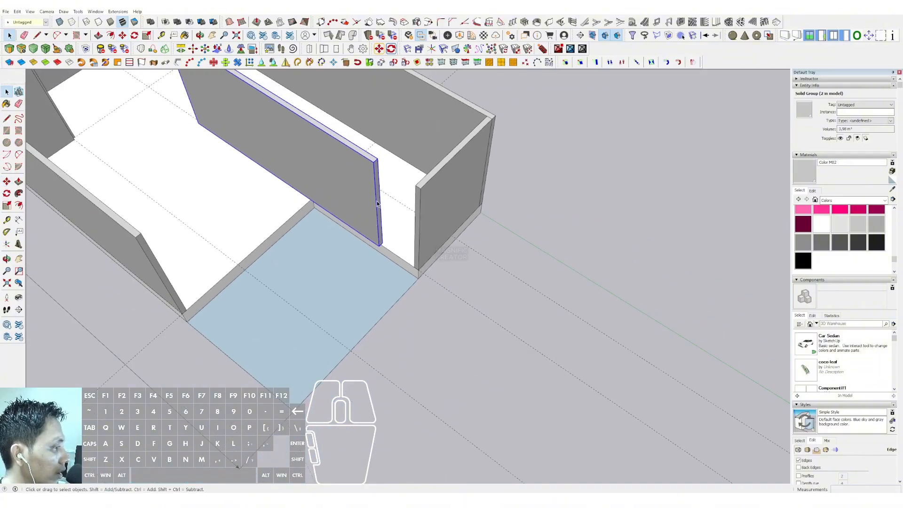
double_click(377, 203)
left_click_drag(317, 126, 405, 300)
key("v")
left_click(378, 178)
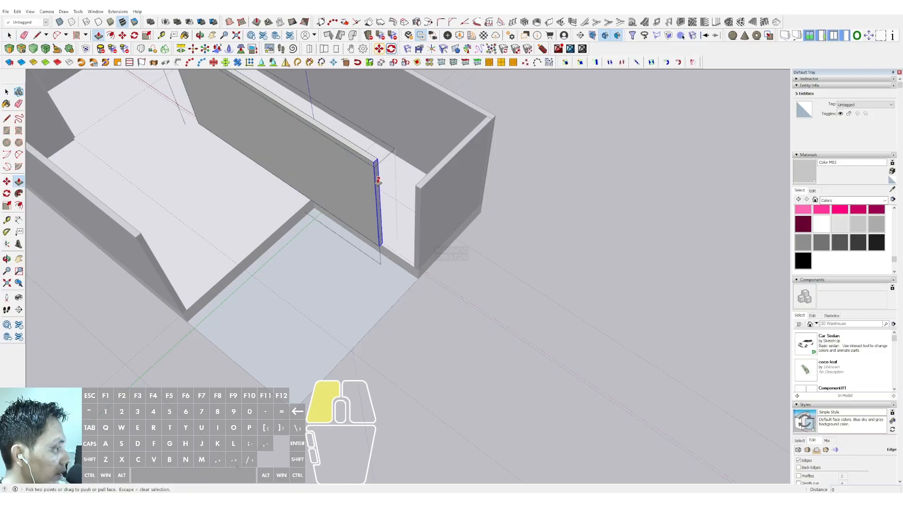
left_click(415, 187)
scroll(416, 186, "up", 5)
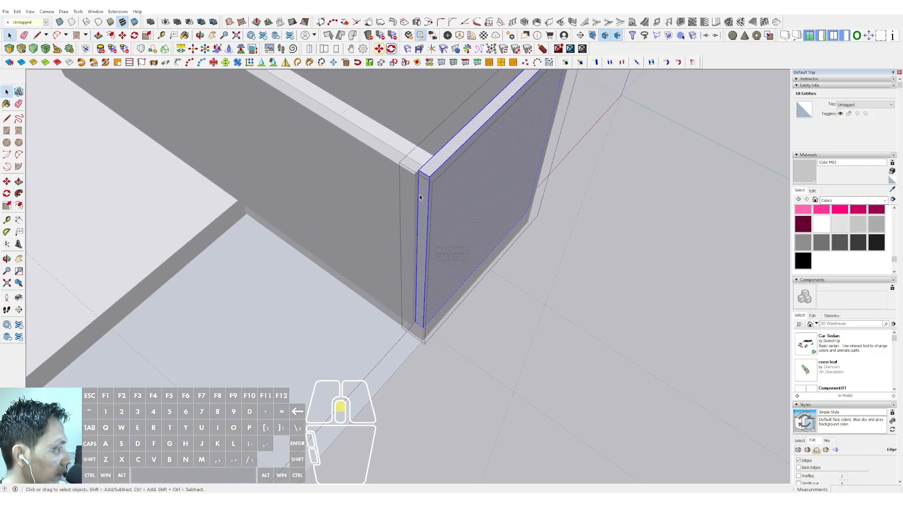
left_click(417, 184)
key("space")
Push/Pull the inner wall's front end back to the inside corner of the slab's rear cut-out and close its group.
scroll(325, 235, "down", 3)
middle_click_drag(240, 250, 317, 252)
left_click(317, 252)
key("v")
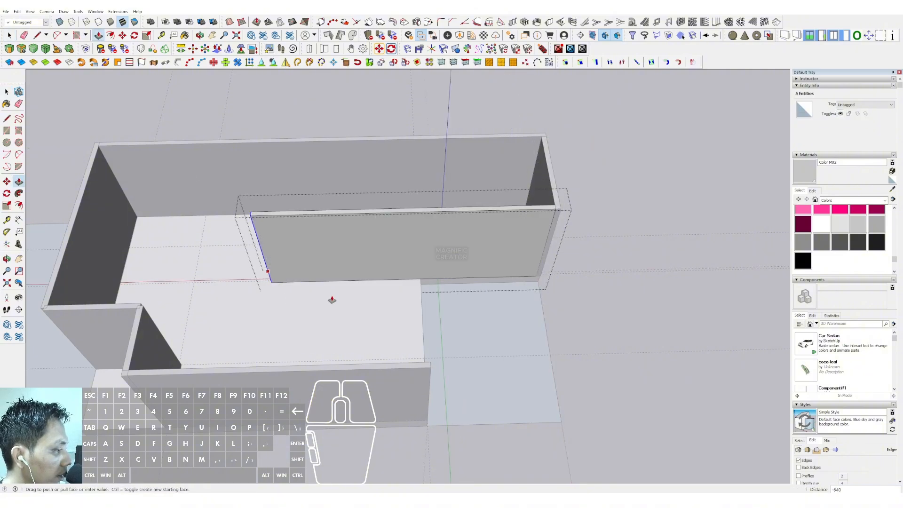
left_click(653, 186)
Copy the short rear wall to the inside corner of the rear cut-out, at the inner wall's front end.
middle_click_drag(496, 225, 490, 263, "shift")
scroll(491, 266, "up", 4)
left_click(498, 273)
key("m")
scroll(498, 292, "up", 5)
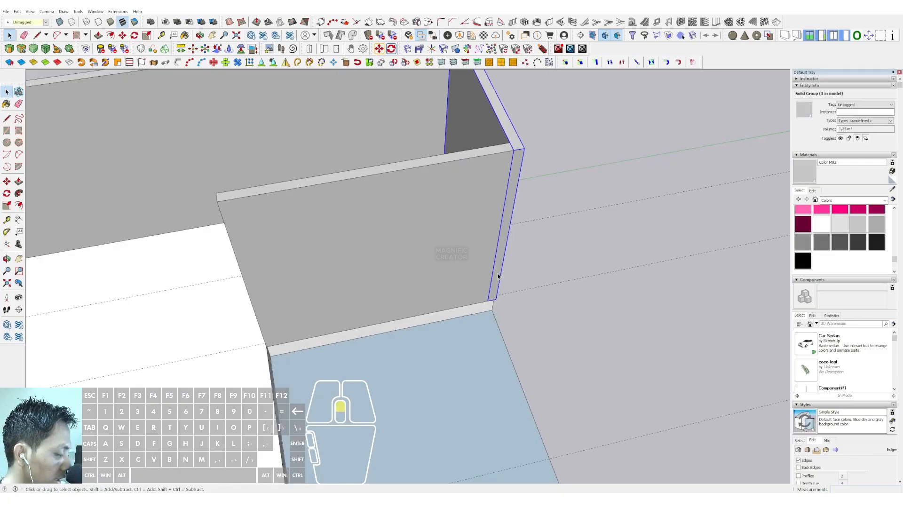
scroll(460, 334, "down", 4)
middle_click_drag(442, 331, 568, 196, "shift")
left_click(342, 269)
key("space")
scroll(356, 275, "down", 1)
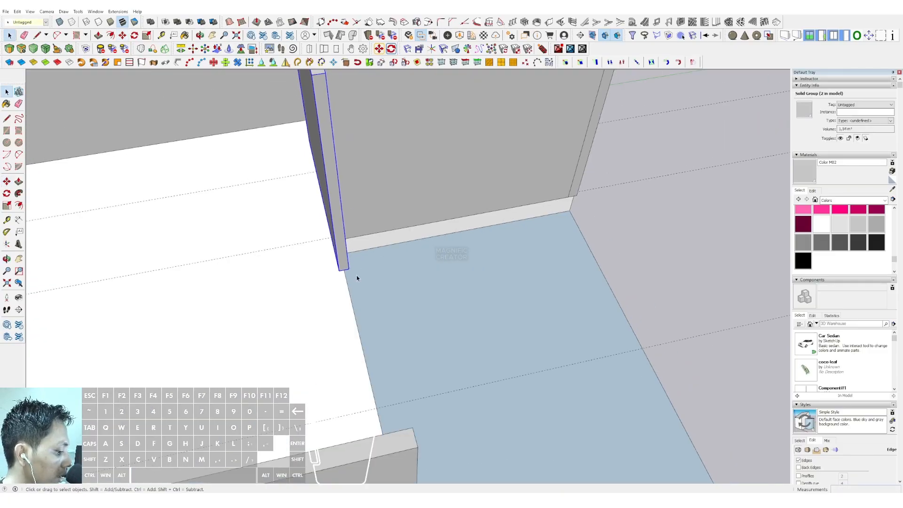
Push/Pull the outer end of the copied wall across the rear cut-out's edge to the shorter side wall.
scroll(353, 280, "down", 2)
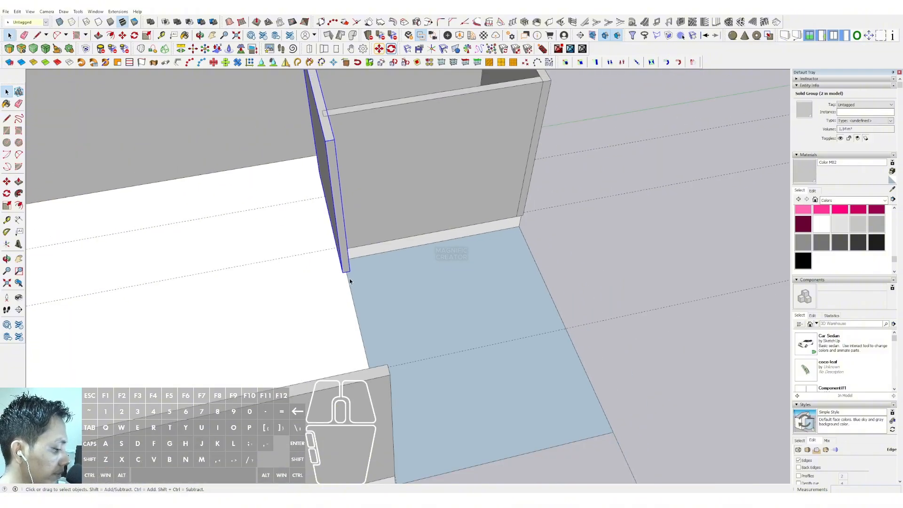
scroll(349, 281, "down", 2)
middle_click_drag(349, 281, 332, 268)
scroll(342, 252, "up", 3)
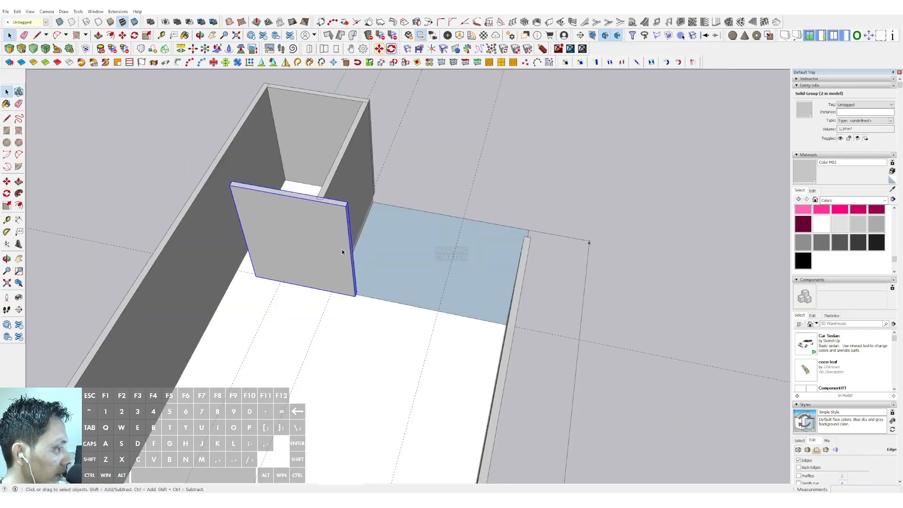
double_click(342, 251)
scroll(354, 234, "up", 1)
key("p")
left_click(352, 239)
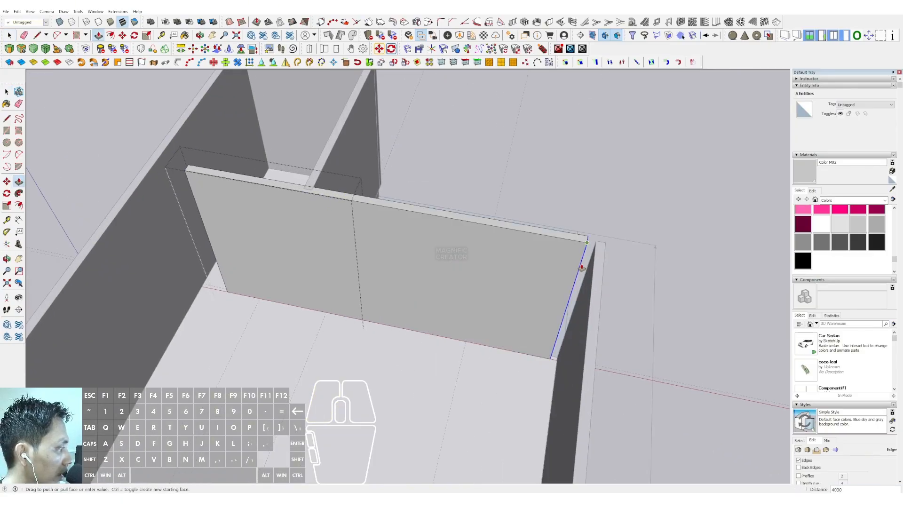
left_click(604, 262)
key("space")
Push/Pull the other end of the copied wall back to the inner wall of the narrow rear part and close its group.
scroll(336, 254, "down", 2)
middle_click_drag(337, 254, 405, 254, "shift")
left_click_drag(247, 162, 367, 341)
scroll(271, 219, "up", 3)
left_click(273, 178)
left_click(404, 177)
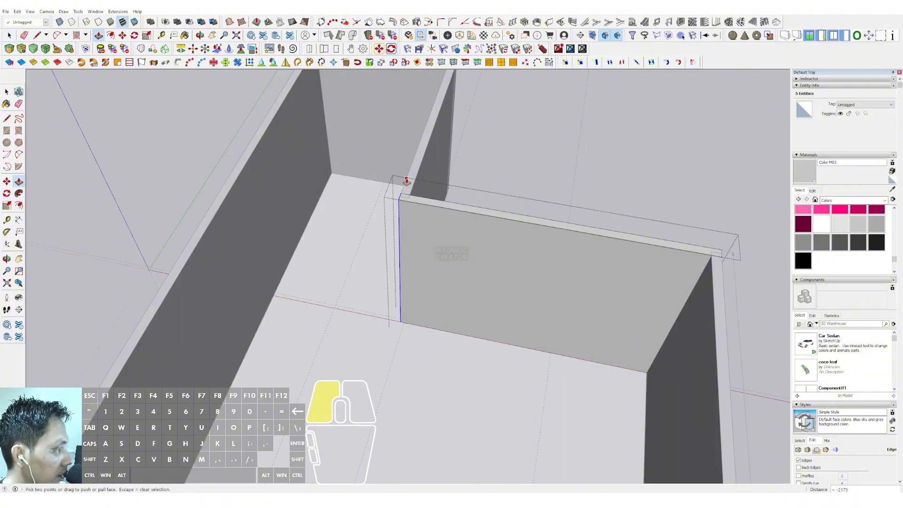
key("space")
scroll(406, 185, "down", 3)
left_click(455, 189)
Push/Pull the inner end of the front cut-out's cross wall out 75 mm to the adjoining wall's outer face.
scroll(373, 280, "down", 2)
scroll(373, 281, "down", 2)
scroll(443, 390, "up", 3)
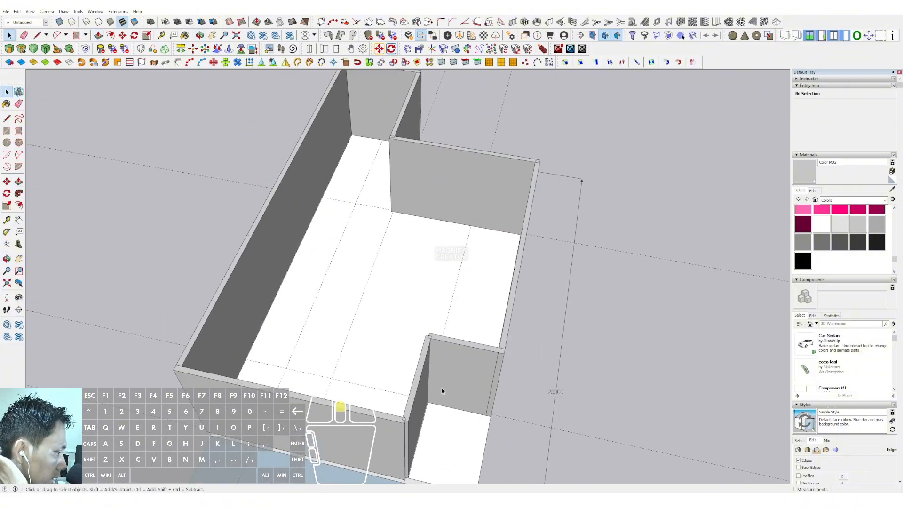
middle_click_drag(443, 391, 467, 424)
middle_click_drag(462, 392, 459, 391)
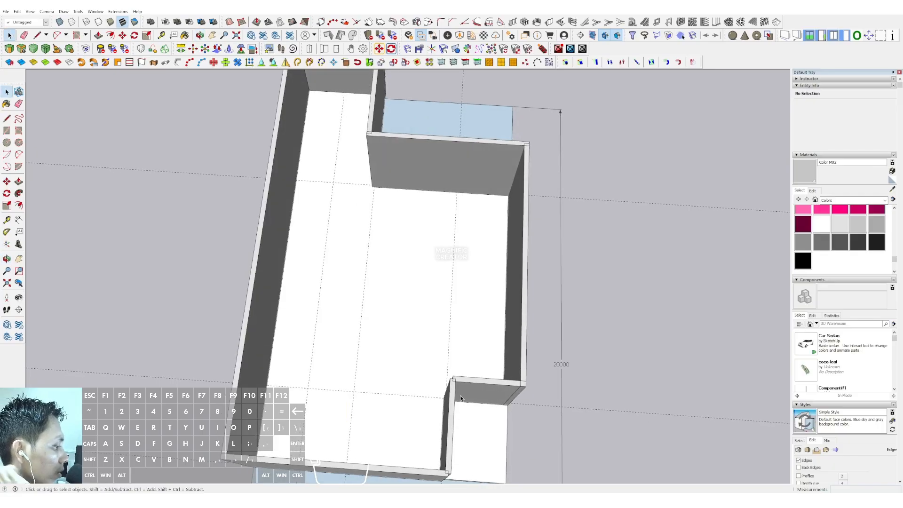
scroll(459, 391, "up", 4)
double_click(459, 390)
scroll(451, 389, "up", 3)
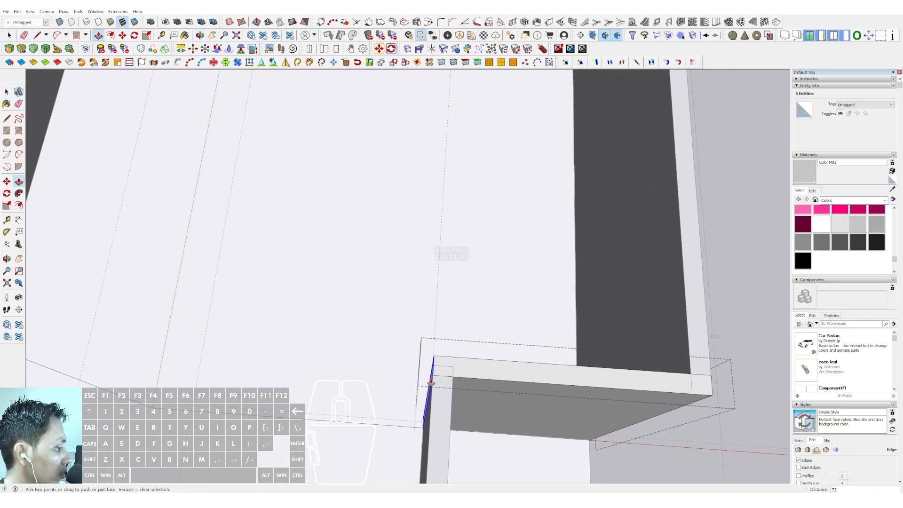
key("space")
Push/Pull the rear end of the front cut-out's side wall back 75 mm to butt against the cross wall.
scroll(412, 296, "down", 3)
middle_click_drag(411, 292, 413, 365)
double_click(413, 365)
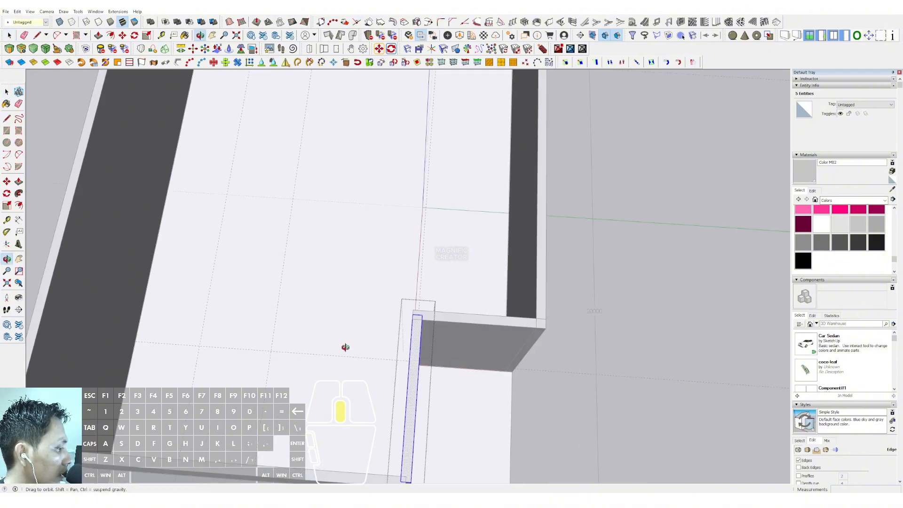
middle_click_drag(345, 348, 366, 310)
left_click_drag(437, 396, 437, 398)
scroll(394, 323, "up", 1)
key("v")
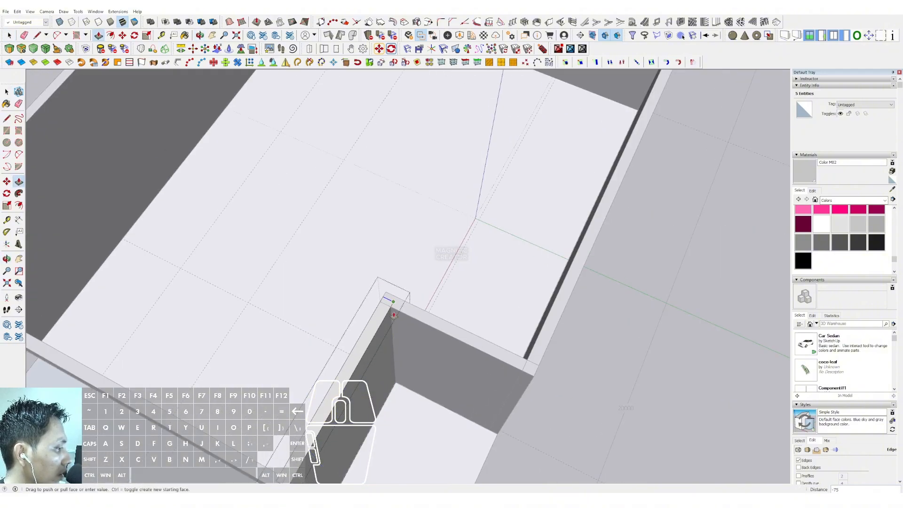
scroll(405, 315, "down", 4)
scroll(410, 357, "up", 3)
middle_click_drag(391, 346, 461, 233, "shift")
scroll(473, 173, "up", 1)
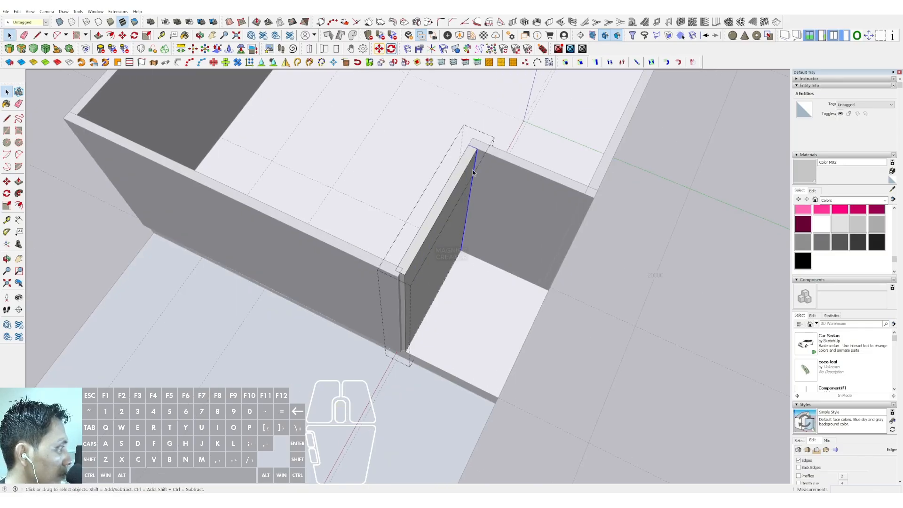
Push/Pull the front end of the cut-out's side wall back to the inner face of the front wall.
scroll(359, 321, "up", 1)
triple_click(413, 244)
scroll(404, 266, "up", 2)
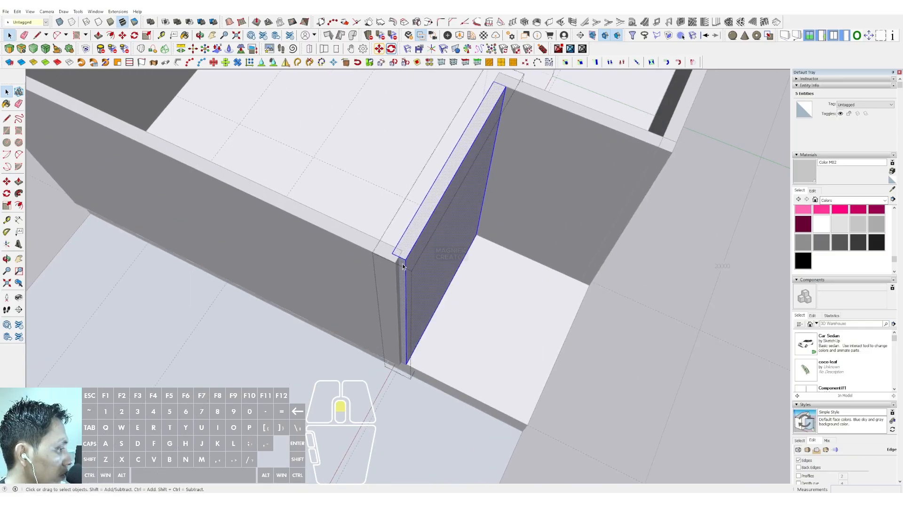
left_click(405, 281)
key("v")
left_click(404, 281)
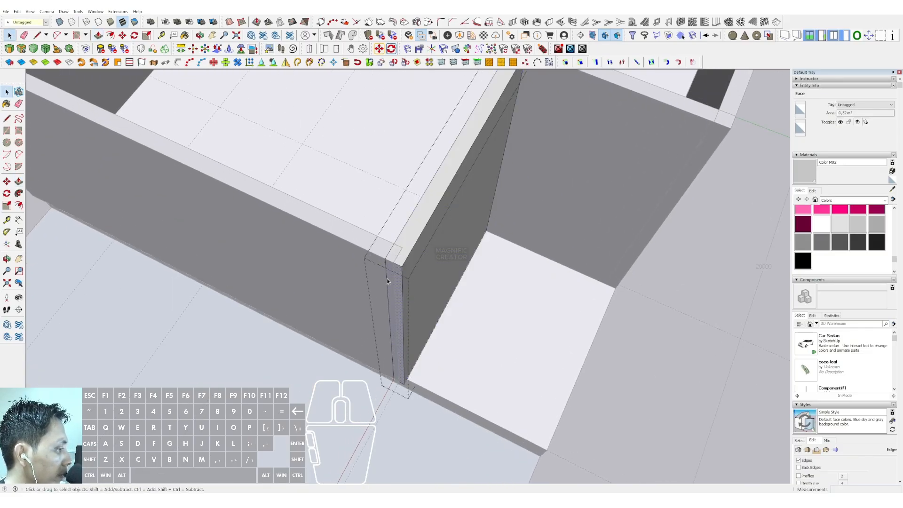
middle_click_drag(387, 281, 370, 268)
scroll(390, 306, "up", 1)
key("v")
left_click(383, 250)
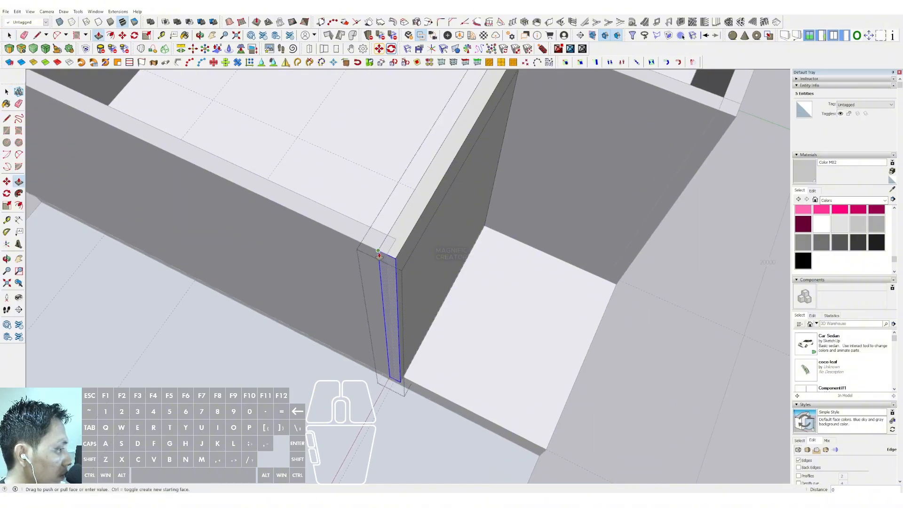
left_click(387, 238)
key("space")
Push/Pull the front wall's end out 75 mm to cover the cut-out's side wall and close its group.
scroll(388, 240, "down", 2)
triple_click(363, 241)
left_click_drag(362, 222, 427, 380)
scroll(396, 266, "up", 2)
key("v")
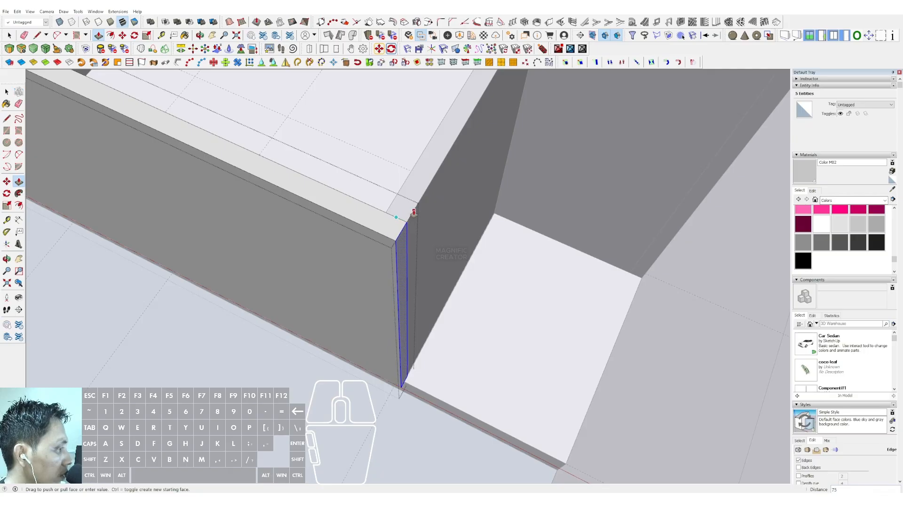
scroll(379, 318, "down", 6)
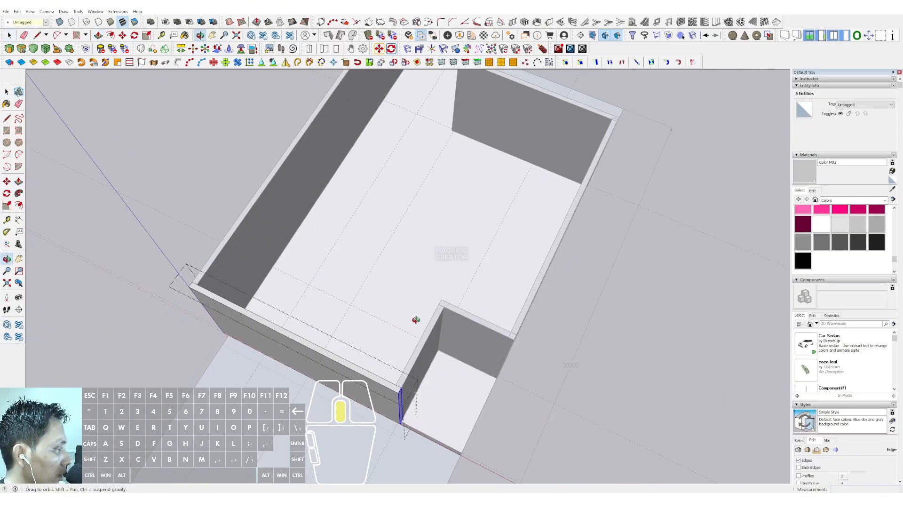
middle_click_drag(414, 319, 457, 236)
left_click(606, 257)
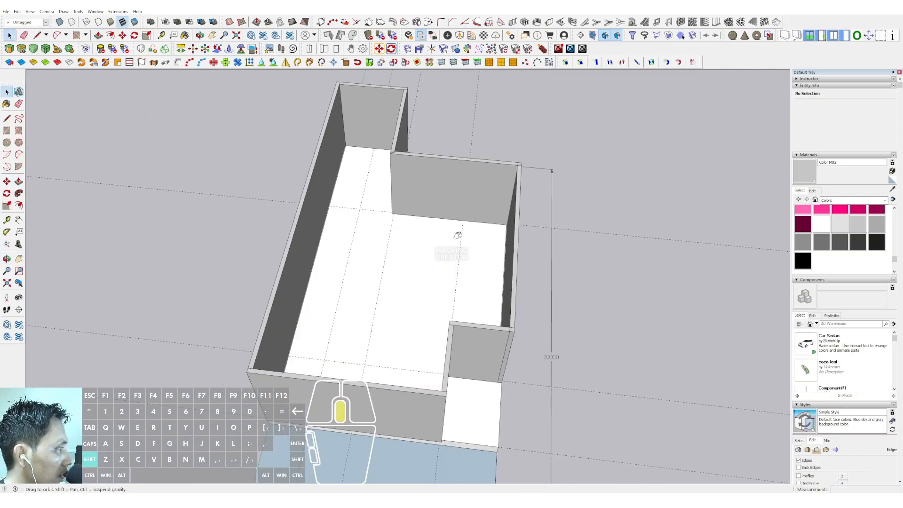
Push/Pull the rear cut-out wall's inner end across to the long side wall, closing off the narrow rear part.
scroll(489, 245, "up", 5)
scroll(361, 256, "down", 2)
middle_click_drag(361, 256, 483, 238)
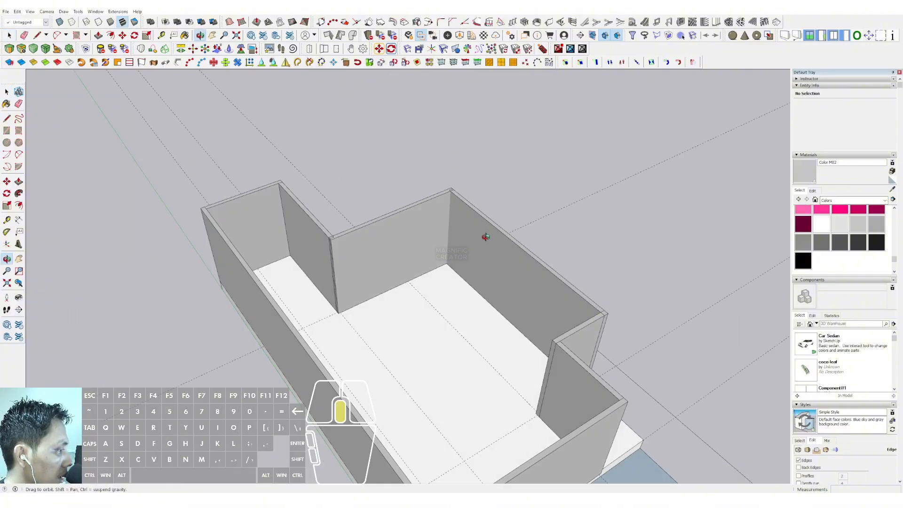
scroll(418, 286, "down", 1)
middle_click_drag(418, 287, 383, 309, "shift")
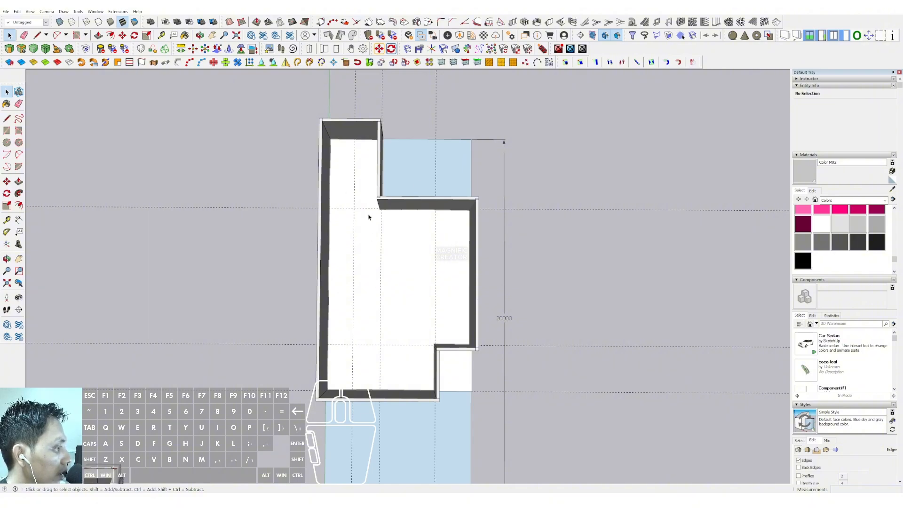
middle_click_drag(369, 217, 411, 207)
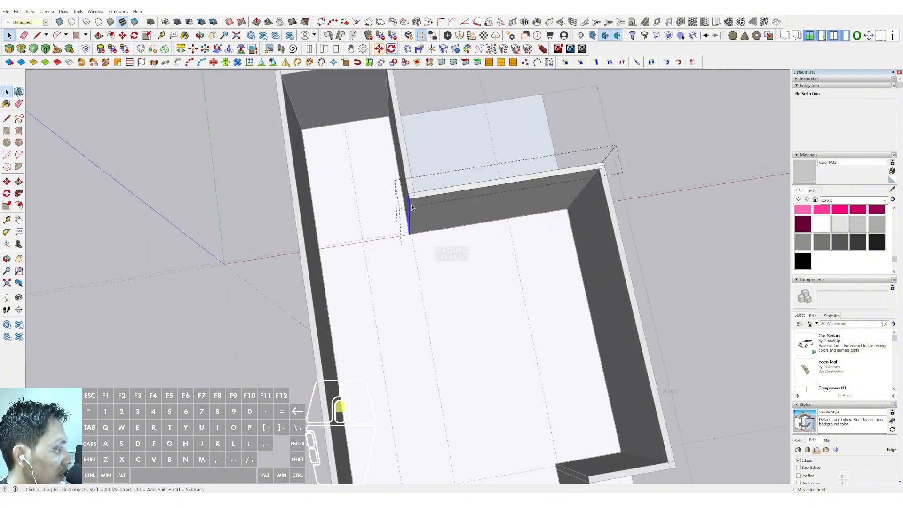
scroll(310, 250, "up", 2)
left_click(300, 266)
scroll(339, 193, "down", 5)
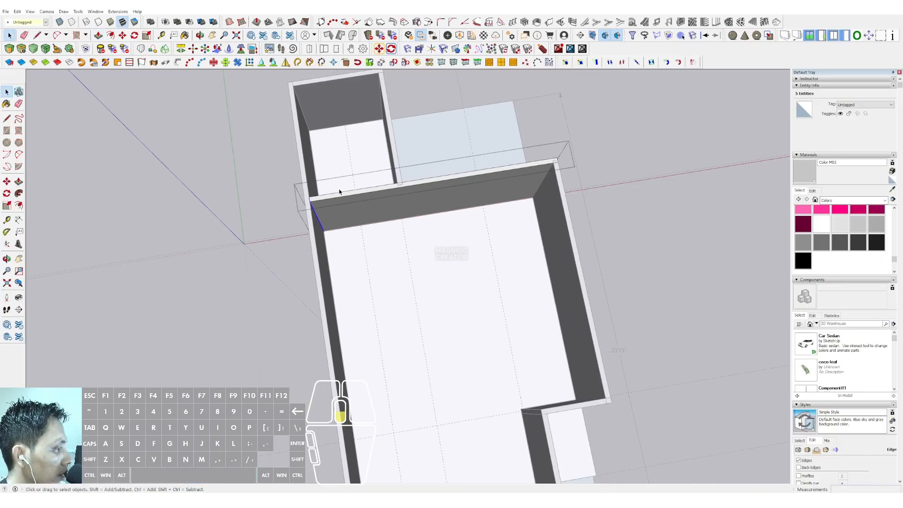
key("space")
left_click(292, 194)
scroll(356, 161, "up", 2)
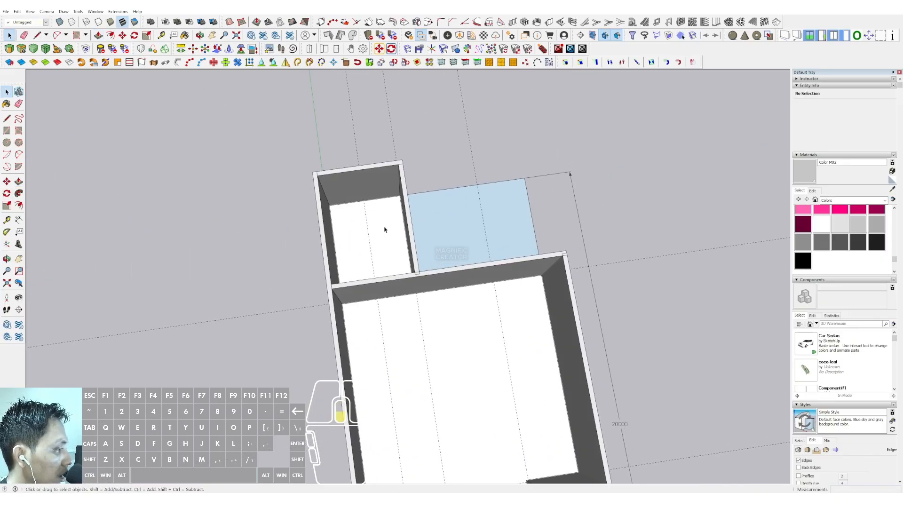
Examine the main floor area, its guide lines and the front cut-out from above.
scroll(384, 230, "down", 3)
scroll(425, 320, "down", 1)
middle_click_drag(429, 318, 408, 235, "shift")
middle_click_drag(408, 235, 284, 197)
scroll(356, 282, "up", 2)
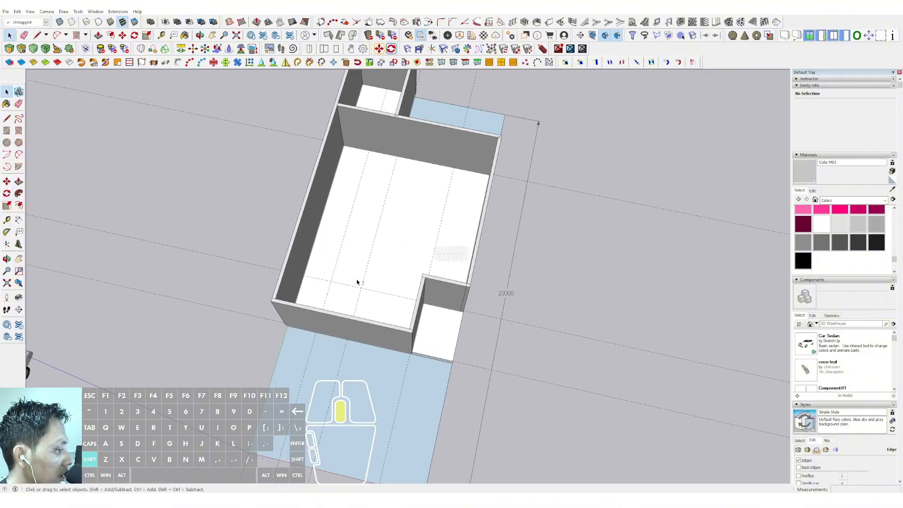
middle_click_drag(357, 282, 391, 284, "shift")
middle_click_drag(391, 284, 435, 307)
scroll(459, 298, "up", 2)
scroll(446, 305, "down", 1)
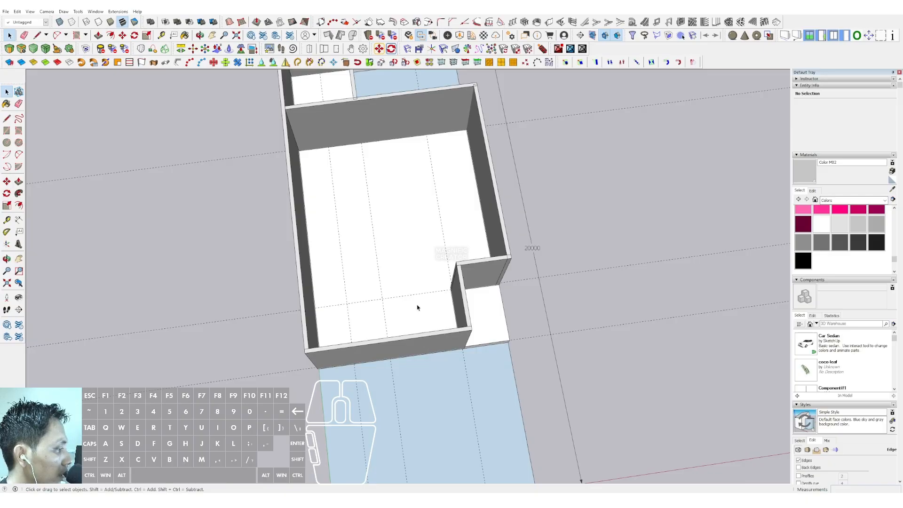
Copy the front wall 4500 mm toward the rear as a partition across the main floor area.
scroll(440, 347, "up", 2)
left_click(444, 371)
mouse_move(444, 370)
middle_mouse_down()
mouse_move(426, 317)
mouse_move(455, 359)
middle_mouse_up()
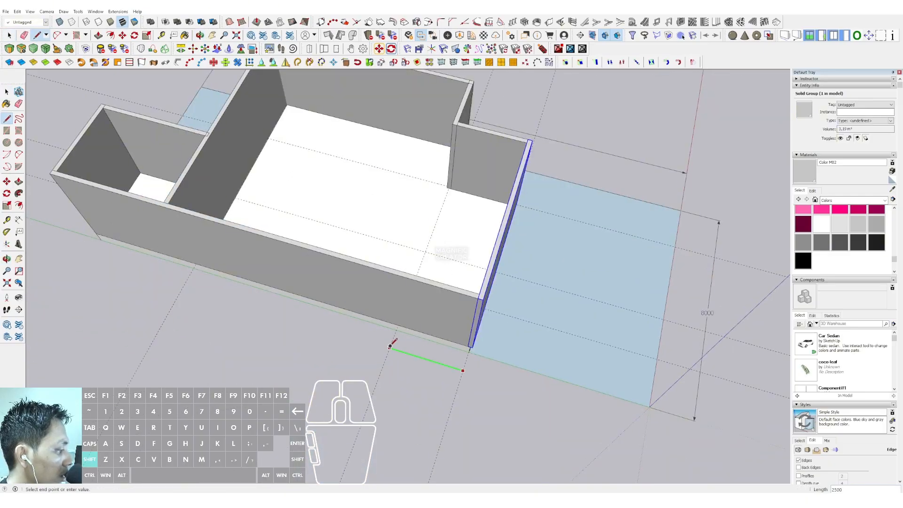
middle_click_drag(390, 346, 468, 266)
key("space")
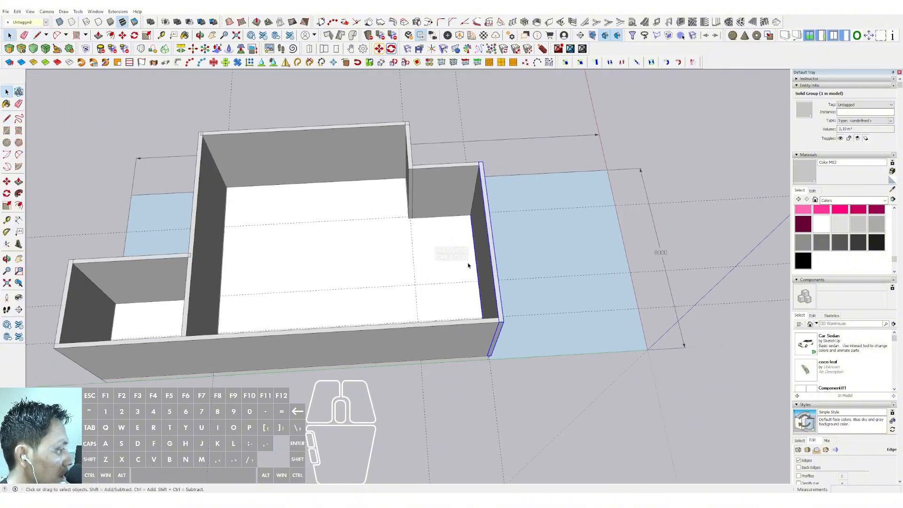
middle_click_drag(468, 344, 459, 266)
scroll(441, 246, "down", 2)
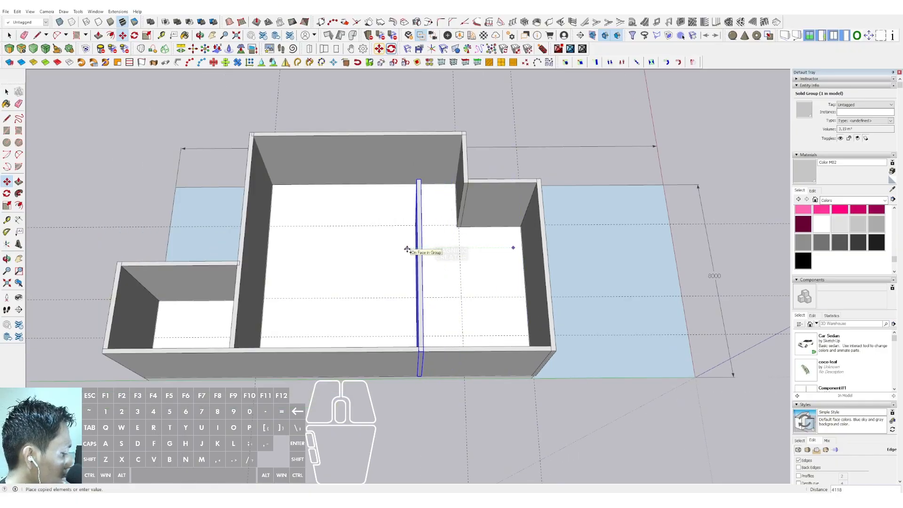
key("Return")
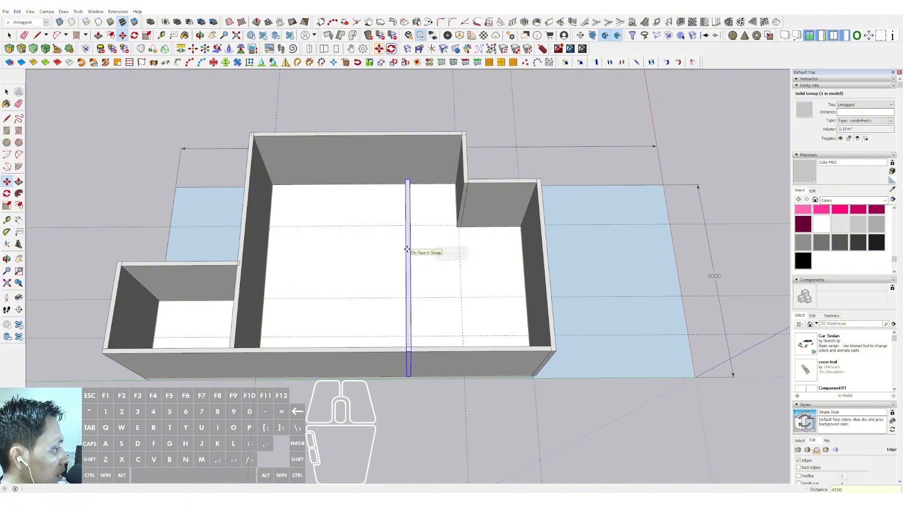
key("space")
Shorten the partition with Push/Pull, bringing its end at the long side wall in to the floor guide line.
middle_click_drag(428, 256, 360, 314)
double_click(367, 299)
key("p")
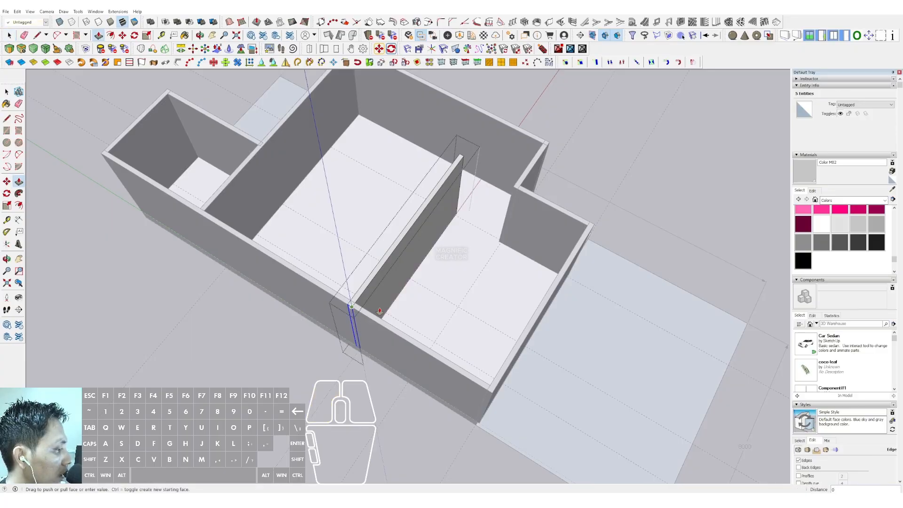
left_click_drag(348, 329, 429, 290)
left_click(399, 302)
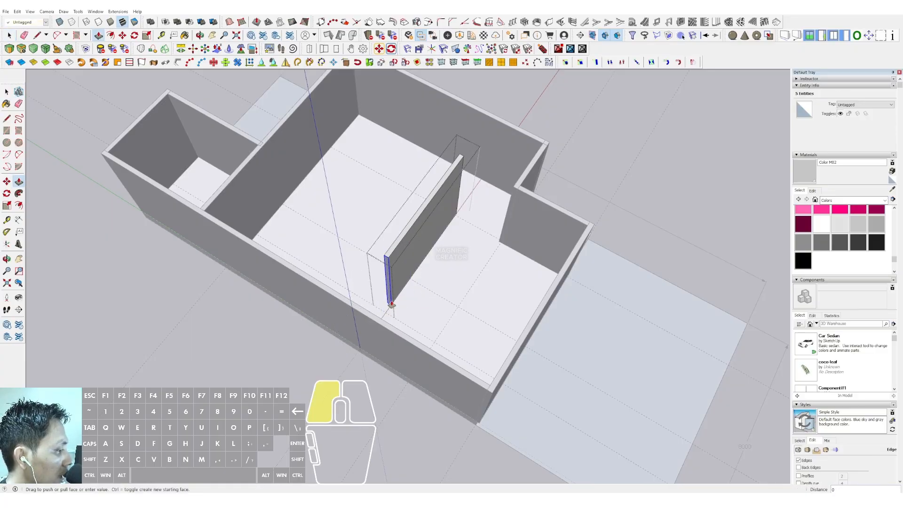
left_click(424, 287)
key("space")
Push/Pull the rear end of the front cut-out's side wall back to meet the partition and close its group.
scroll(426, 287, "down", 1)
scroll(497, 244, "up", 2)
left_click(498, 244)
double_click(498, 244)
middle_click_drag(497, 244, 432, 196, "shift")
left_click_drag(433, 195, 489, 294)
scroll(462, 221, "up", 3)
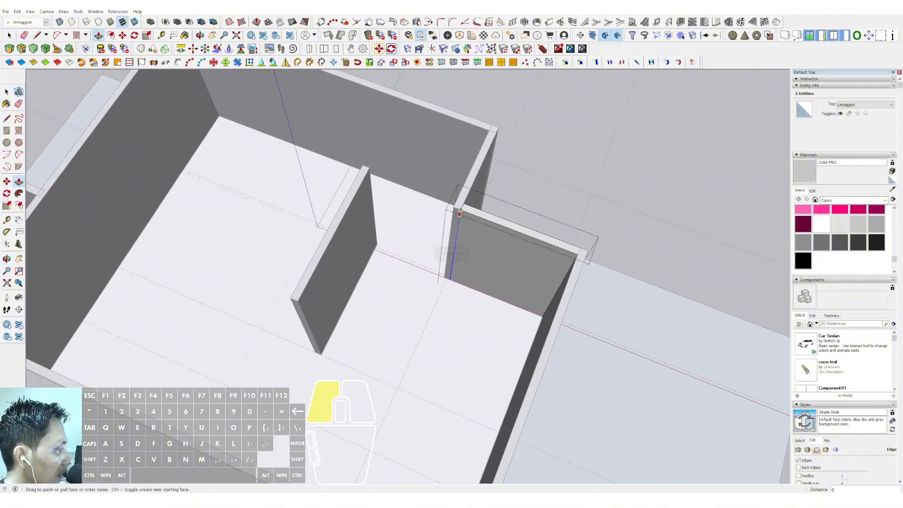
left_click(362, 187)
key("space")
scroll(365, 207, "down", 3)
middle_click_drag(340, 251, 381, 259, "shift")
left_click(600, 180)
Copy the extended cut-out side wall to the partition's free end to form the room's opposite side.
middle_click_drag(447, 264, 399, 265)
scroll(471, 246, "up", 3)
left_click(477, 235)
key("m")
scroll(474, 206, "up", 4)
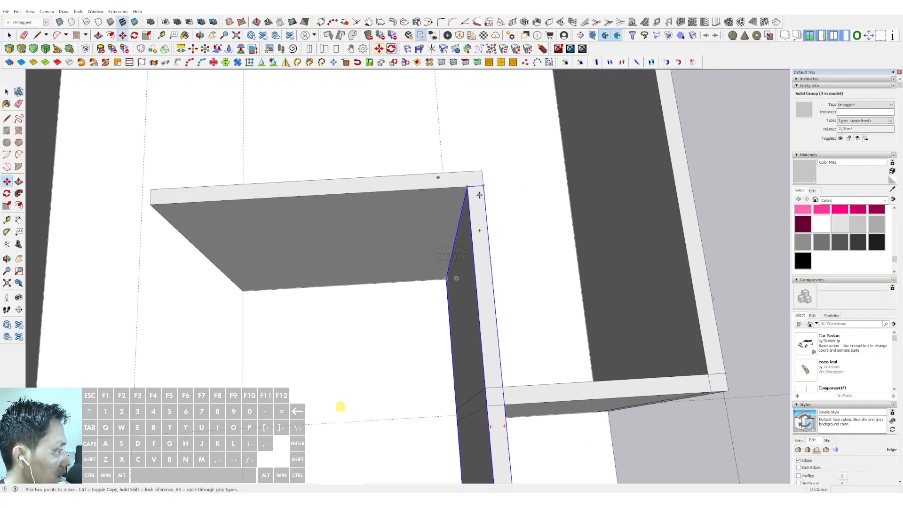
left_click(476, 187)
scroll(385, 106, "down", 5)
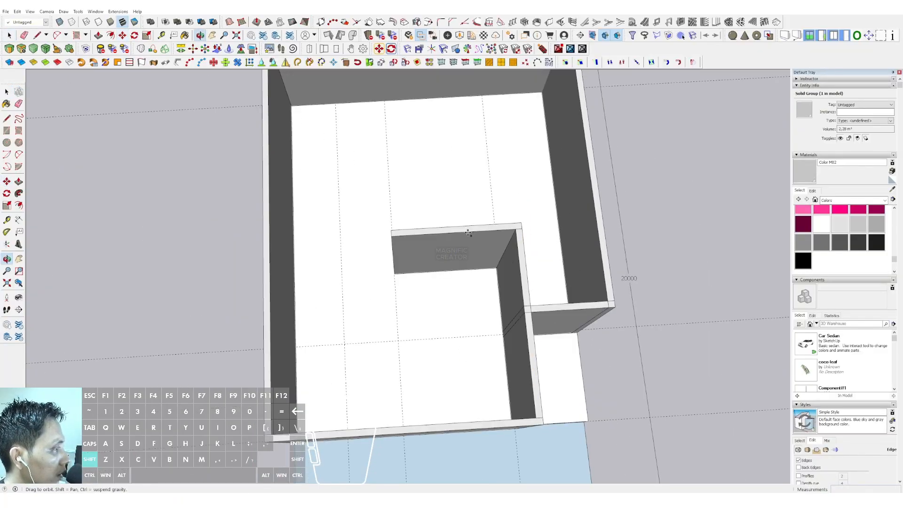
left_click(385, 102, "shift")
key("space")
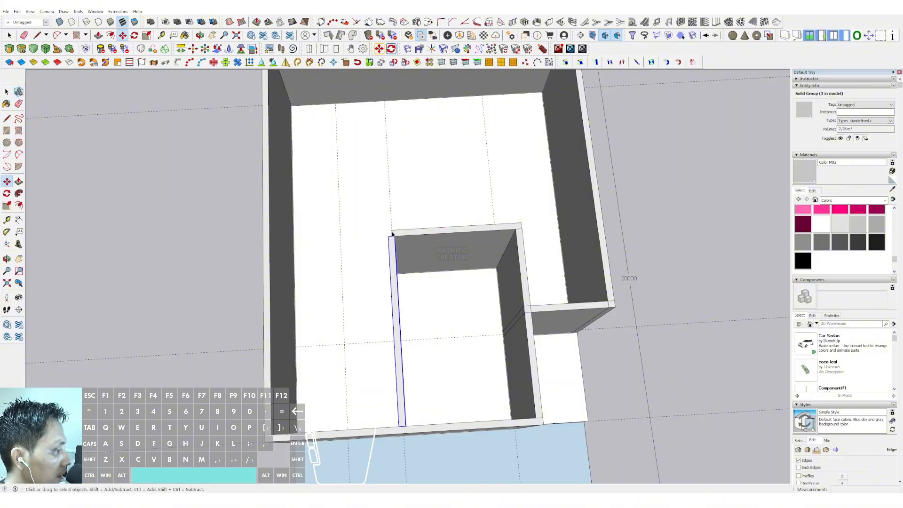
Move the partition's free end face out flush with the outer face of the copied side wall and close its group.
scroll(404, 242, "down", 2)
middle_click_drag(422, 268, 463, 230)
scroll(416, 229, "up", 2)
double_click(413, 225)
left_click(413, 224)
left_click_drag(342, 185, 416, 285)
scroll(389, 229, "up", 5)
key("v")
left_click(379, 214)
key("space")
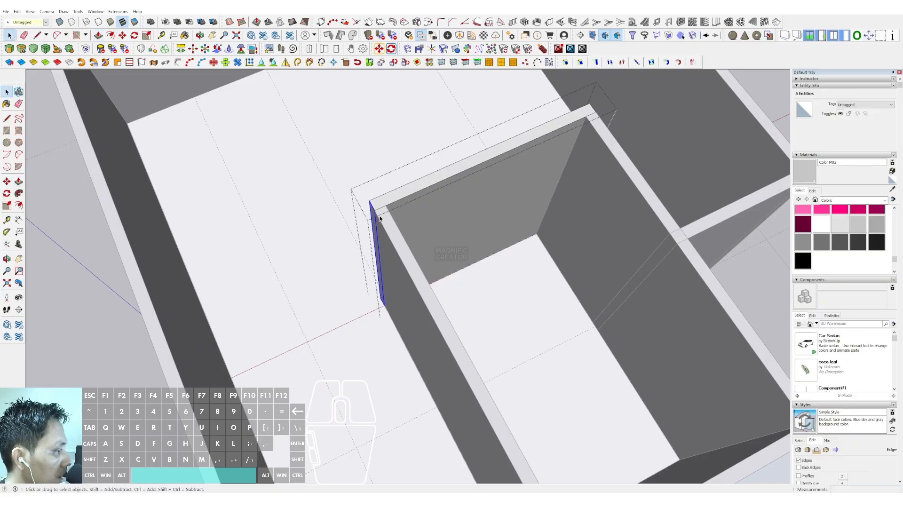
scroll(380, 215, "down", 5)
left_click(593, 186)
Examine the enclosed front room and the open floor between it and the long side wall.
scroll(467, 312, "up", 4)
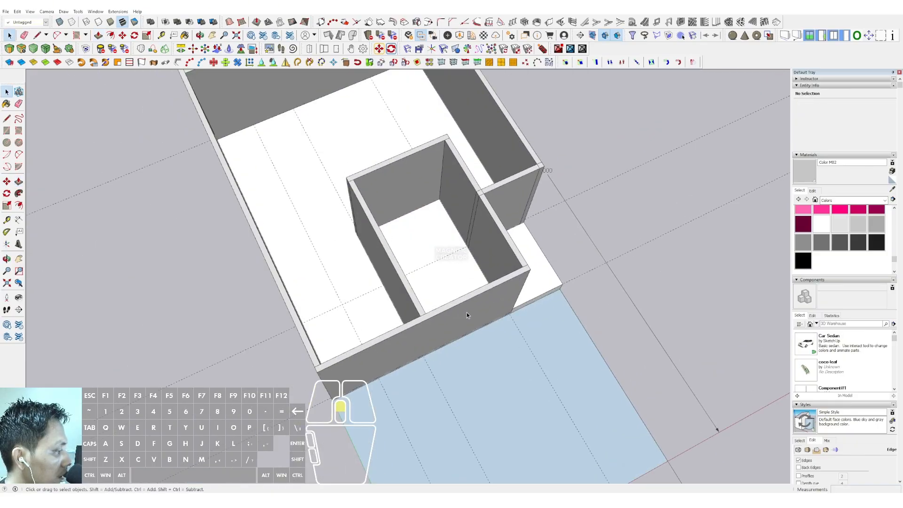
scroll(473, 316, "down", 3)
middle_click_drag(439, 253, 363, 266)
scroll(498, 310, "up", 2)
mouse_move(498, 308)
middle_mouse_down("shift")
mouse_move(461, 299)
mouse_move(410, 315)
middle_mouse_up("shift")
scroll(426, 323, "up", 1)
mouse_move(425, 256)
middle_mouse_down("shift")
mouse_move(407, 281)
mouse_move(412, 304)
middle_mouse_up("shift")
scroll(419, 250, "down", 2)
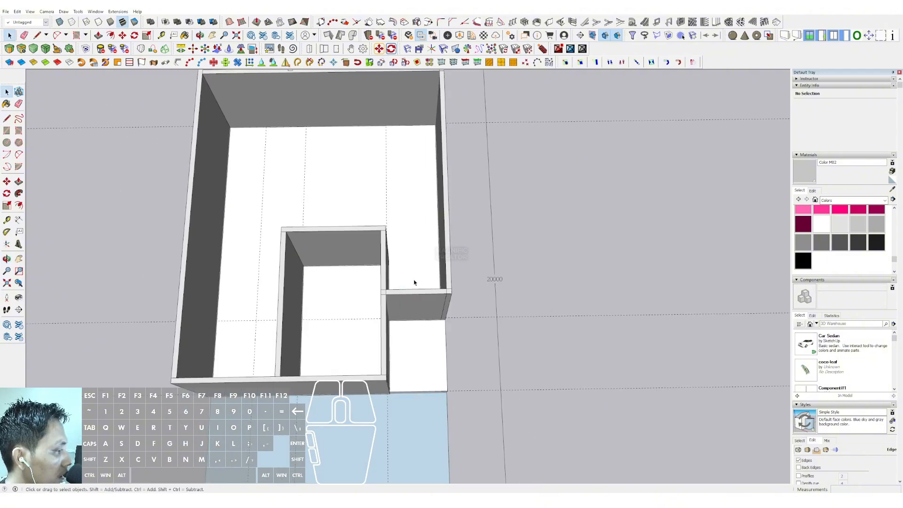
scroll(406, 295, "up", 2)
middle_click_drag(262, 301, 428, 254)
mouse_move(428, 253)
middle_mouse_down("shift")
mouse_move(433, 262)
mouse_move(386, 308)
middle_mouse_up("shift")
scroll(384, 297, "down", 1)
scroll(432, 247, "down", 1)
mouse_move(433, 250)
middle_mouse_down("shift")
mouse_move(434, 268)
mouse_move(491, 262)
middle_mouse_up("shift")
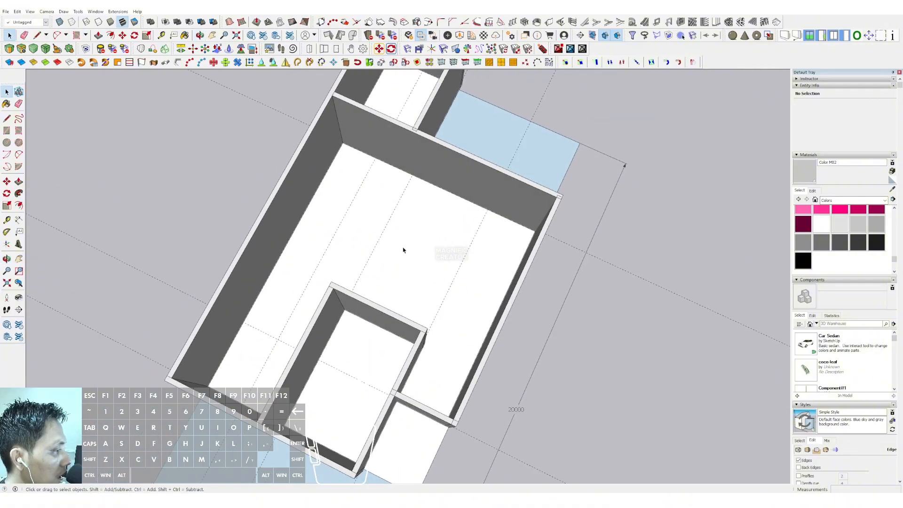
middle_click_drag(369, 209, 429, 203, "shift")
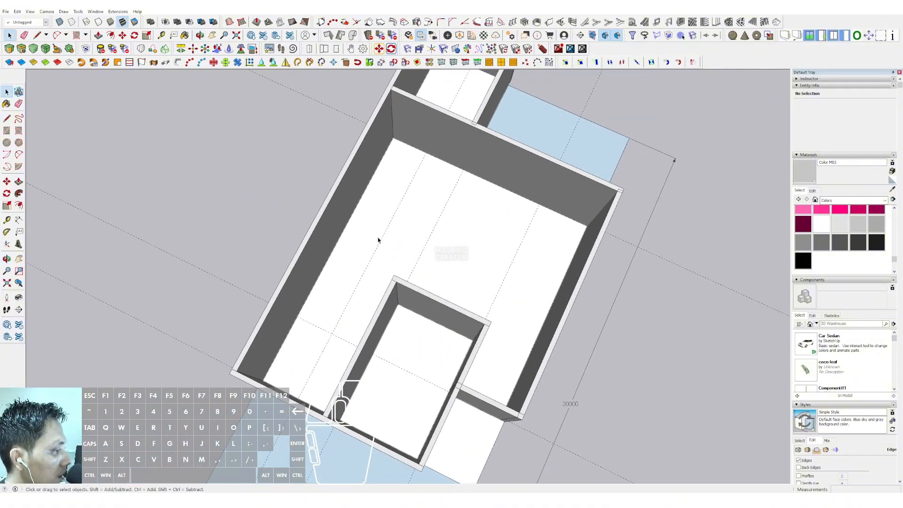
mouse_move(386, 248)
middle_mouse_down()
mouse_move(376, 277)
mouse_move(384, 259)
middle_mouse_up()
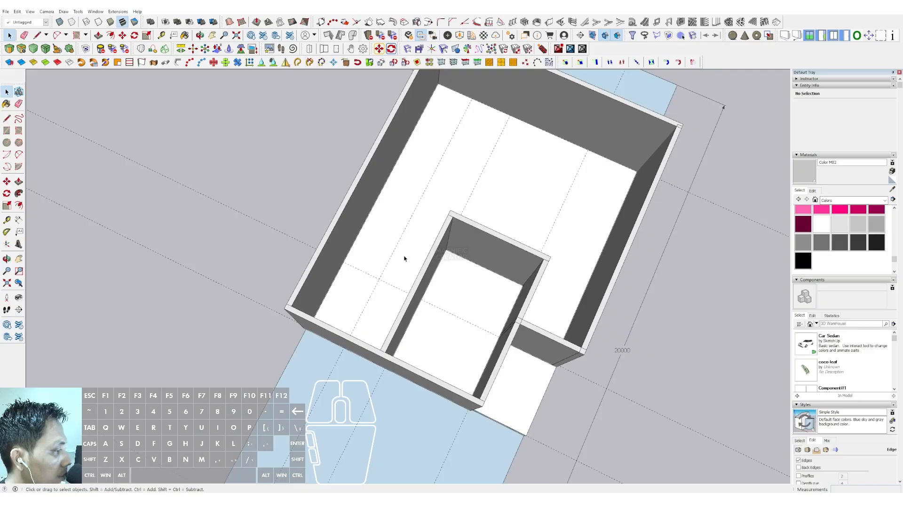
Push/Pull the partition's free end across to the long side wall, enclosing a second front room, and close its group.
scroll(403, 258, "up", 2)
middle_click_drag(406, 265, 455, 231)
double_click(456, 231)
scroll(429, 229, "up", 2)
key("p")
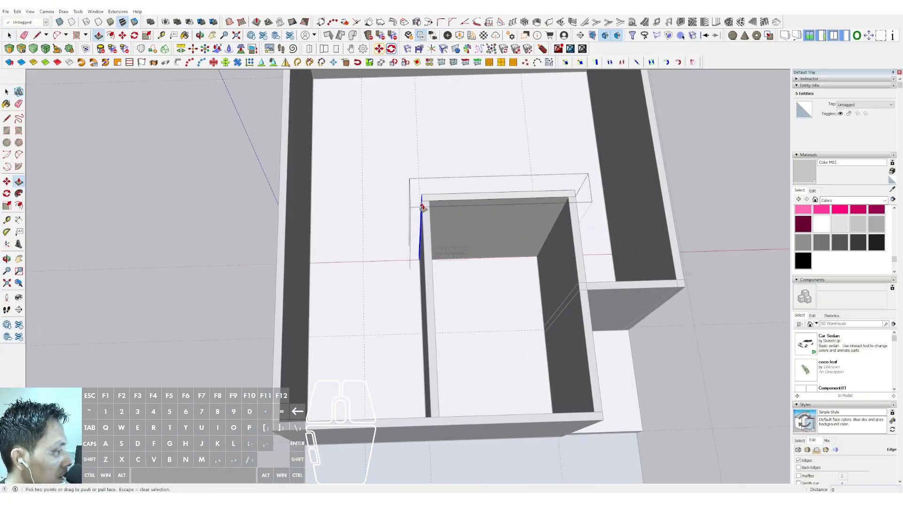
left_click(420, 213)
left_click(285, 235)
key("space")
scroll(286, 235, "down", 3)
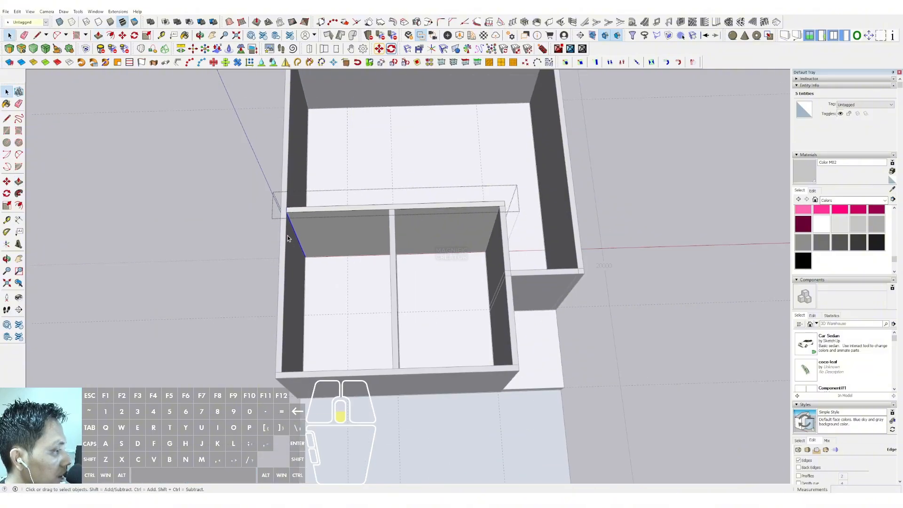
left_click(236, 240)
Review the layout of the two front rooms, the large middle area and the rear room from several angles.
scroll(346, 300, "down", 1)
middle_click_drag(346, 300, 257, 272)
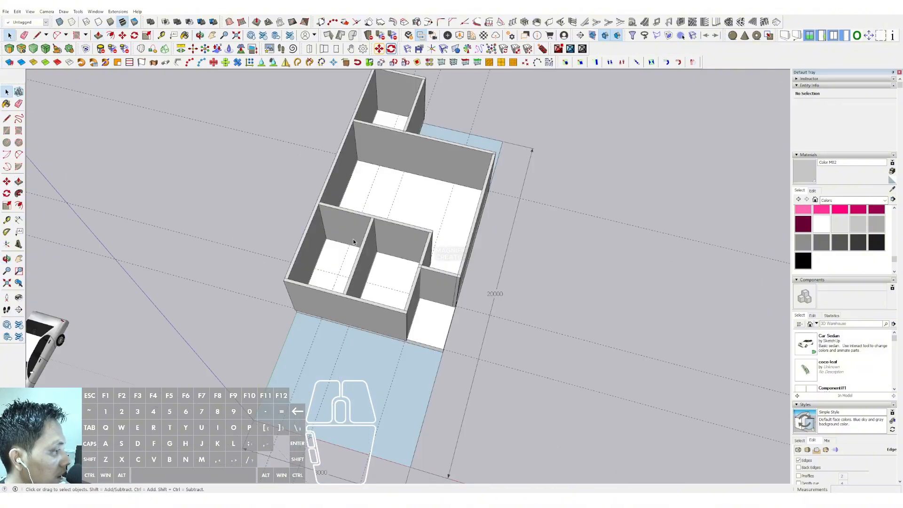
middle_click_drag(354, 242, 401, 295)
scroll(371, 253, "up", 5)
scroll(343, 330, "down", 3)
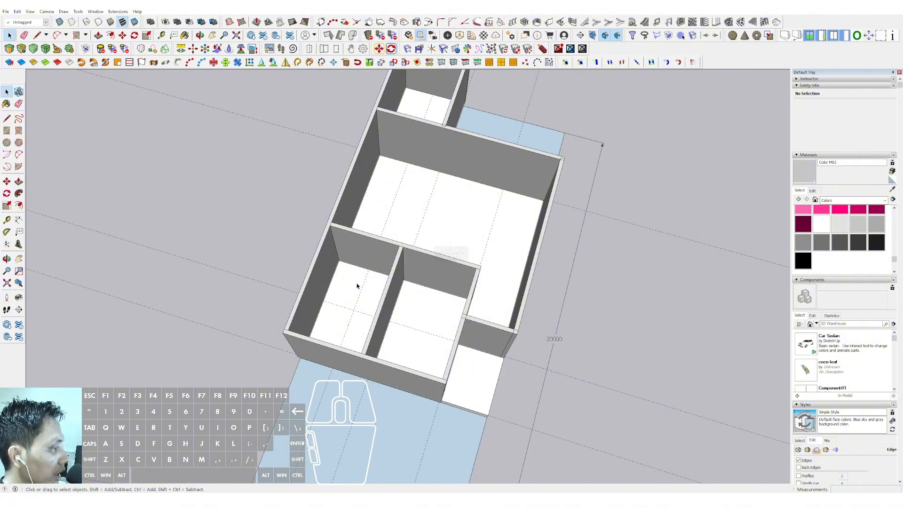
scroll(348, 293, "down", 3)
scroll(347, 287, "up", 3)
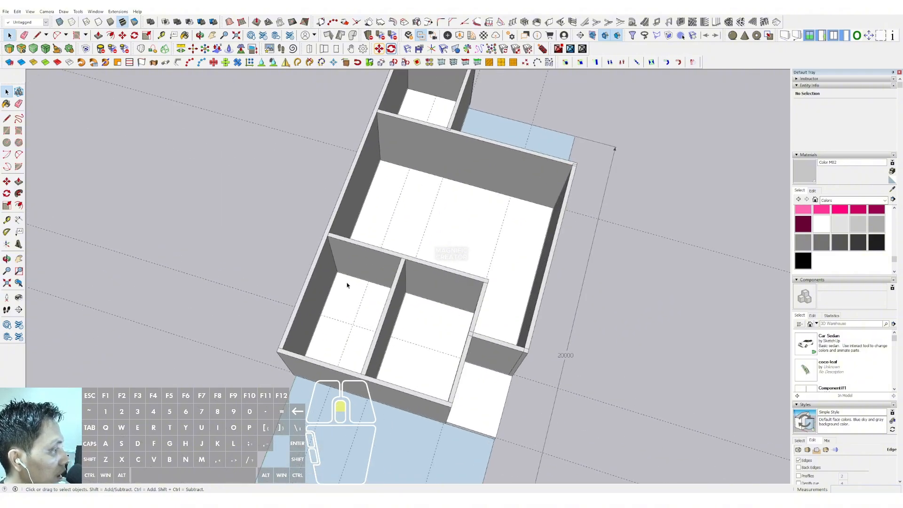
middle_click_drag(347, 287, 319, 222)
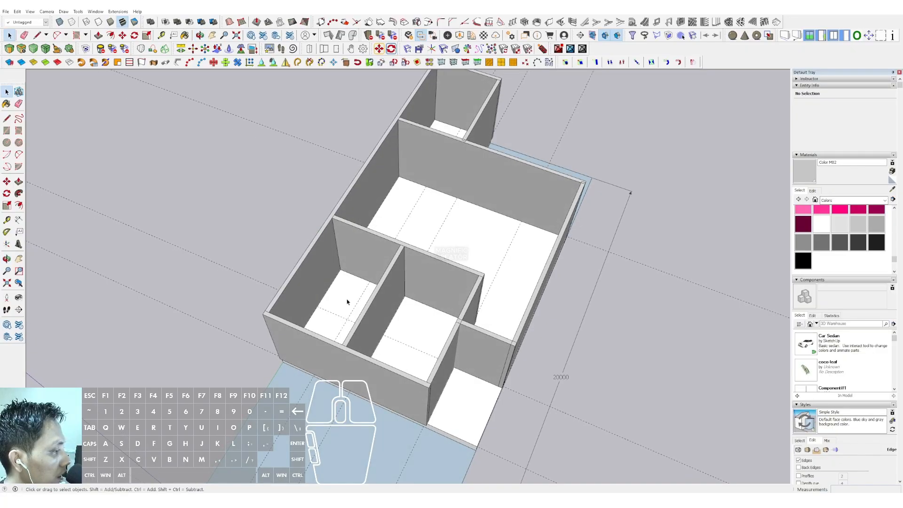
scroll(348, 290, "down", 2)
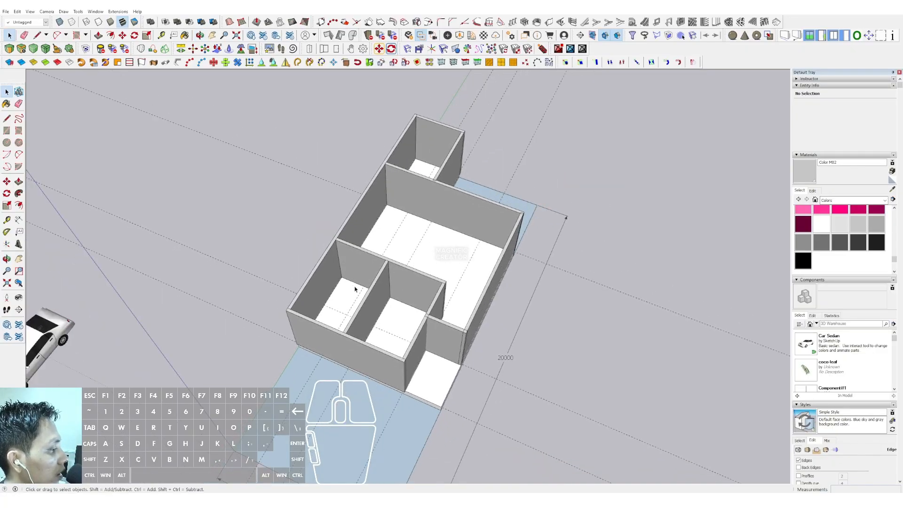
middle_click_drag(468, 281, 340, 289)
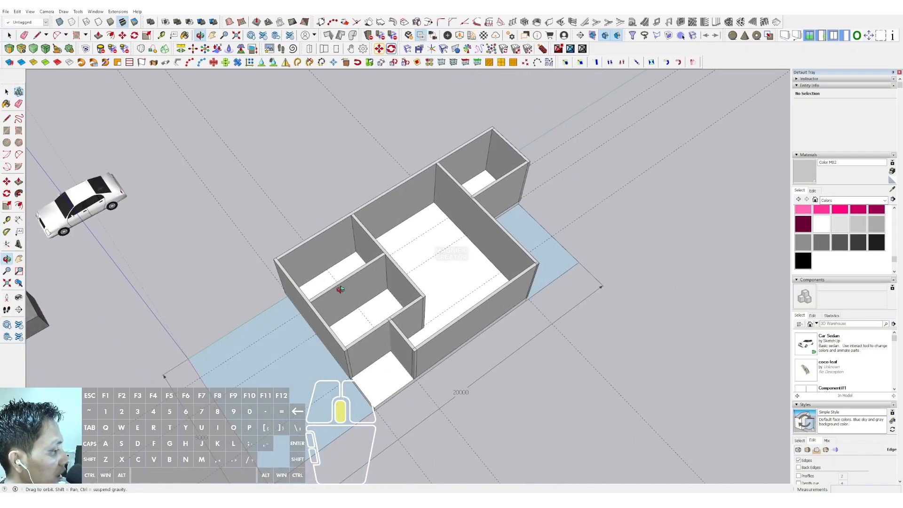
scroll(472, 187, "up", 2)
scroll(471, 210, "down", 3)
middle_click_drag(472, 210, 441, 274)
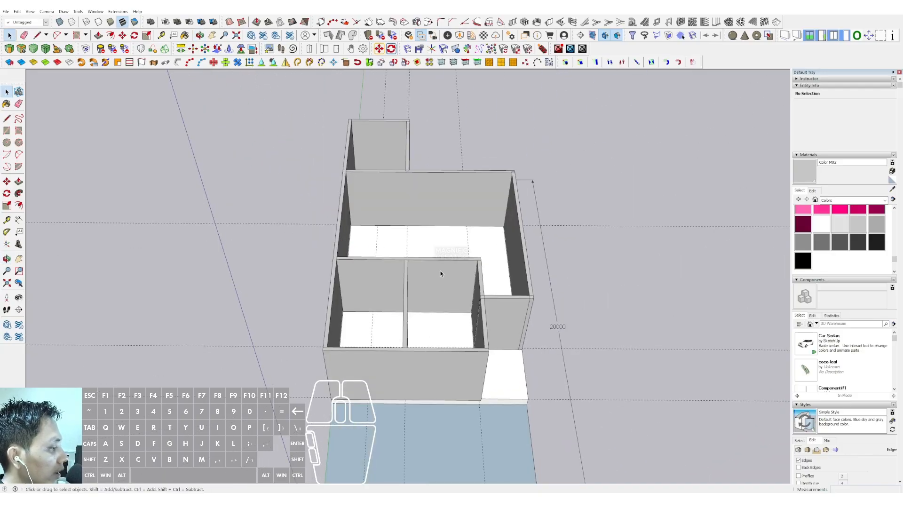
middle_click_drag(502, 331, 420, 299)
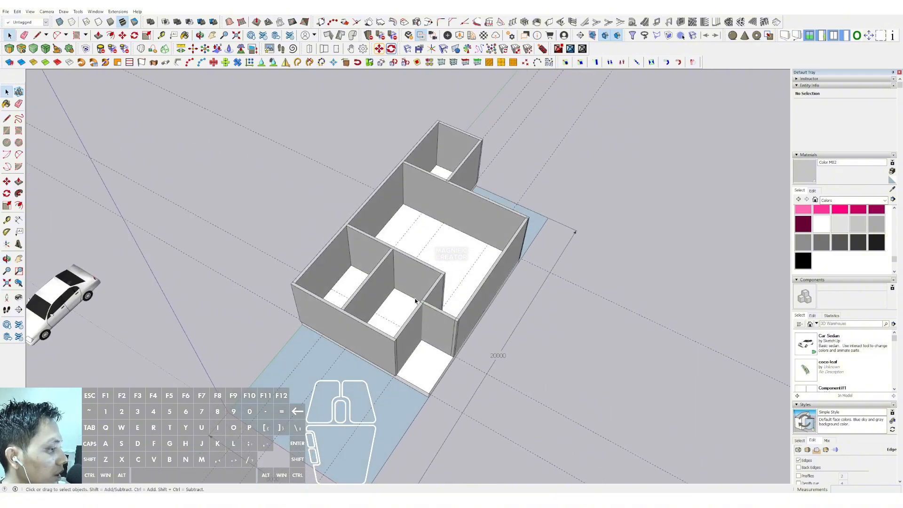
scroll(415, 301, "up", 3)
middle_click_drag(425, 266, 456, 209)
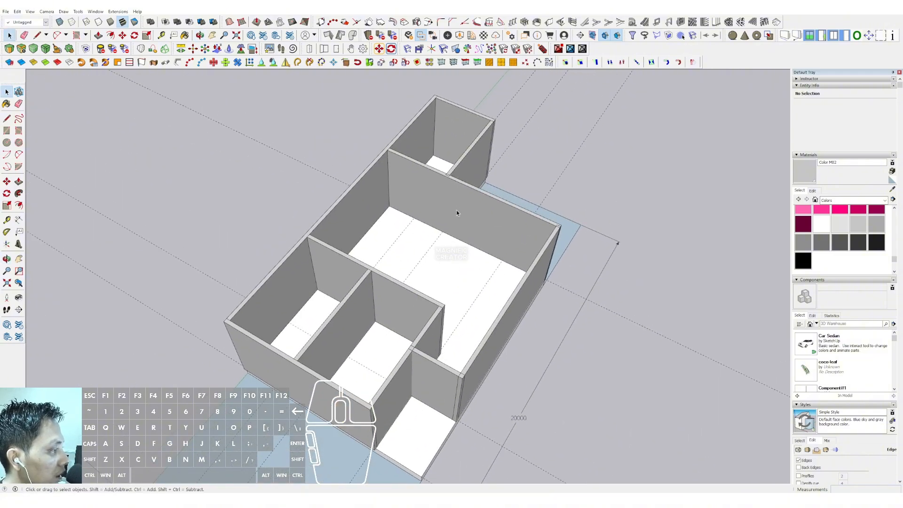
scroll(437, 339, "down", 5)
Push/Pull the floor slab's front face to line up with the front wall's outer face and close its group.
middle_click_drag(437, 339, 406, 293)
scroll(420, 347, "up", 10)
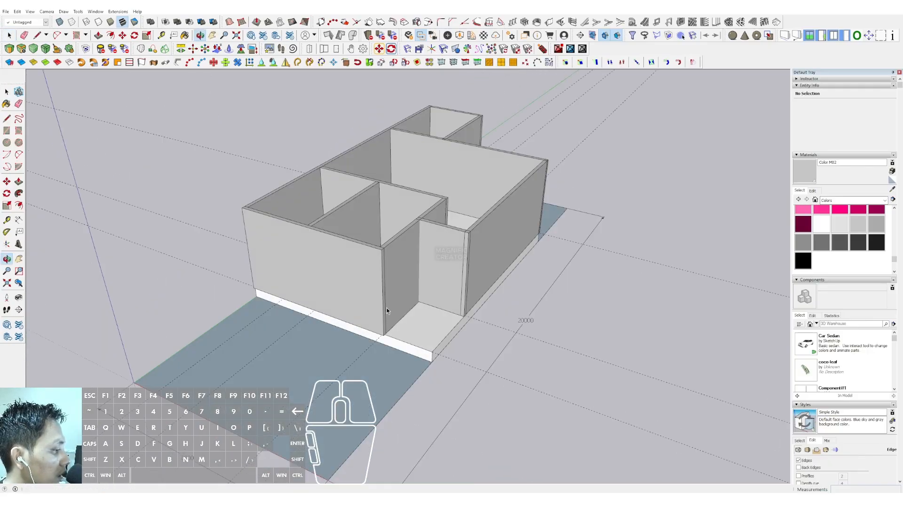
middle_click_drag(369, 346, 398, 315, "shift")
double_click(396, 340)
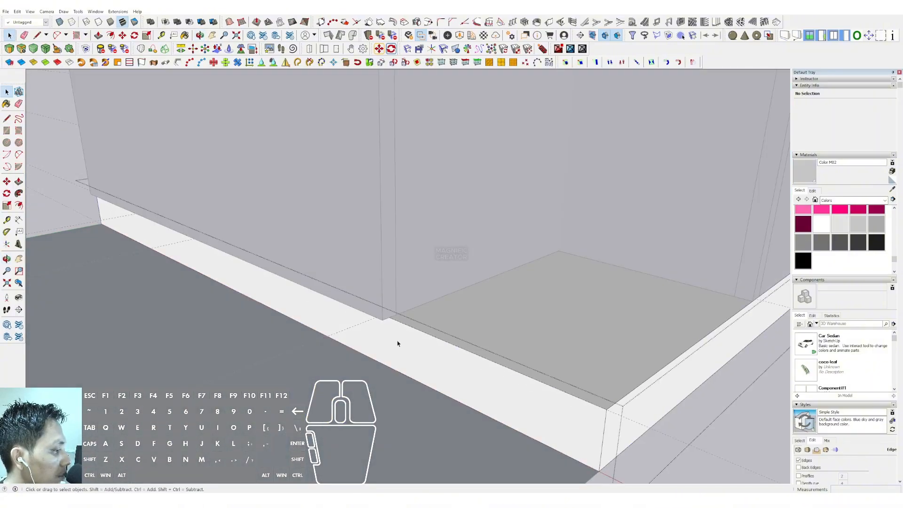
left_click(392, 343)
left_click(390, 342)
scroll(383, 328, "up", 2)
key("p")
left_click(392, 323)
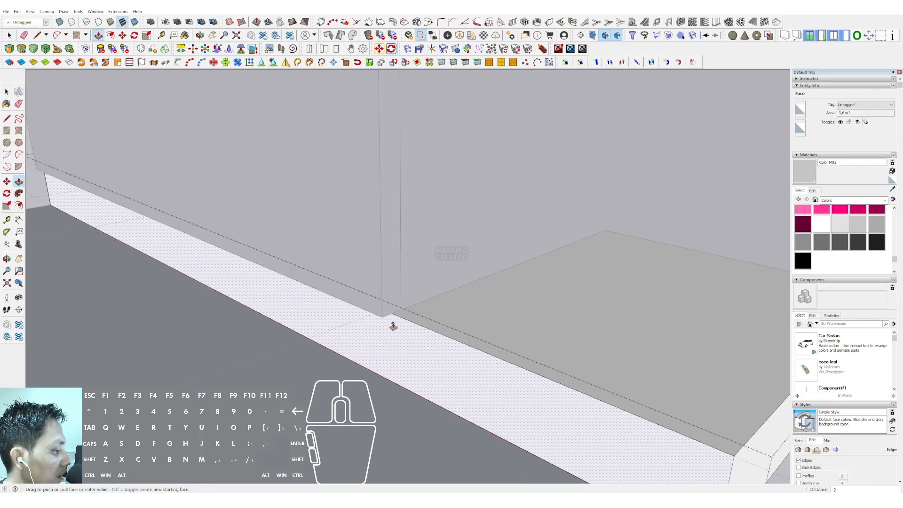
left_click(364, 243)
key("space")
scroll(405, 329, "down", 5)
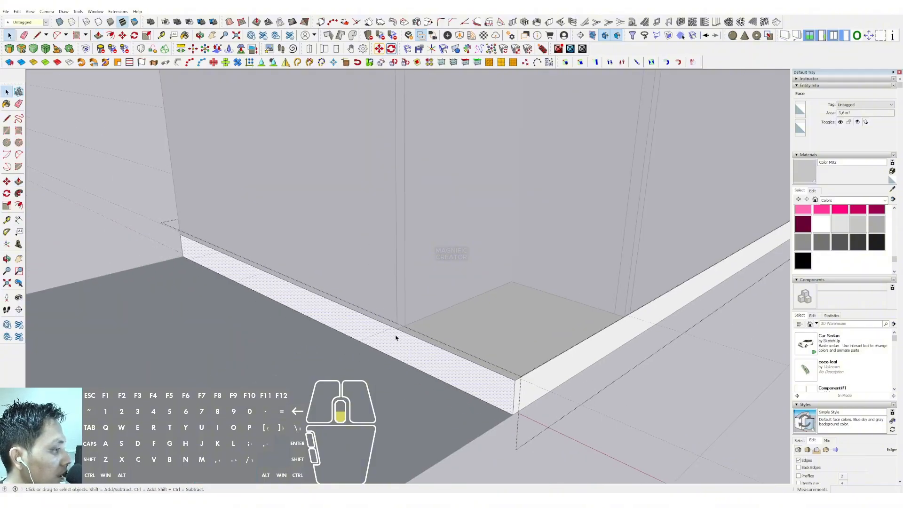
scroll(301, 261, "down", 5)
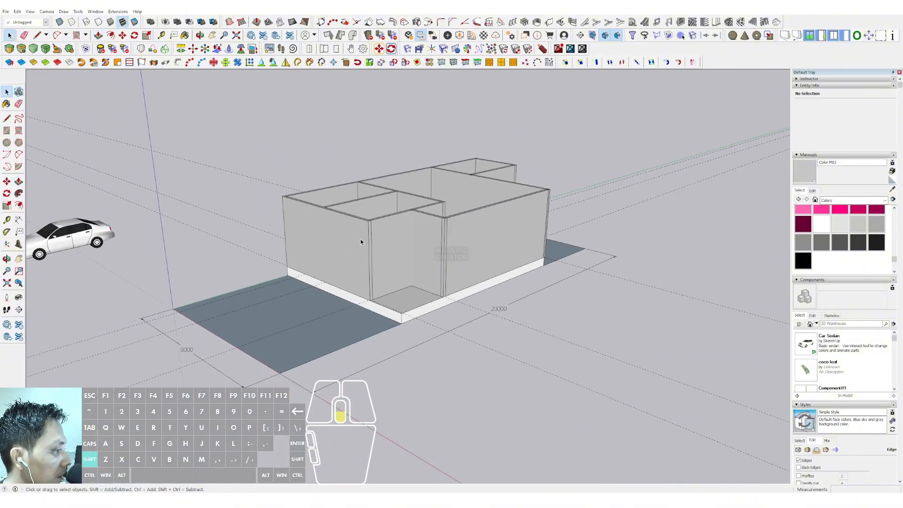
Inspect the divided floor plan from above and from the sides, including the large middle area.
middle_click_drag(360, 237, 482, 356)
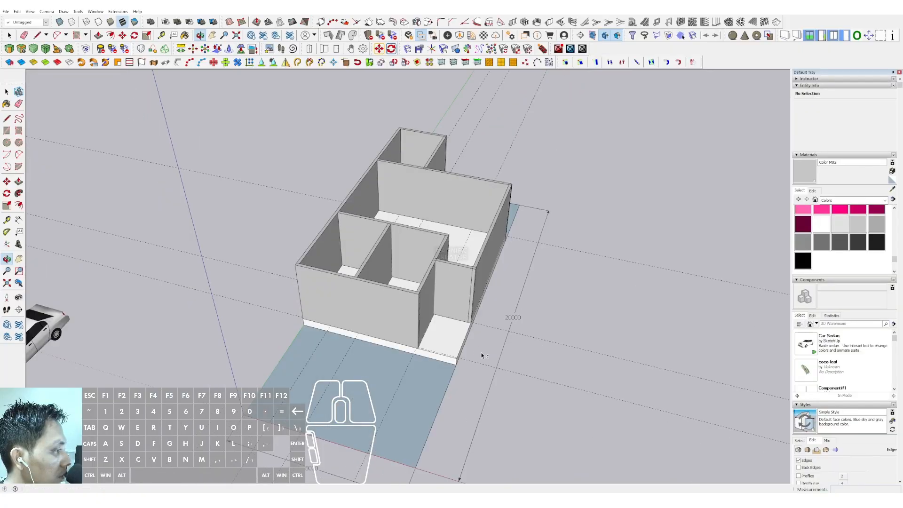
middle_click_drag(421, 278, 426, 328)
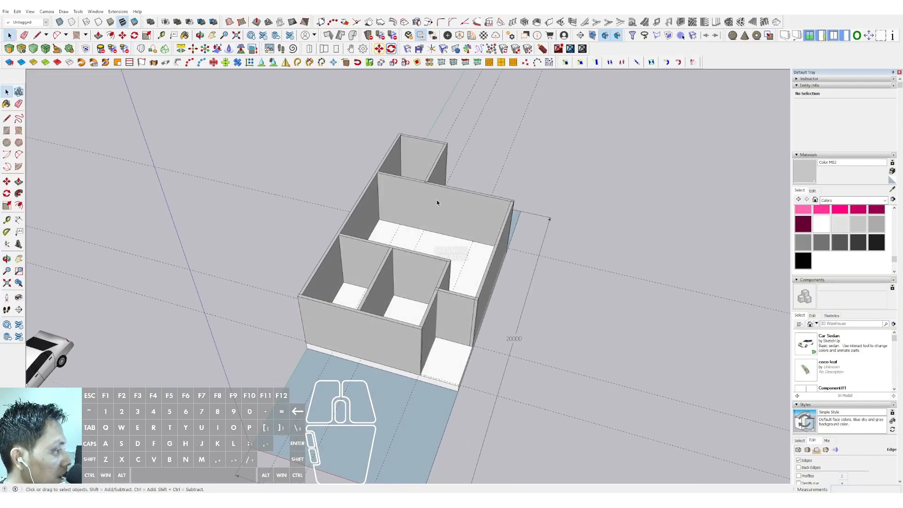
middle_click_drag(437, 203, 325, 239)
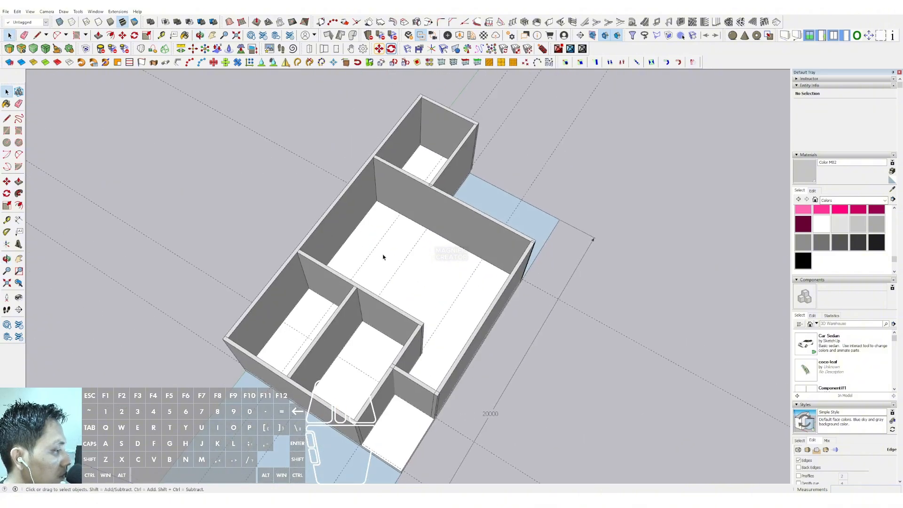
middle_click_drag(383, 256, 395, 303)
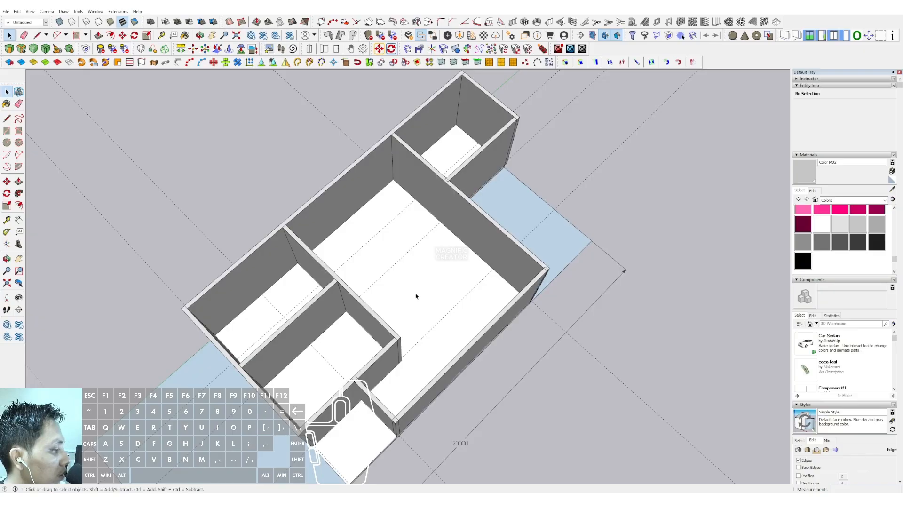
middle_click_drag(467, 299, 347, 215)
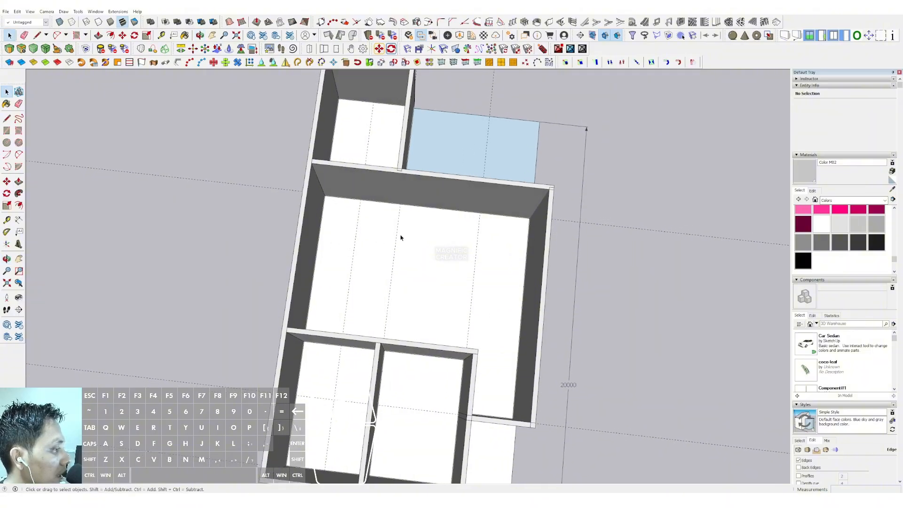
middle_click_drag(460, 251, 513, 214)
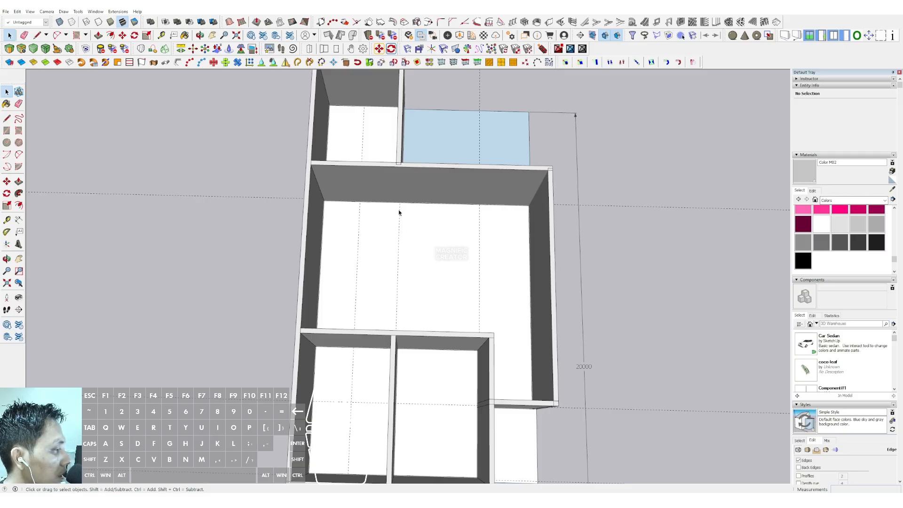
middle_click_drag(426, 238, 431, 263)
middle_click_drag(414, 295, 371, 311)
scroll(431, 295, "down", 3)
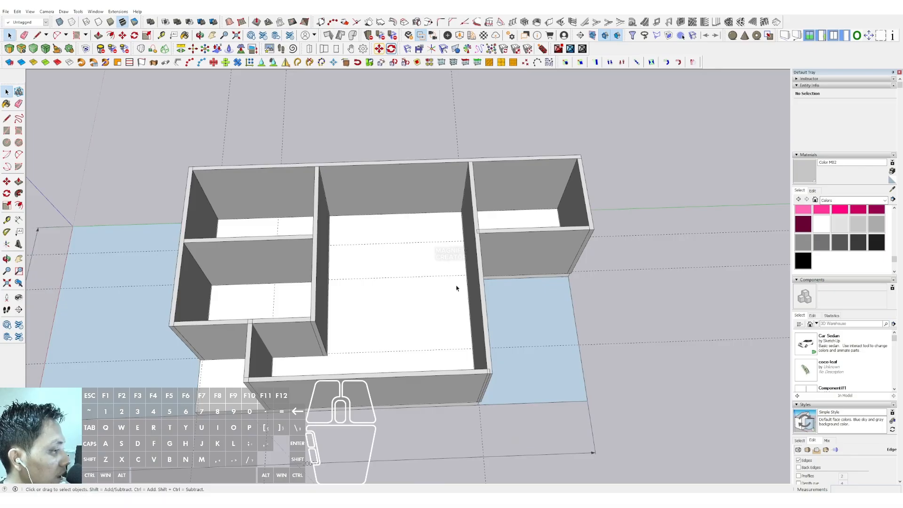
middle_click_drag(456, 288, 484, 257)
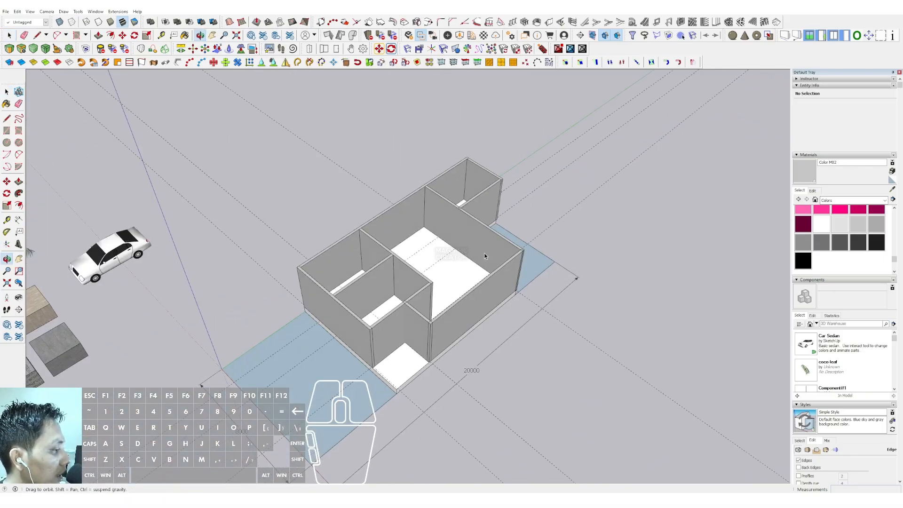
scroll(420, 289, "up", 2)
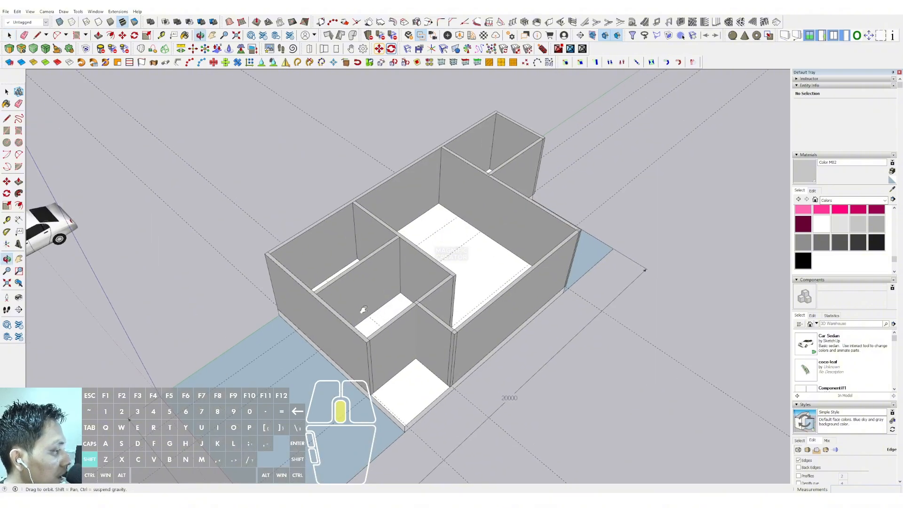
Trace the outer top edge of the walls with the Line tool, along the front, around the entry recess and to the rear corner.
middle_click_drag(419, 289, 314, 287)
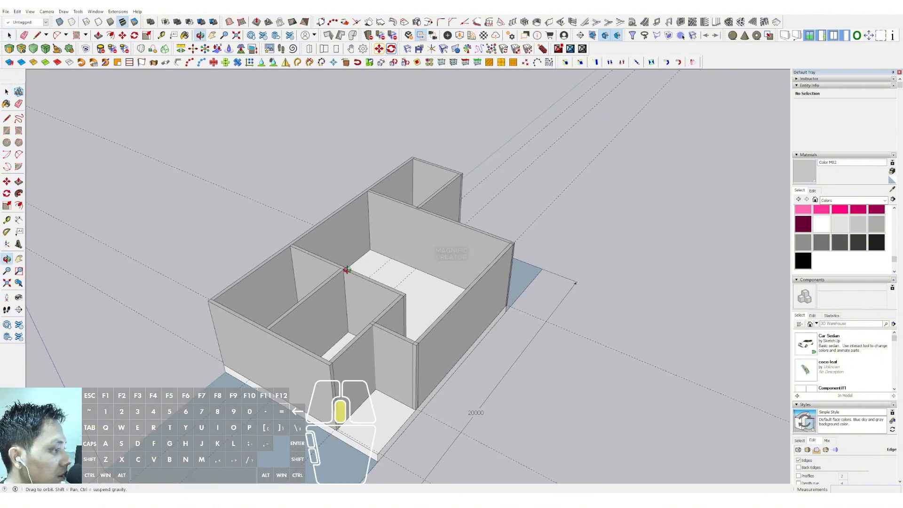
left_click(7, 119)
scroll(187, 295, "up", 3)
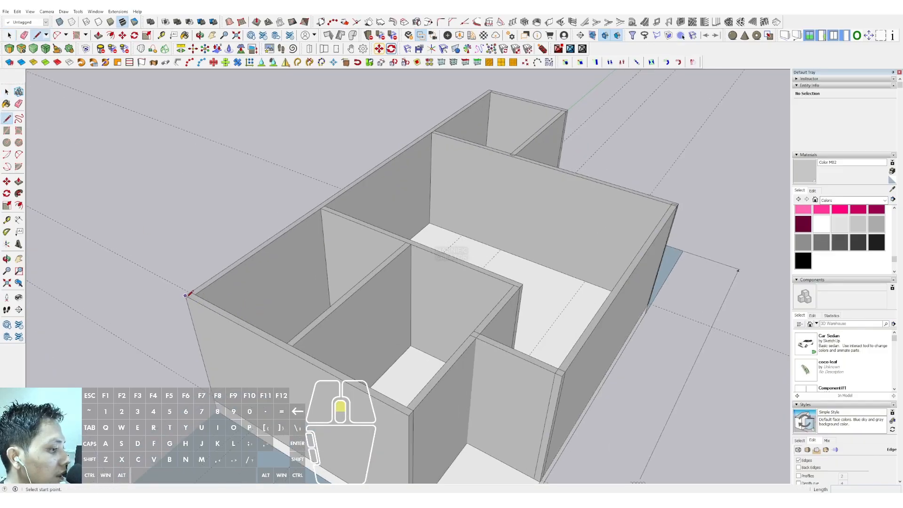
left_click(186, 295)
scroll(302, 229, "down", 1)
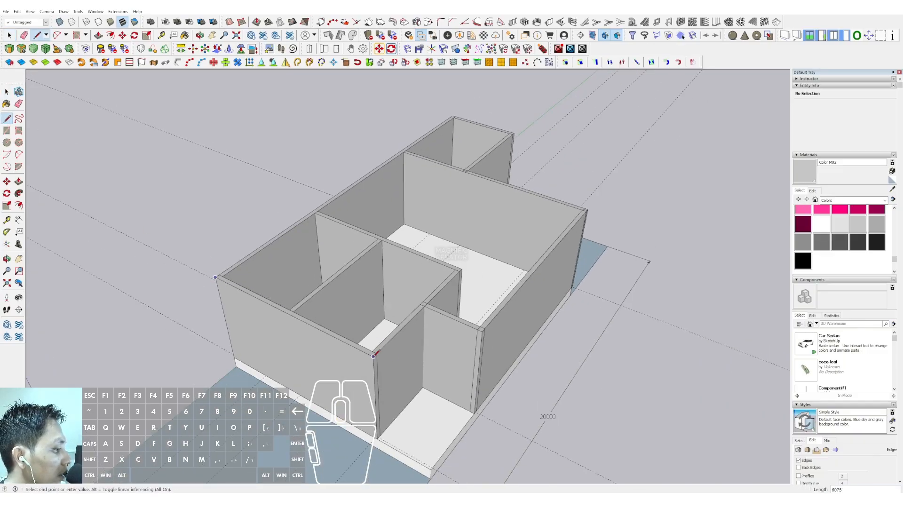
scroll(429, 308, "up", 1)
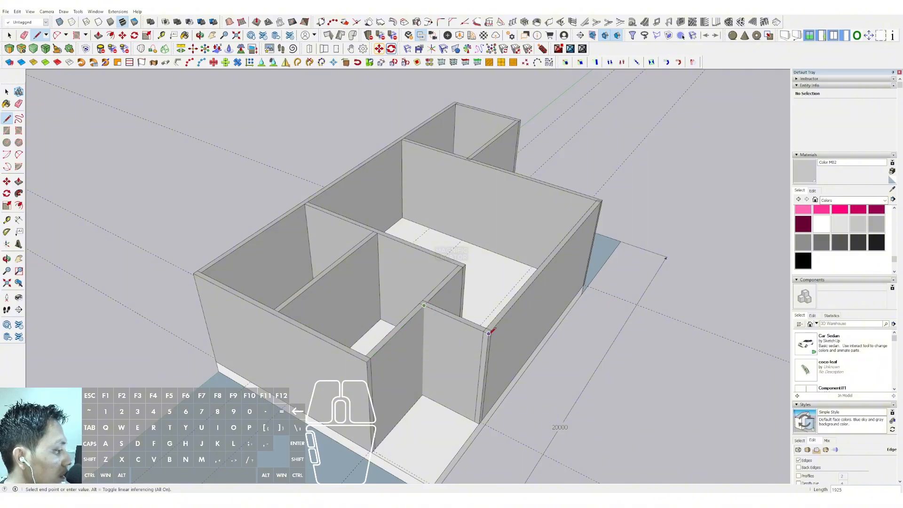
middle_click_drag(609, 204, 558, 249, "shift")
scroll(558, 249, "up", 4)
left_click(540, 247)
scroll(332, 212, "down", 1)
middle_click_drag(319, 207, 371, 268, "shift")
scroll(355, 246, "up", 1)
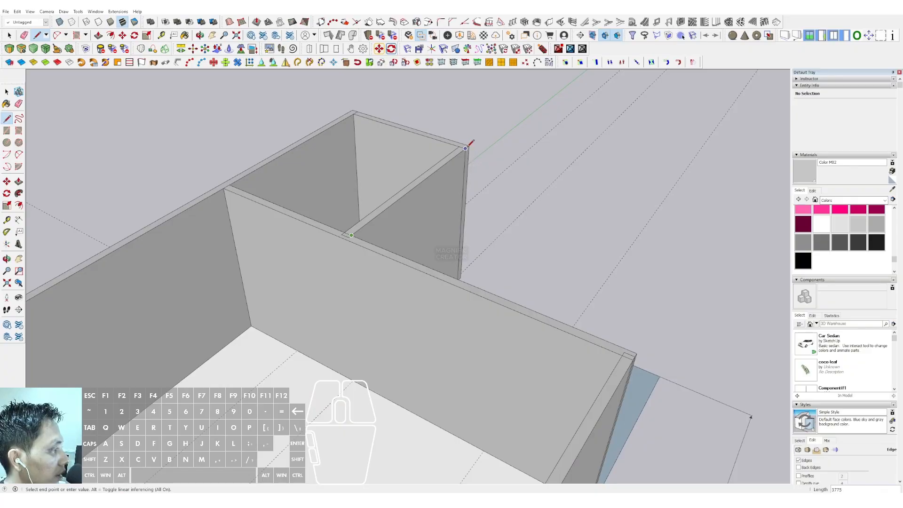
Continue the line around the rear room and along the long side wall to close the outline into a face.
scroll(352, 114, "up", 3)
middle_click_drag(350, 116, 376, 144, "shift")
scroll(376, 135, "up", 1)
left_click(375, 134)
scroll(339, 200, "down", 4)
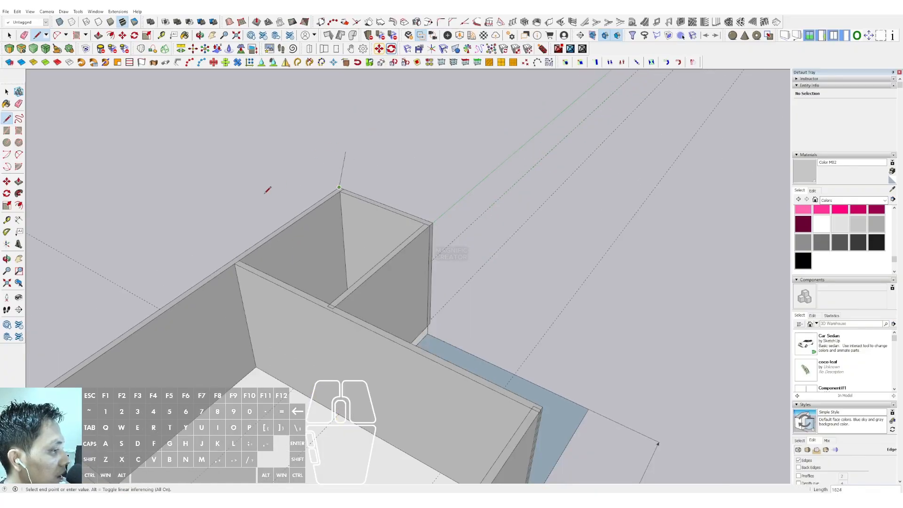
scroll(266, 193, "down", 1)
middle_click_drag(355, 176, 449, 100, "shift")
scroll(217, 277, "down", 1)
middle_click_drag(216, 276, 362, 195, "shift")
scroll(270, 269, "up", 1)
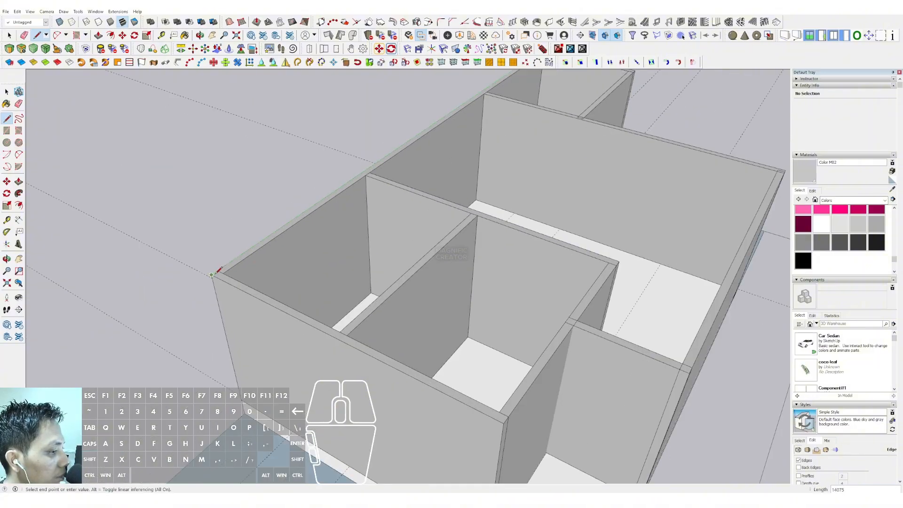
left_click(212, 274)
Push/Pull the roof face over the walls upward 700 mm.
key("space")
scroll(301, 255, "down", 2)
double_click(310, 252)
middle_click_drag(310, 252, 324, 222)
scroll(323, 238, "up", 3)
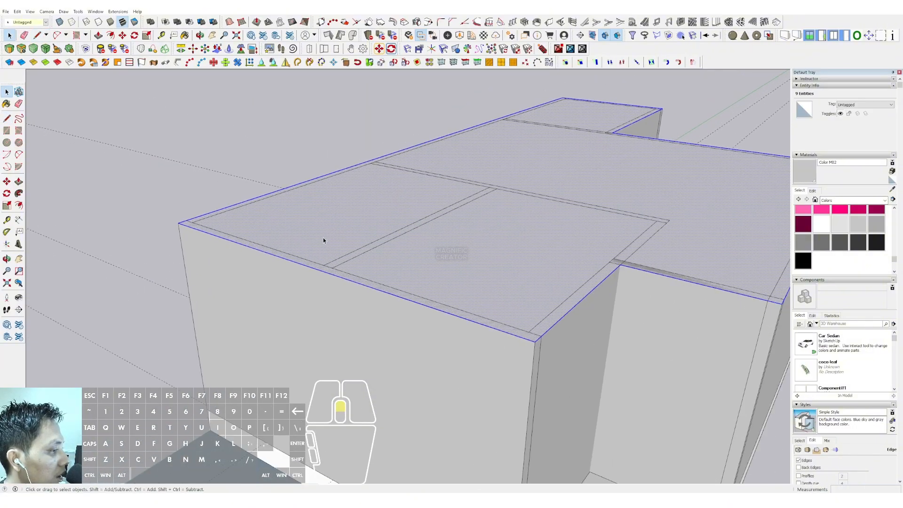
key("p")
left_click(323, 238)
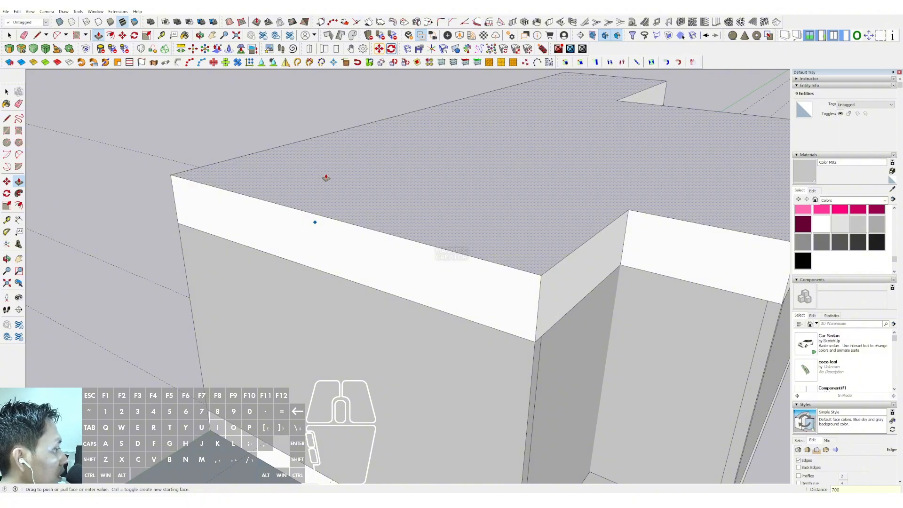
key("Return")
key("space")
Select the whole roof block and make it a group.
scroll(339, 268, "down", 5)
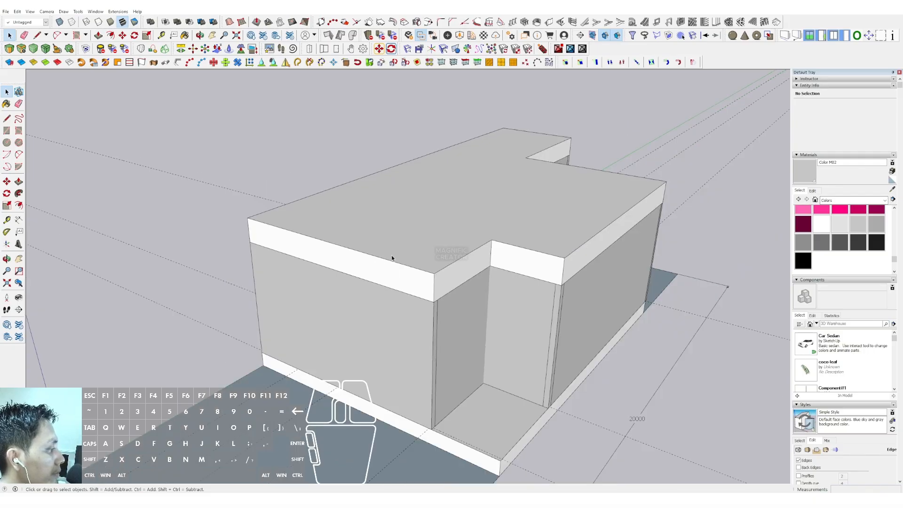
scroll(392, 257, "up", 4)
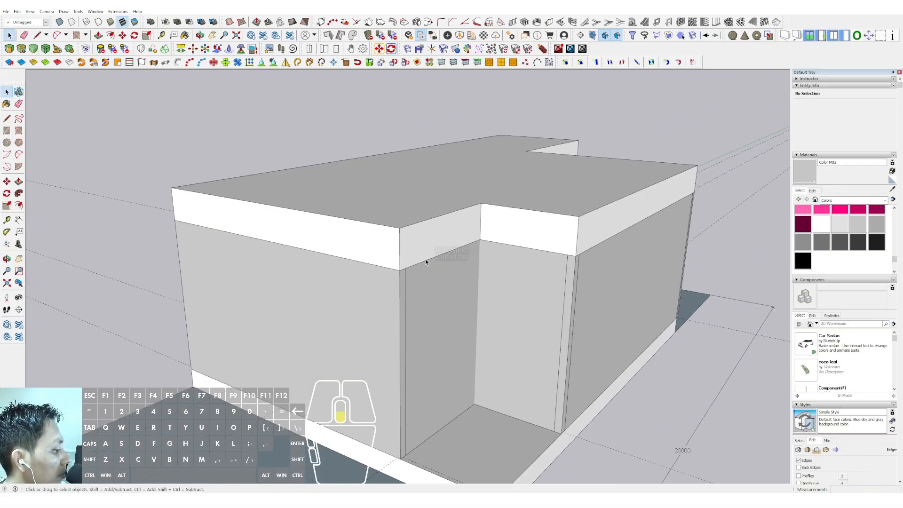
scroll(425, 262, "down", 3)
triple_click(409, 179)
right_click(412, 177)
left_click(431, 237)
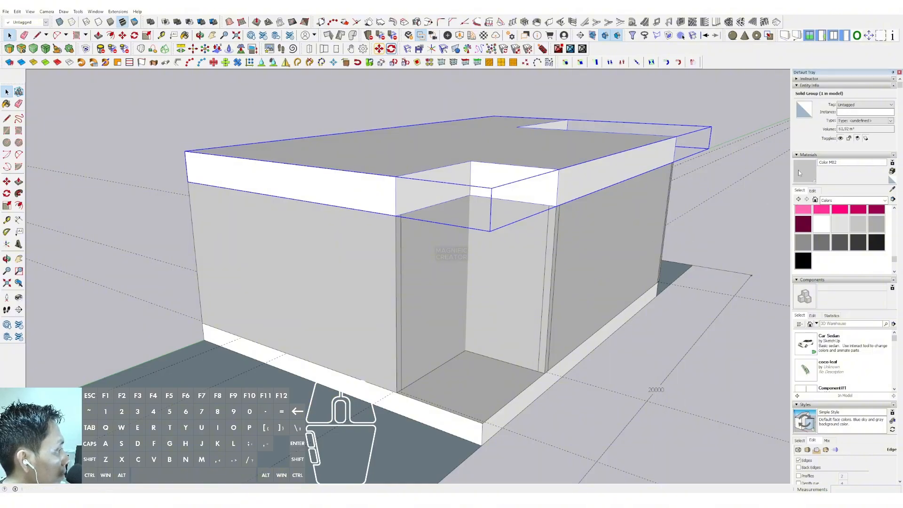
Draw a 150 mm high rotated rectangle along the top of the slab's front face, spanning the entry recess.
middle_click_drag(569, 169, 486, 334)
scroll(461, 362, "up", 5)
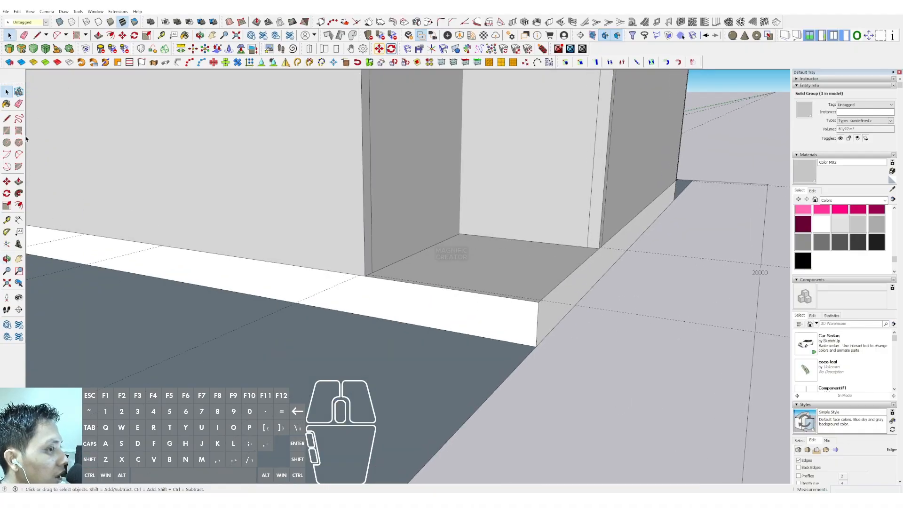
left_click(19, 130)
scroll(364, 273, "up", 1)
left_click(362, 271)
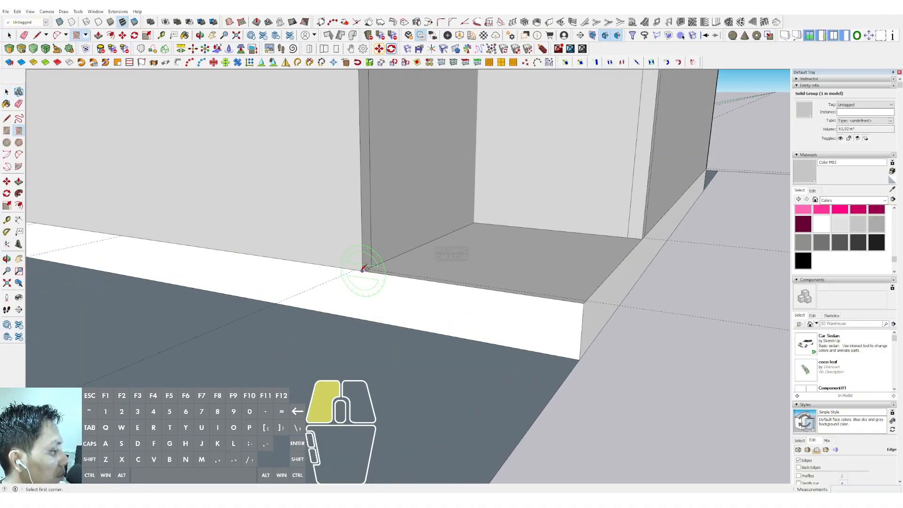
left_click(576, 301)
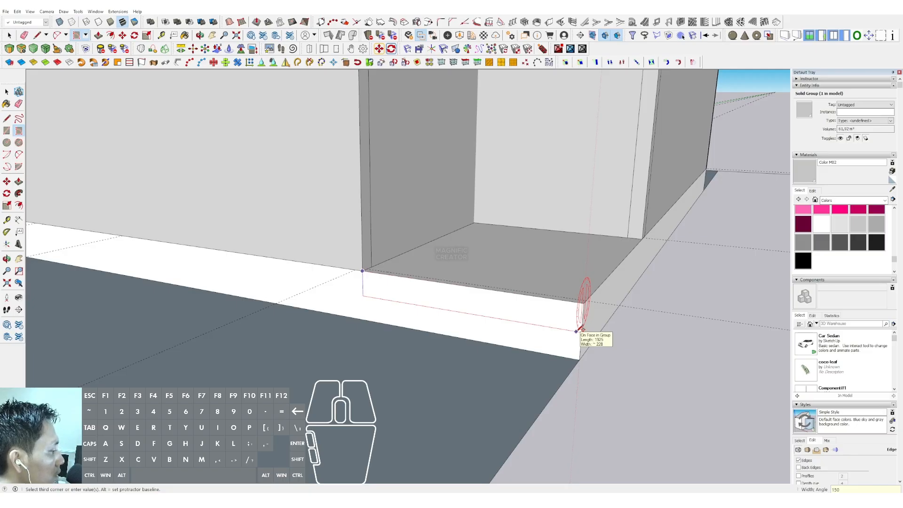
type("150")
key("Return")
key("space")
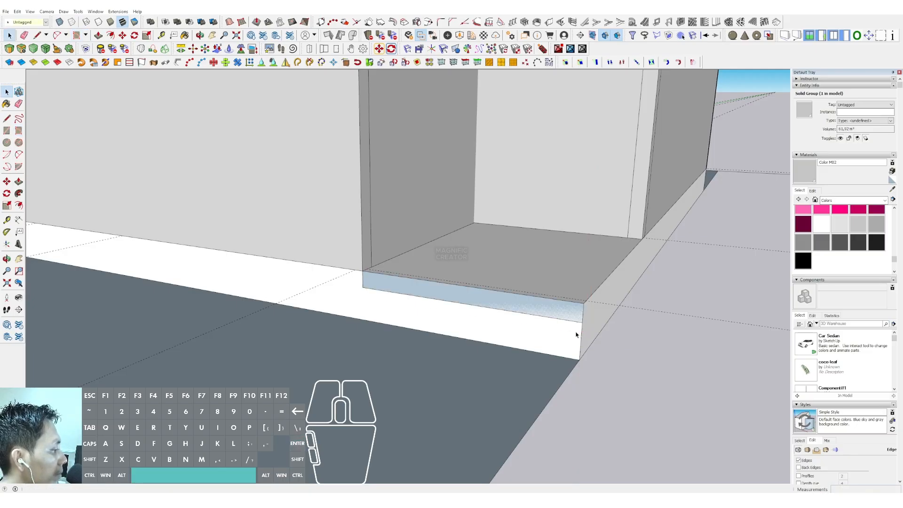
Push/Pull the rectangle at the entry outward 500 mm into a step and group it.
scroll(560, 314, "up", 1)
key("p")
left_click(558, 313)
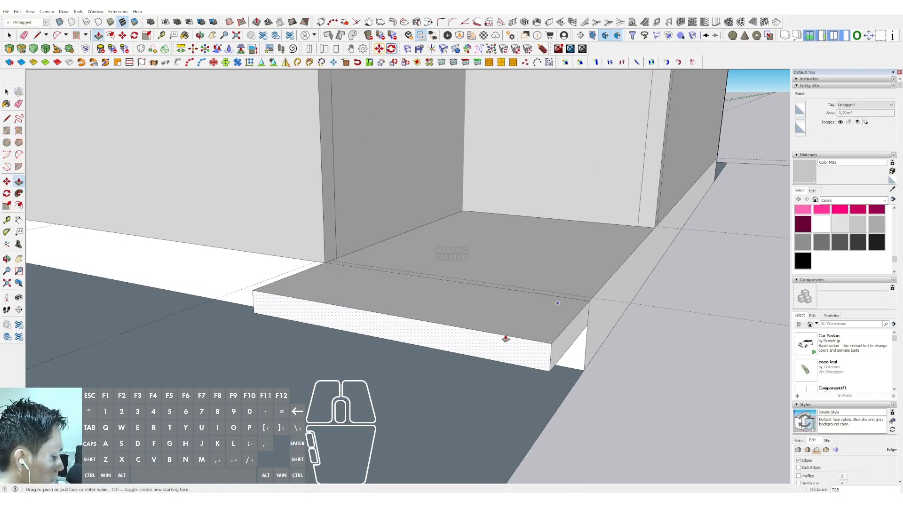
key("Return")
key("space")
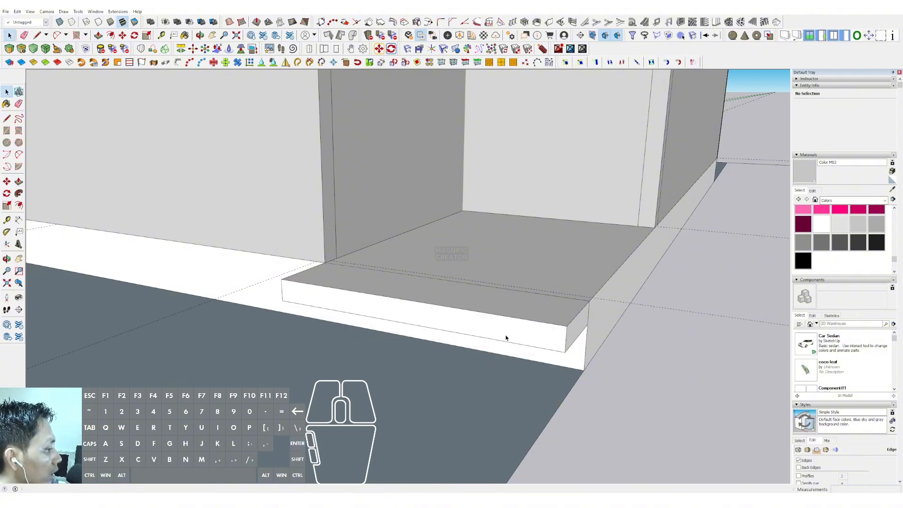
left_click(510, 324)
middle_click_drag(509, 323, 435, 304)
Copy the entry step down 150 mm twice, stacking the copies directly beneath it.
key("m")
left_click(434, 301)
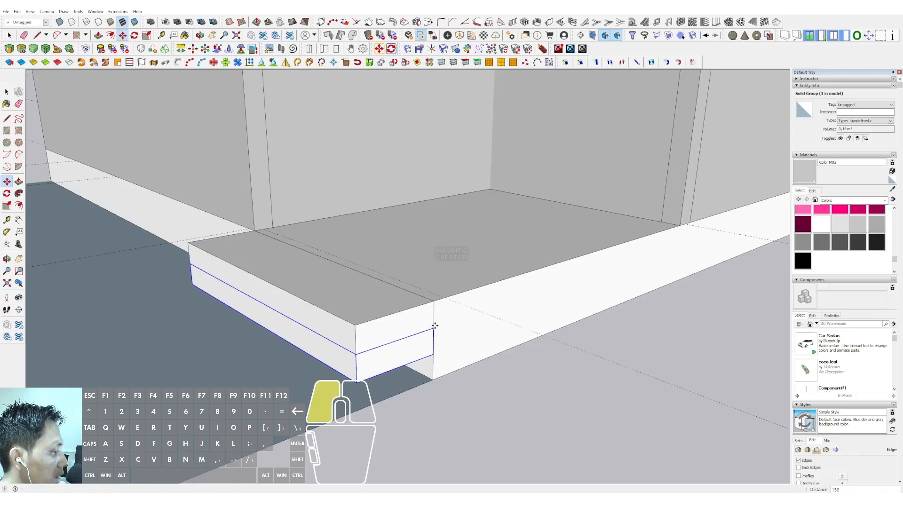
key("ctrl")
left_click(433, 355)
key("space")
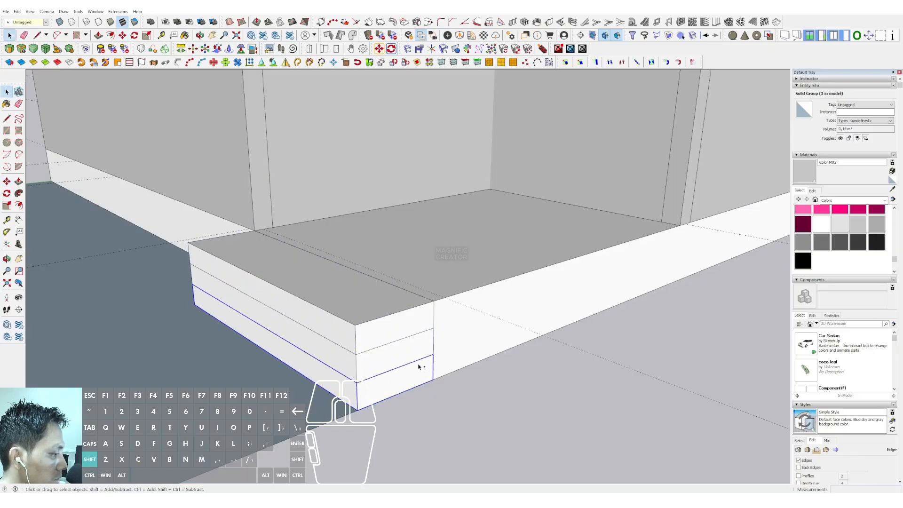
Move the two lower steps outward together by one tread depth from the top step.
left_click(414, 343, "shift")
key("m")
left_click(433, 328)
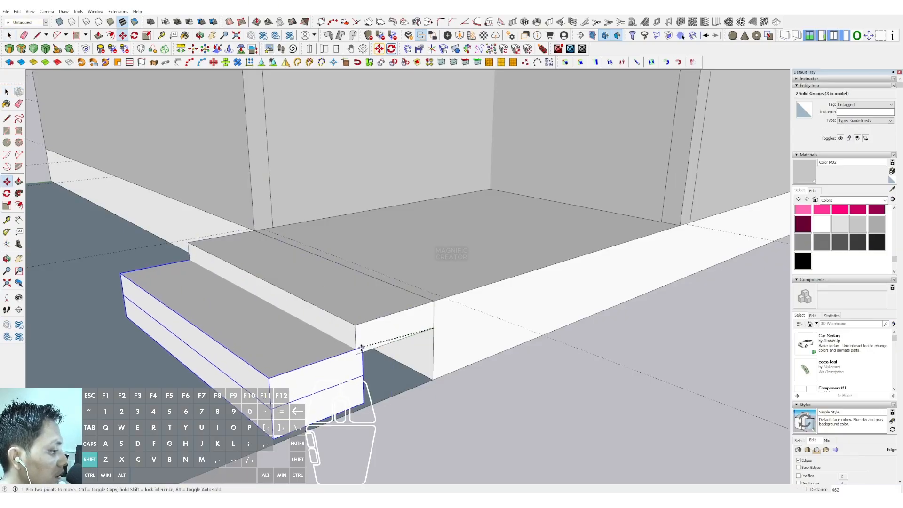
left_click(355, 353)
key("space")
Move the lowest step outward 500 mm beyond the middle step.
middle_click_drag(356, 362, 383, 347)
left_click(383, 347, "shift")
key("m")
left_click_drag(393, 347, 311, 372, "shift")
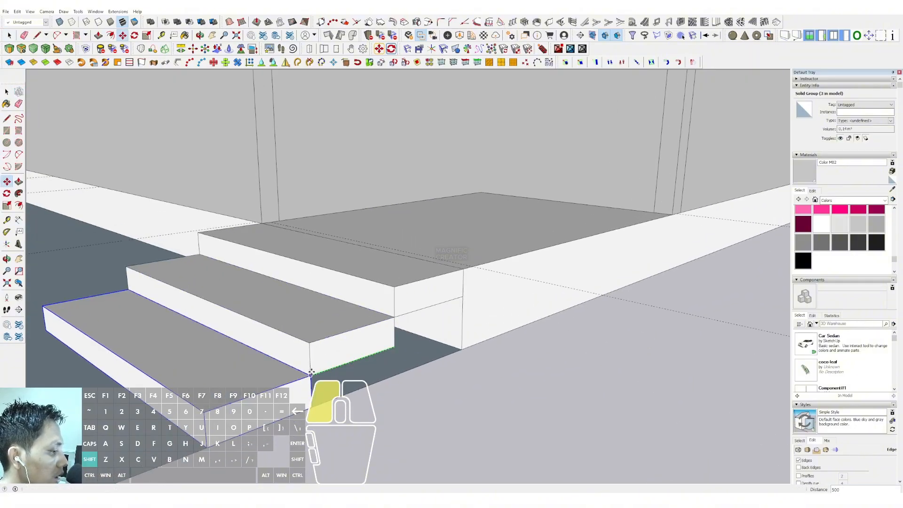
key("space")
Delete the lowest of the three entry steps.
scroll(334, 315, "down", 3)
middle_click_drag(336, 314, 341, 349)
scroll(391, 313, "up", 2)
left_click(341, 349)
key("Delete")
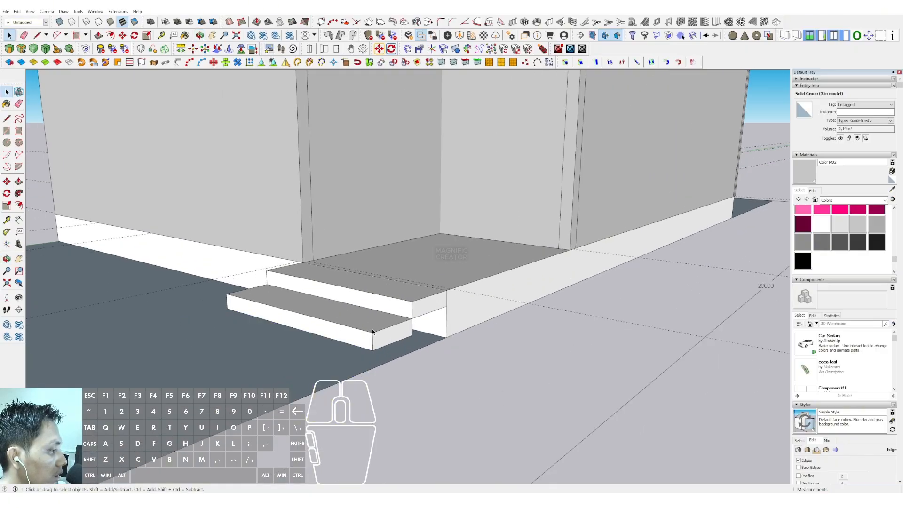
Move the two remaining entry steps down together so the lower one rests on the lot surface.
left_click(372, 331)
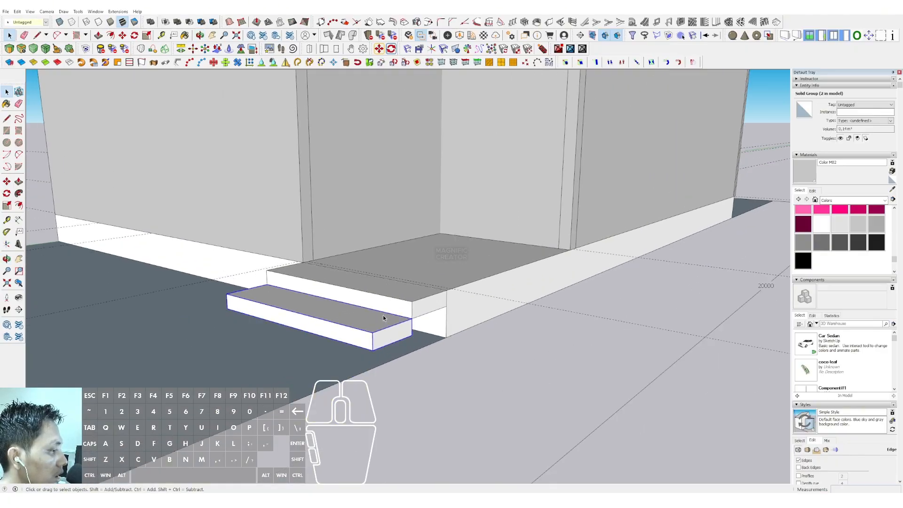
left_click(381, 304, "shift")
scroll(379, 324, "up", 2)
key("m")
left_click(361, 362)
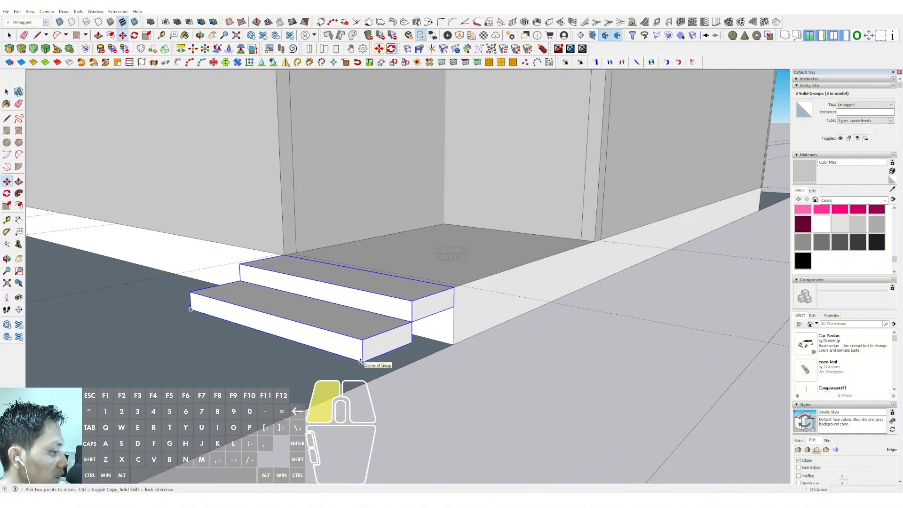
middle_click_drag(353, 363, 240, 288)
Inside the lot group, draw a line along the house front across the full lot width and erase its overhang.
triple_click(444, 387)
key("l")
left_click(241, 287)
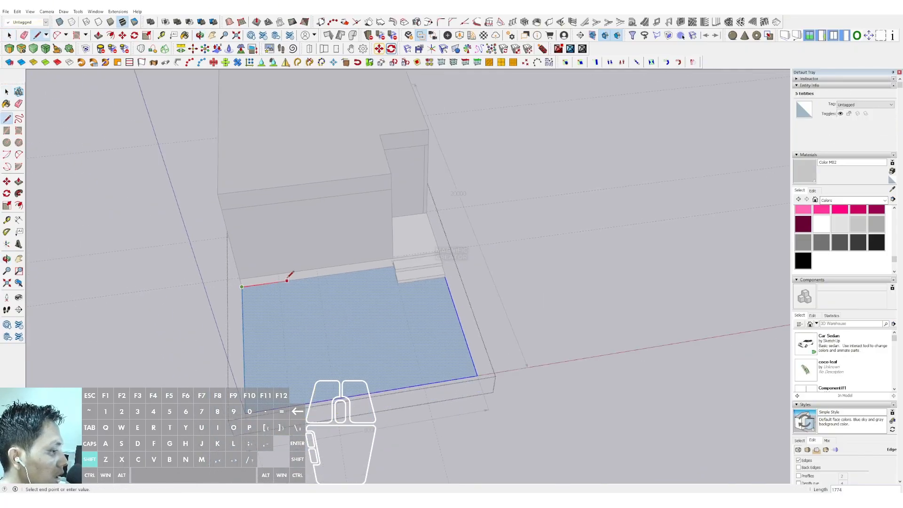
left_click(556, 259, "shift")
key("e")
left_click(463, 256)
key("space")
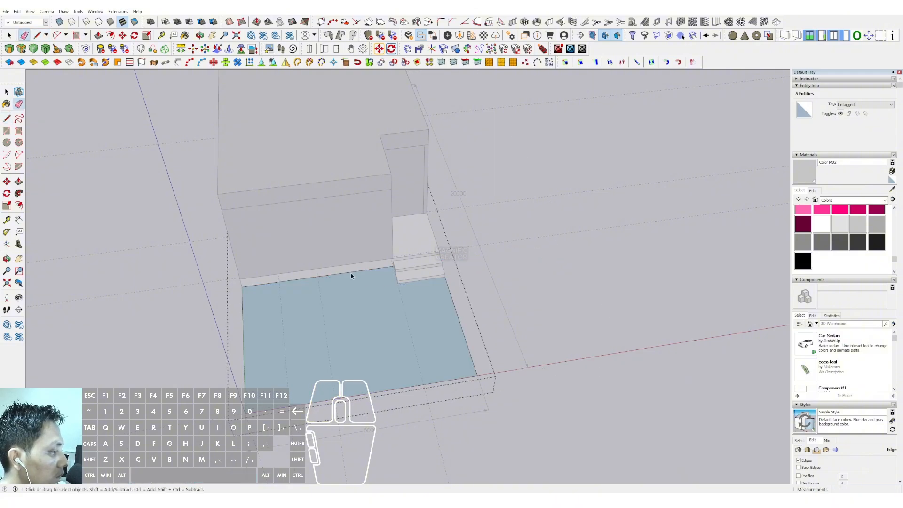
Draw a straight line from the entry steps' inner front corner past the lot's front edge.
scroll(352, 279, "up", 3)
middle_click_drag(407, 306, 442, 274)
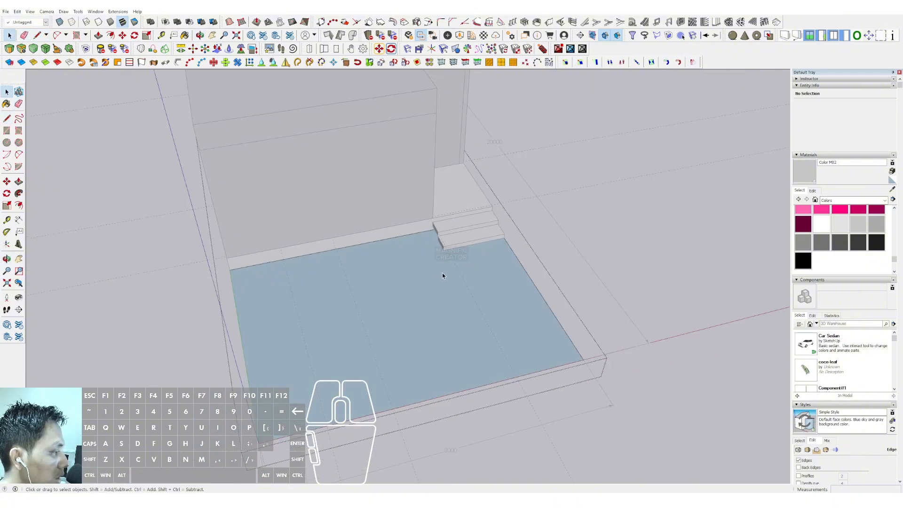
scroll(437, 243, "up", 3)
key("d")
left_click(445, 253)
scroll(454, 281, "down", 1)
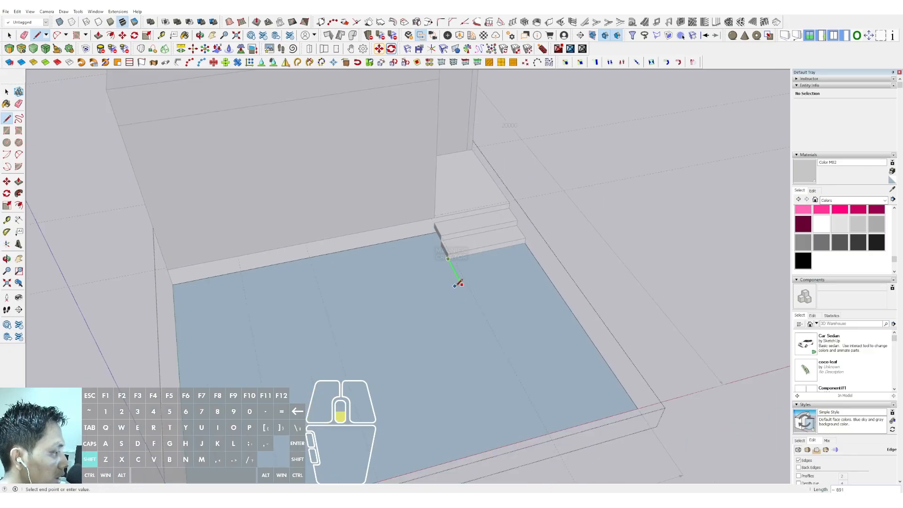
middle_click_drag(457, 284, 425, 231, "shift")
left_click(528, 413)
scroll(419, 201, "up", 3)
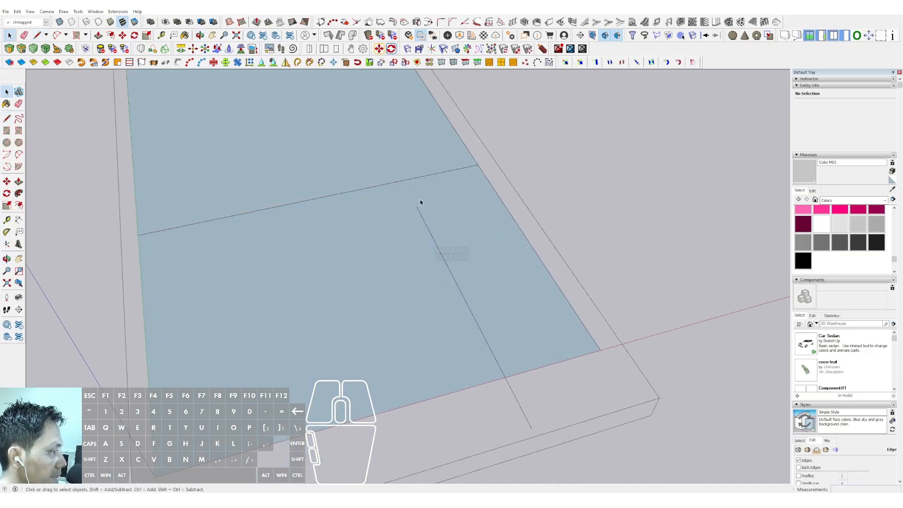
Extend the walkway line back to the house-front line and erase the part projecting beyond the lot's front edge.
left_click(418, 209)
left_click(403, 180)
key("space")
key("e")
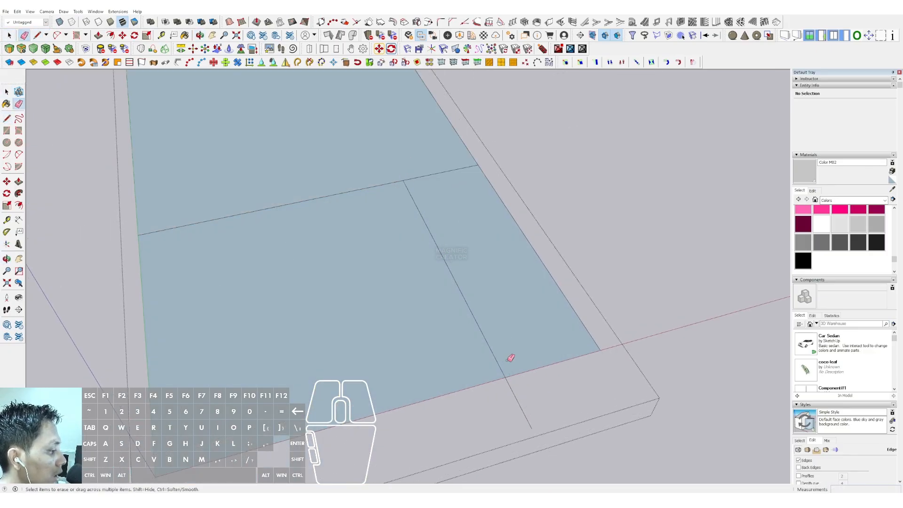
left_click_drag(522, 393, 511, 402)
key("space")
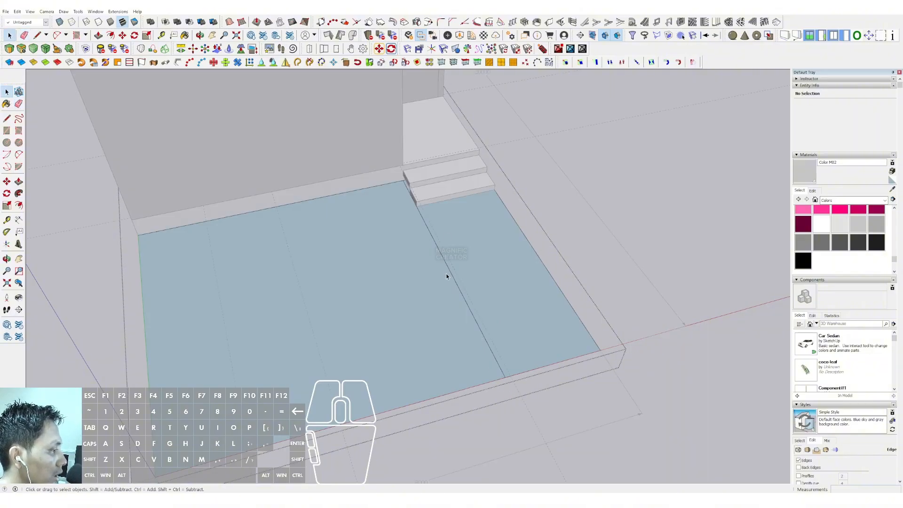
Draw a line across the walkway strip about halfway along, erase the dividing line nearer the steps, and close the lot group.
key("d")
left_click(455, 282)
left_click(540, 260)
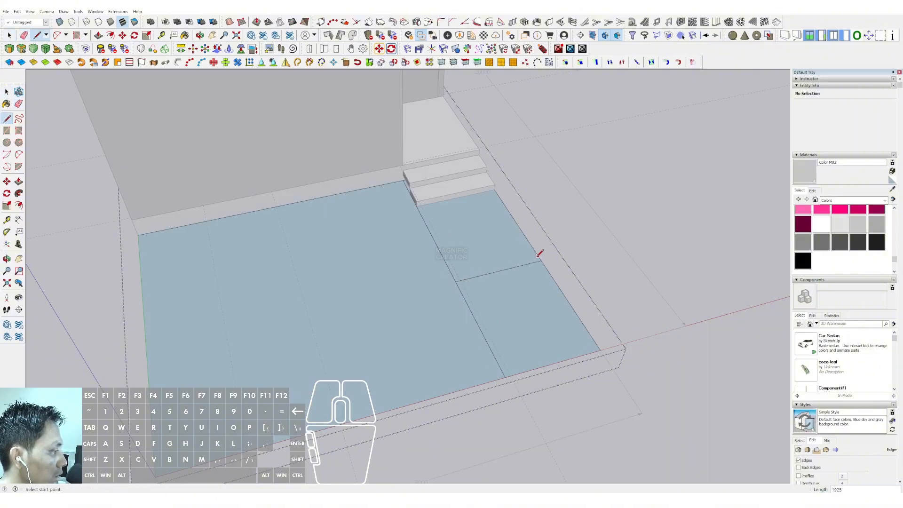
key("e")
left_click(444, 257)
key("space")
scroll(486, 293, "down", 2)
scroll(486, 294, "down", 3)
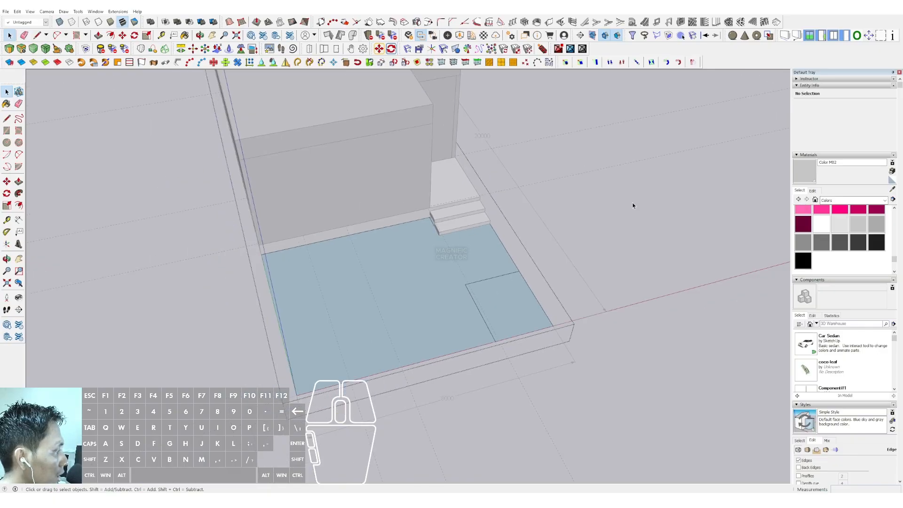
middle_click_drag(633, 202, 350, 301)
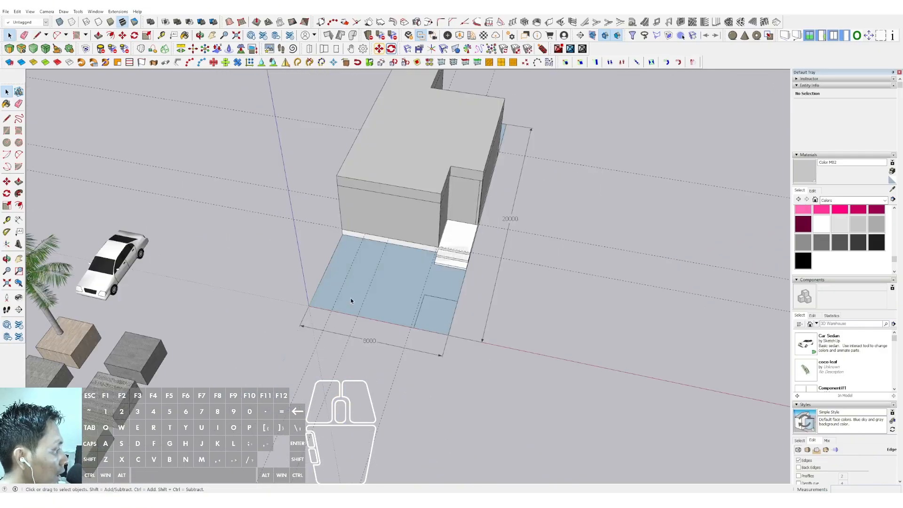
Sample the dark grey tile material from the row of material sample blocks.
left_click(893, 190)
scroll(334, 255, "down", 2)
middle_click_drag(334, 256, 458, 186, "shift")
scroll(286, 334, "up", 2)
left_click(278, 359)
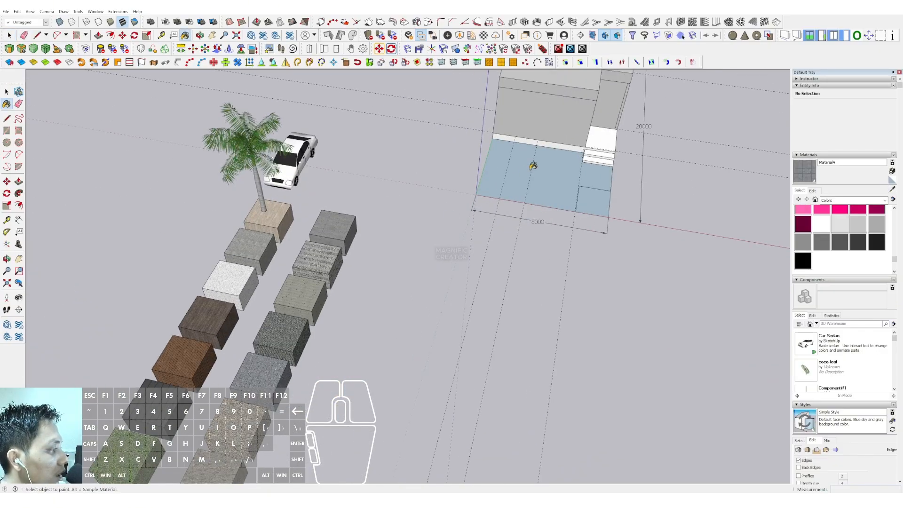
Inside the lot group, paint the large front yard face with the dark grey tile material, and close the group.
scroll(533, 166, "up", 3)
middle_click_drag(533, 165, 470, 215, "shift")
key("space")
triple_click(487, 221)
left_click(492, 231)
key("b")
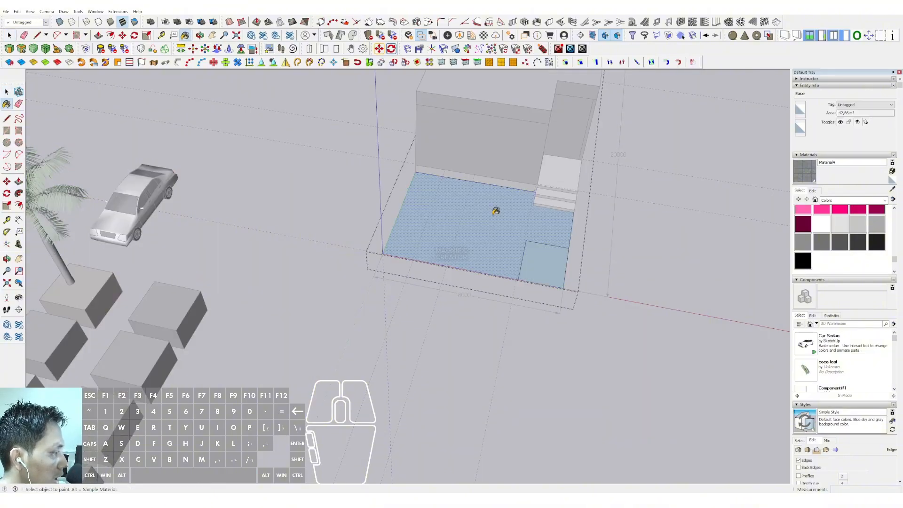
left_click(496, 210)
key("space")
left_click(649, 215)
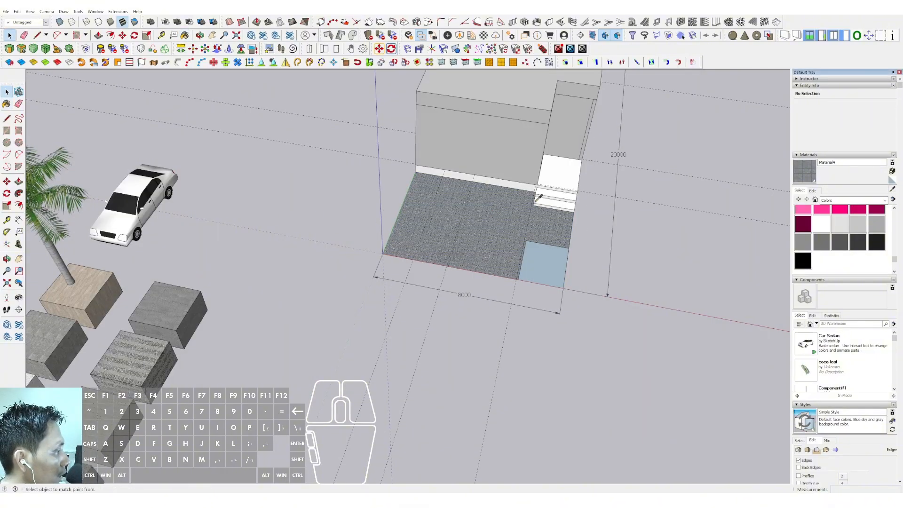
Choose the Grass Light Green material from the Landscaping, Fencing and Vegetation collection.
scroll(539, 197, "down", 2)
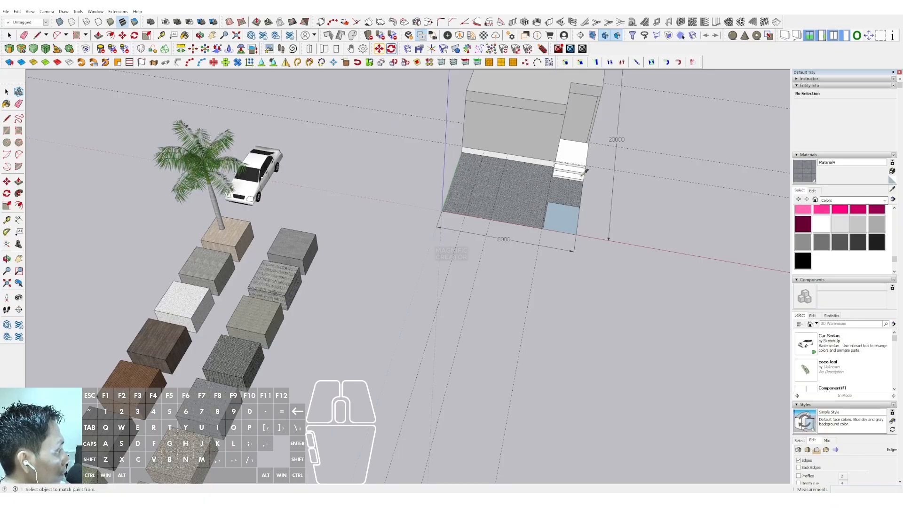
scroll(586, 171, "up", 3)
left_click(882, 201)
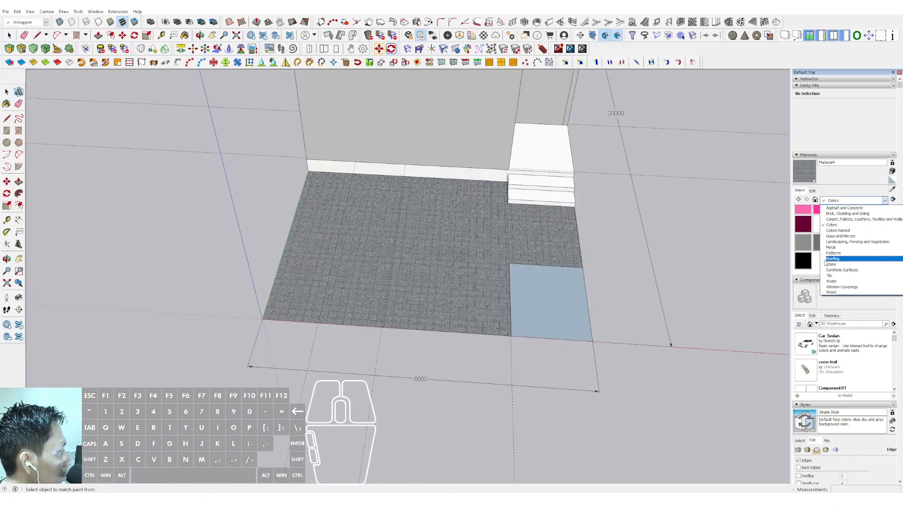
left_click(830, 260)
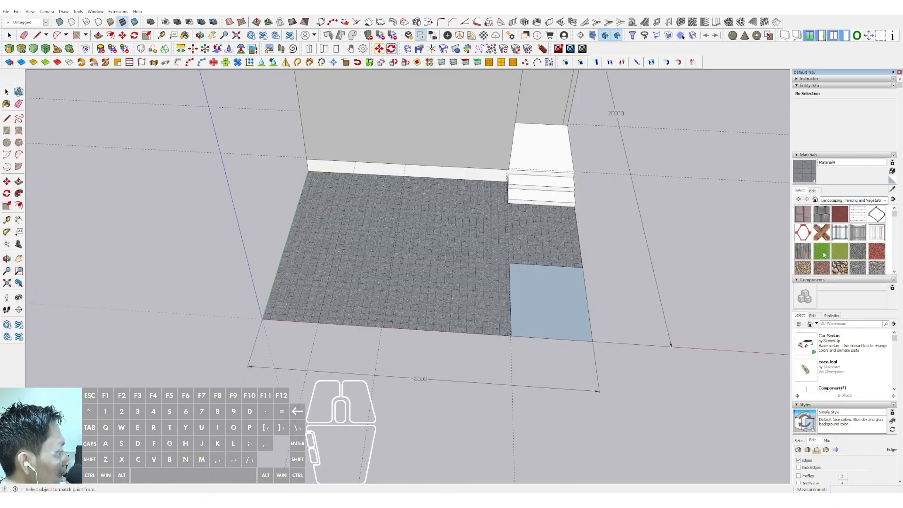
left_click(839, 252)
Inside the lot group, paint the small rectangular face at the front corner with Grass Light Green, and close the group.
middle_click_drag(541, 282, 614, 271)
key("space")
scroll(589, 264, "up", 1)
double_click(589, 265)
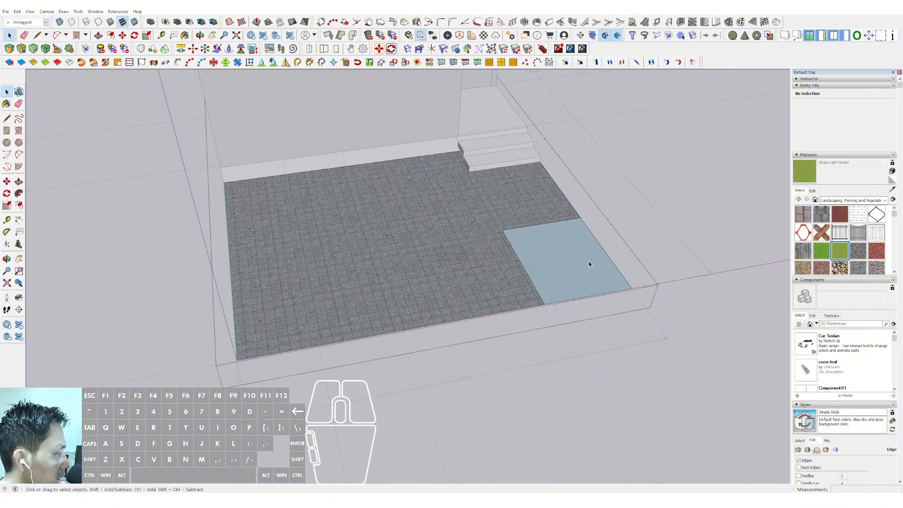
left_click(588, 262)
left_click(583, 257)
key("b")
left_click(576, 242)
key("space")
scroll(575, 245, "down", 2)
key("Escape")
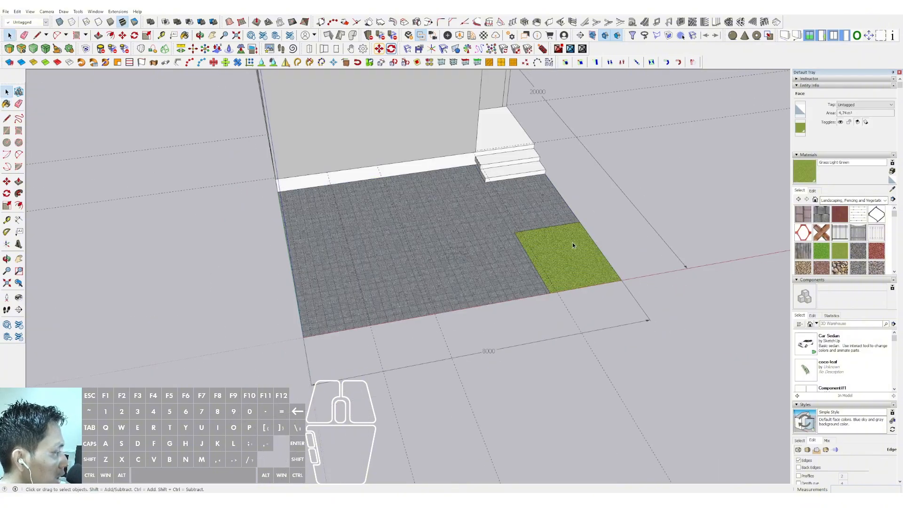
Dimension the paved part of the lot's front edge, from the origin corner to the grass patch's corner.
scroll(566, 240, "up", 4)
scroll(554, 274, "down", 5)
middle_click_drag(480, 270, 535, 325, "shift")
key("l")
key("space")
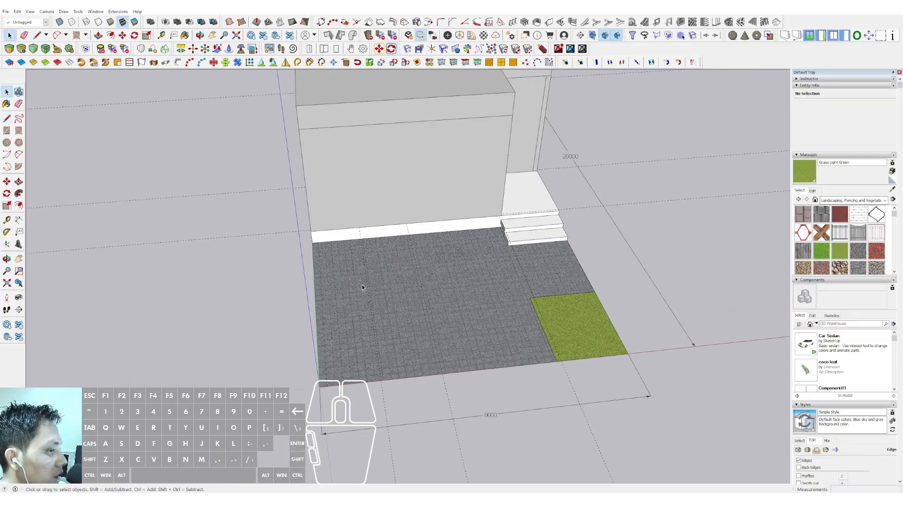
left_click(19, 219)
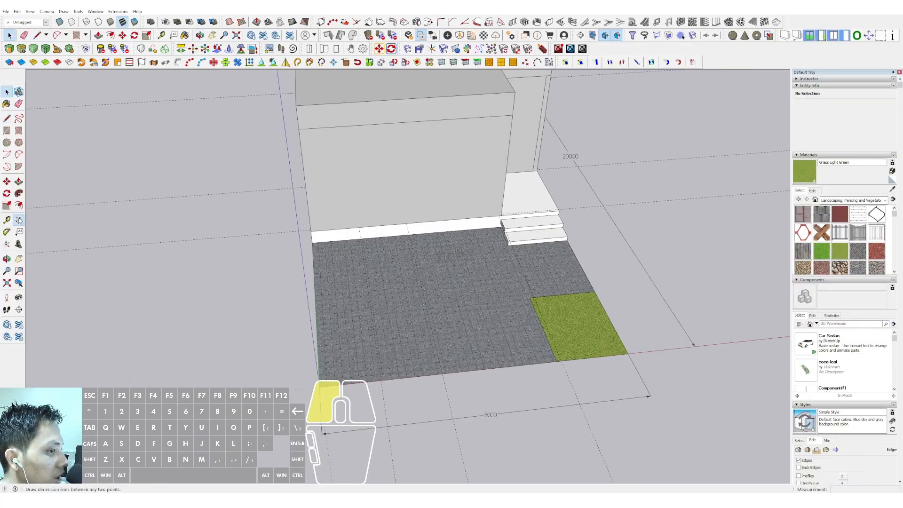
left_click(320, 386)
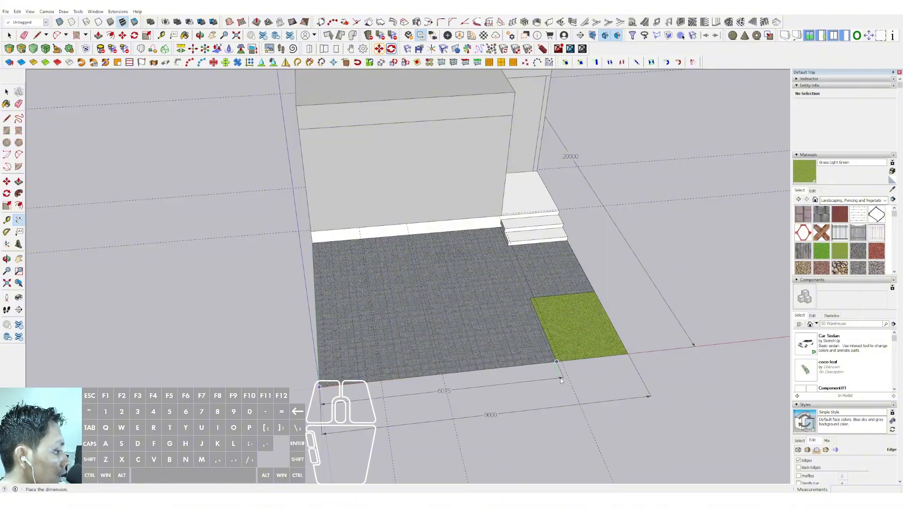
scroll(420, 310, "down", 2)
Sample Color M02 from the house wall, paint the base slab group's front with it, and close the group.
middle_click_drag(420, 310, 508, 259)
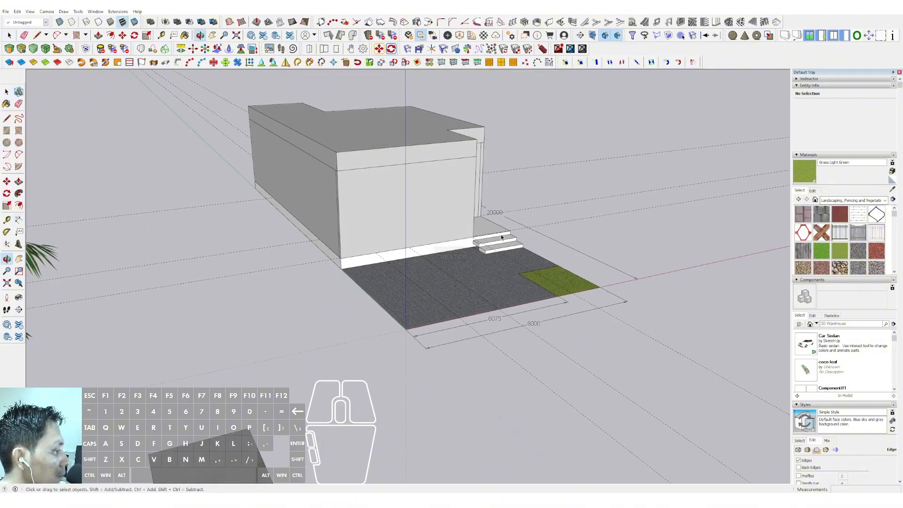
scroll(436, 252, "up", 3)
scroll(395, 179, "up", 2)
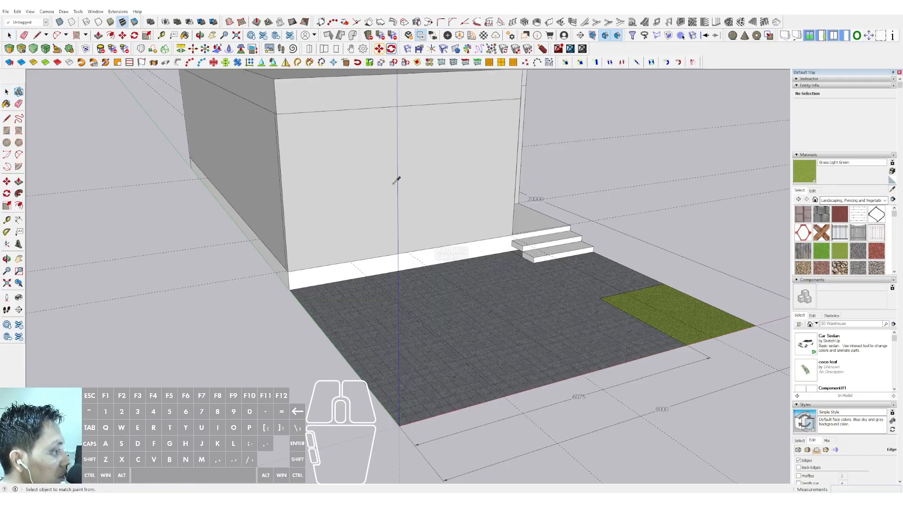
double_click(324, 274)
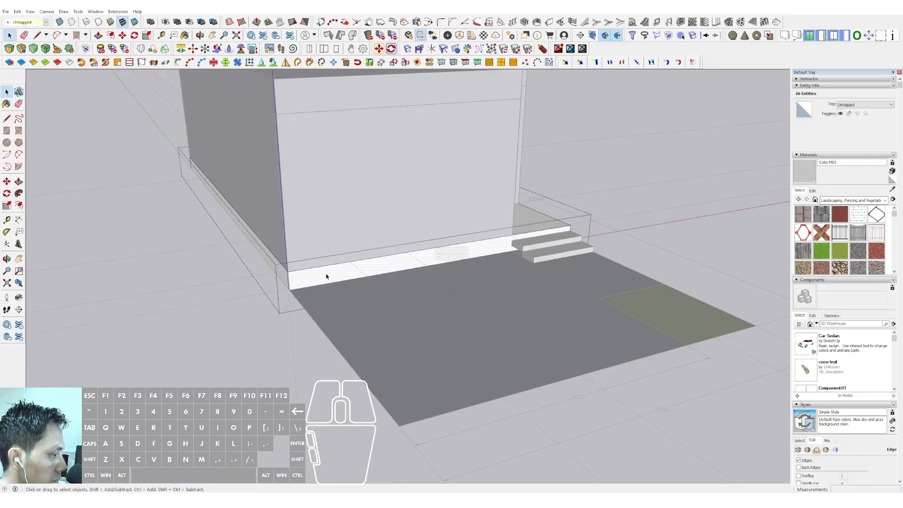
left_click(326, 275)
left_click(620, 168)
Isolate the upper entry step's group, extrude its underside downward to the ground, and close the group.
scroll(517, 249, "up", 5)
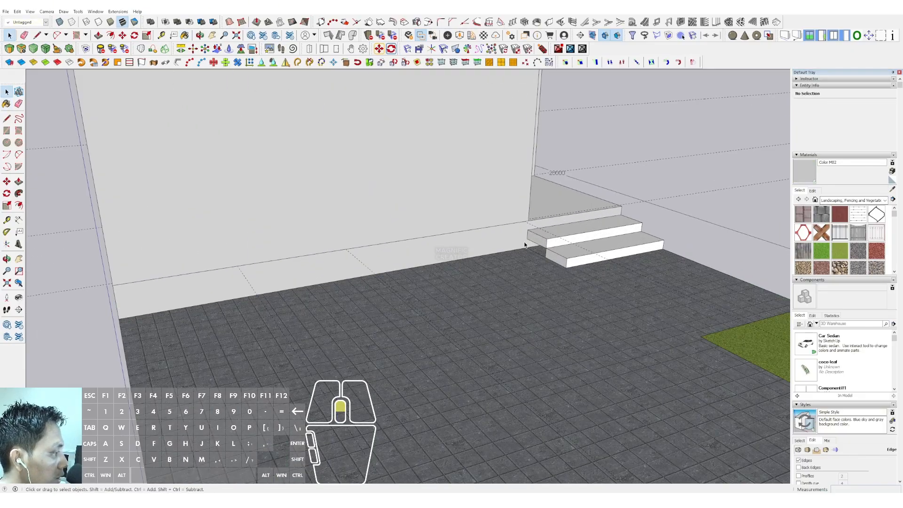
double_click(542, 240)
triple_click(542, 240)
key("comma")
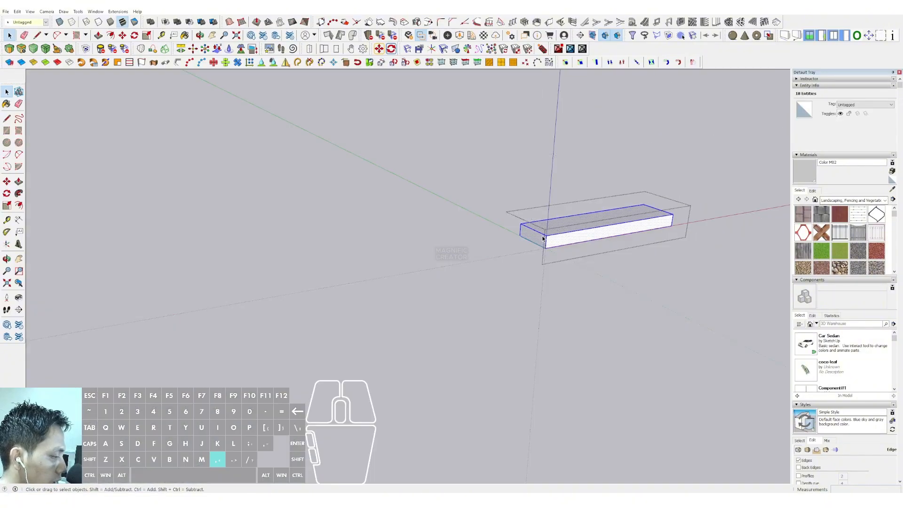
middle_click_drag(542, 240, 591, 76)
scroll(552, 267, "up", 1)
left_click(552, 266)
key("p")
double_click(541, 259)
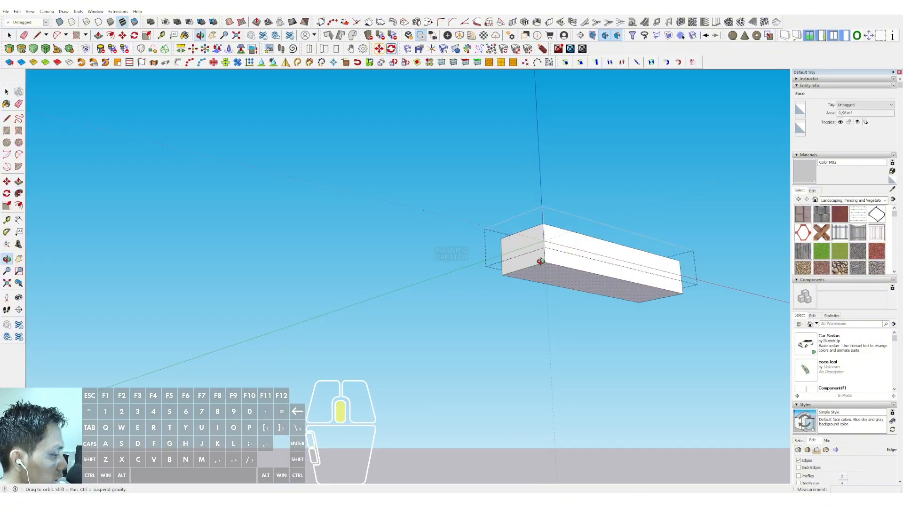
middle_click_drag(540, 260, 545, 298)
key("comma")
key("space")
left_click(520, 257)
scroll(520, 257, "down", 1)
left_click(613, 192)
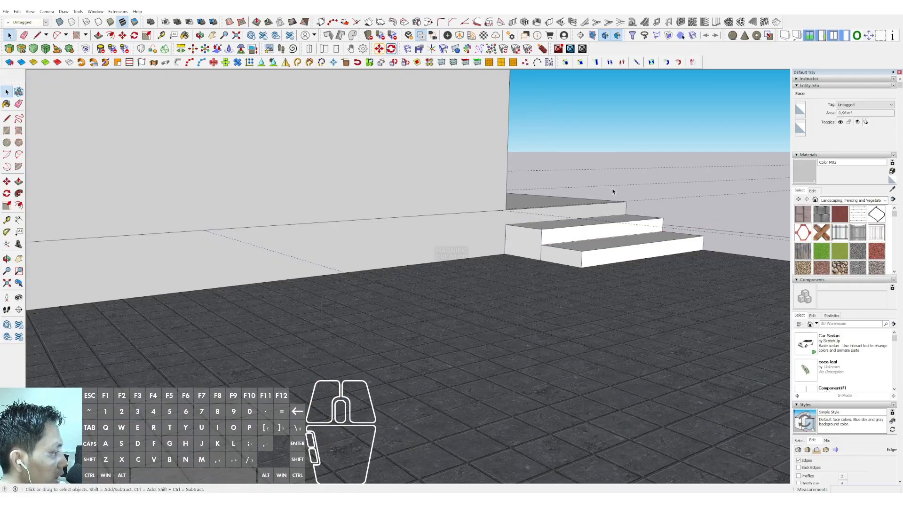
Select all the ground-floor wall groups around the house and combine them into one group.
middle_click_drag(613, 191, 498, 319)
scroll(456, 304, "down", 3)
scroll(455, 304, "down", 3)
middle_click_drag(441, 312, 205, 254)
scroll(468, 256, "down", 1)
left_click(365, 284)
middle_click_drag(382, 295, 344, 276)
left_click(367, 253, "shift")
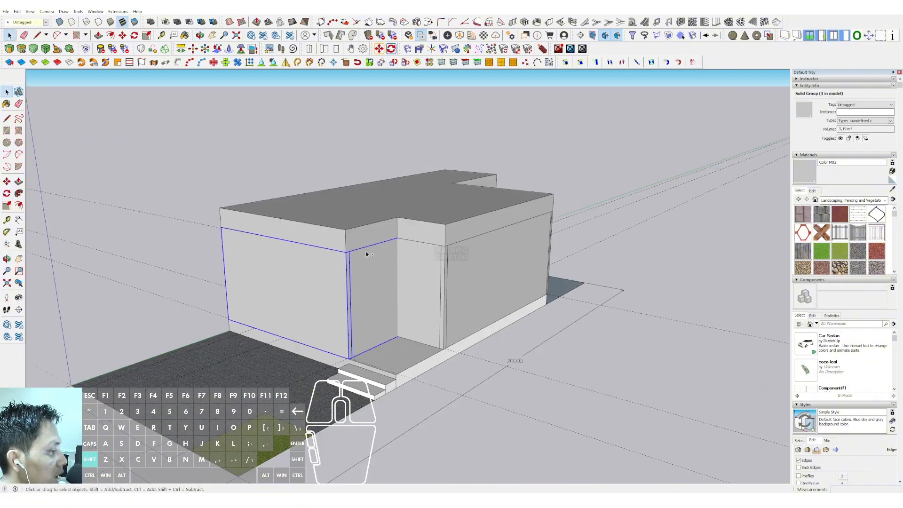
left_click(415, 263, "shift")
left_click(461, 270, "shift")
middle_click_drag(461, 269, 373, 276)
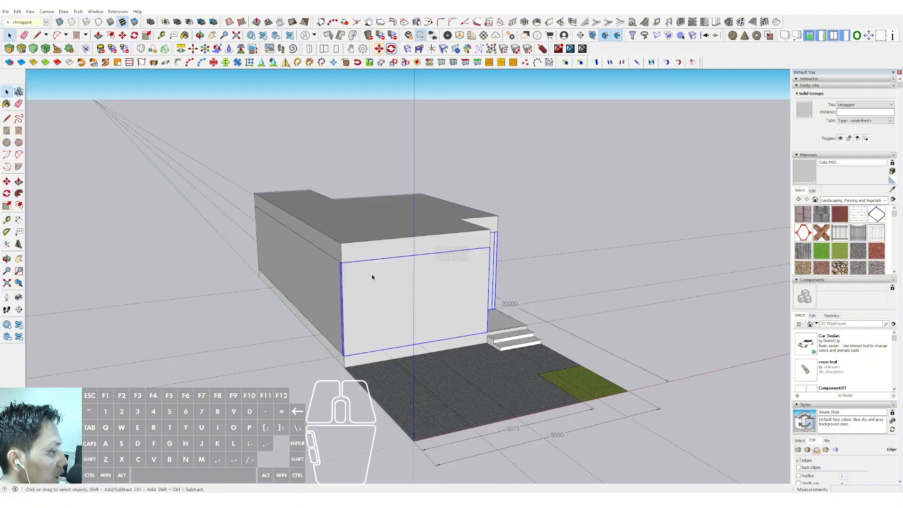
middle_click_drag(443, 282, 42, 283)
scroll(399, 270, "up", 4)
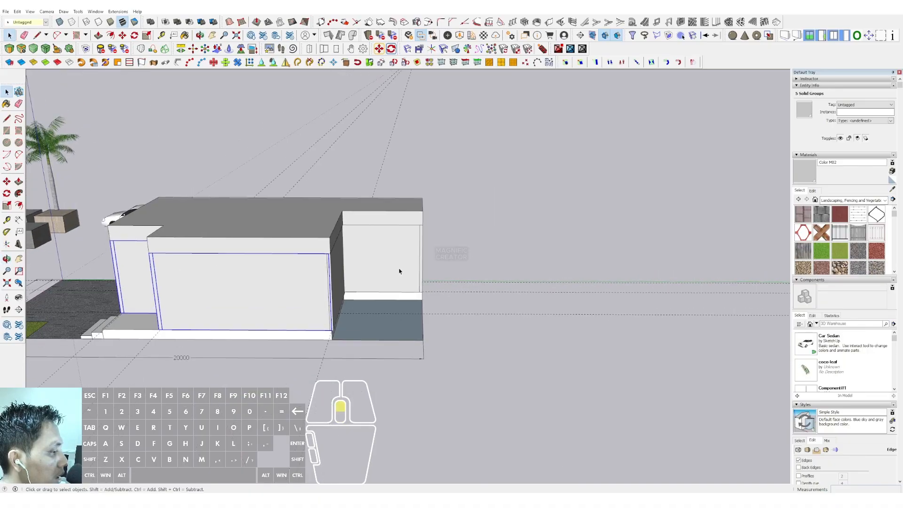
left_click(329, 267, "shift")
left_click(364, 249, "shift")
middle_click_drag(414, 248, 350, 246)
left_click(447, 240, "shift")
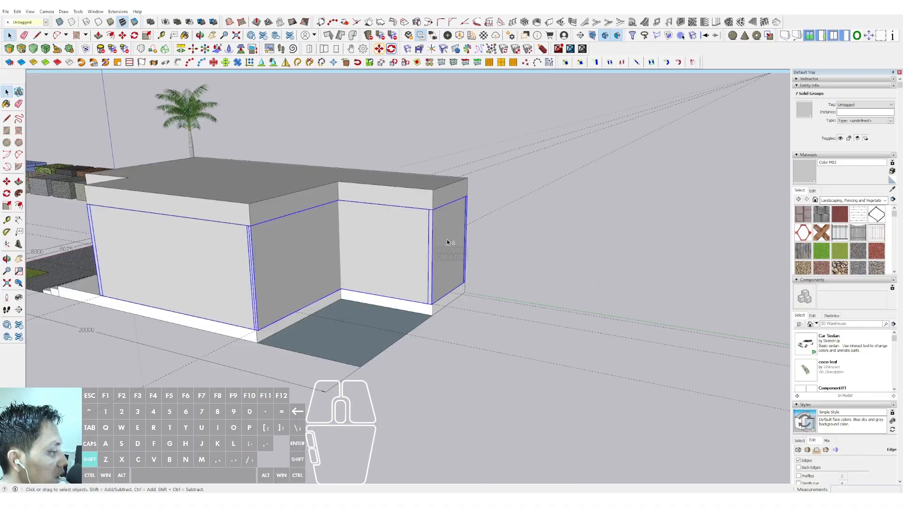
scroll(443, 240, "down", 1)
right_click(439, 229)
left_click(463, 298)
Copy the grouped walls straight up 4200 mm onto the top of the roof block to form the second storey.
scroll(266, 232, "down", 1)
middle_click_drag(266, 232, 405, 293)
scroll(397, 282, "up", 2)
scroll(406, 293, "up", 1)
key("m")
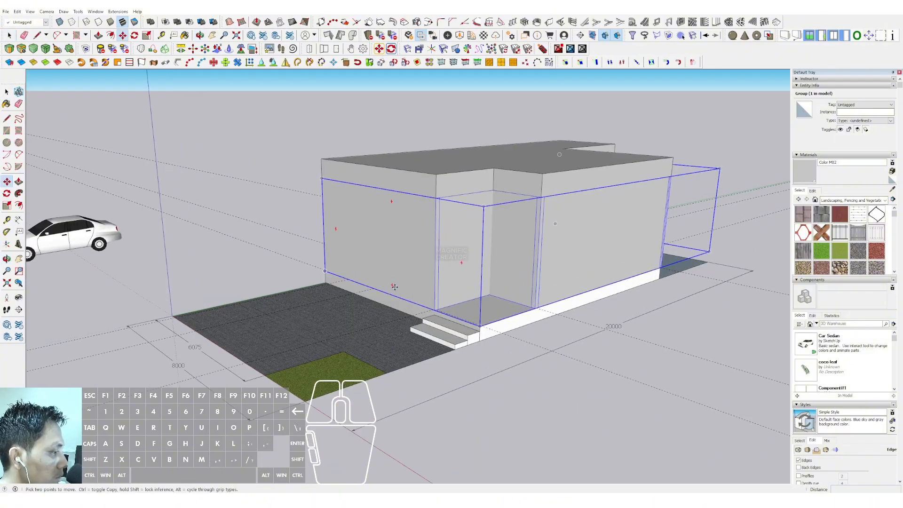
left_click(391, 293)
key("ctrl")
key("shift")
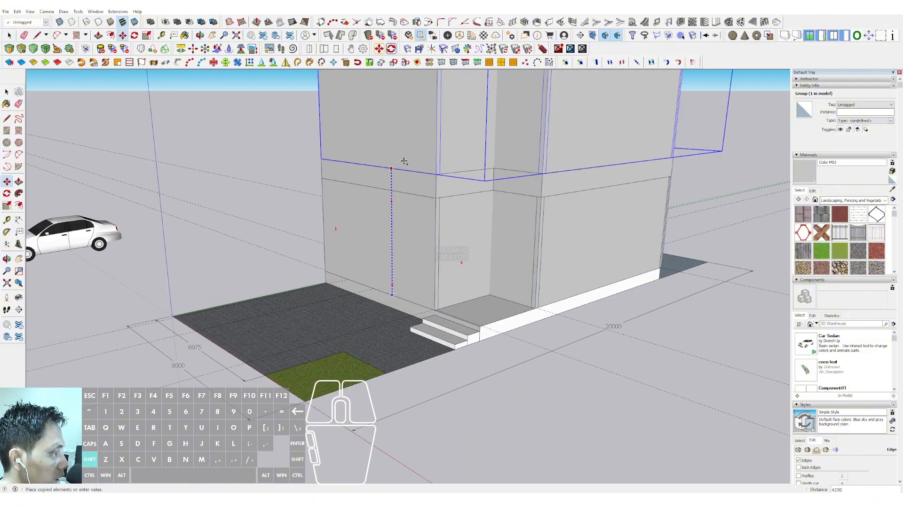
left_click(402, 169)
key("space")
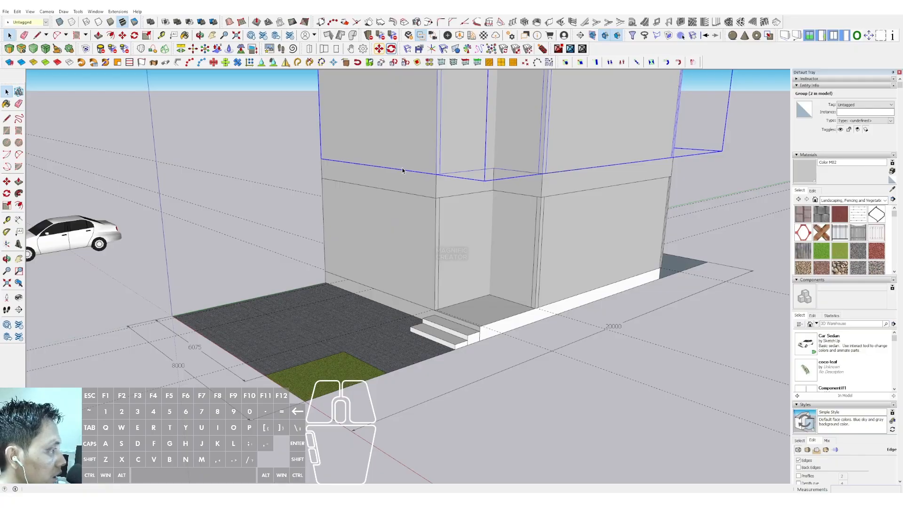
scroll(423, 221, "down", 3)
middle_click_drag(431, 223, 562, 206)
scroll(562, 205, "up", 2)
left_click(616, 155)
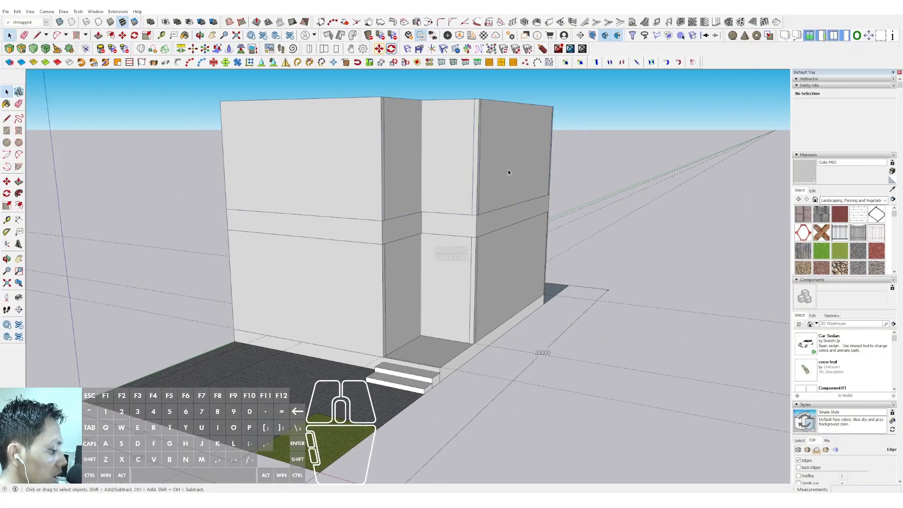
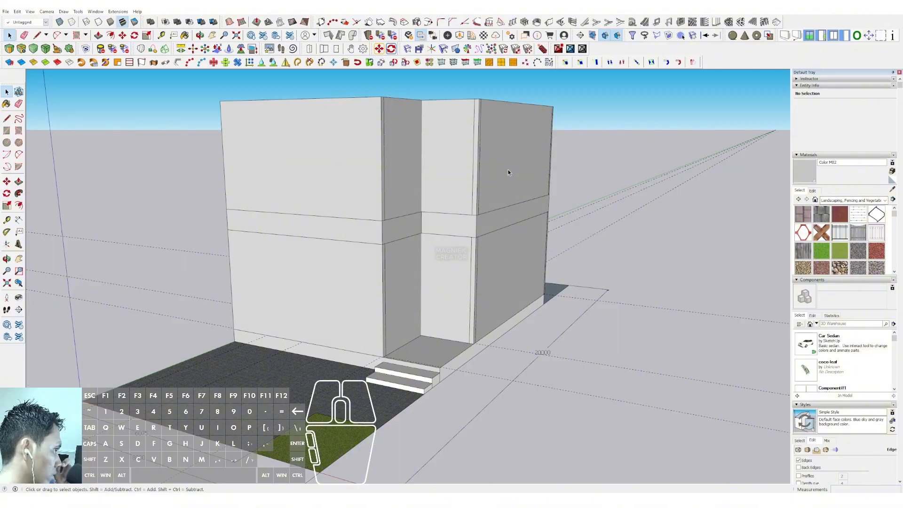
Inside the base slab group, draw two lines along the foot of the entry walls to outline the porch area.
scroll(379, 177, "down", 3)
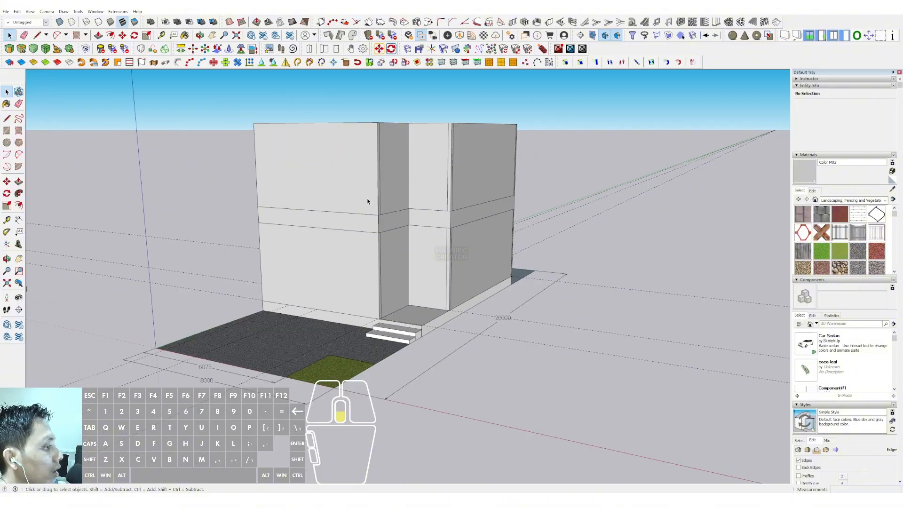
mouse_move(367, 202)
middle_mouse_down()
mouse_move(357, 248)
mouse_move(383, 238)
mouse_move(356, 196)
mouse_move(368, 229)
middle_mouse_up()
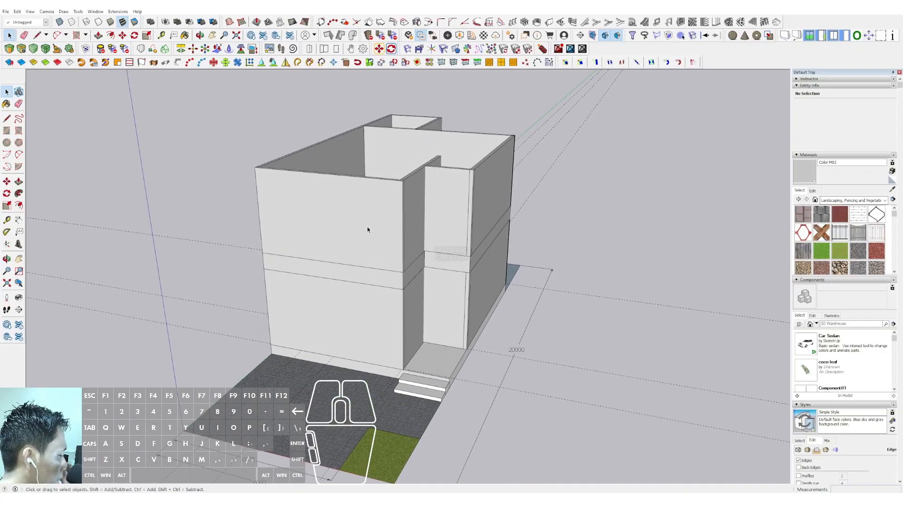
scroll(434, 301, "up", 3)
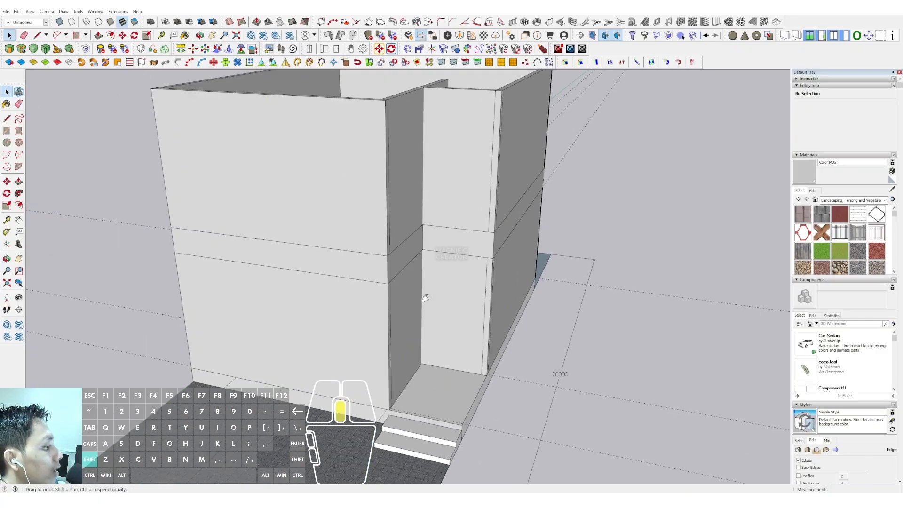
mouse_move(425, 296)
middle_mouse_down()
mouse_move(448, 298)
mouse_move(427, 285)
middle_mouse_up()
scroll(447, 298, "up", 2)
scroll(426, 344, "up", 2)
triple_click(426, 345)
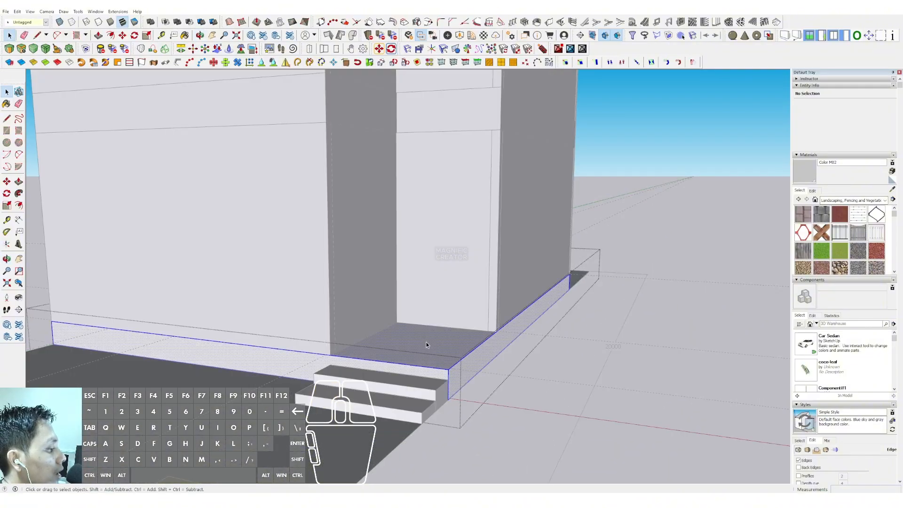
middle_click_drag(426, 343, 482, 356)
key("l")
left_click(497, 343)
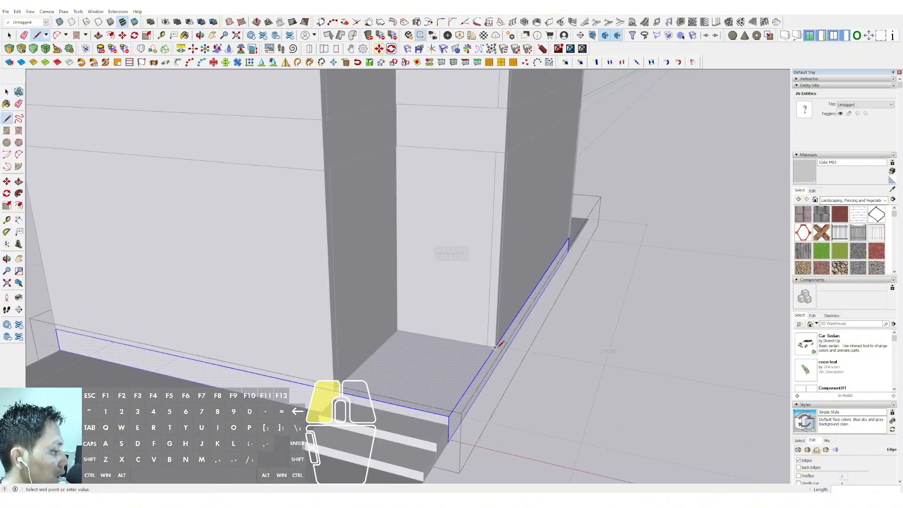
scroll(425, 334, "up", 1)
left_click(390, 330)
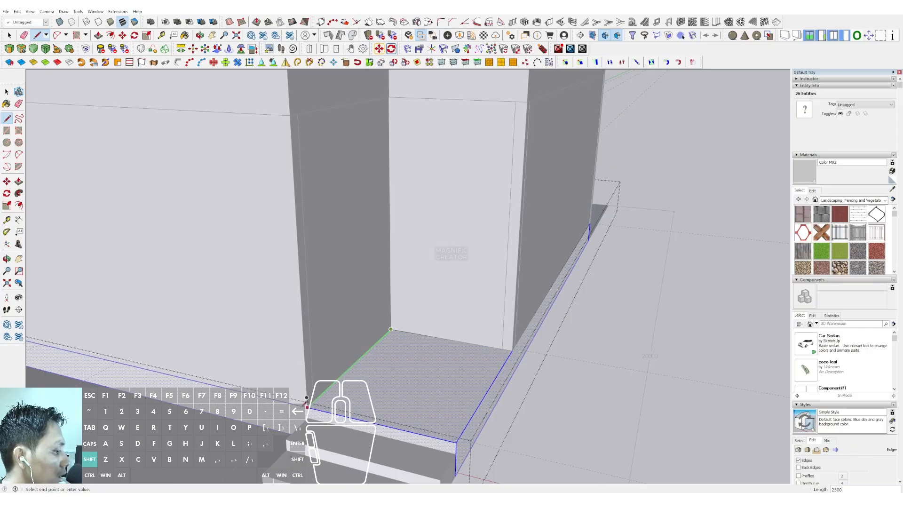
left_click(308, 407)
key("space")
Isolate the base slab, push the outlined porch area down 50 mm, and close the slab group.
scroll(397, 376, "down", 1)
key("comma")
scroll(407, 372, "up", 1)
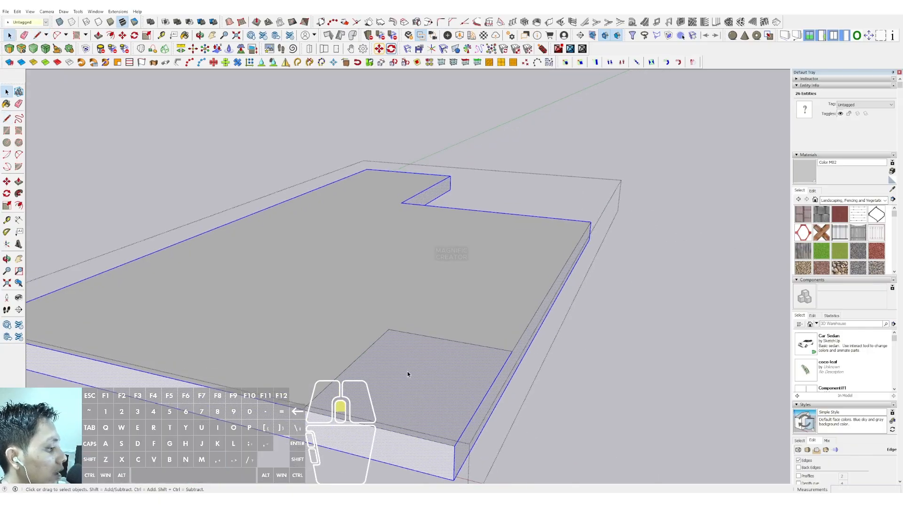
key("v")
left_click(407, 375)
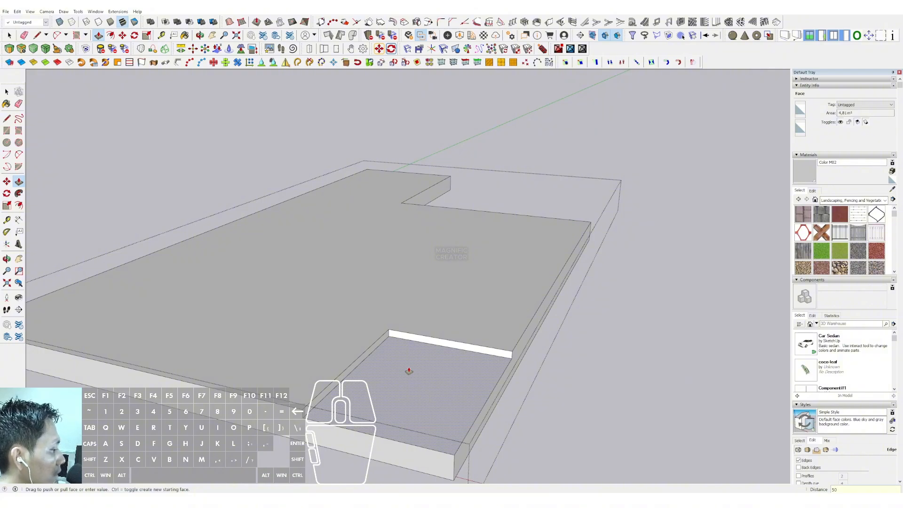
left_click(408, 370)
key("space")
scroll(408, 368, "down", 1)
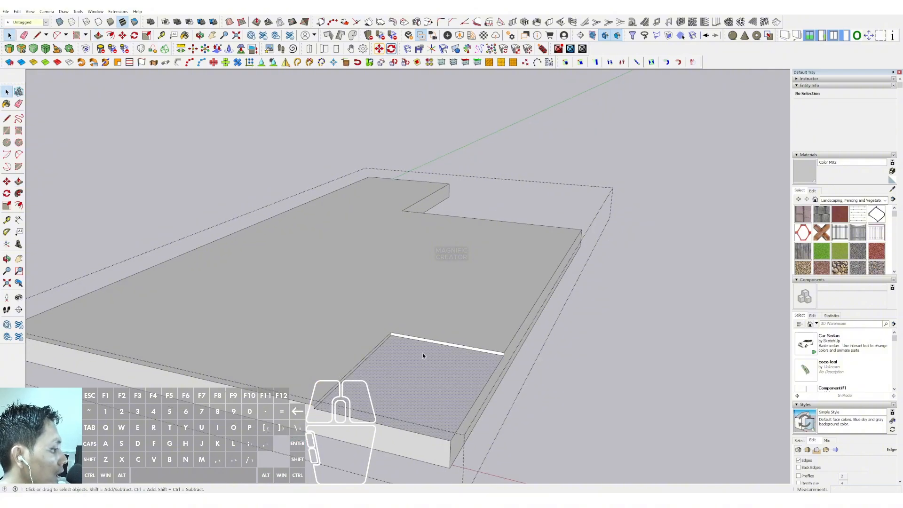
left_click(423, 352)
scroll(425, 355, "down", 2)
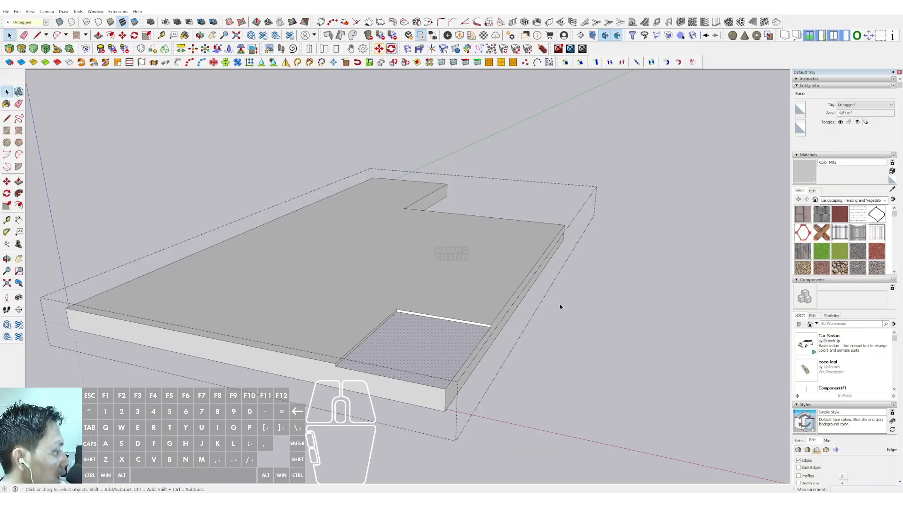
left_click(624, 305)
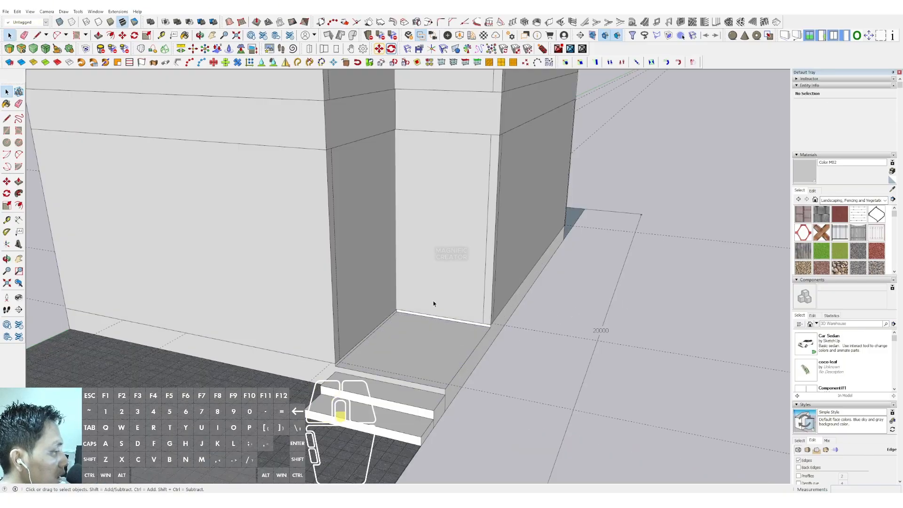
Place a horizontal guide 2400 mm above the foot of the recessed entry wall.
middle_click_drag(433, 303, 410, 348)
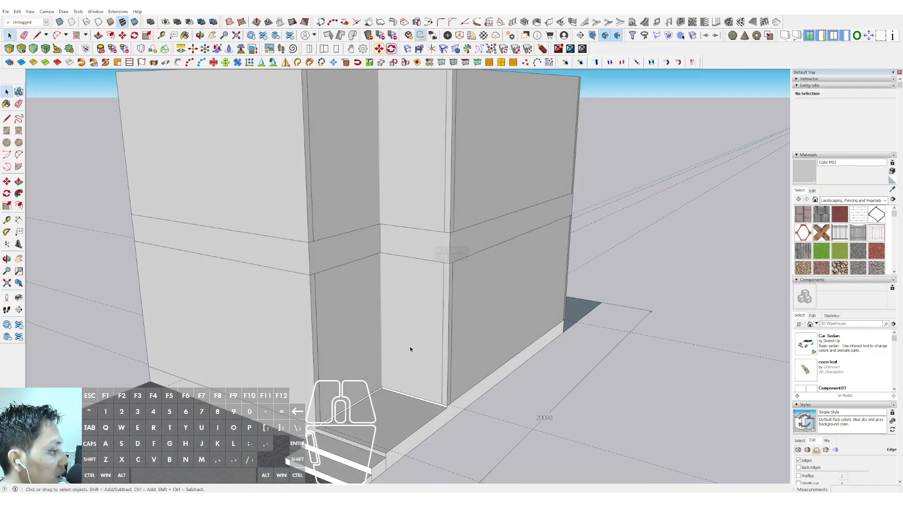
scroll(410, 349, "up", 2)
left_click(7, 220)
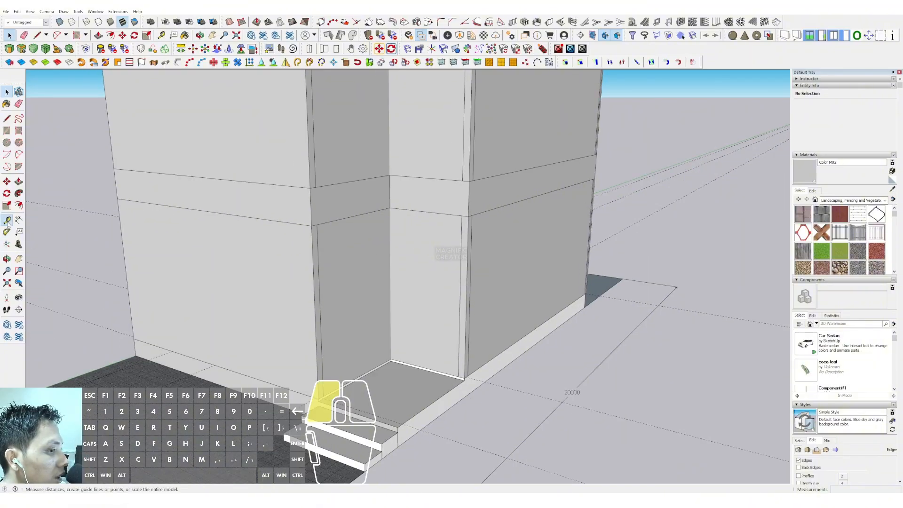
scroll(383, 339, "up", 2)
left_click(396, 361)
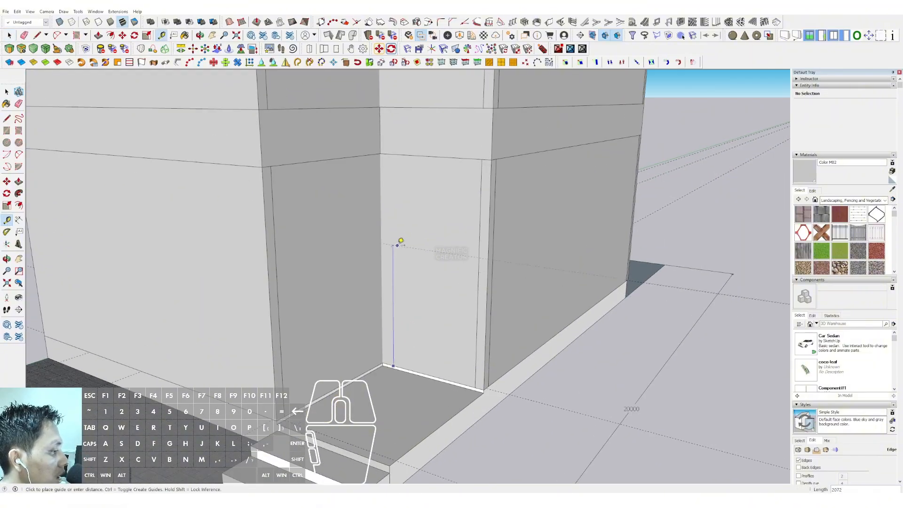
left_click(401, 240)
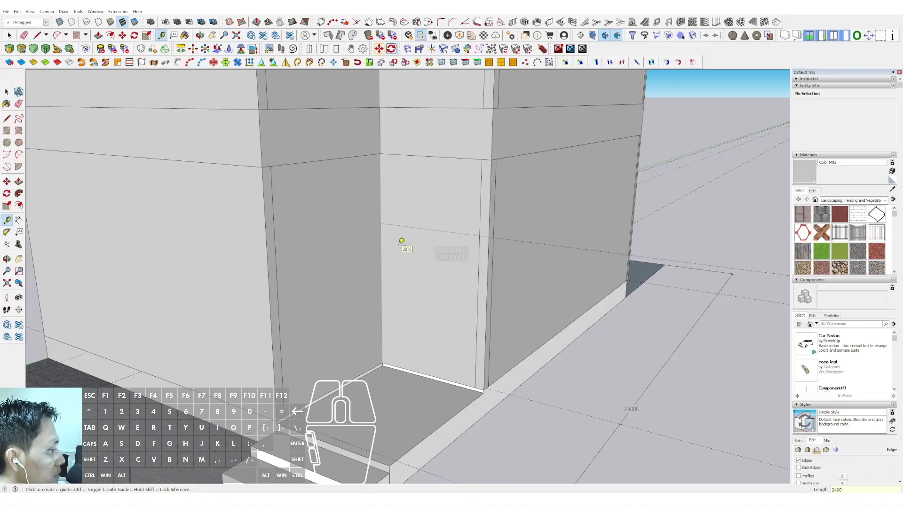
Place a guide 3000 mm above the foot of the recessed entry wall and delete the 2400 mm guide.
middle_click_drag(401, 240, 415, 206)
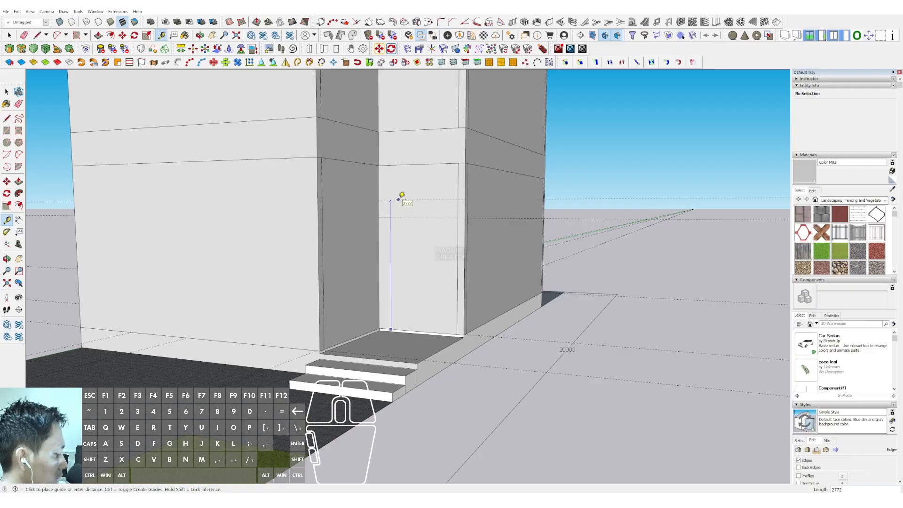
key("Return")
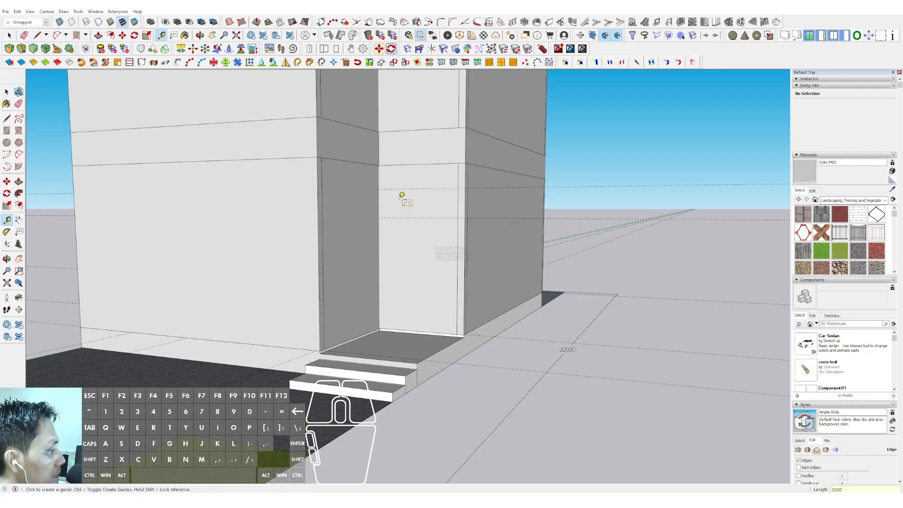
key("space")
scroll(406, 228, "up", 5)
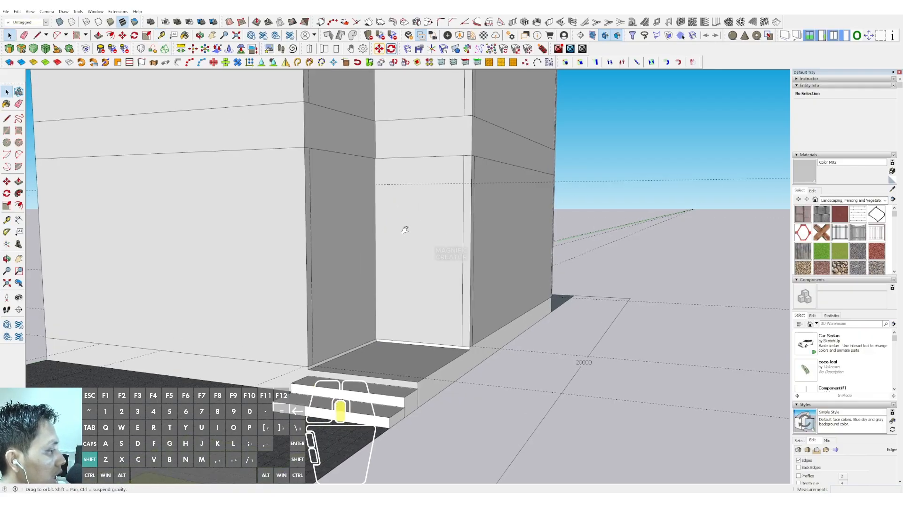
Inside the recessed entry wall's nested group, draw a door outline about 1210 mm wide from the 3000 mm guide down to the wall's foot.
double_click(391, 221)
double_click(387, 220)
key("r")
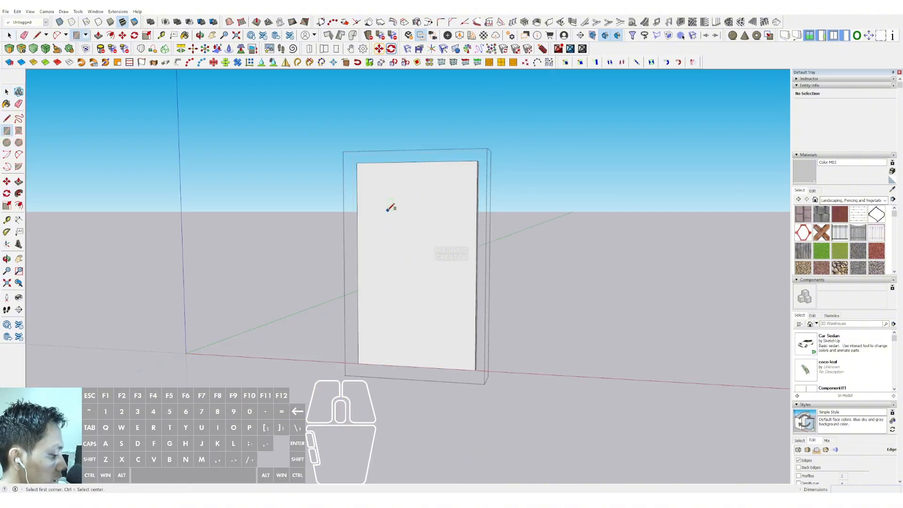
key("space")
double_click(387, 217)
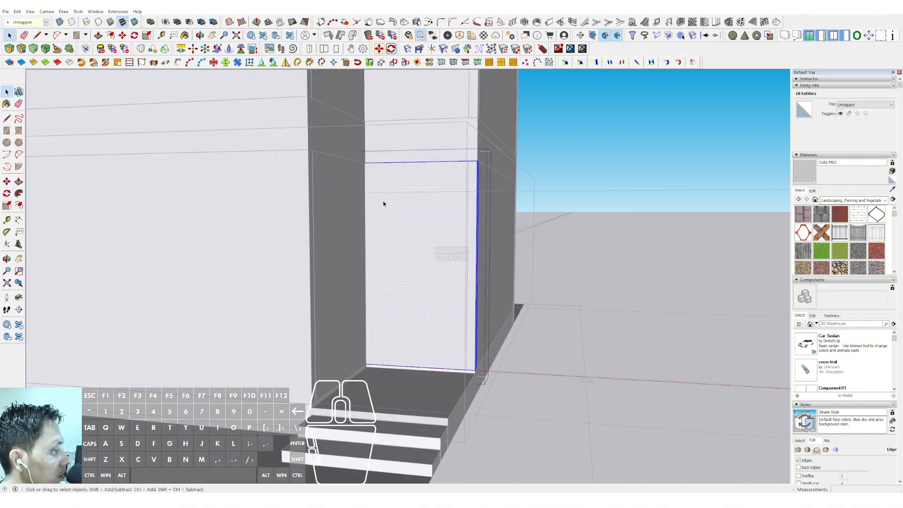
key("r")
left_click(373, 192)
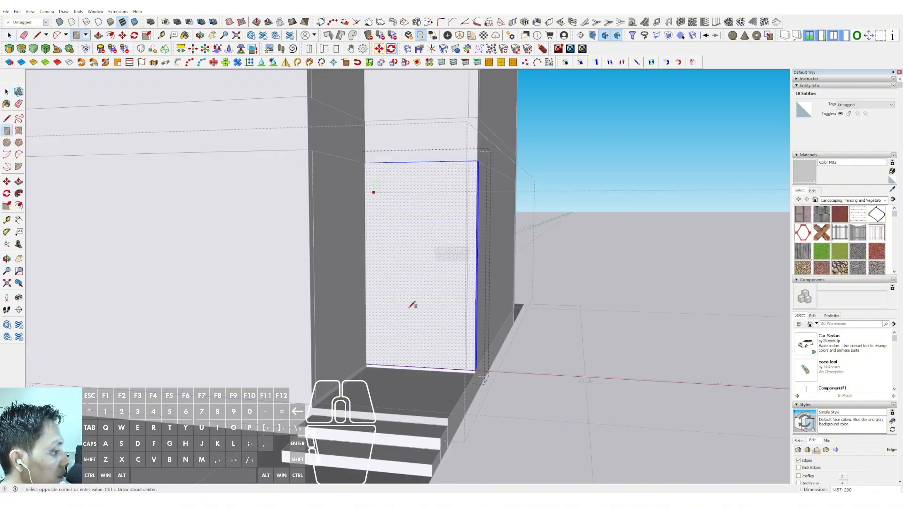
left_click(443, 366)
key("space")
middle_click_drag(447, 362, 391, 347)
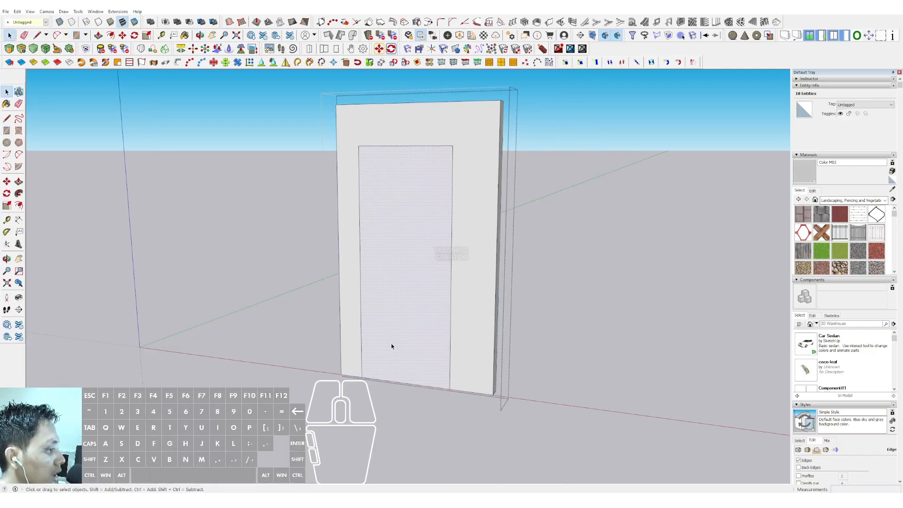
Push the door outline through the wall thickness to cut the opening, and close the wall groups.
key("p")
left_click(388, 312)
left_click(427, 291)
scroll(398, 370, "down", 1)
key("space")
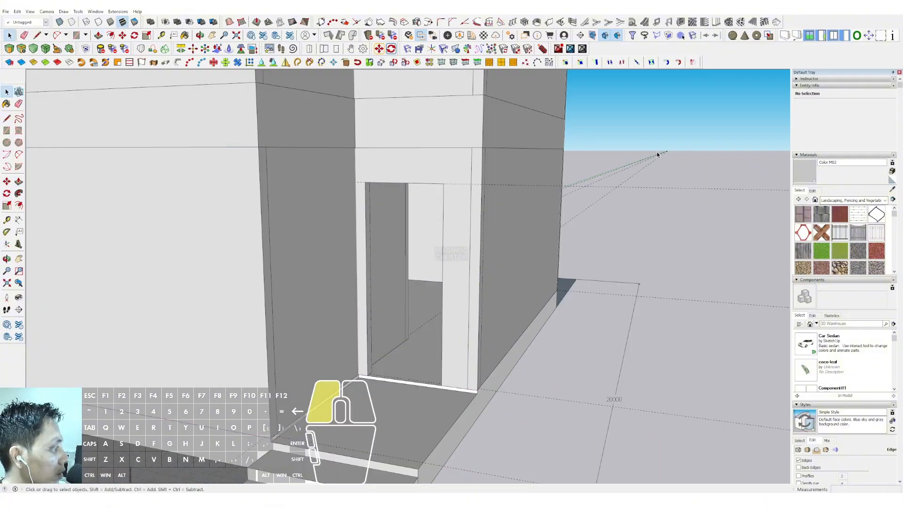
Draw a 1210 by 3000 mm rectangle between opposite corners of the door opening to form the door panel face.
middle_click_drag(658, 155, 476, 218)
scroll(447, 323, "up", 3)
key("r")
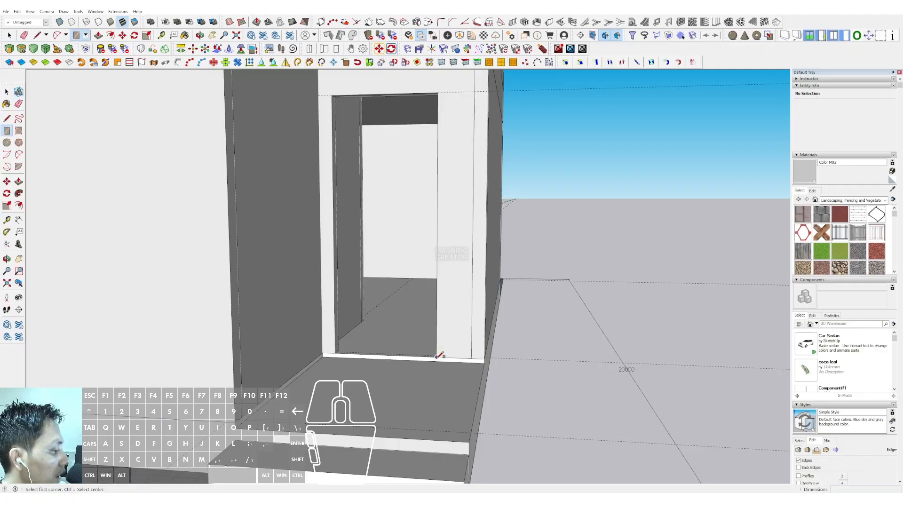
left_click(438, 356)
middle_click_drag(422, 201, 327, 137)
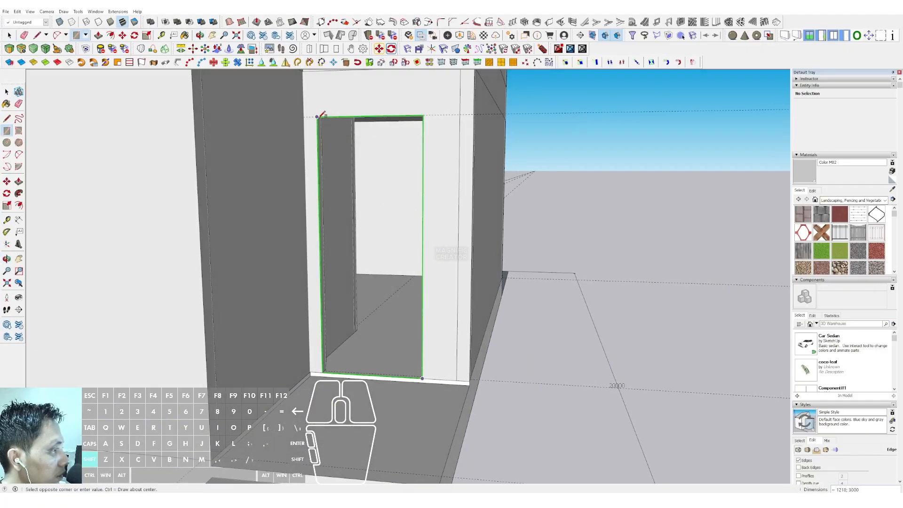
left_click(318, 116)
key("space")
Extrude the door panel face to a thickness of 50 mm.
double_click(385, 178)
scroll(387, 193, "down", 1)
middle_click_drag(387, 194, 382, 245)
scroll(416, 215, "up", 2)
left_click(409, 199)
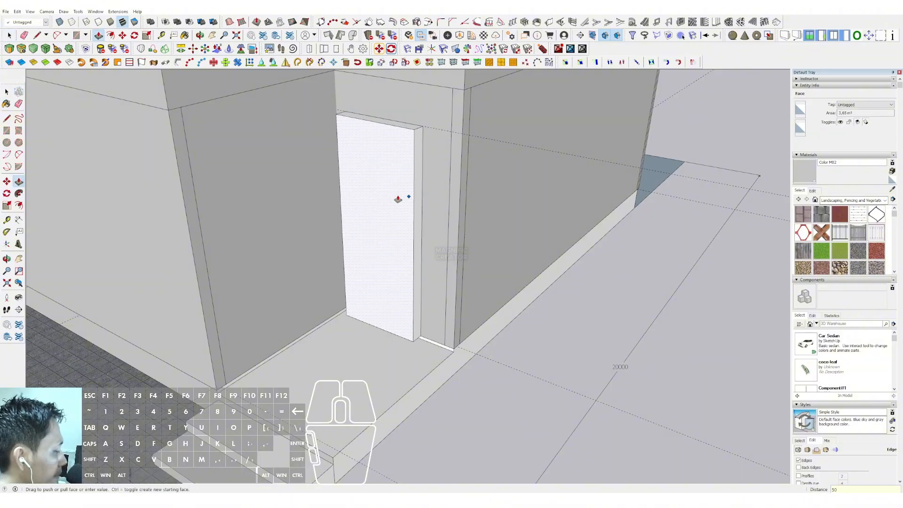
key("Return")
key("space")
Make the door panel a group and move it back into the depth of the wall opening.
triple_click(399, 192)
right_click(400, 185)
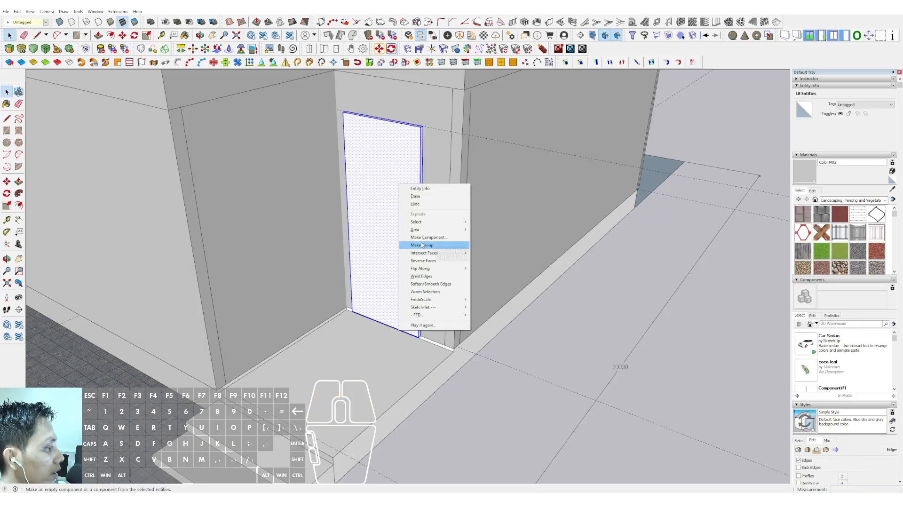
left_click(422, 245)
scroll(360, 317, "up", 5)
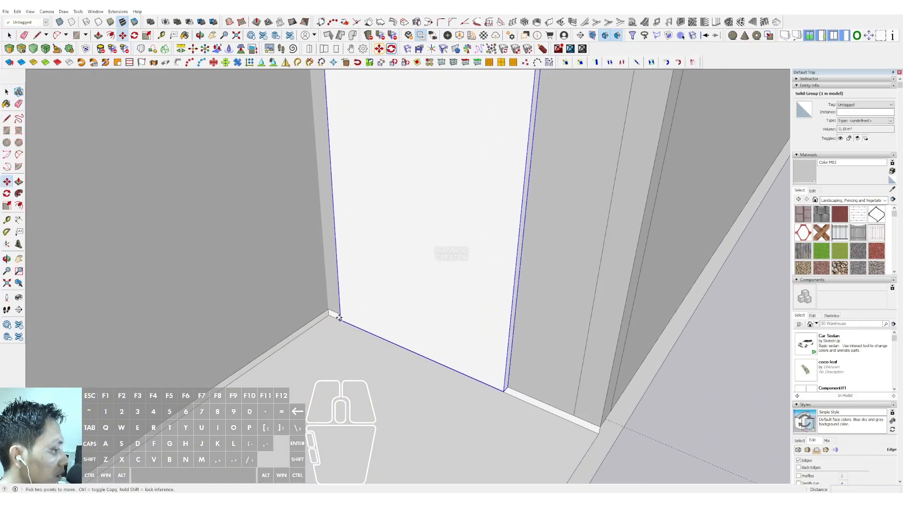
scroll(340, 318, "down", 3)
key("space")
scroll(370, 319, "down", 3)
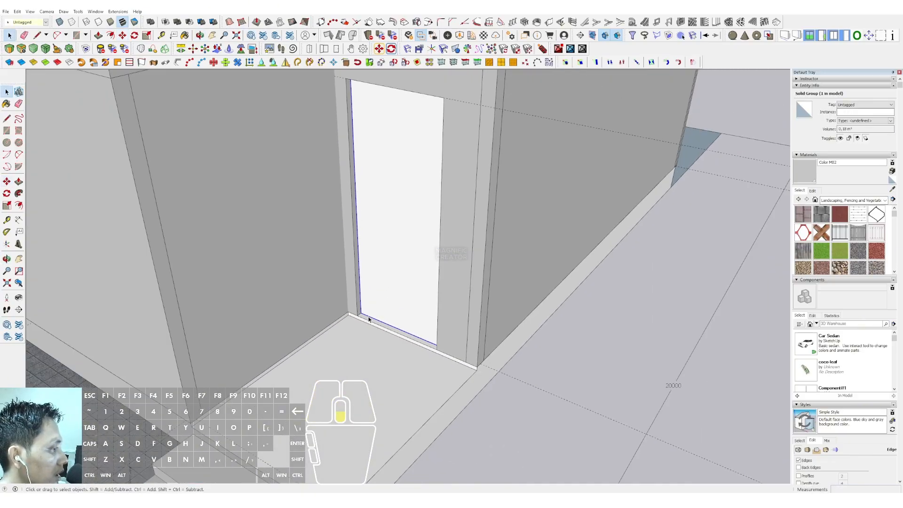
scroll(370, 319, "down", 6)
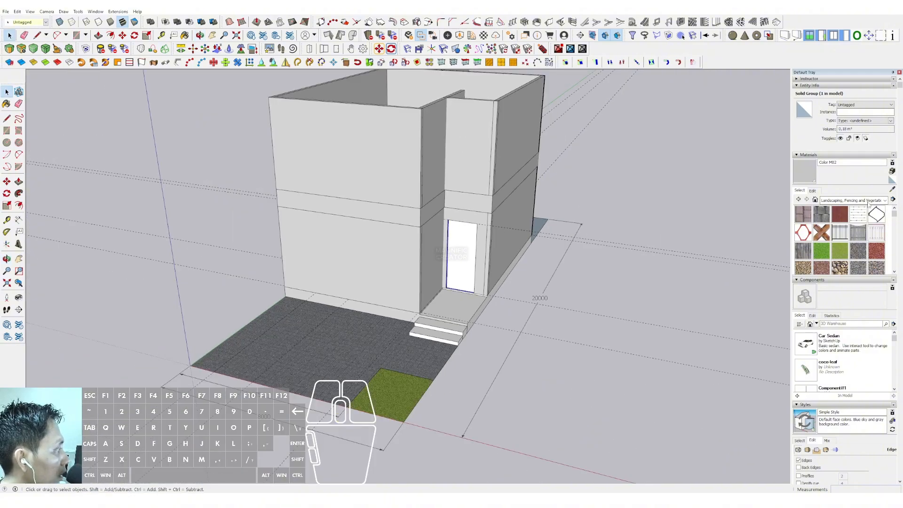
Sample the dark wood material from the sample blocks beside the house and apply it to the door.
left_click(892, 190)
scroll(439, 263, "down", 3)
middle_click_drag(419, 221, 509, 219, "shift")
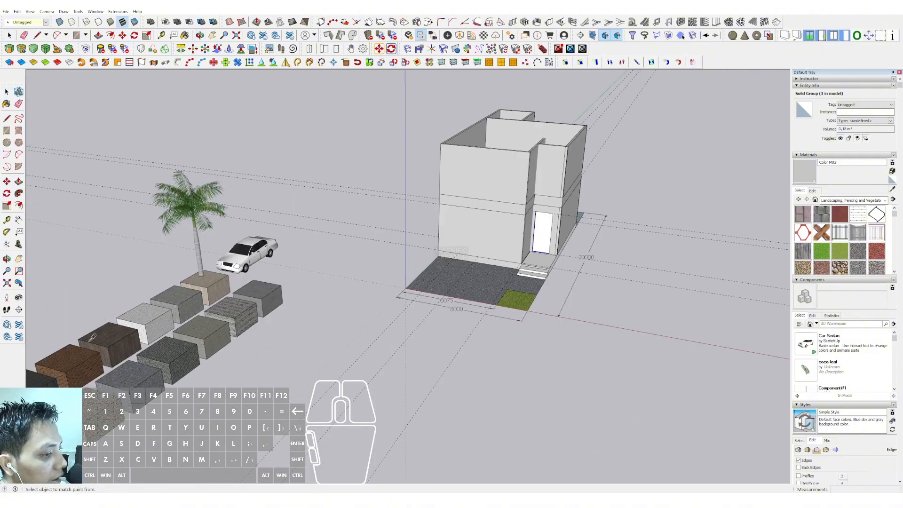
scroll(549, 239, "up", 3)
left_click(541, 230)
scroll(532, 235, "up", 5)
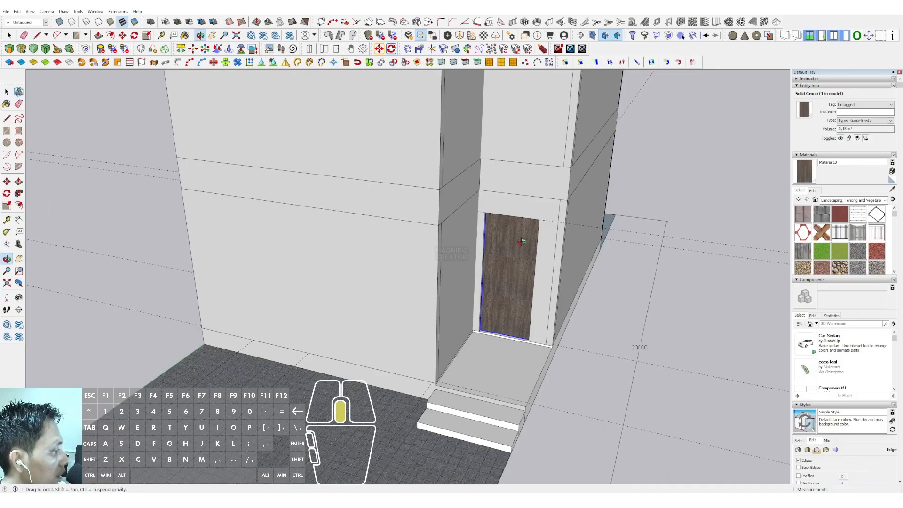
key("space")
Draw a rectangle about 1925 mm wide across the entry wall above the door and extrude it outward to the front wall as a canopy.
middle_click_drag(523, 238, 463, 282, "shift")
scroll(544, 238, "up", 5)
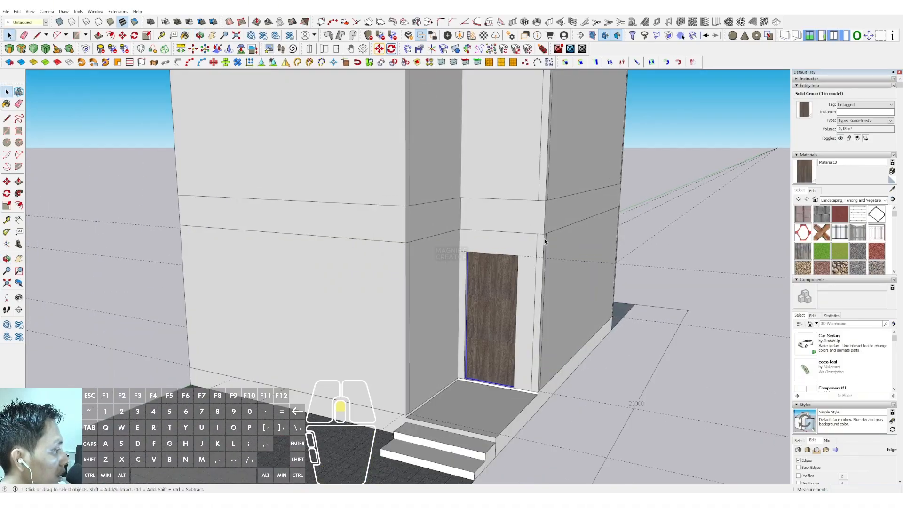
key("r")
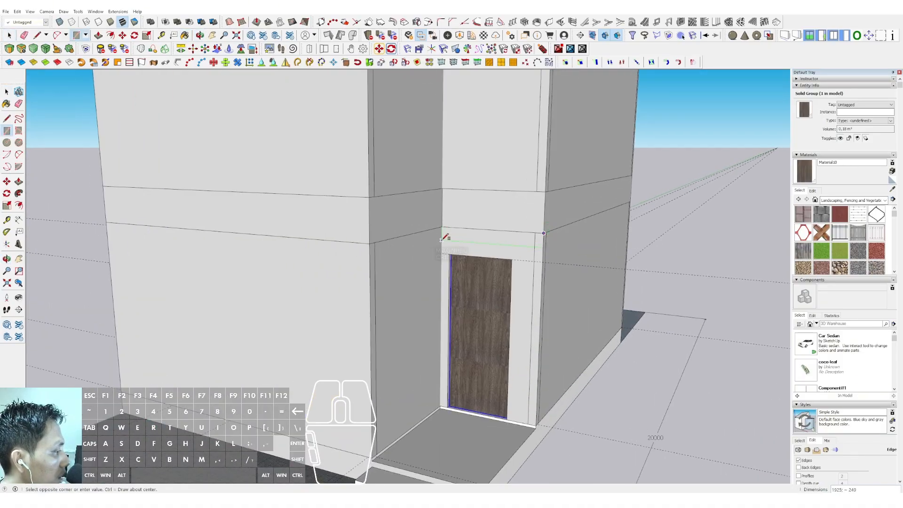
key("p")
left_click(452, 241)
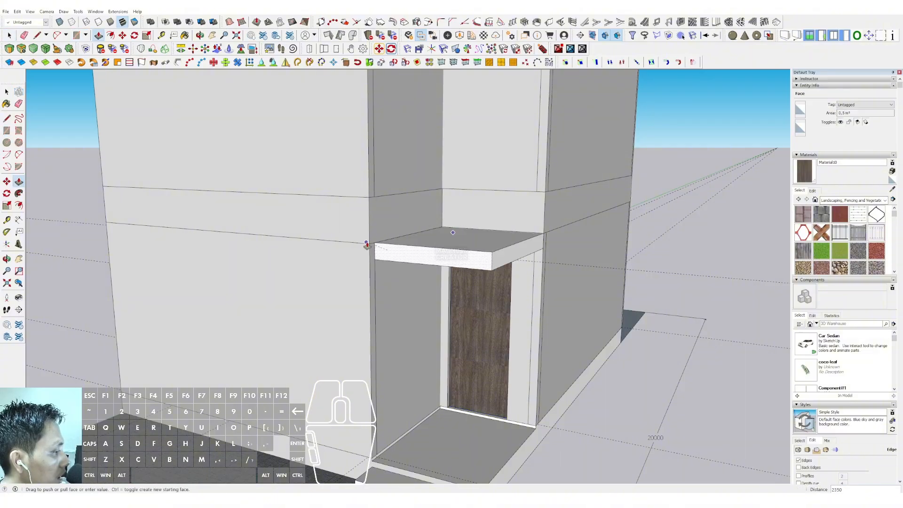
middle_click_drag(367, 245, 500, 233)
left_click(351, 286)
key("space")
Select the whole canopy slab above the door and make it a group.
left_click(489, 239)
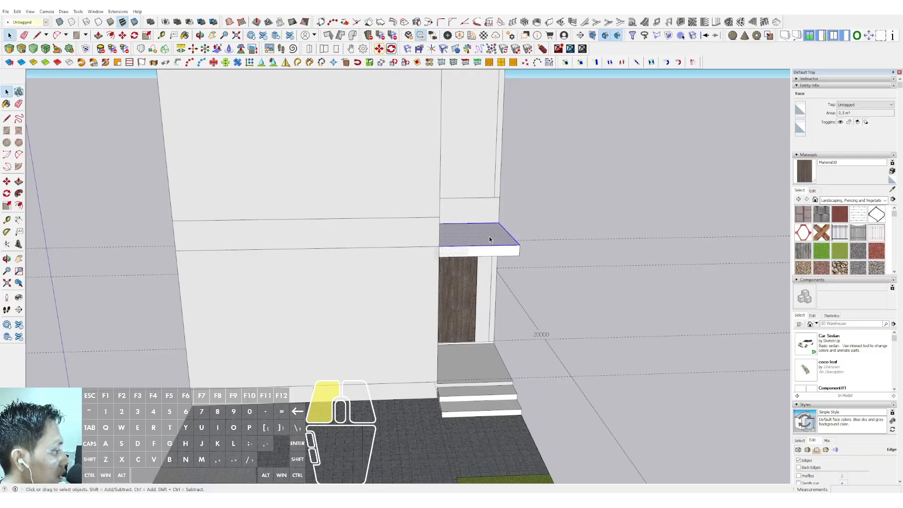
triple_click(489, 239)
key("w")
scroll(447, 239, "down", 2)
middle_click_drag(447, 239, 488, 251)
Open the canopy group and pull its front face outward past the entry steps to extend the slab over the lawn.
triple_click(488, 250)
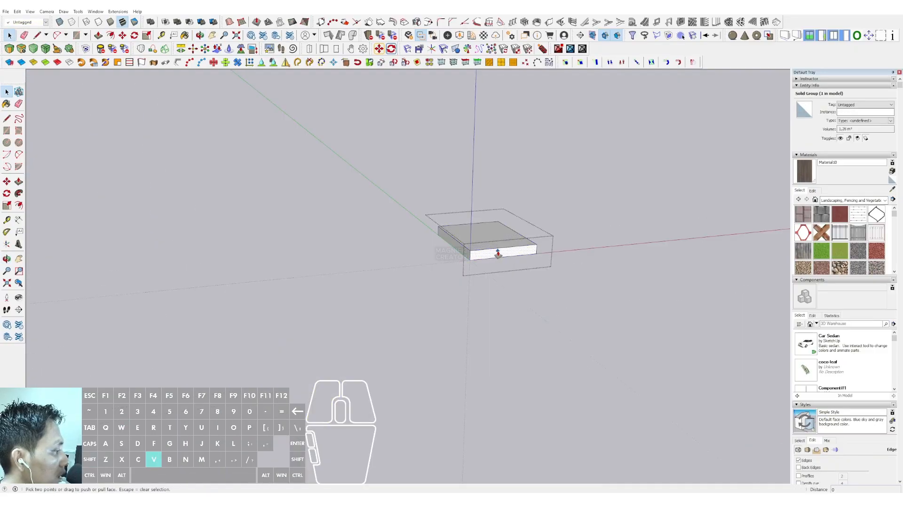
left_click(498, 254)
key("i")
middle_click_drag(570, 317, 542, 278, "shift")
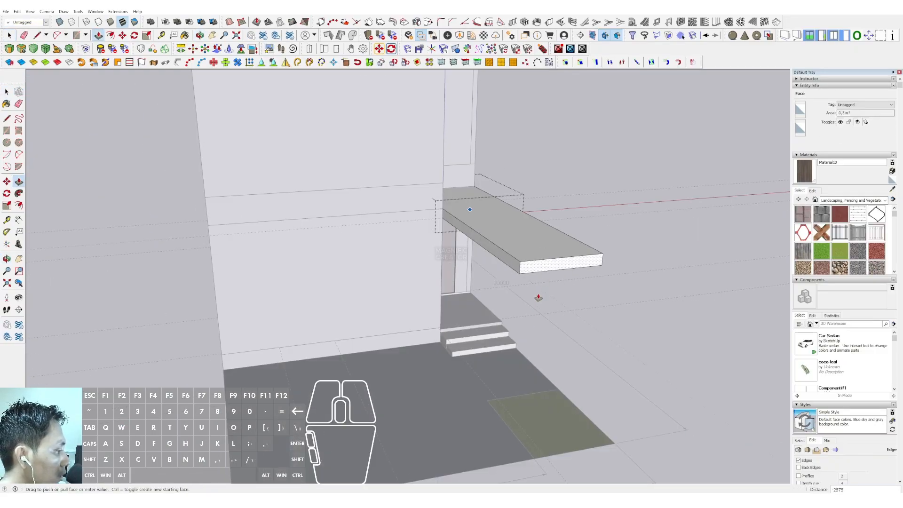
middle_click_drag(475, 298, 520, 353)
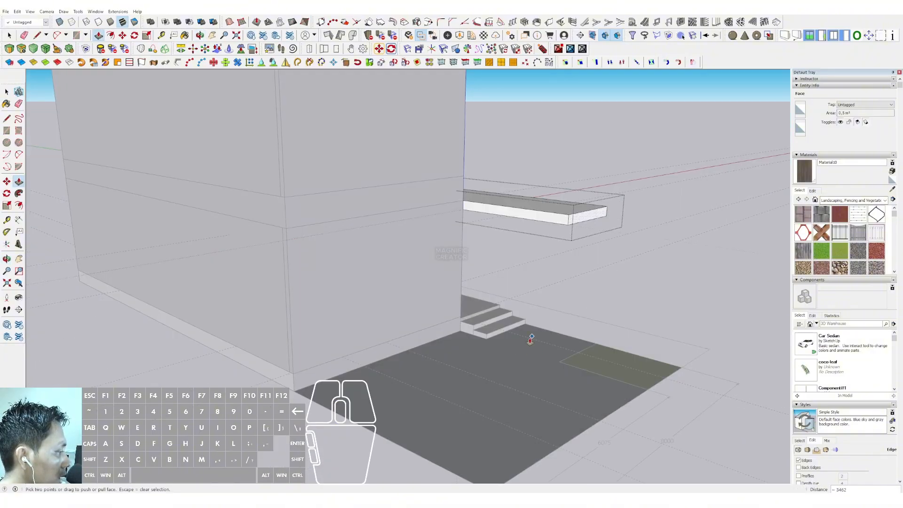
middle_click_drag(463, 335, 306, 350)
middle_click_drag(414, 303, 368, 316)
left_click(338, 288)
scroll(397, 261, "down", 2)
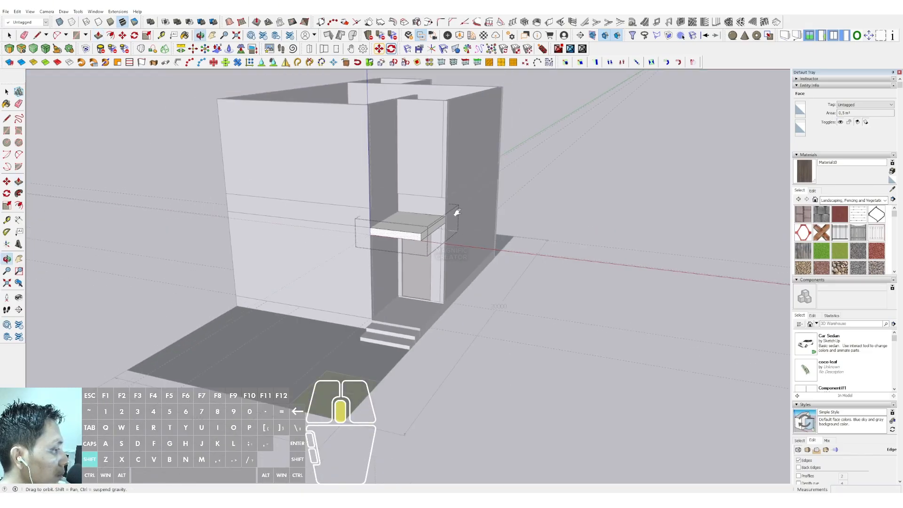
middle_click_drag(455, 210, 413, 227)
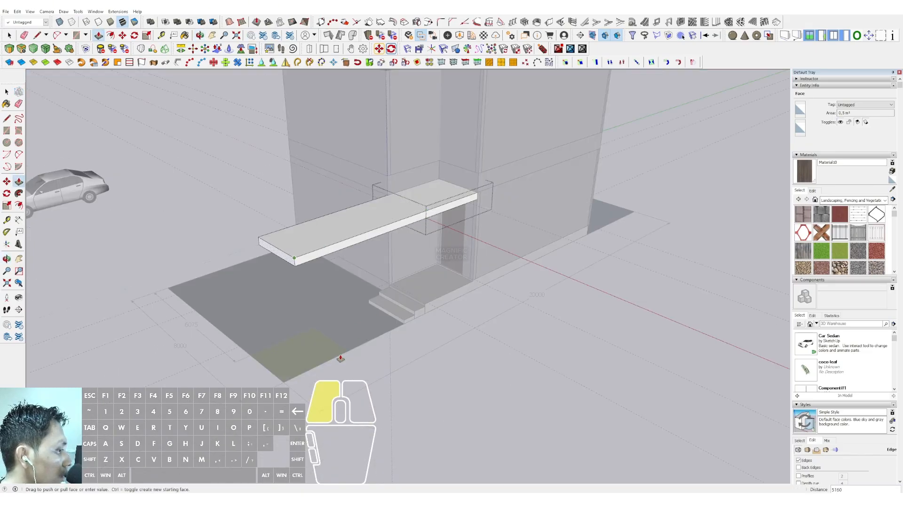
left_click(340, 358)
middle_click_drag(340, 358, 270, 236)
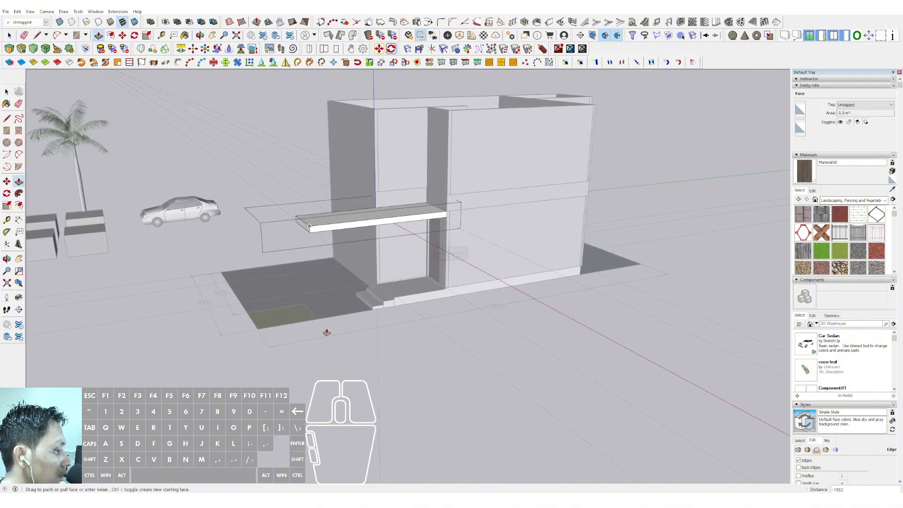
left_click(317, 323)
key("space")
scroll(329, 270, "up", 2)
left_click(368, 338)
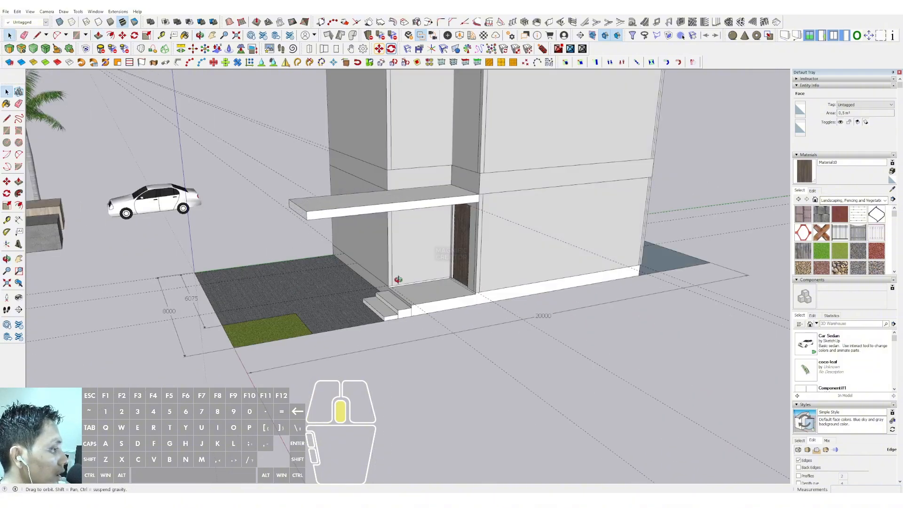
Draw a narrow rectangle at the inner corner of the canopy's front fascia, spanning the slab's full thickness.
middle_click_drag(398, 280, 475, 269)
middle_click_drag(475, 269, 510, 244)
scroll(503, 246, "up", 2)
middle_click_drag(451, 279, 443, 297, "shift")
scroll(450, 180, "up", 1)
key("r")
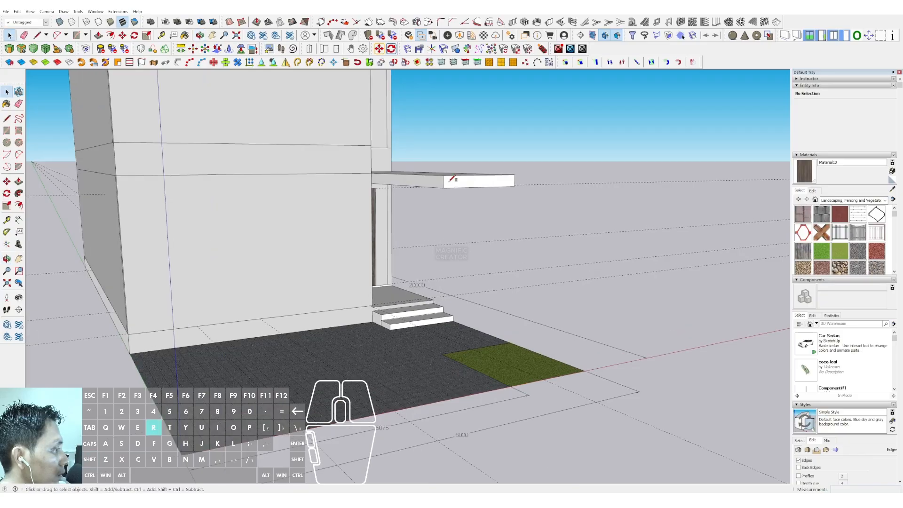
scroll(449, 180, "up", 1)
left_click(443, 175)
scroll(443, 178, "up", 2)
scroll(450, 180, "down", 2)
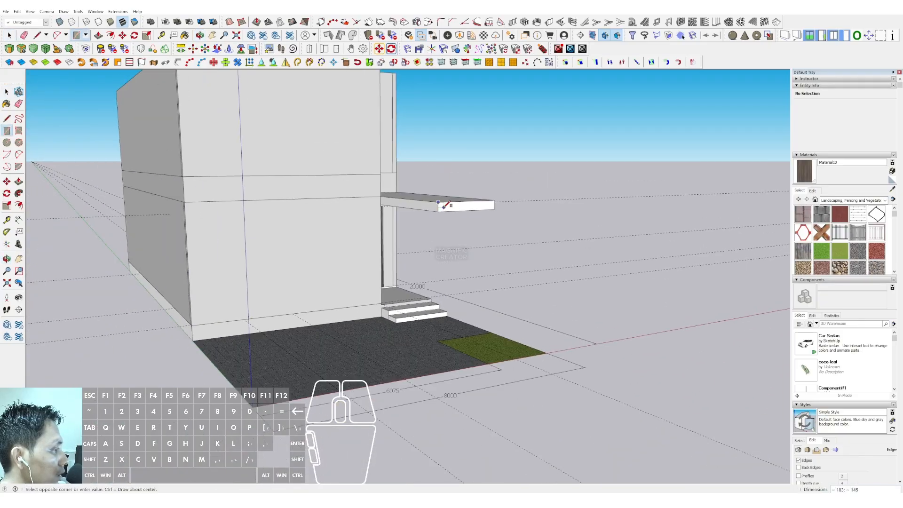
scroll(449, 188, "up", 2)
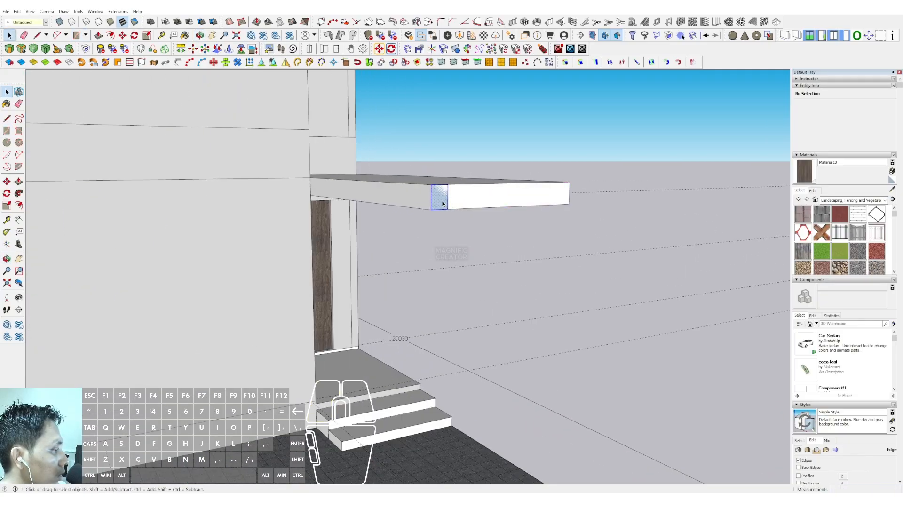
Stretch the small fascia rectangle down to the ground and extrude it outward about 326 mm to form a post.
double_click(442, 203)
scroll(442, 207, "down", 3)
key("s")
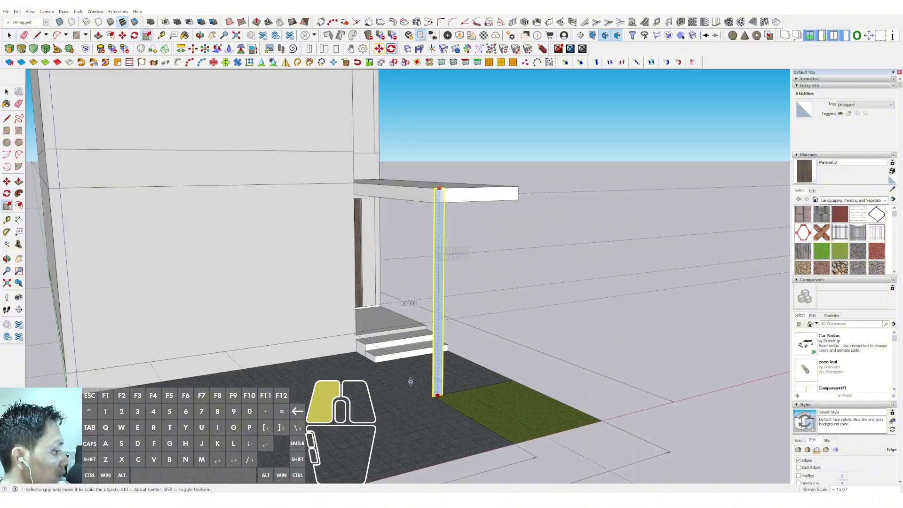
key("v")
left_click(447, 321)
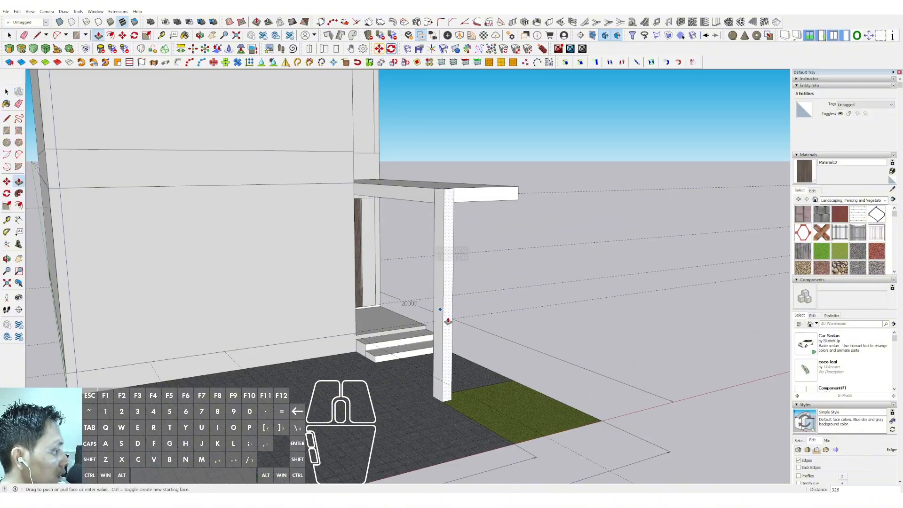
key("space")
Convert the grouped canopy post into a component.
middle_click_drag(446, 303, 282, 254)
right_click(280, 252)
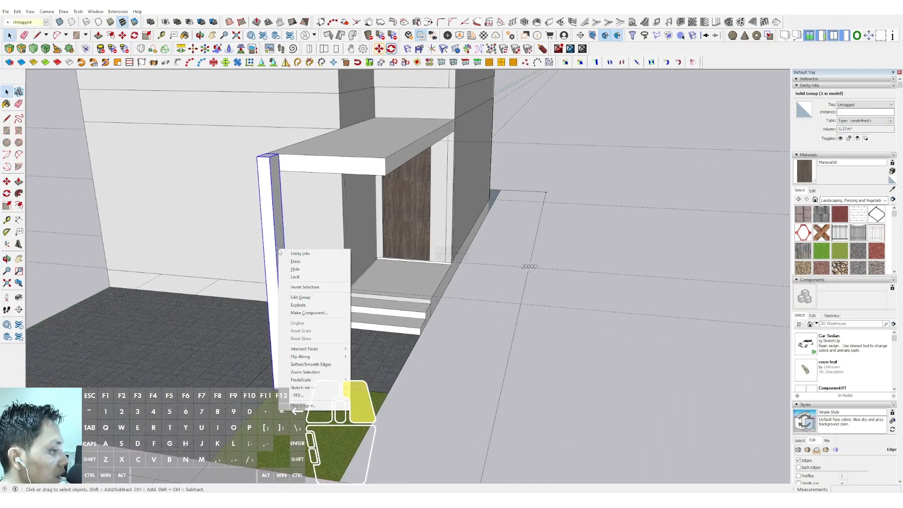
left_click(308, 313)
key("Return")
Copy the post component a short distance along the canopy's front edge to make a pair of posts.
middle_click_drag(358, 297, 277, 182)
key("m")
left_click(279, 178)
key("ctrl")
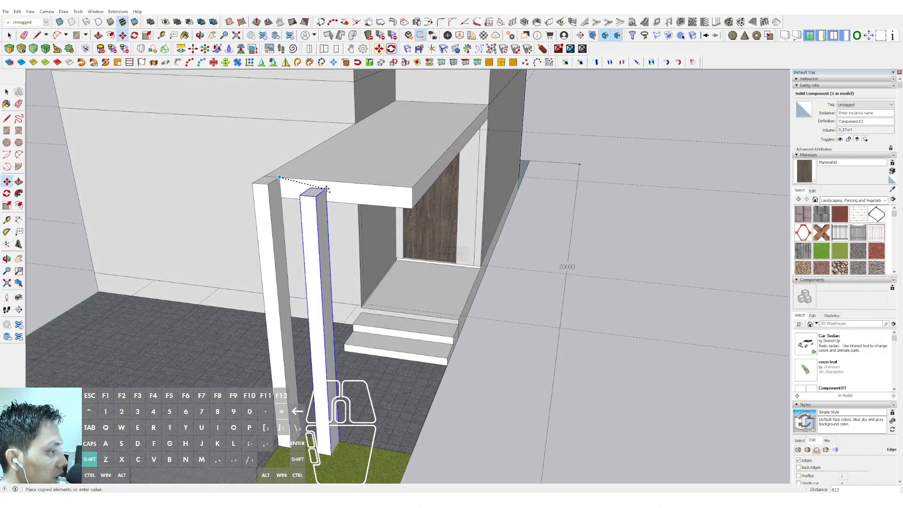
key("shift")
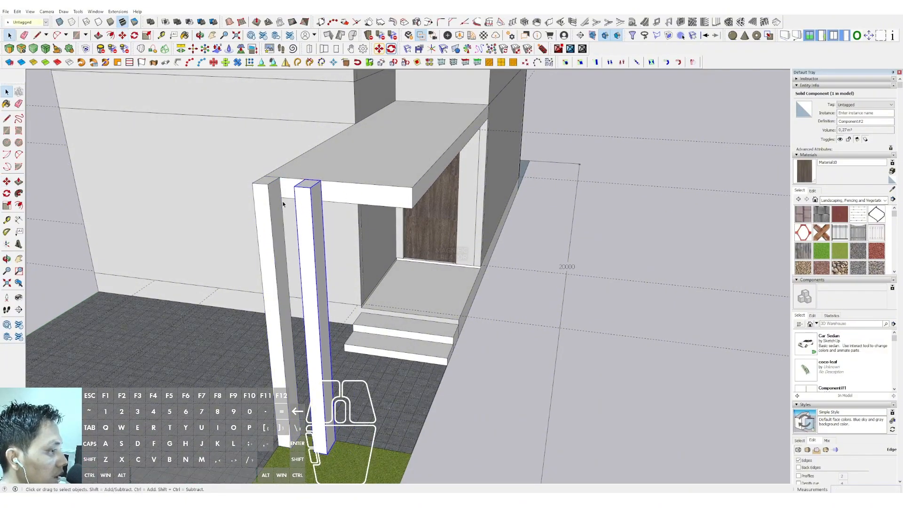
left_click(321, 181)
Select both posts and move them together along the canopy's front edge to its opposite end corner.
key("shift")
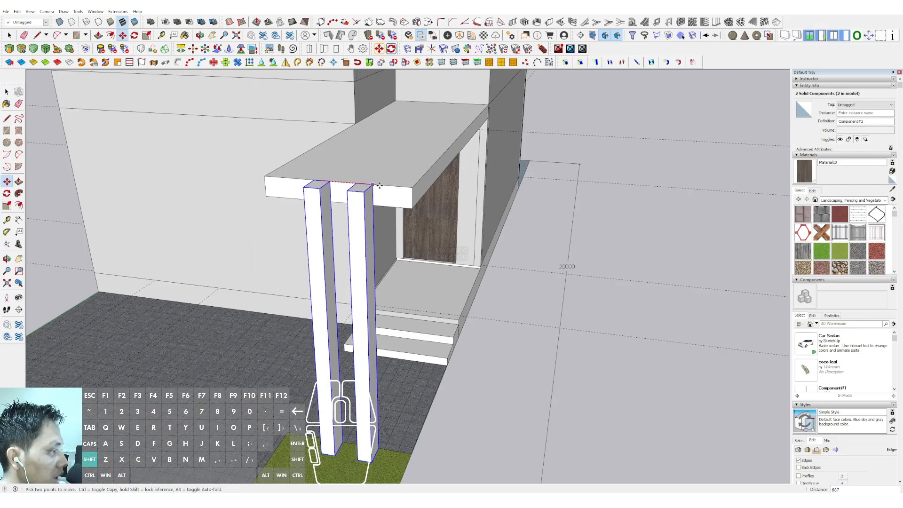
left_click(413, 189)
key("space")
Draw a rectangle 150 mm wide and about 3241 mm high on the entry wall, from the porch's outer corner up to the canopy.
scroll(405, 199, "down", 2)
middle_click_drag(400, 206, 447, 299)
scroll(446, 299, "up", 5)
key("r")
left_click(451, 292)
scroll(442, 193, "down", 1)
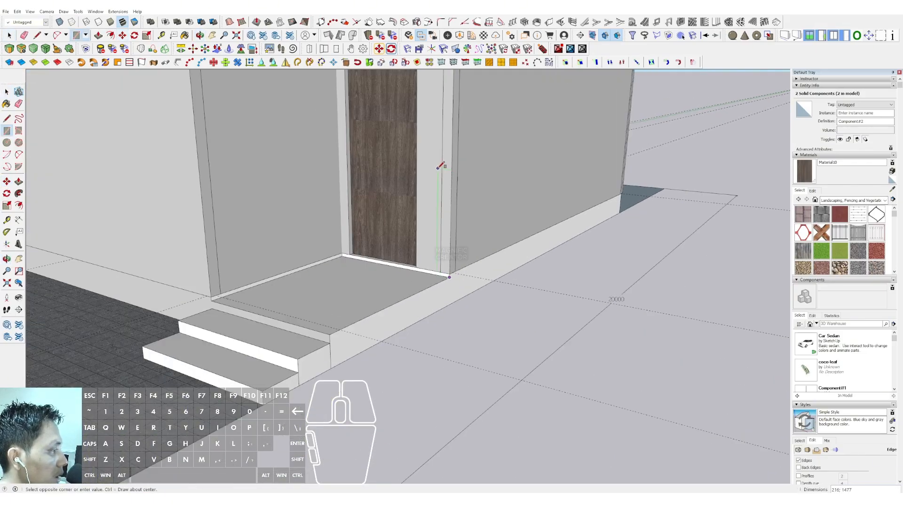
middle_click_drag(441, 155, 441, 131)
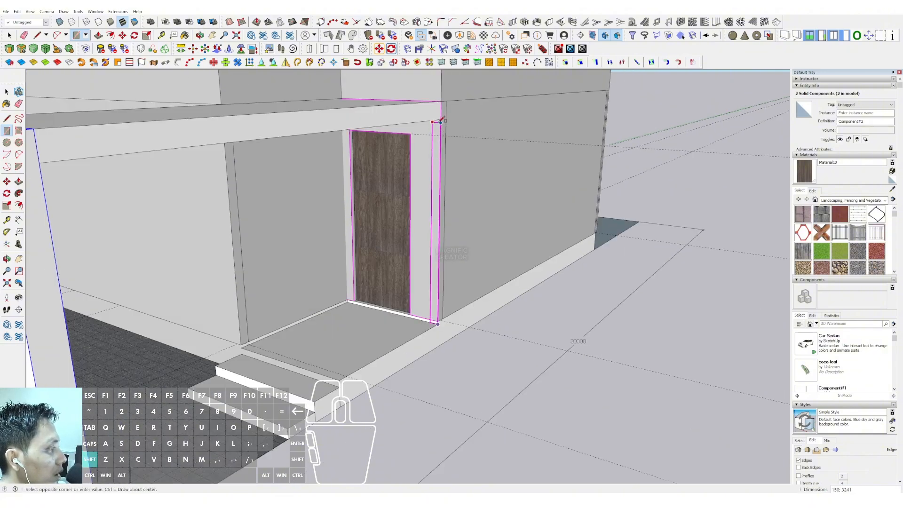
left_click(441, 121)
Extrude the narrow rectangle forward from the entry wall to the posts to form a side wall under the canopy.
left_click(440, 132)
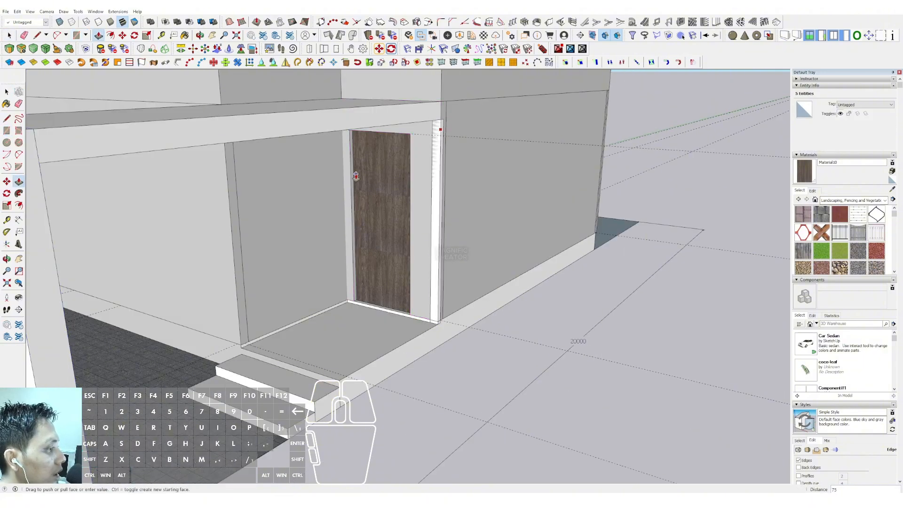
scroll(350, 155, "down", 3)
middle_click_drag(350, 158, 410, 104, "shift")
left_click(296, 298)
key("space")
Open the side wall group and extend its bottom face down to ground level.
scroll(387, 235, "down", 3)
middle_click_drag(397, 212, 404, 155)
left_click(404, 178)
left_click(369, 244)
double_click(400, 223)
left_click(392, 221)
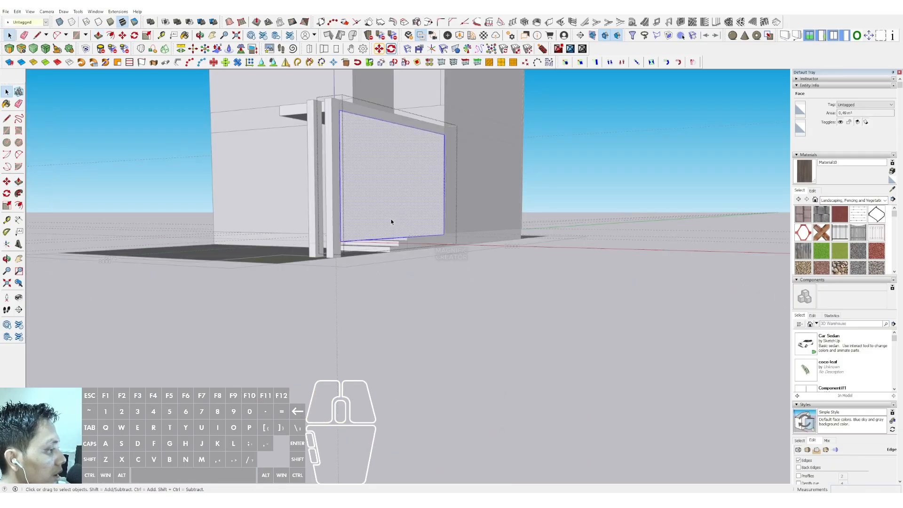
left_click_drag(300, 209, 528, 302)
key("p")
left_click(407, 241)
key("space")
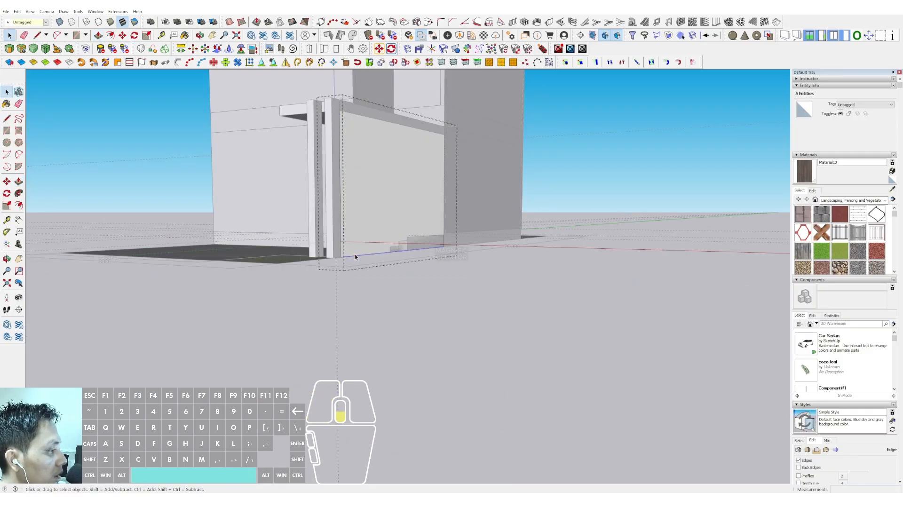
middle_click_drag(354, 254, 574, 246)
left_click(538, 201)
Open the canopy group and extend its inner side face sideways so the slab covers part of the lower front facade.
mouse_move(426, 199)
middle_mouse_down("shift")
mouse_move(437, 260)
mouse_move(444, 239)
mouse_move(381, 224)
mouse_move(419, 257)
middle_mouse_up("shift")
scroll(437, 260, "up", 3)
scroll(431, 263, "down", 2)
scroll(381, 224, "down", 2)
scroll(441, 211, "up", 3)
scroll(441, 210, "up", 1)
triple_click(441, 211)
scroll(441, 210, "up", 1)
middle_click_drag(441, 211, 451, 196)
key("r")
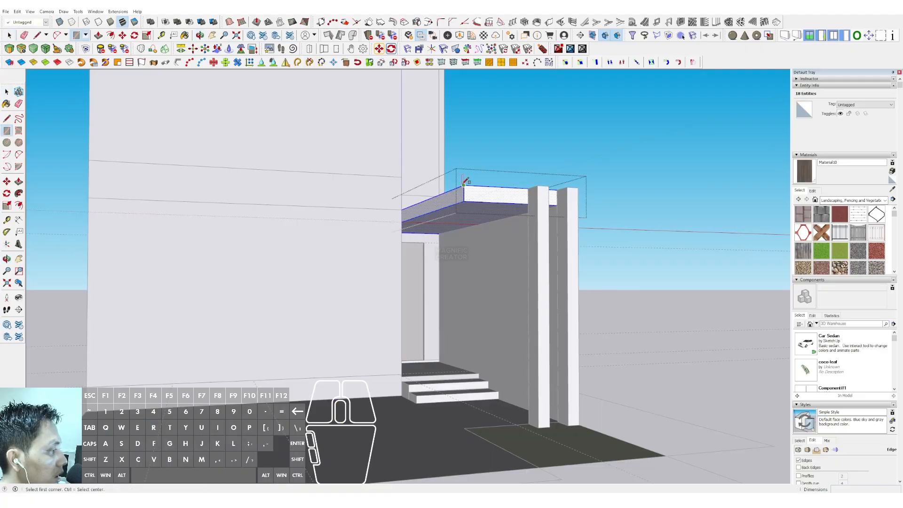
scroll(420, 211, "up", 1)
key("space")
middle_click_drag(385, 226, 459, 206)
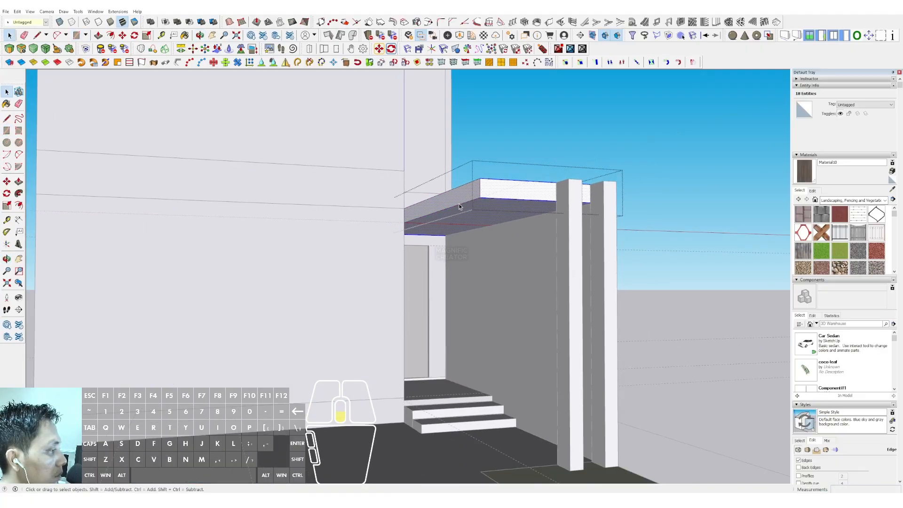
key("p")
scroll(424, 202, "down", 2)
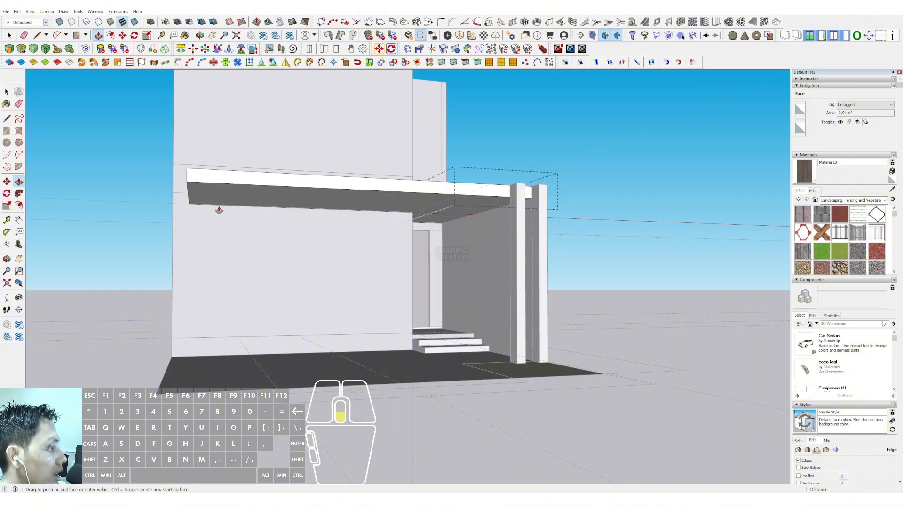
scroll(219, 210, "down", 3)
middle_click_drag(219, 212, 205, 234)
scroll(204, 234, "up", 1)
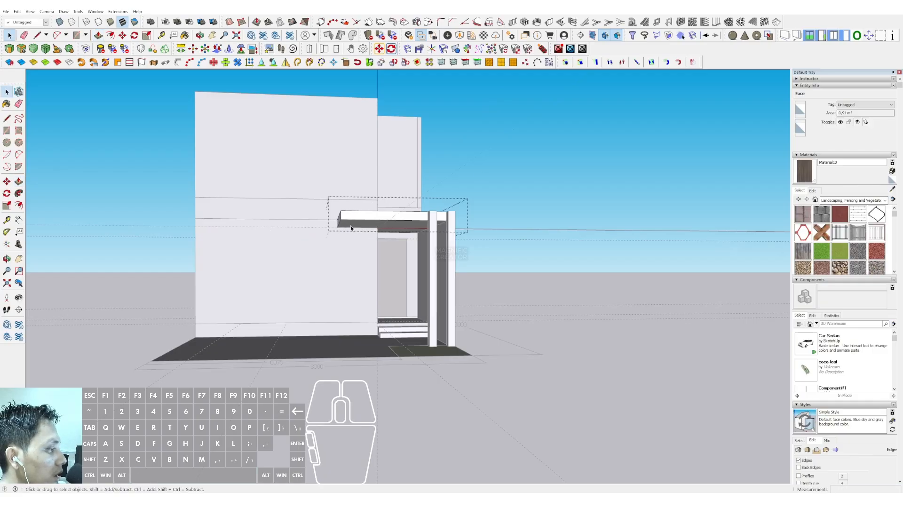
Open the lower front wall group and draw a tall rectangle beside the entrance, down to the wall's base, for an opening.
middle_click_drag(350, 228, 343, 268)
scroll(427, 282, "up", 2)
middle_click_drag(421, 278, 358, 241)
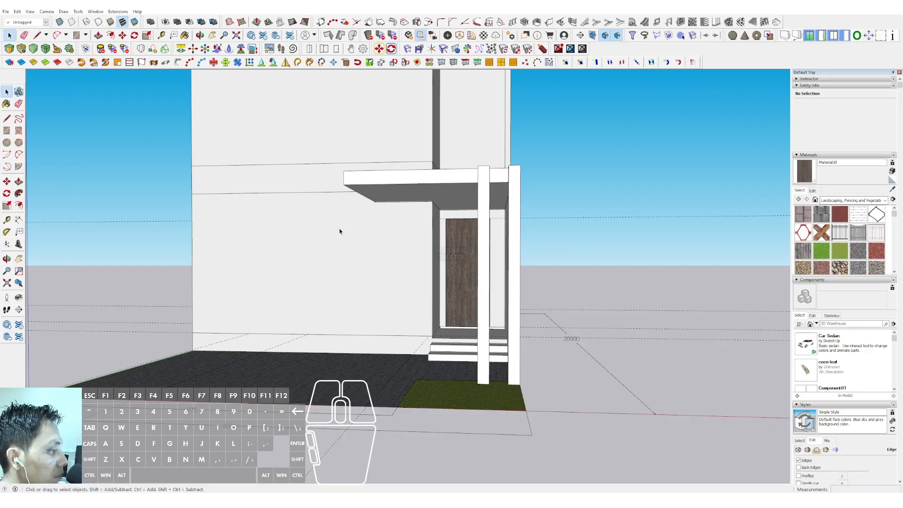
double_click(348, 232)
left_click(350, 233)
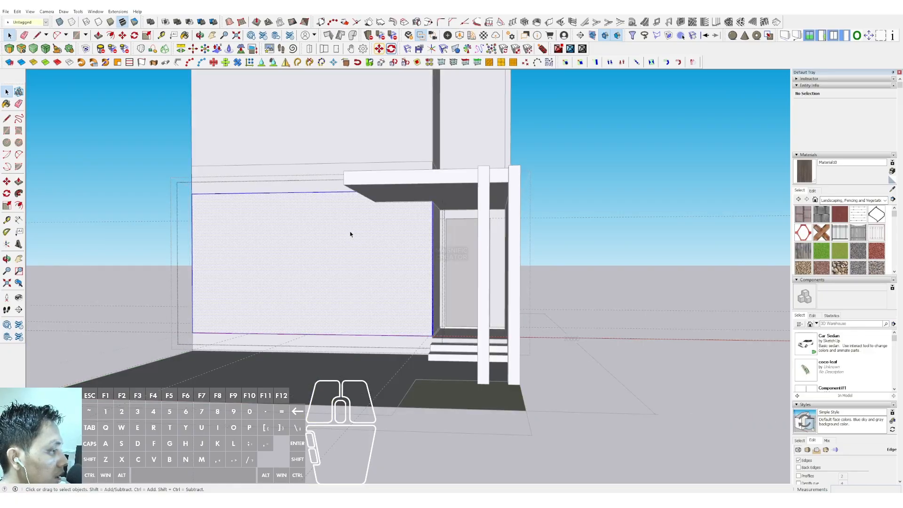
key("r")
left_click(351, 221)
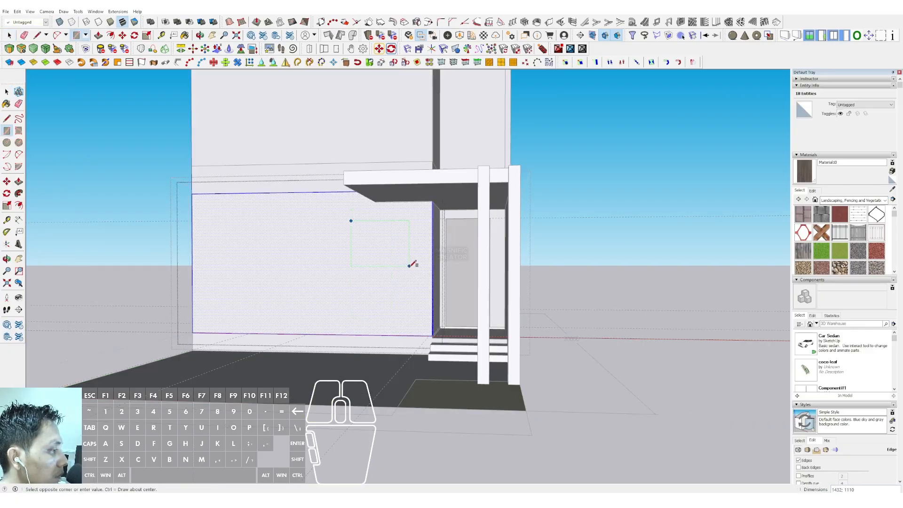
left_click(395, 334)
scroll(389, 280, "up", 5)
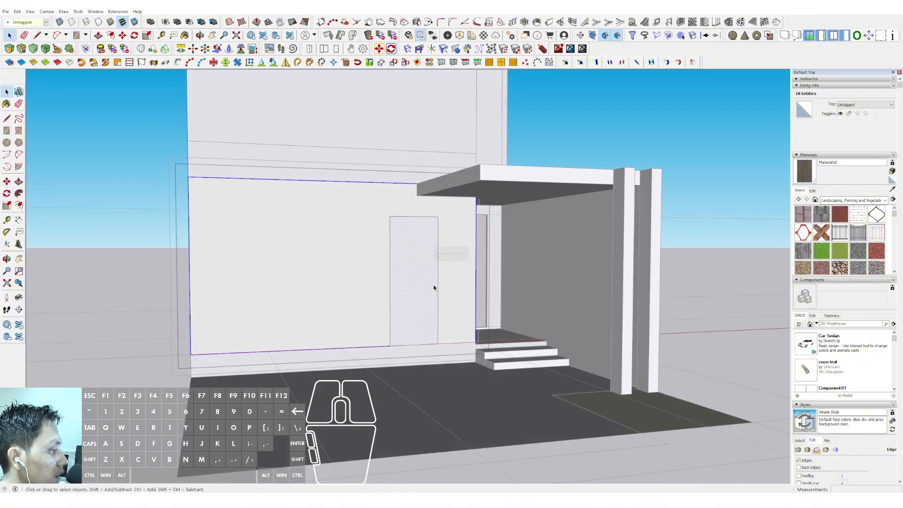
Push the tall rectangle through the lower front wall's thickness to cut out the opening.
key("p")
left_click(419, 248)
left_click(388, 284)
key("space")
Push the opening's top face to align with the top of the entry door and close the wall group.
middle_click_drag(388, 284, 333, 209)
key("p")
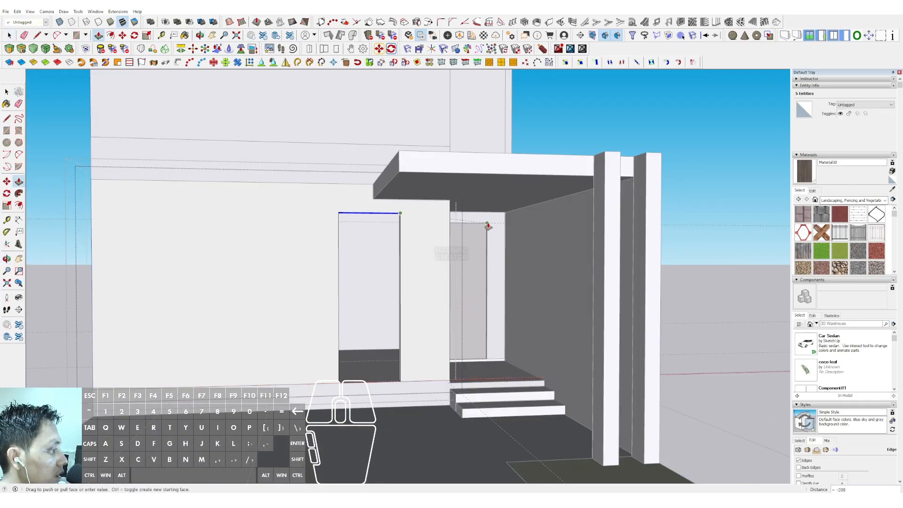
left_click(488, 225)
key("space")
scroll(486, 225, "down", 3)
left_click(615, 134)
Draw a rectangle filling the new wall opening and offset its edges slightly inward to outline a thin frame.
scroll(430, 275, "down", 3)
middle_click_drag(431, 275, 430, 332)
scroll(431, 332, "up", 5)
key("r")
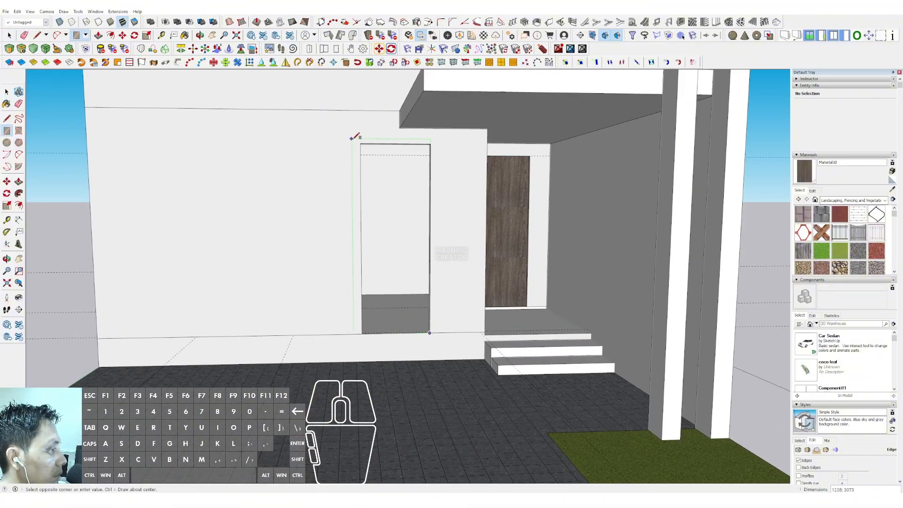
left_click(360, 144)
key("space")
left_click(397, 187)
scroll(400, 187, "up", 5)
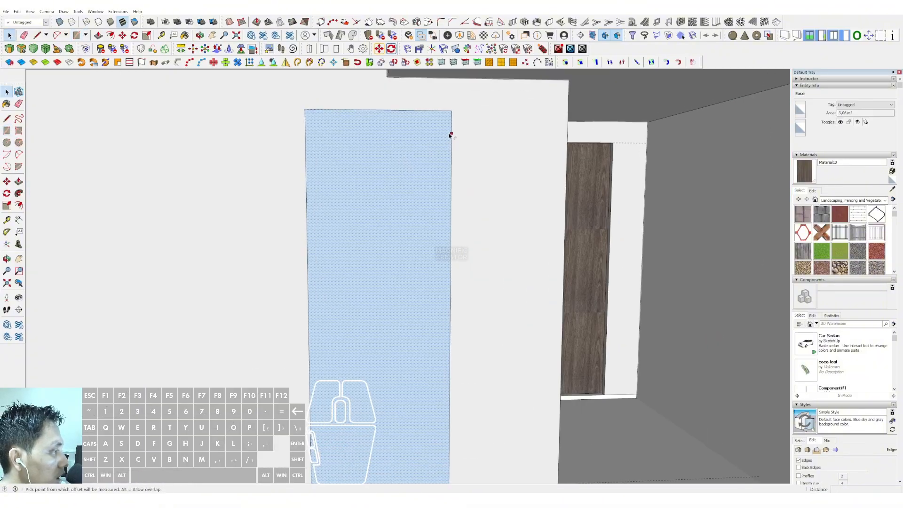
key("f")
left_click(450, 135)
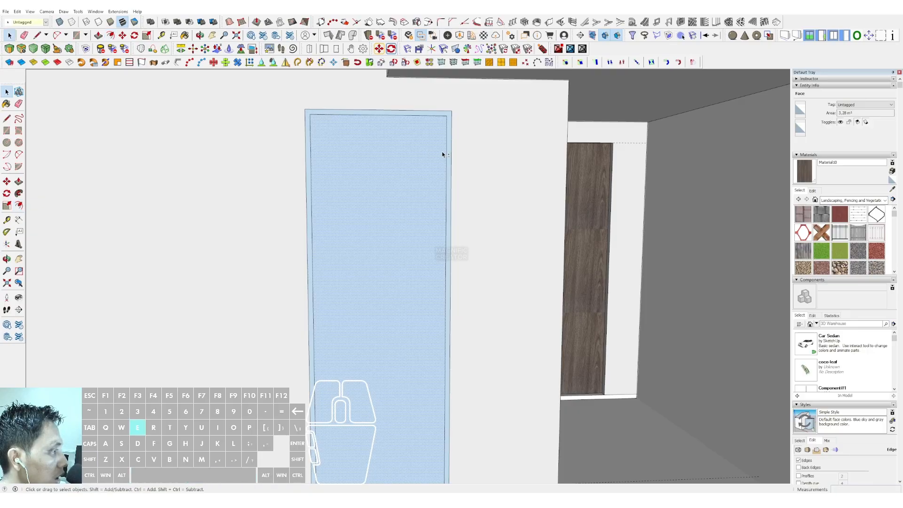
Delete the inner panel of the offset rectangle and extrude the remaining border to give the frame depth.
key("e")
scroll(442, 154, "down", 5)
middle_click_drag(455, 225, 455, 308, "shift")
scroll(452, 306, "up", 6)
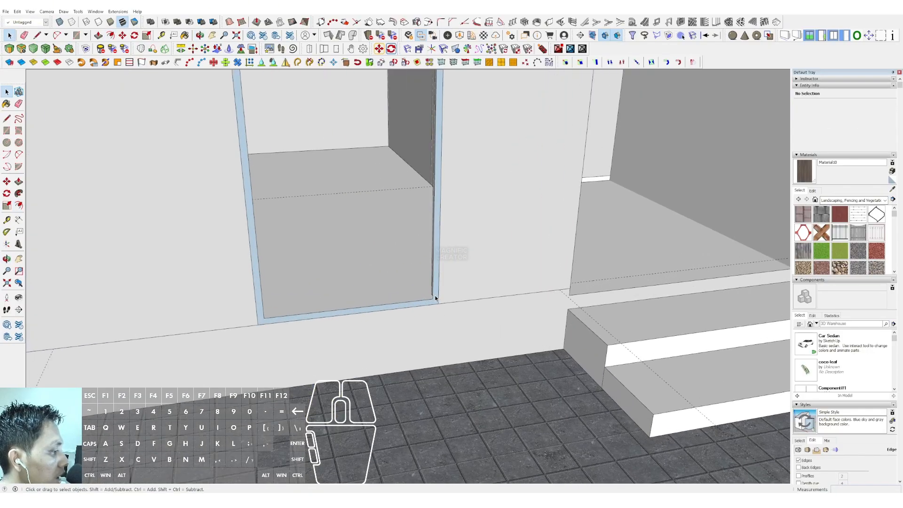
left_click(435, 297)
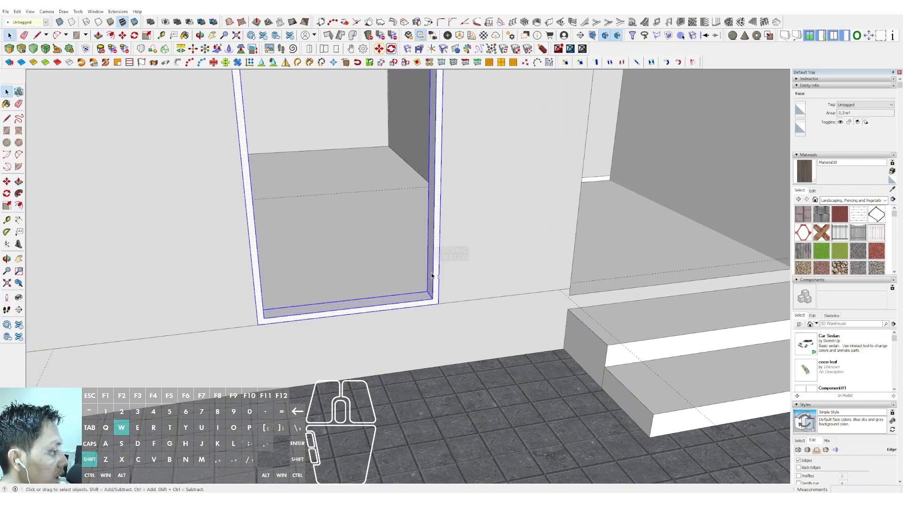
Turn the extruded frame in the lower front wall opening into a group.
key("shift+w")
scroll(434, 277, "down", 2)
middle_click_drag(448, 278, 463, 311, "shift")
scroll(456, 249, "down", 1)
middle_click_drag(458, 342, 469, 400, "shift")
middle_click_drag(469, 400, 475, 268)
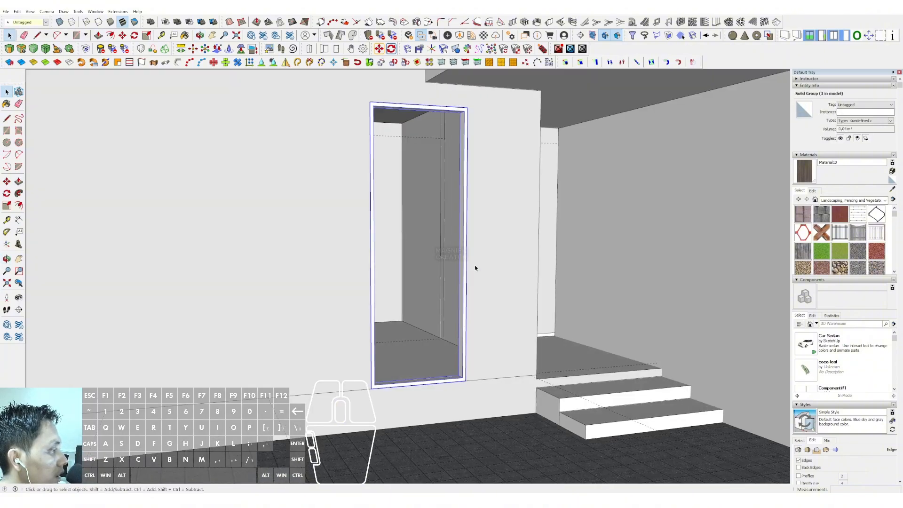
Draw a small rectangle on the frame's inner side and extrude it across to the opposite side as a horizontal crossbar.
scroll(471, 273, "up", 2)
key("r")
scroll(464, 269, "up", 3)
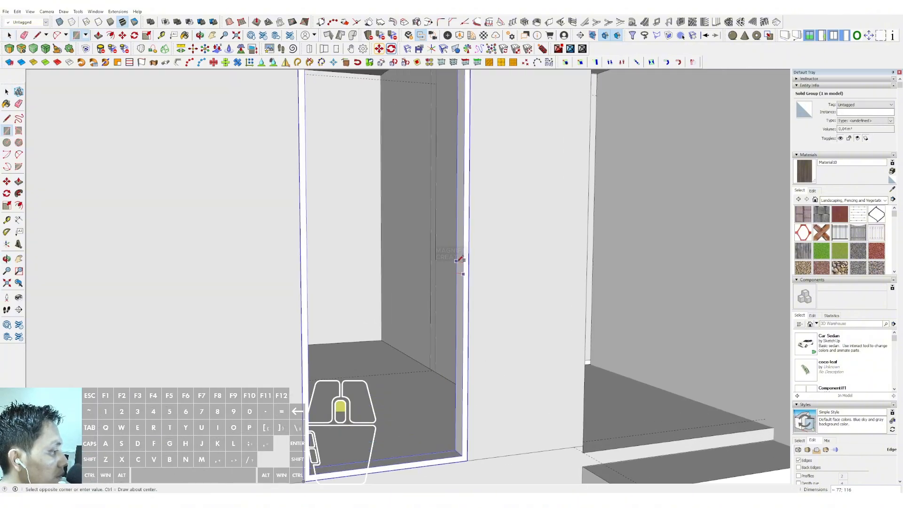
left_click(456, 267)
key("space")
key("p")
left_click(459, 270)
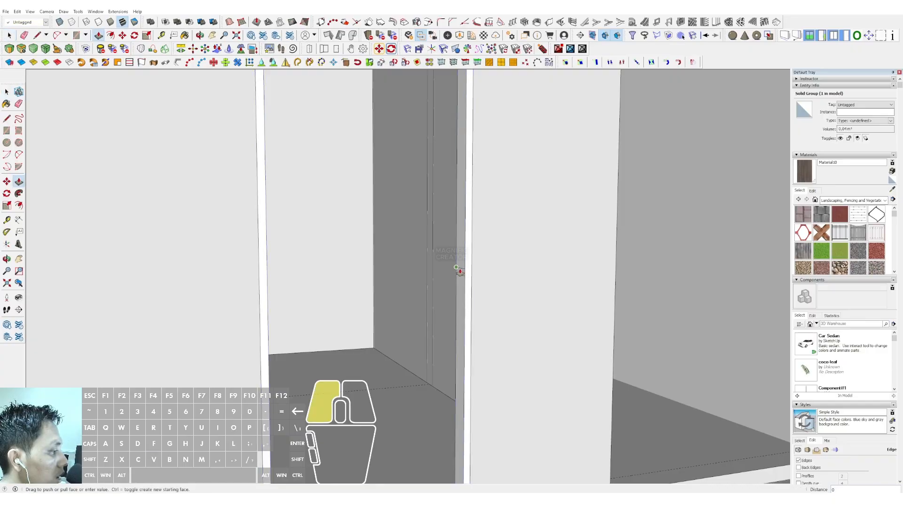
left_click(267, 249)
key("space")
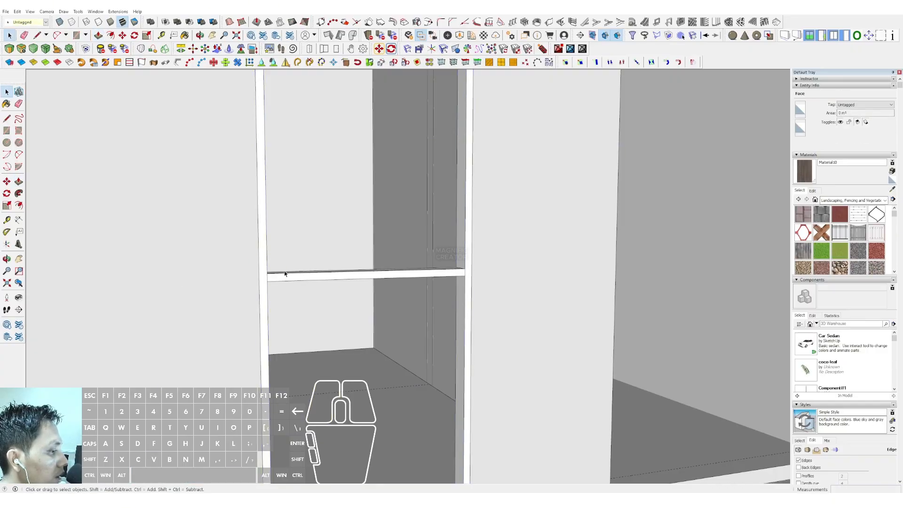
Paint the frame and crossbar with the dark grey Color M07 and group them together.
scroll(564, 255, "down", 6)
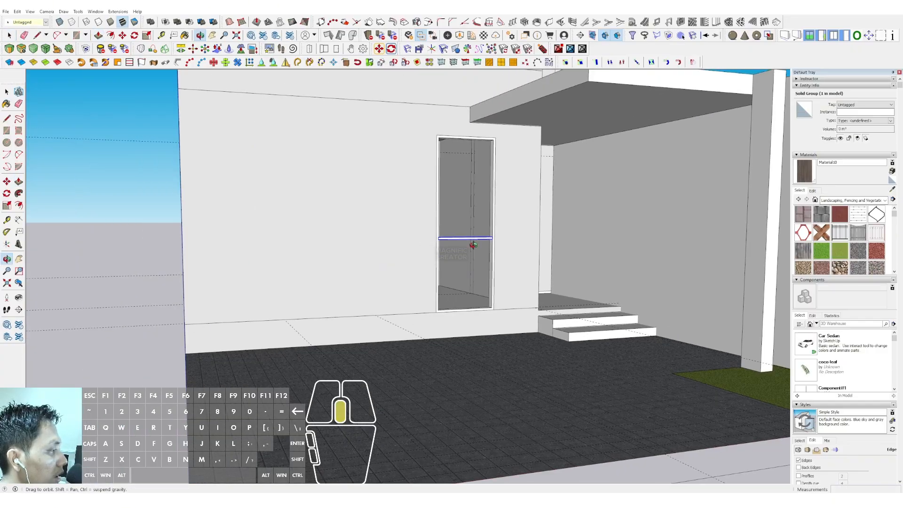
left_click(885, 200)
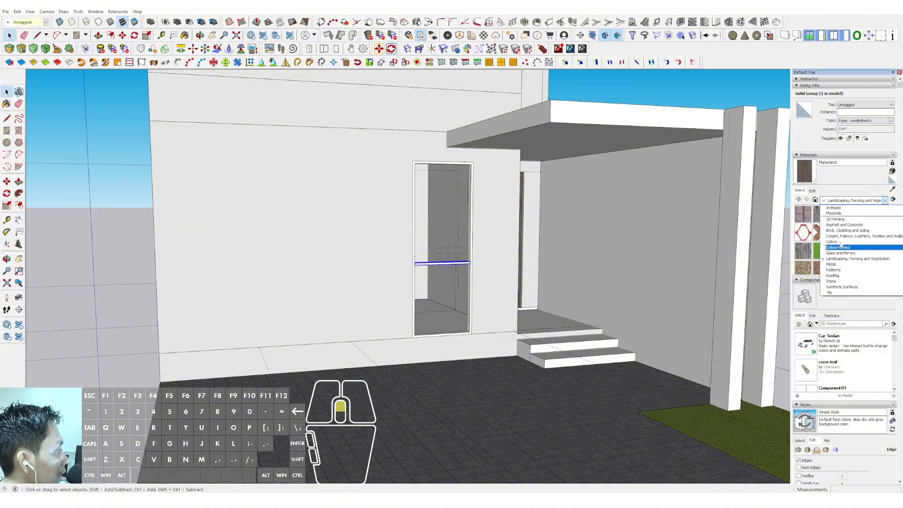
left_click(837, 242)
scroll(830, 239, "down", 10)
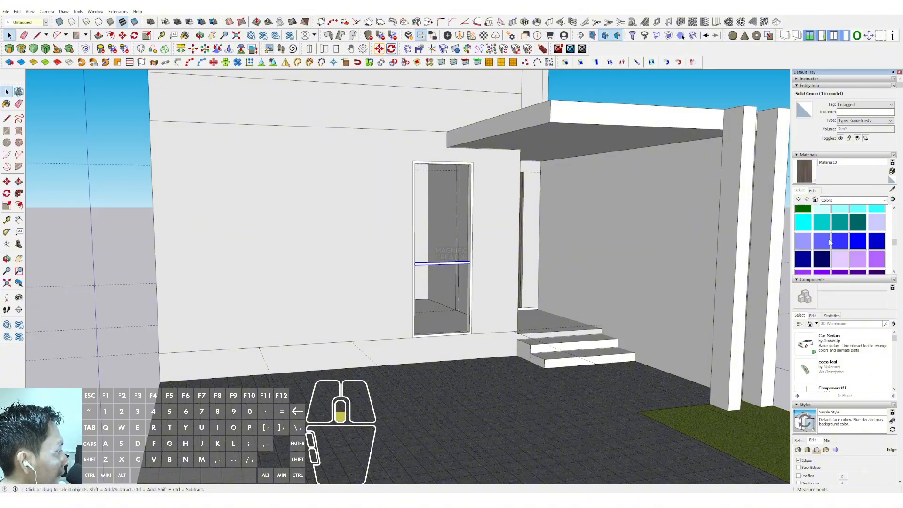
left_click(858, 242)
scroll(469, 251, "up", 3)
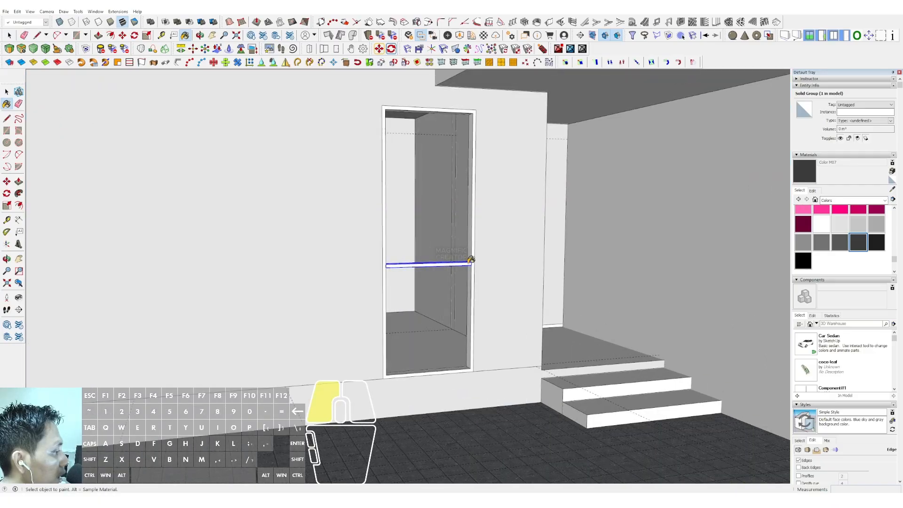
left_click(470, 245)
right_click(470, 241)
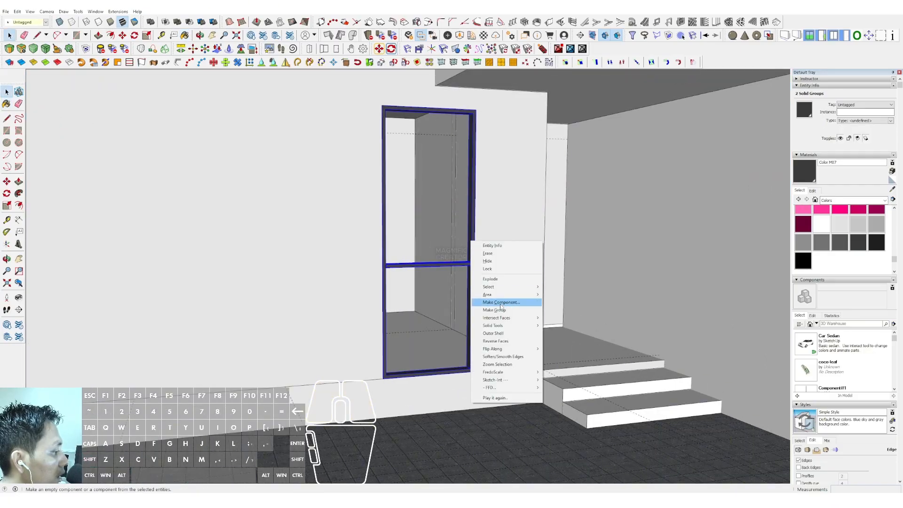
left_click(478, 312)
Copy the window frame group straight up onto the base of the upper storey's front wall.
scroll(481, 300, "down", 5)
middle_click_drag(485, 291, 489, 333, "shift")
scroll(505, 381, "up", 3)
key("m")
scroll(453, 376, "up", 1)
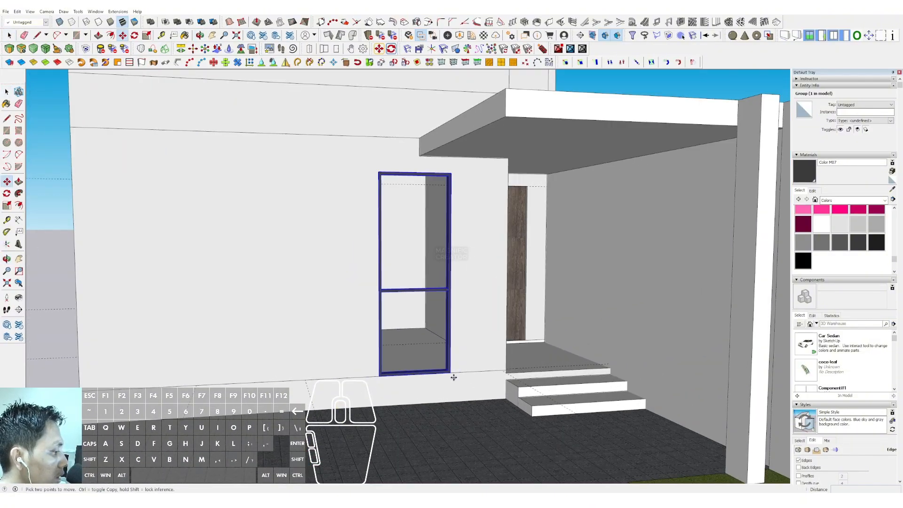
key("ctrl")
left_click(452, 375)
scroll(466, 206, "down", 2, "shift")
middle_click_drag(467, 206, 461, 327, "shift")
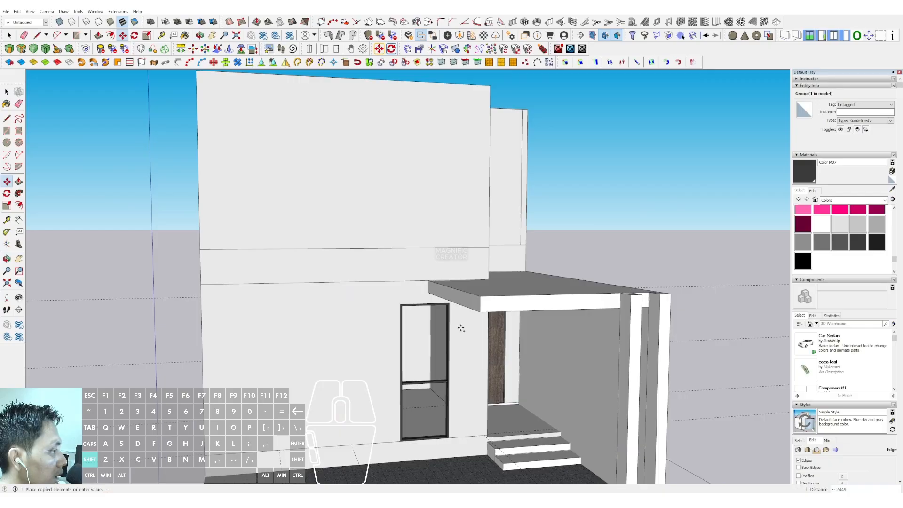
left_click(454, 247)
key("space")
Open the upper front wall group for editing and draw a rectangle matching the outline of the copied window frame.
scroll(458, 195, "up", 2)
middle_click_drag(458, 189, 473, 196, "shift")
double_click(485, 161)
left_click(484, 162)
middle_click_drag(480, 164, 472, 199, "shift")
triple_click(471, 185)
scroll(461, 148, "up", 2)
key("r")
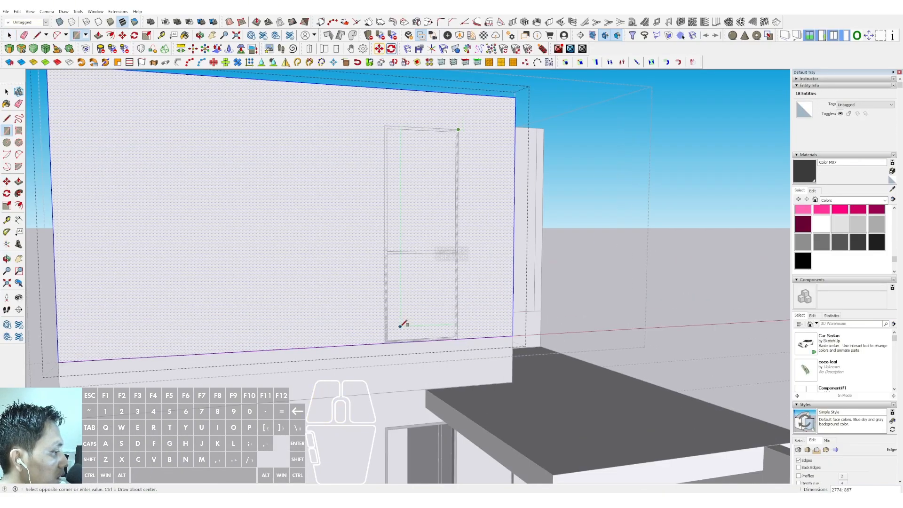
scroll(403, 325, "up", 1)
left_click(385, 339)
key("space")
Push the rectangle through the upper front wall to cut the window opening and close the wall group.
middle_click_drag(390, 339, 424, 294)
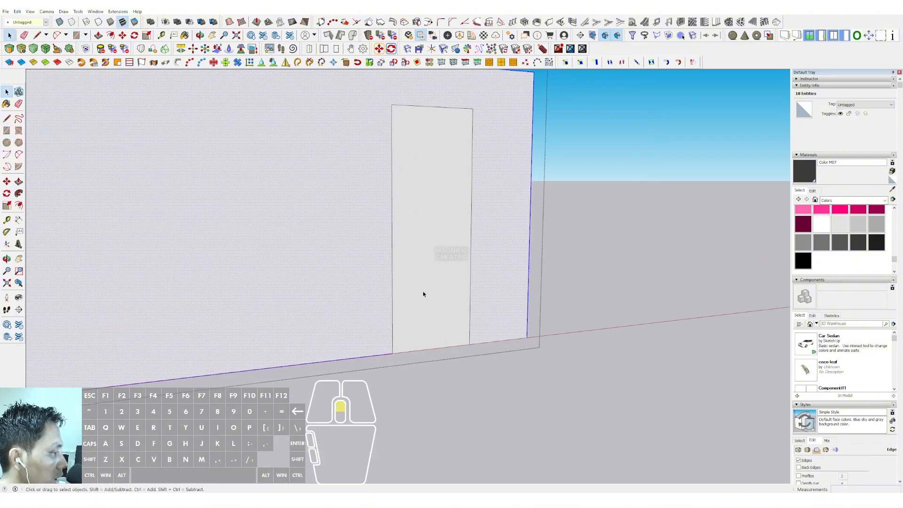
left_click(447, 256)
left_click(416, 264)
key("space")
scroll(458, 240, "down", 3)
left_click(627, 127)
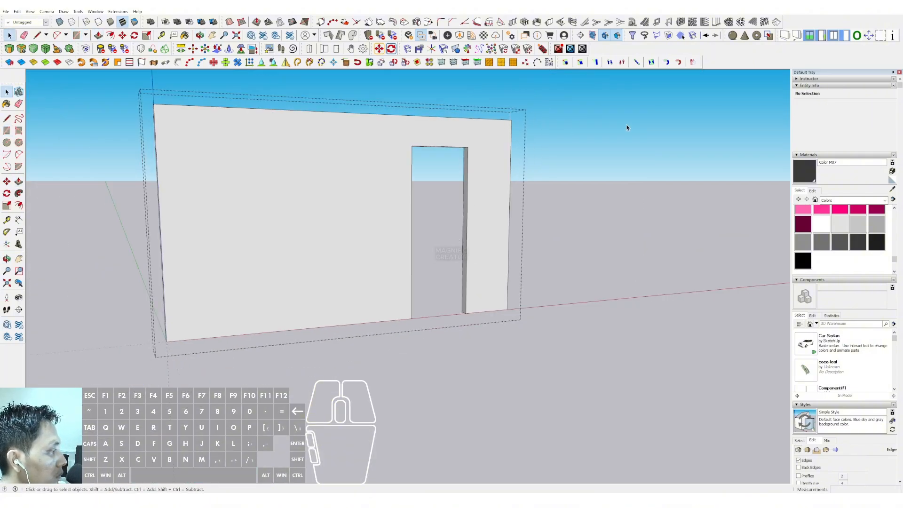
left_click(644, 138)
Trace lines along the outer top corners of the upper storey walls to outline a closed roof face.
scroll(431, 239, "down", 4)
middle_click_drag(431, 239, 444, 275)
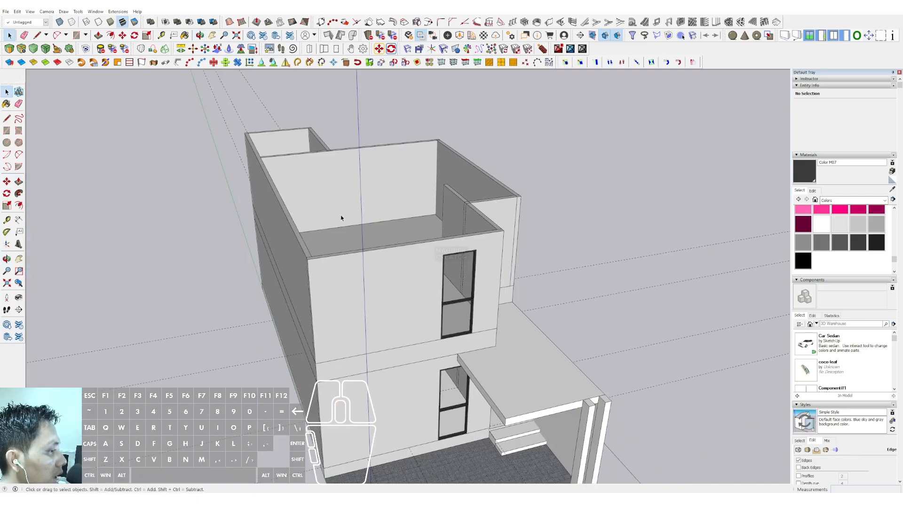
middle_click_drag(301, 242, 324, 262)
key("l")
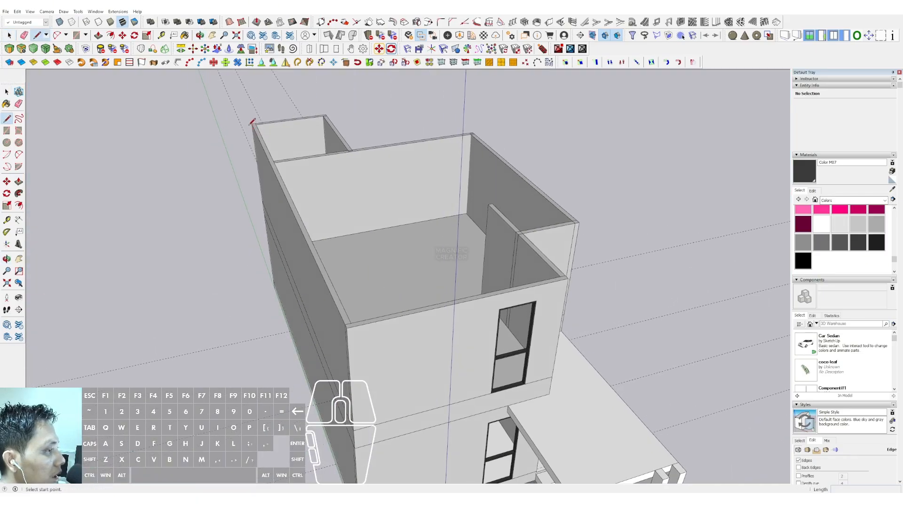
left_click(568, 278)
middle_click_drag(565, 277, 534, 278)
scroll(522, 267, "up", 4)
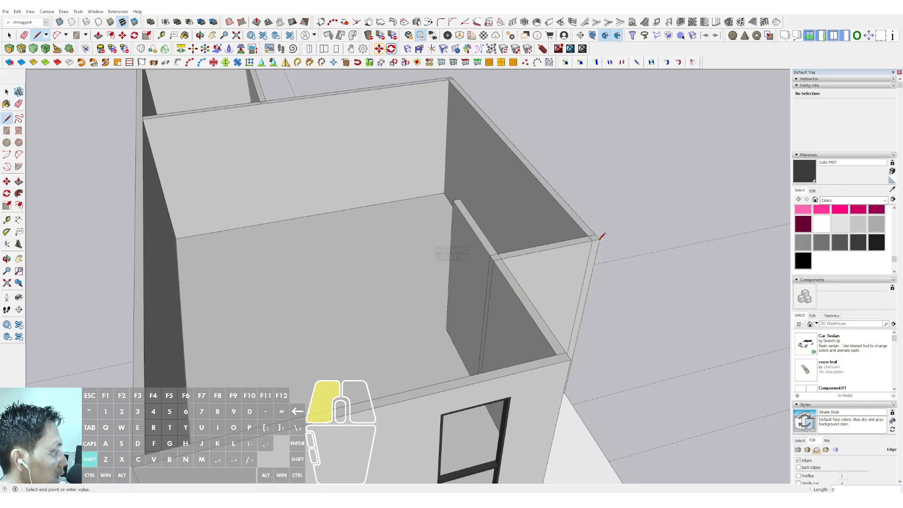
scroll(600, 237, "down", 3)
middle_click_drag(574, 298, 518, 195)
scroll(531, 187, "up", 4)
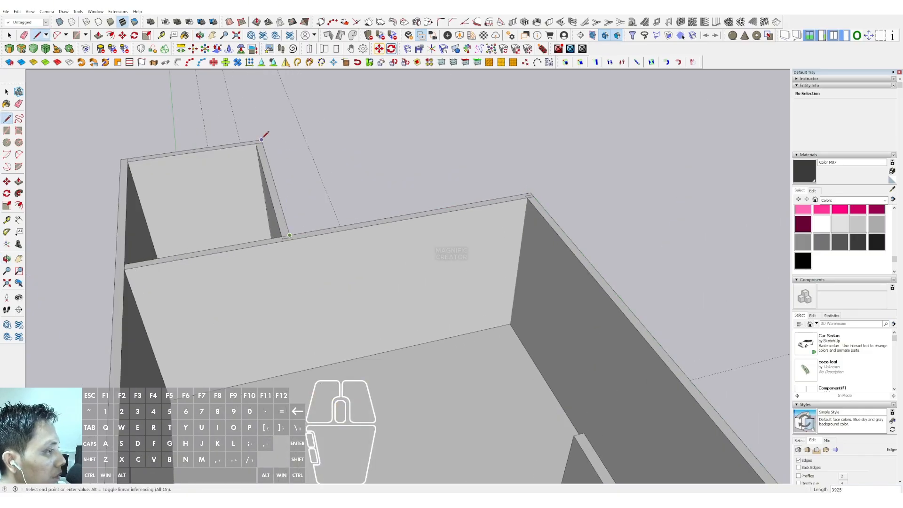
left_click(121, 159)
Select the roof face with its edges and extrude it upward into a thin roof slab.
scroll(206, 191, "down", 3)
key("space")
double_click(298, 236)
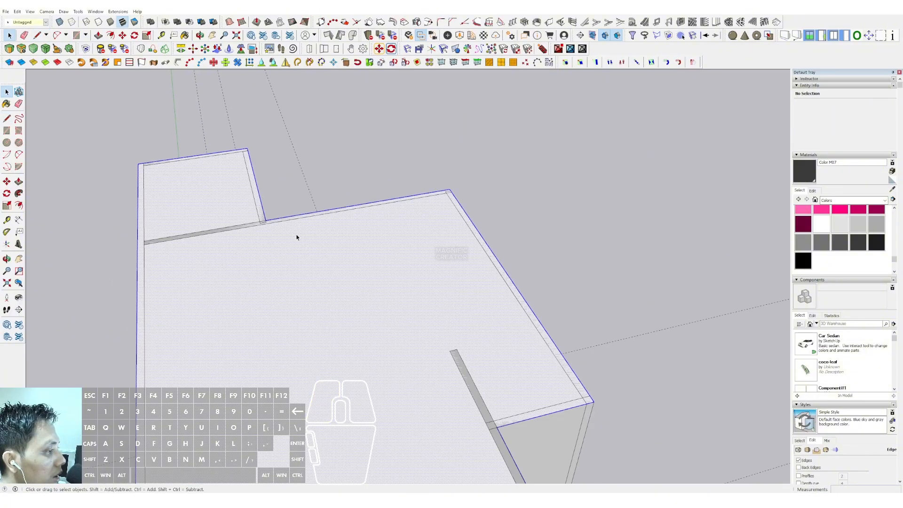
middle_click_drag(299, 236, 352, 197)
scroll(371, 240, "up", 3)
key("p")
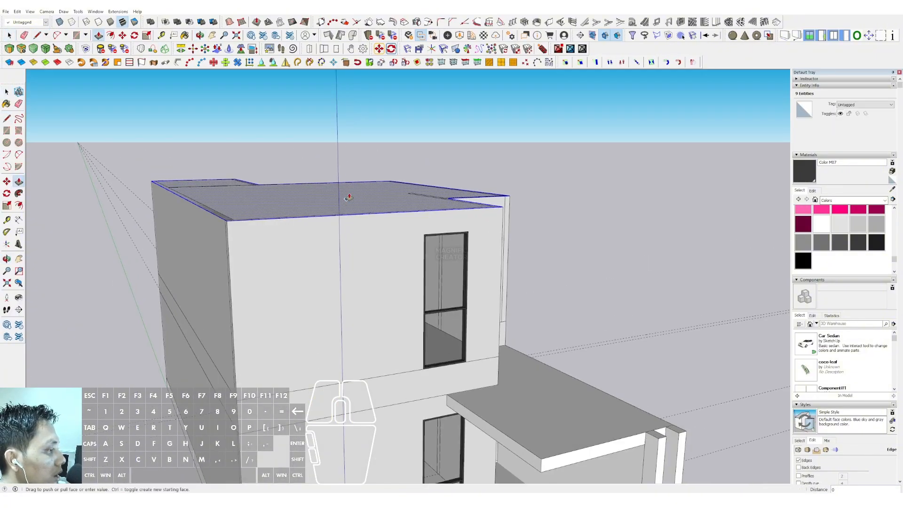
left_click_drag(351, 202, 351, 192)
Group the roof slab and paint it with the light grey Color M02.
right_click(352, 192)
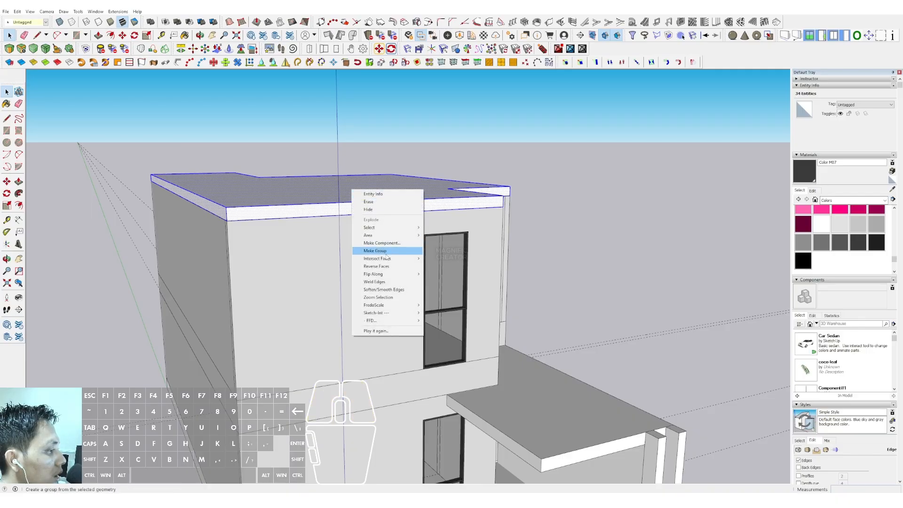
left_click(385, 250)
left_click(390, 229)
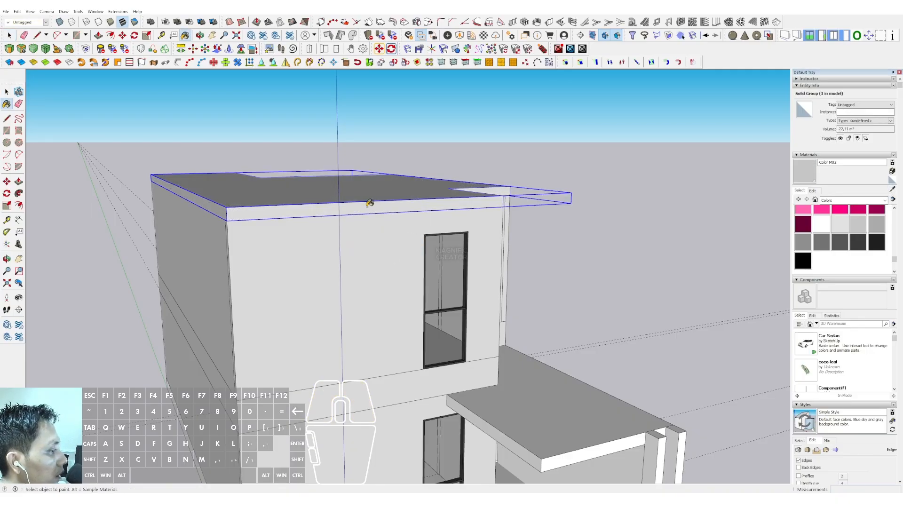
Draw a rectangle about 5300 by 10150 mm on top of the roof slab, reaching its front edge.
middle_click_drag(371, 200, 277, 148)
key("r")
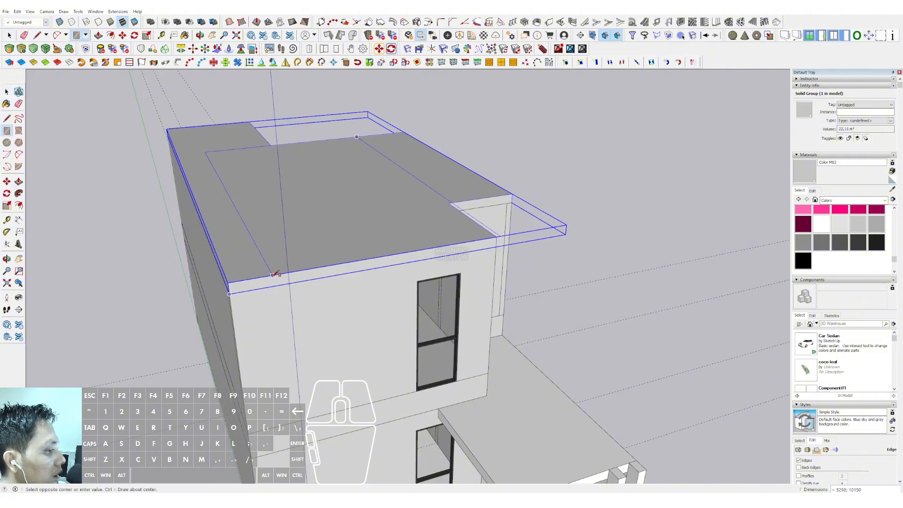
left_click(274, 273)
middle_click_drag(323, 258, 378, 201)
Extrude the roof rectangle upward into a second slab and pull its front face out beyond the facade.
key("p")
left_click(379, 201)
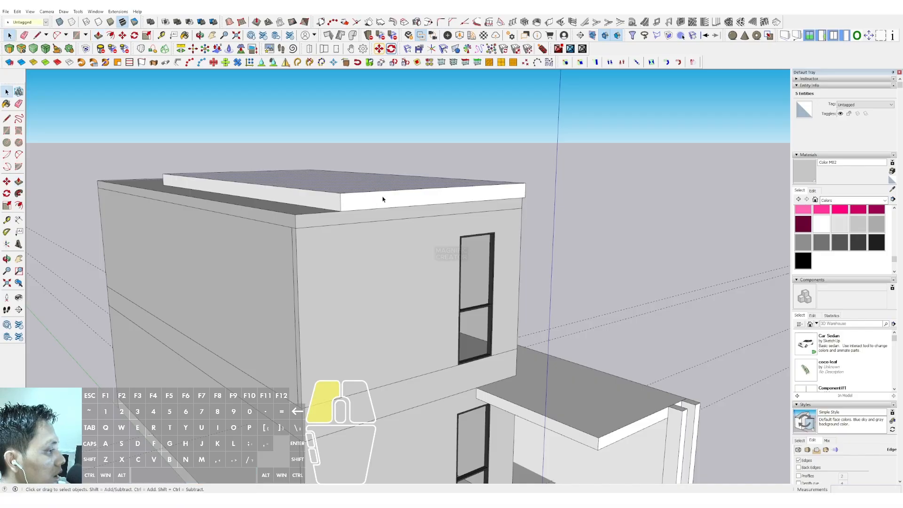
left_click(431, 205)
key("space")
middle_click_drag(431, 205, 386, 183)
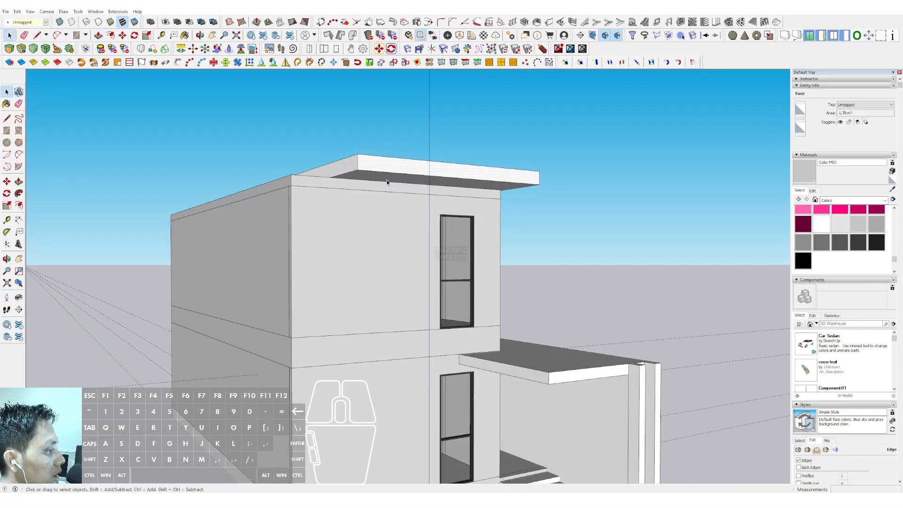
Group the overhanging upper slab and paint it with the dark grey Color M07.
right_click(383, 172)
left_click(414, 234)
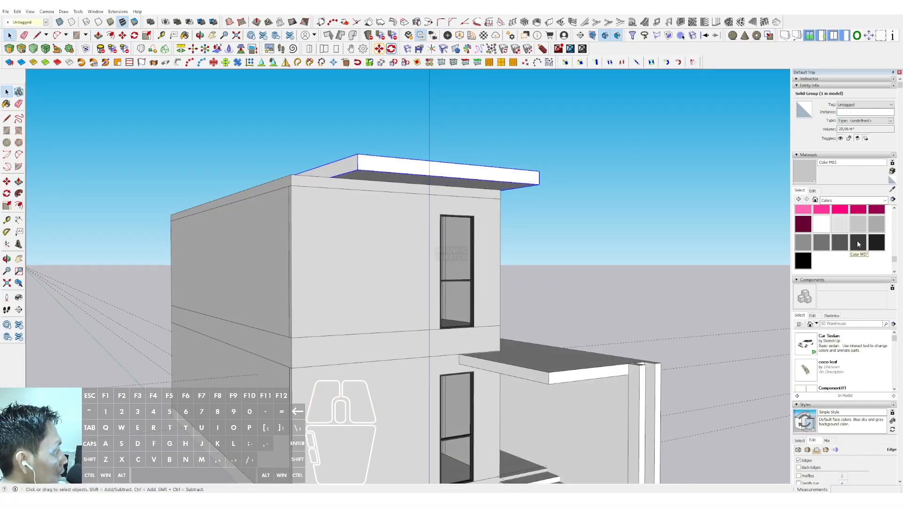
left_click(447, 169)
Move the dark upper slab straight up to leave a gap above the roof.
mouse_move(448, 169)
middle_mouse_down()
mouse_move(396, 155)
mouse_move(373, 130)
mouse_move(393, 187)
mouse_move(409, 112)
mouse_move(390, 197)
mouse_move(371, 201)
mouse_move(354, 234)
mouse_move(286, 147)
middle_mouse_up()
key("m")
left_click(372, 207)
left_click(371, 201)
key("space")
Draw a smaller rectangle on top of the dark slab, inset from its edges.
key("r")
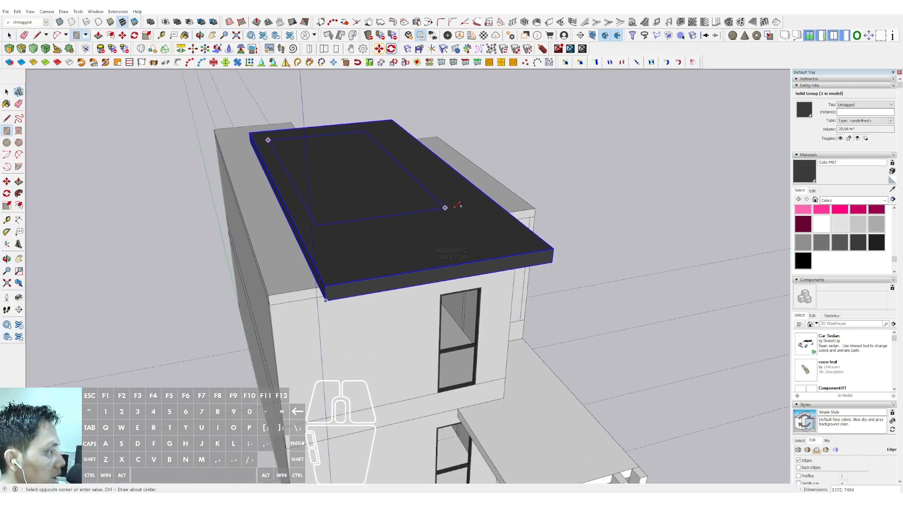
left_click(490, 208)
key("space")
Turn the inset rectangle into a recessed block filling the gap beneath the dark slab and paint it with Color M05.
left_click_drag(313, 225, 290, 260)
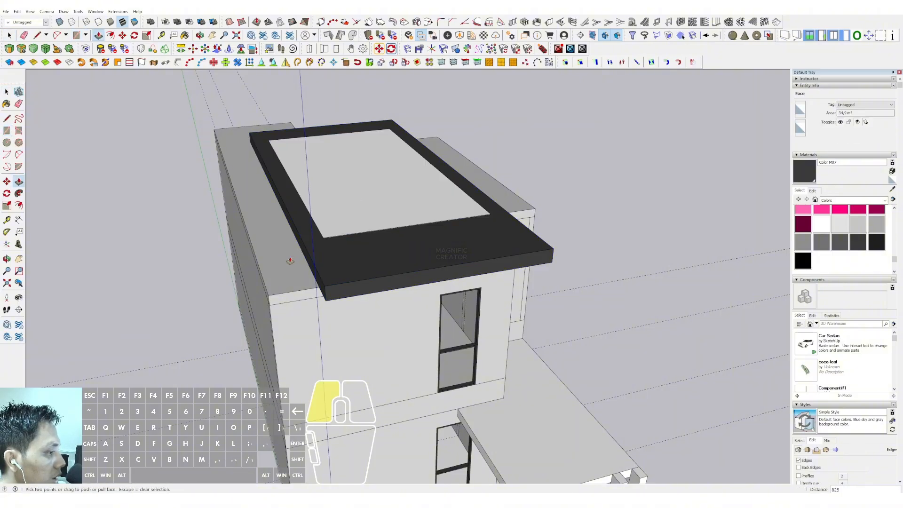
left_click_drag(330, 225, 327, 305)
key("space")
middle_click_drag(383, 298, 399, 174)
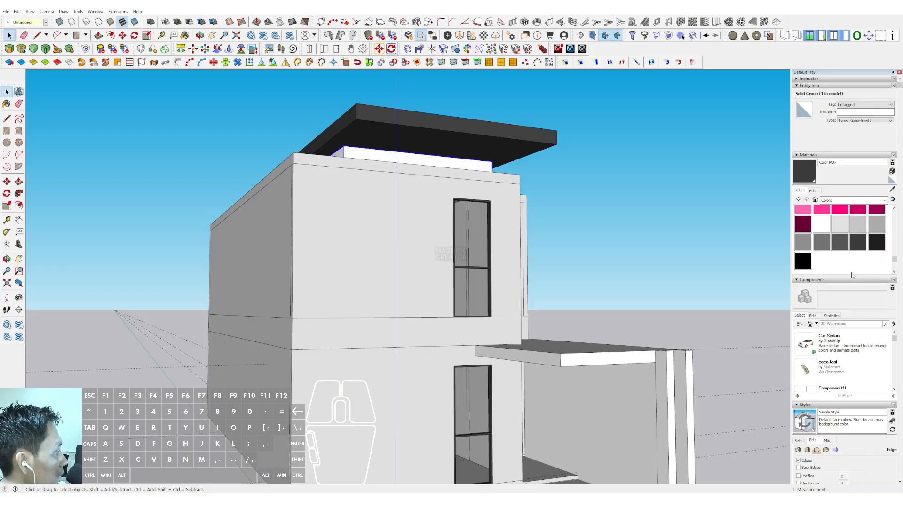
left_click(376, 151)
Open the lower storey wall group and move the front wall's outer end inward, away from the side wall.
mouse_move(376, 152)
middle_mouse_down()
mouse_move(405, 241)
mouse_move(334, 252)
mouse_move(435, 240)
mouse_move(422, 257)
mouse_move(314, 269)
mouse_move(372, 270)
middle_mouse_up()
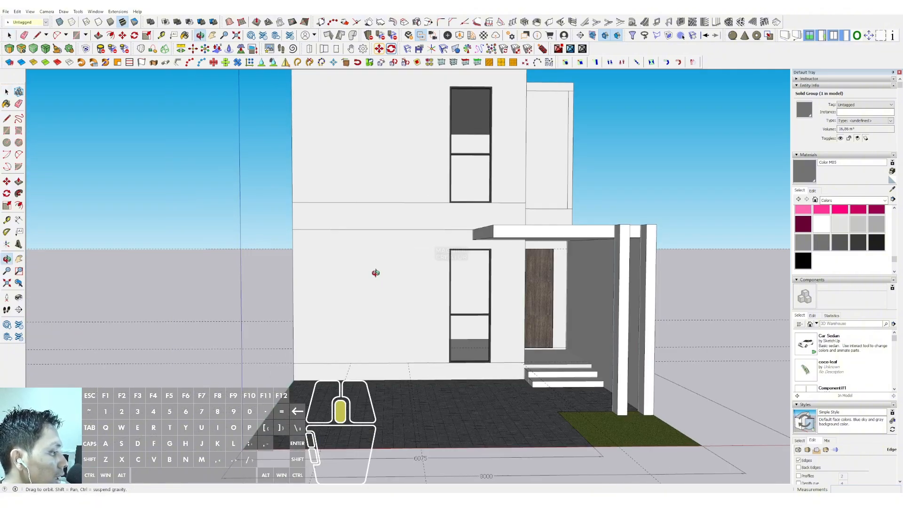
scroll(337, 303, "up", 2)
middle_click_drag(336, 302, 429, 258)
scroll(399, 287, "up", 3)
double_click(399, 286)
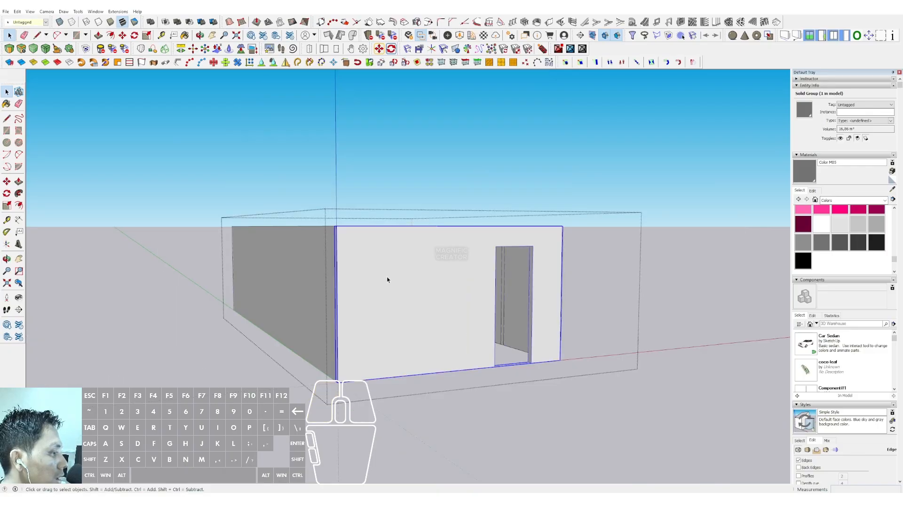
double_click(388, 279)
left_click_drag(315, 209, 389, 429)
key("v")
left_click_drag(336, 362, 417, 345)
key("space")
Show the rest of the model and push the front wall's end face back about 960 mm towards the window.
key("i")
scroll(411, 345, "up", 3)
middle_click_drag(411, 346, 438, 383)
scroll(438, 384, "up", 2)
key("p")
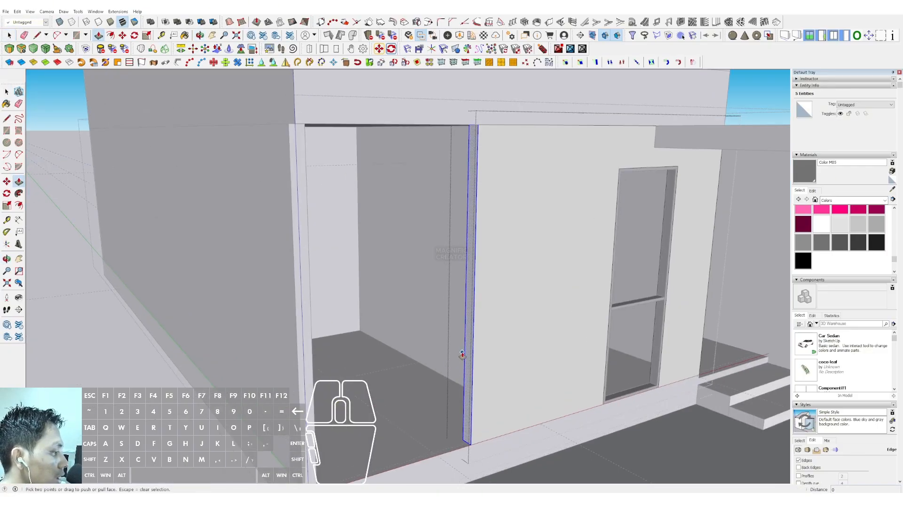
key("space")
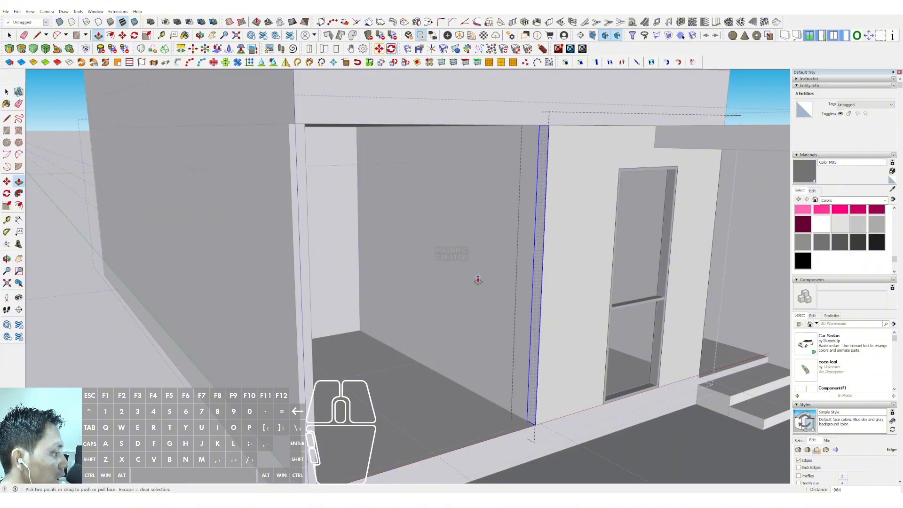
Extend the lower side wall's front end forward beyond the front facade.
scroll(475, 282, "down", 2)
left_click(361, 322)
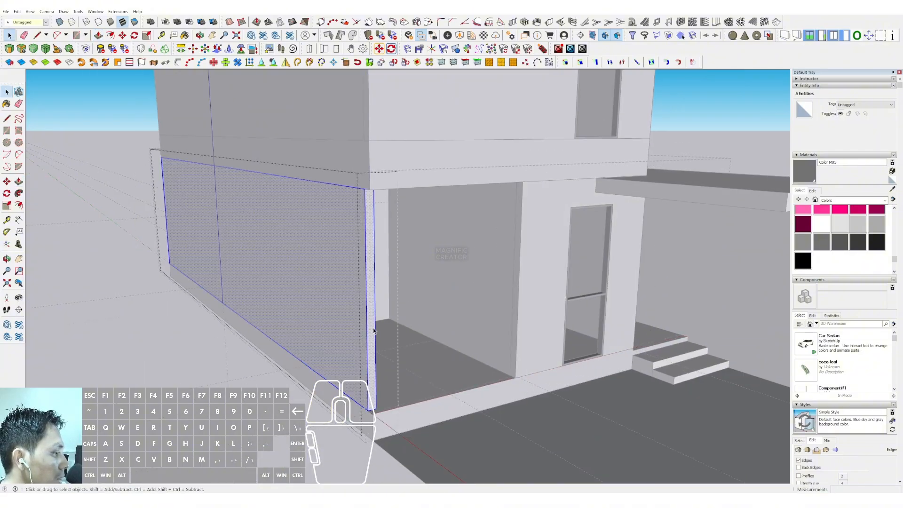
key("v")
middle_click_drag(361, 322, 282, 241)
scroll(394, 338, "down", 3)
mouse_move(301, 275)
middle_mouse_down()
mouse_move(325, 250)
mouse_move(308, 274)
middle_mouse_up()
left_click(487, 266)
key("space")
middle_click_drag(316, 230, 342, 201)
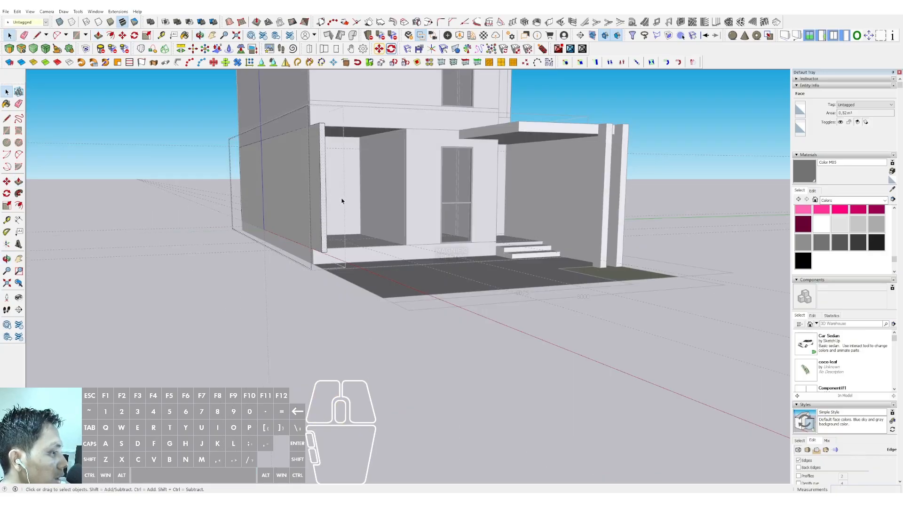
Extend the bottom face of the lower side wall's front part down to the ground and close the wall group.
key("p")
scroll(326, 256, "up", 2)
key("space")
scroll(354, 279, "down", 1)
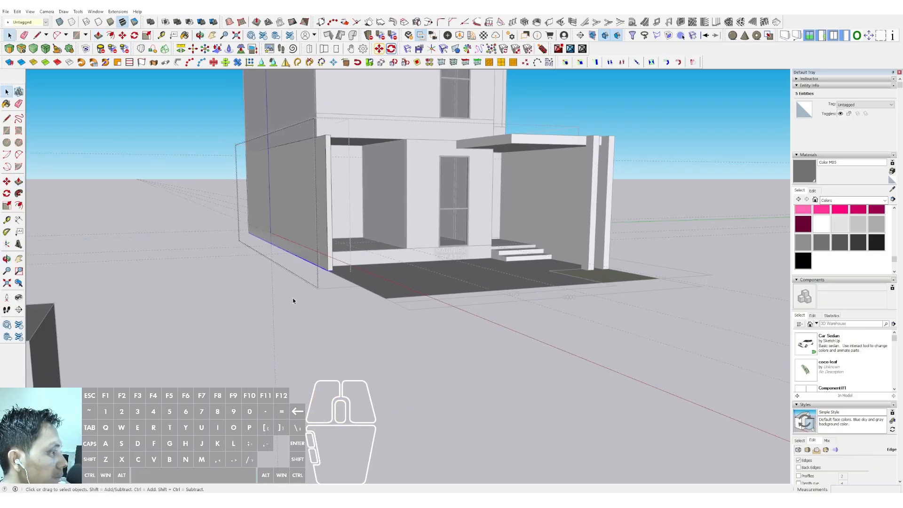
left_click(292, 303)
left_click(292, 304)
Draw a narrow rectangle 150 mm wide on the front wall's end face, at the top corner of the open bay.
middle_click_drag(348, 282, 394, 260)
scroll(371, 276, "up", 3)
scroll(385, 259, "down", 1)
scroll(381, 249, "up", 3)
scroll(413, 225, "up", 1)
middle_click_drag(429, 187, 446, 203, "shift")
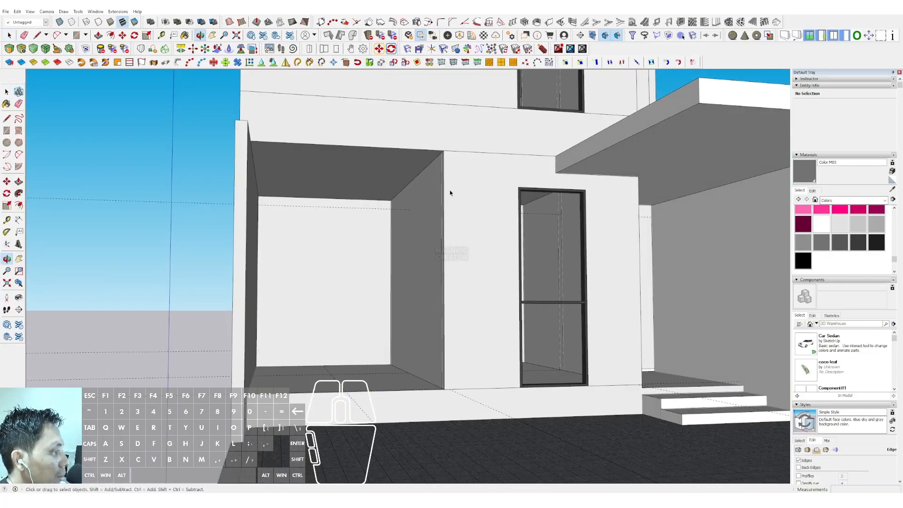
scroll(444, 158, "up", 3)
scroll(446, 166, "up", 1)
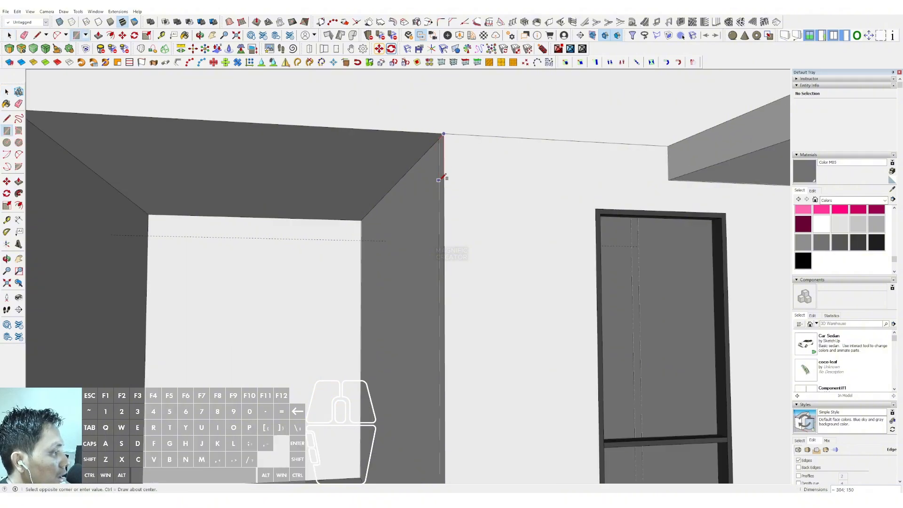
key("space")
scroll(444, 198, "up", 1)
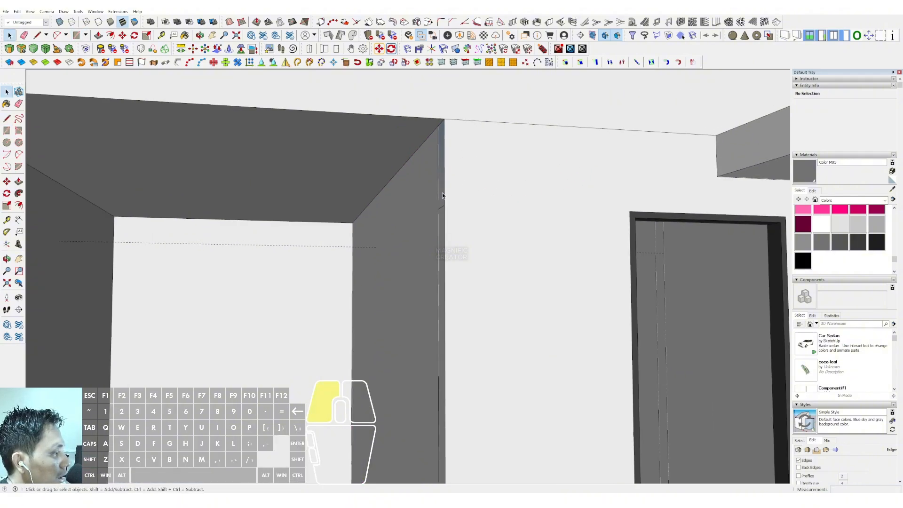
Extrude the narrow rectangle across the open bay to the side wall and group the resulting beam.
left_click(444, 186)
scroll(355, 190, "down", 3)
middle_click_drag(355, 190, 369, 199)
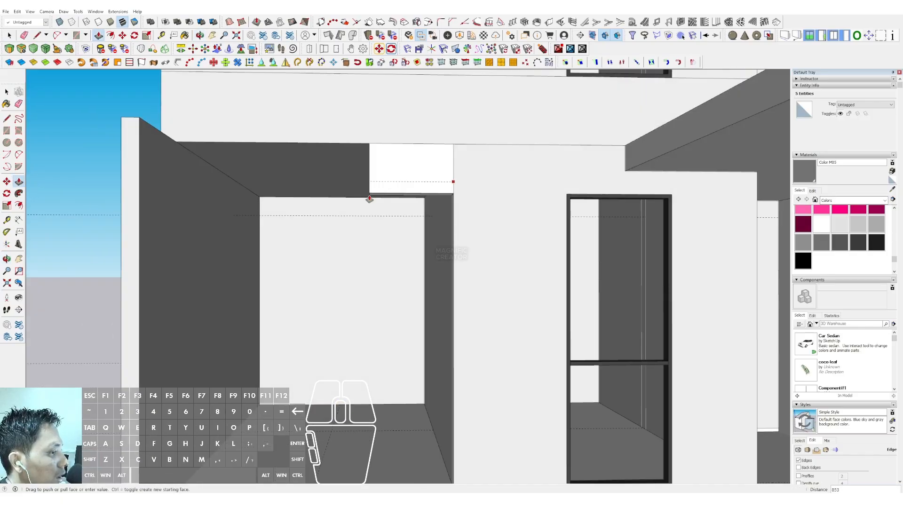
left_click(199, 221)
key("space")
left_click(227, 171)
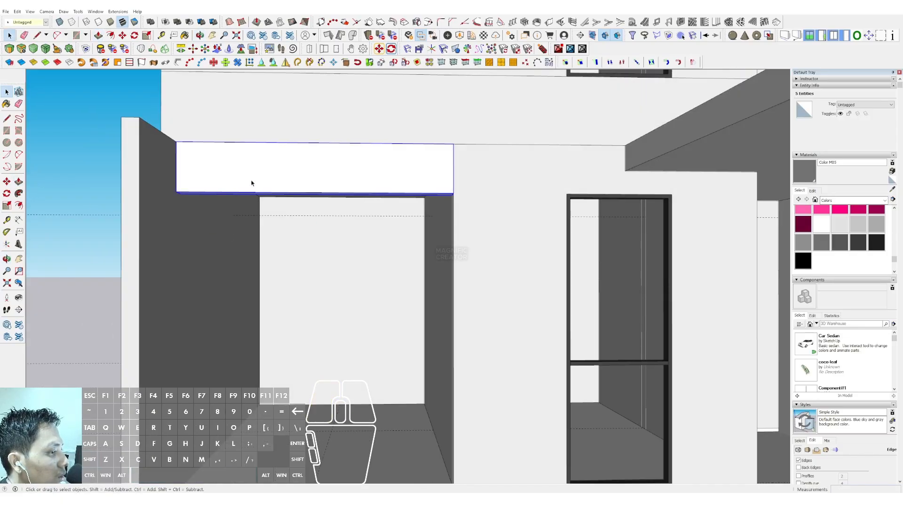
Paint the new beam group with Color M02 sampled from the adjoining facade wall.
scroll(490, 187, "down", 2)
middle_click_drag(492, 185, 473, 221, "shift")
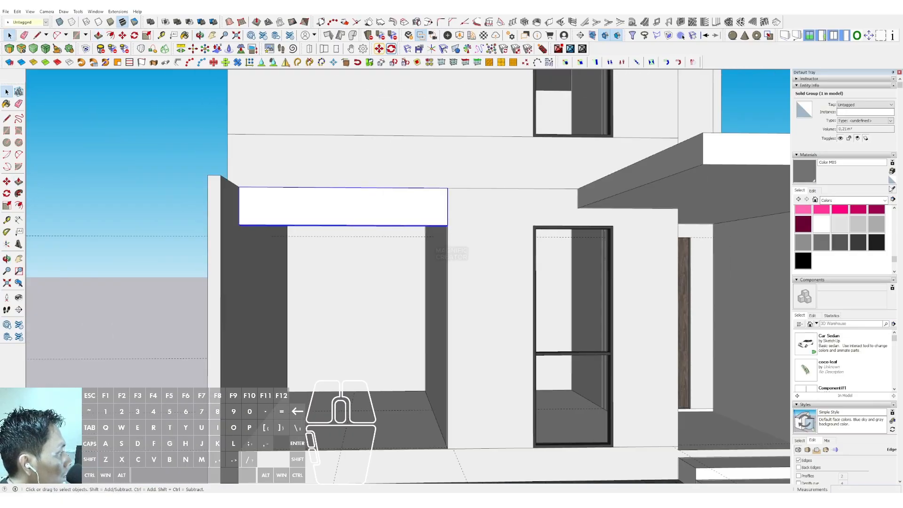
scroll(402, 173, "up", 1)
left_click(414, 169)
scroll(415, 188, "up", 1)
left_click(412, 212)
key("space")
scroll(422, 213, "down", 4)
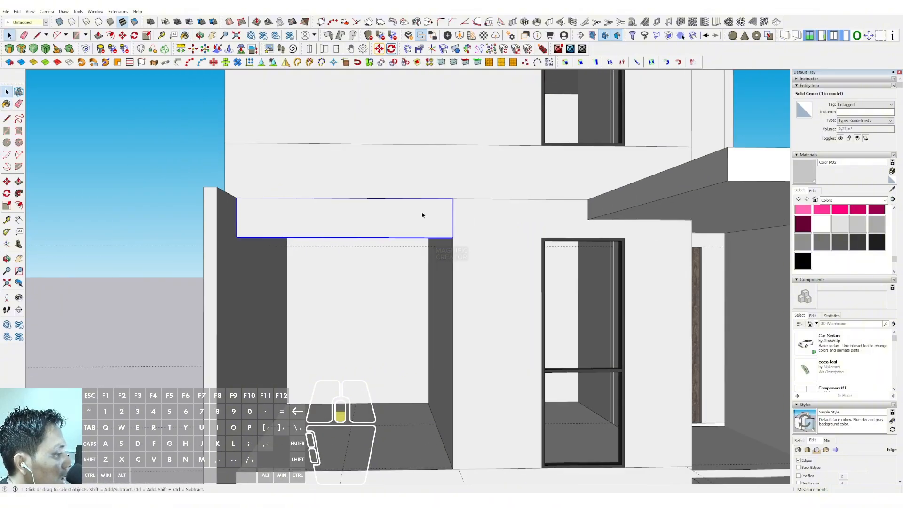
Draw a rectangle about 239 by 120 mm at the bay floor's front corner beside the side wall and extrude it upward.
mouse_move(430, 199)
middle_mouse_down()
mouse_move(476, 252)
mouse_move(387, 280)
mouse_move(321, 357)
middle_mouse_up()
scroll(313, 367, "up", 6)
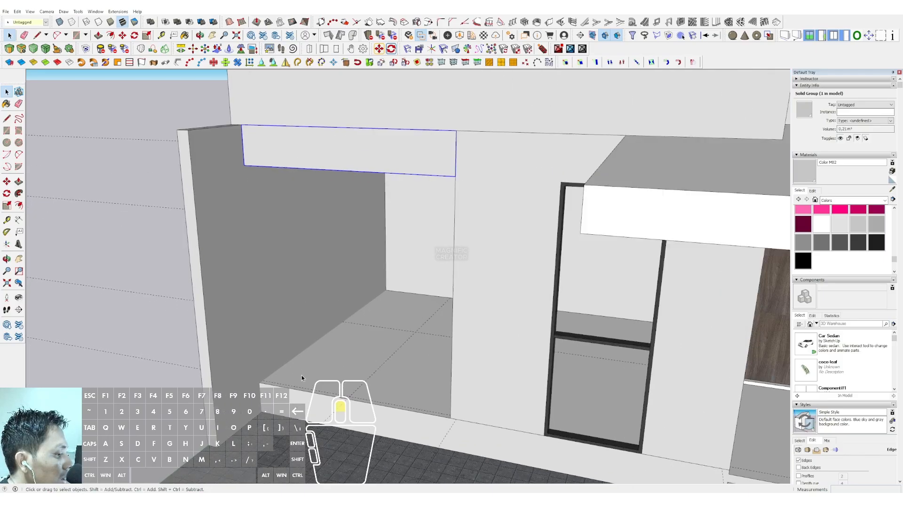
key("r")
left_click(253, 381)
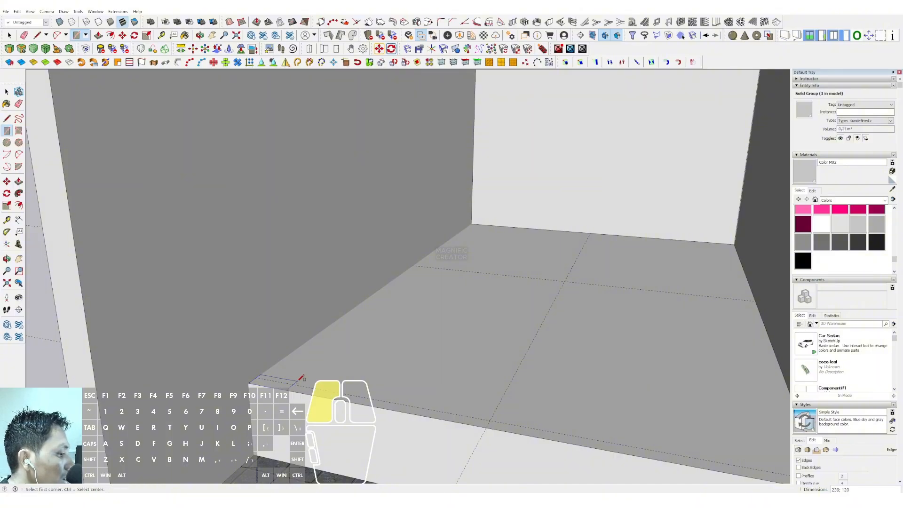
key("space")
left_click(275, 385)
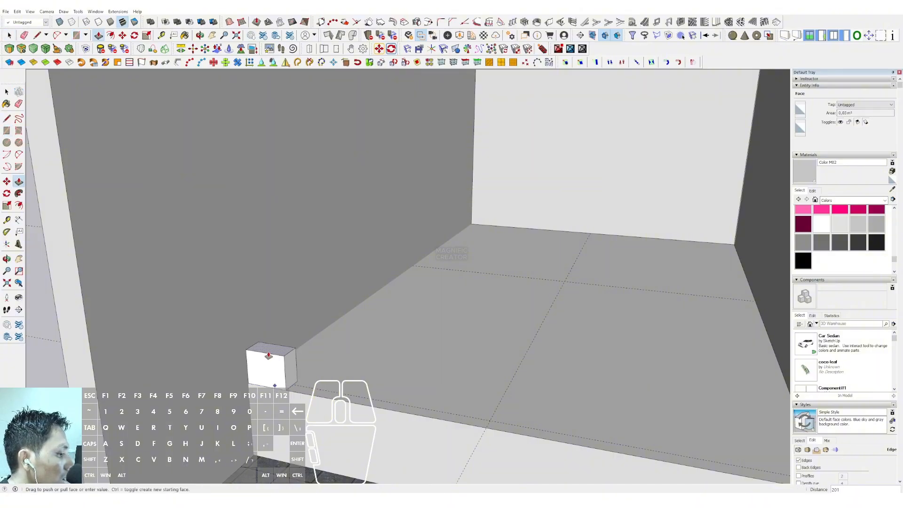
Finish extruding the small corner block, then offset its front face inward and push the inner face through to hollow it.
left_click(269, 355)
scroll(273, 360, "up", 2)
key("f")
key("space")
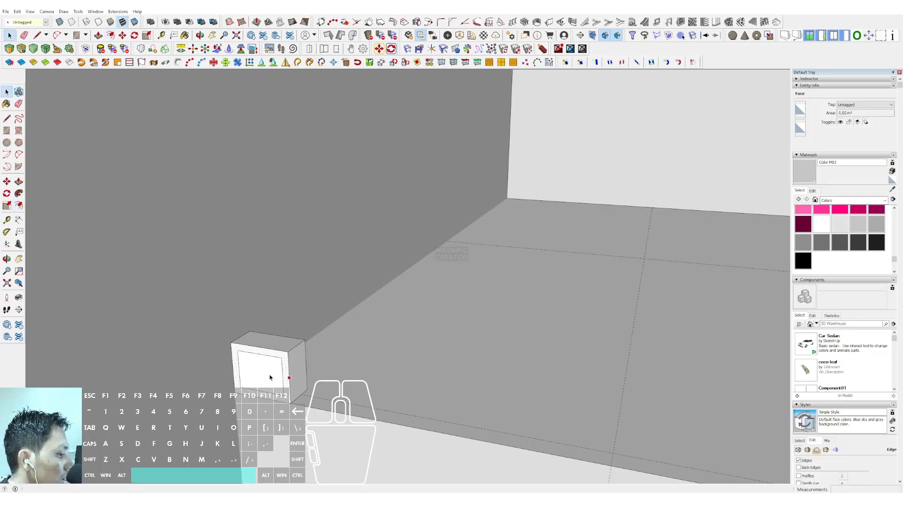
key("v")
left_click(296, 346)
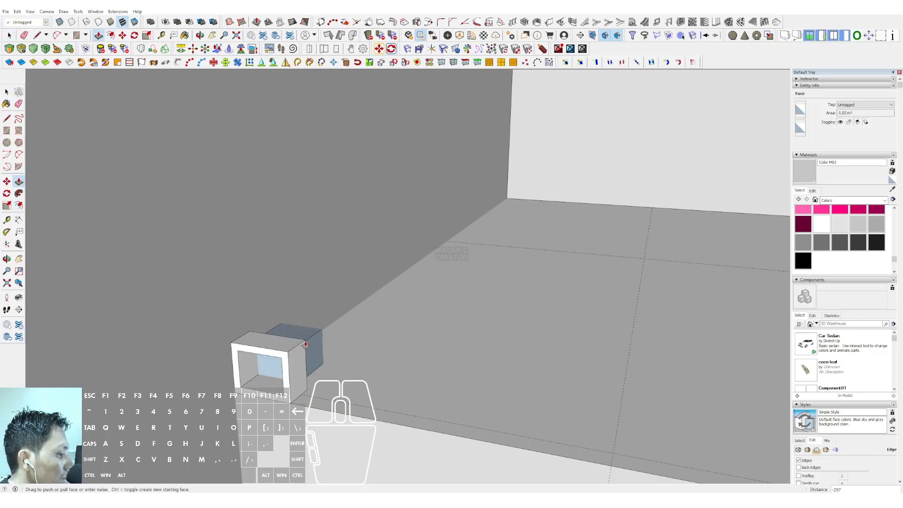
left_click(297, 341)
Group the whole hollow block and turn it into a component.
key("space")
triple_click(293, 349)
right_click(294, 349)
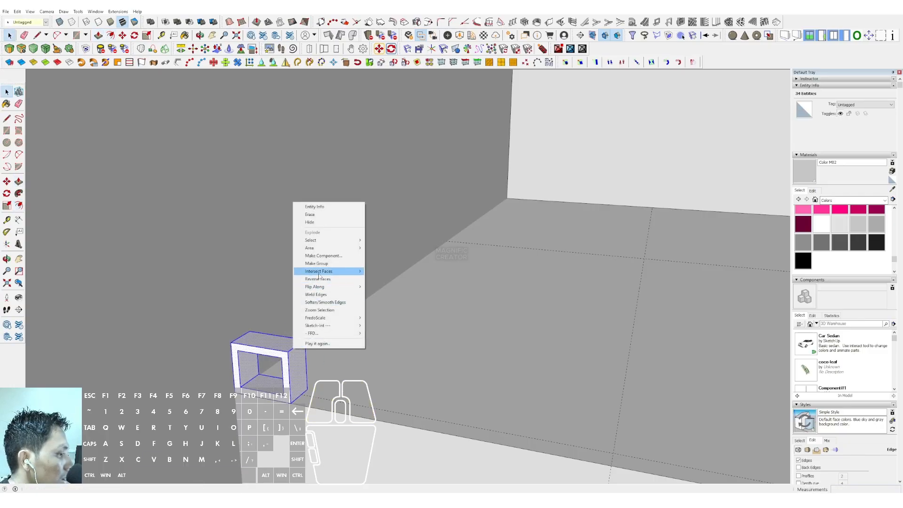
left_click(311, 264)
right_click(297, 353)
left_click(324, 254)
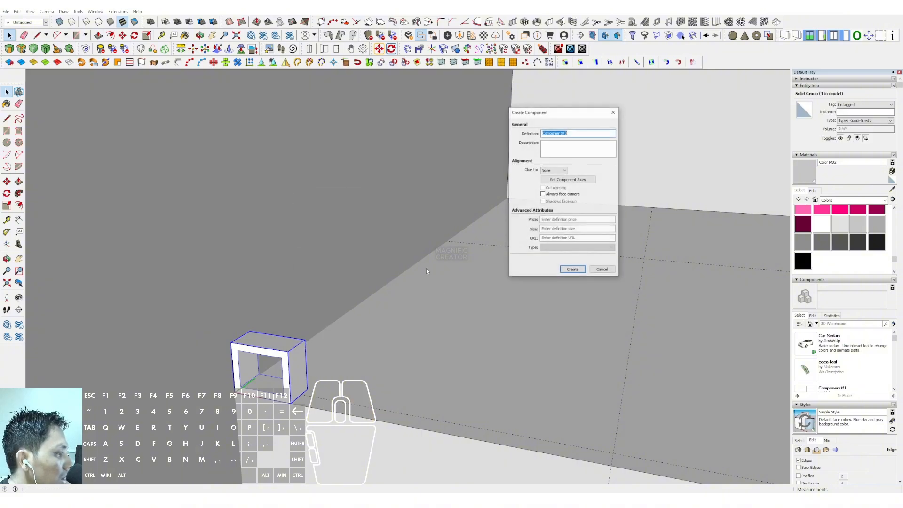
left_click(571, 269)
Copy the hollow block side by side along the opening's floor edge as an array of eight copies.
scroll(264, 371, "down", 5)
key("m")
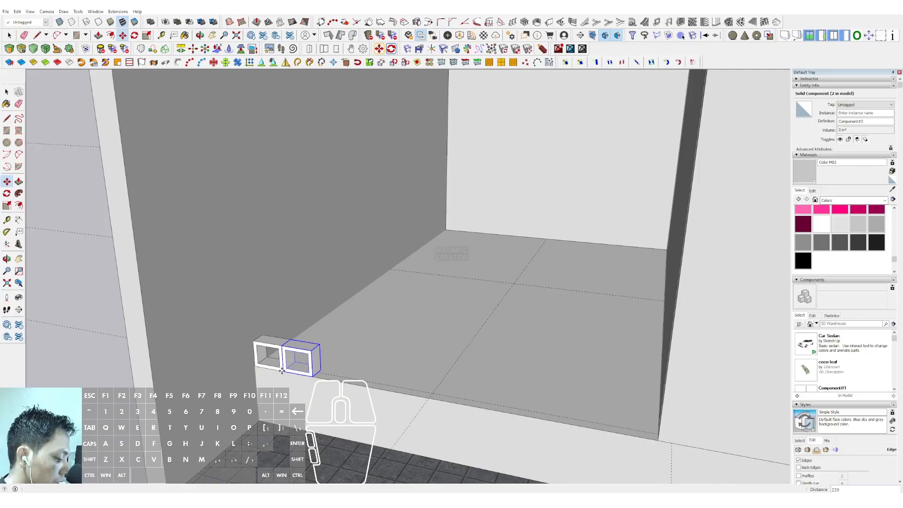
type("x8")
key("Return")
key("space")
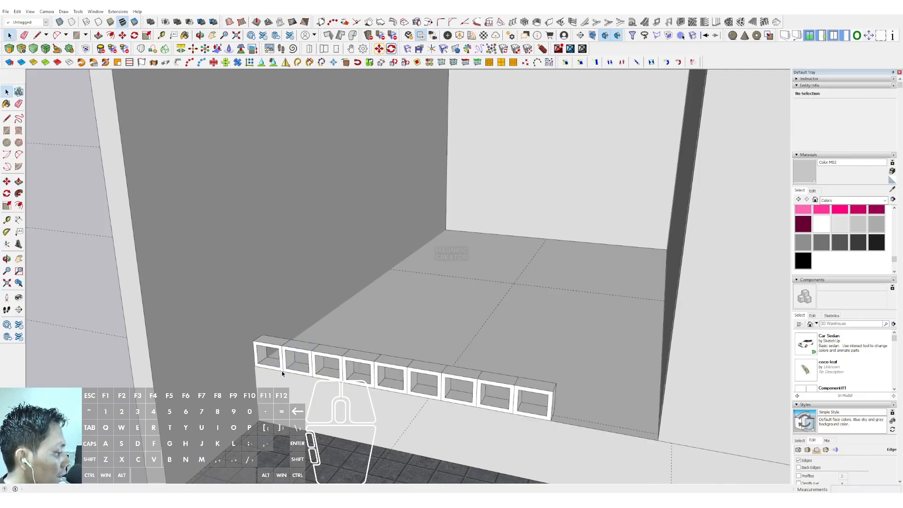
Delete the last two blocks of the row and check the end block's width with the Line tool.
scroll(449, 332, "down", 5)
scroll(466, 346, "up", 3)
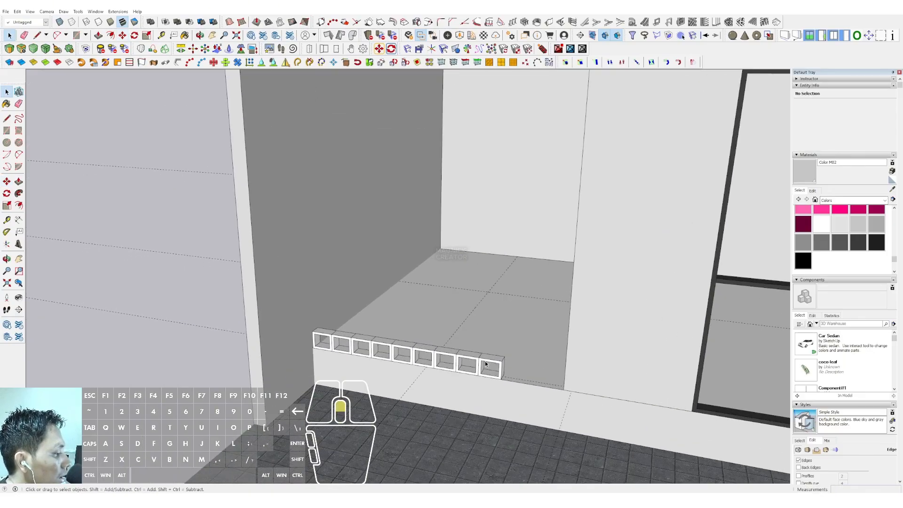
left_click(454, 358)
scroll(454, 358, "up", 2)
key("l")
left_click(457, 352)
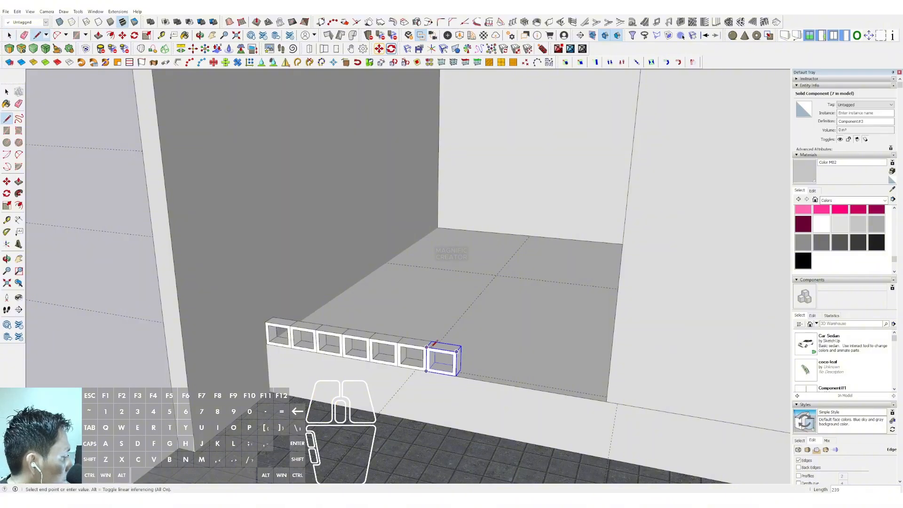
key("space")
scroll(315, 332, "up", 2)
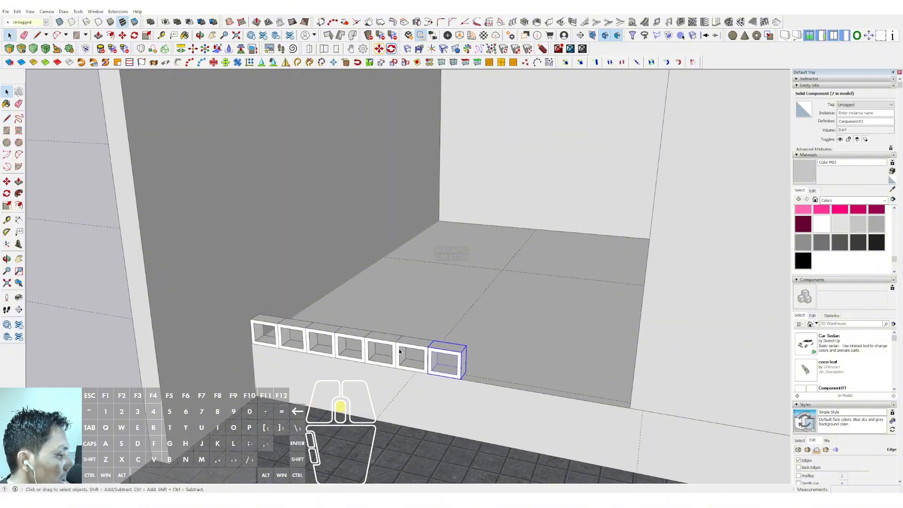
Delete the remaining copied blocks, keeping only the original one in the corner.
left_click_drag(270, 310, 544, 417)
key("Delete")
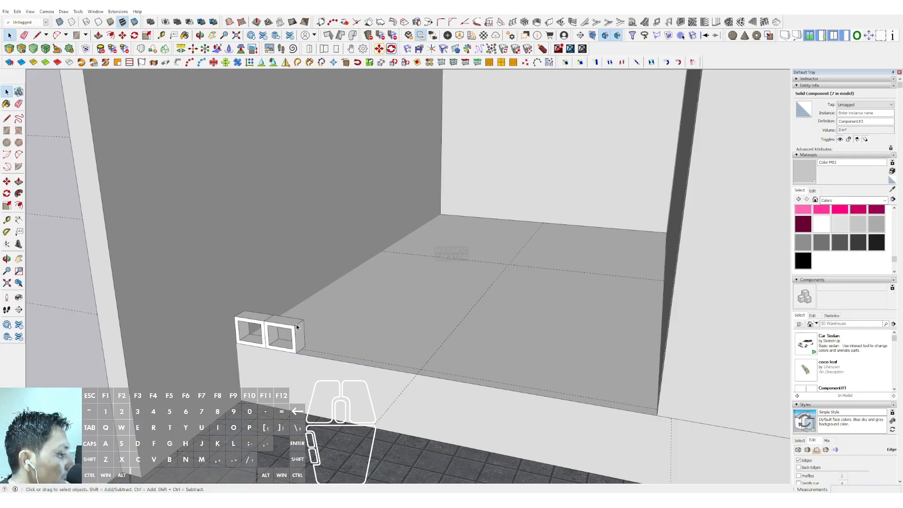
left_click(298, 325)
key("Delete")
Scale the corner block narrower along the red axis.
scroll(265, 325, "up", 3)
left_click(265, 324)
key("s")
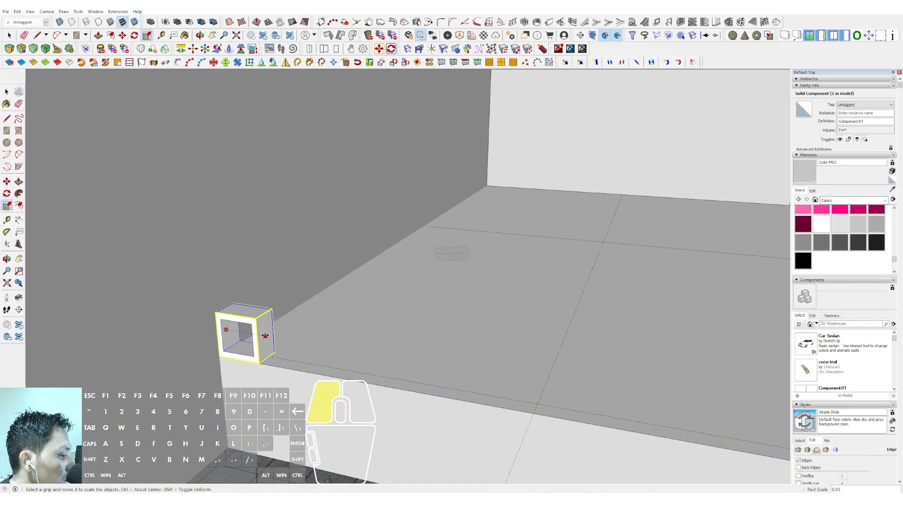
Copy the narrowed block side by side along the floor edge to make a row of nine blocks.
scroll(250, 355, "up", 1)
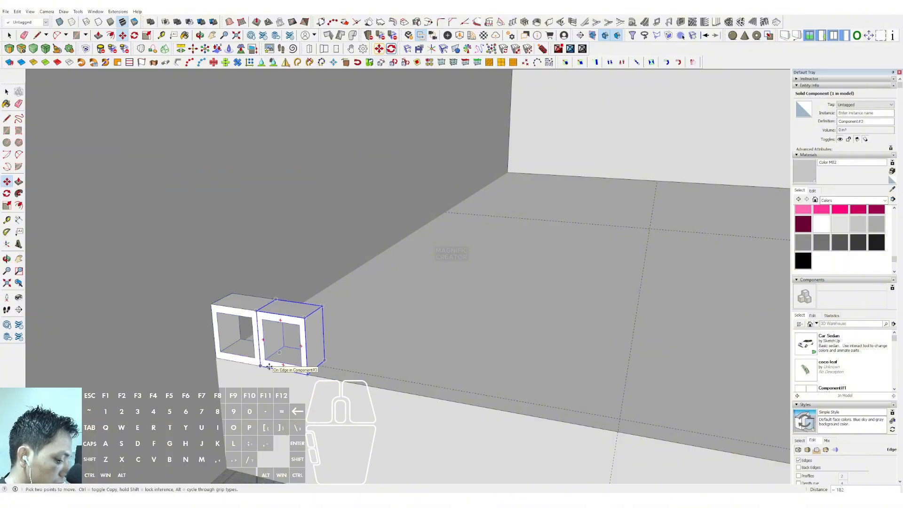
key("Return")
key("space")
scroll(376, 338, "down", 6)
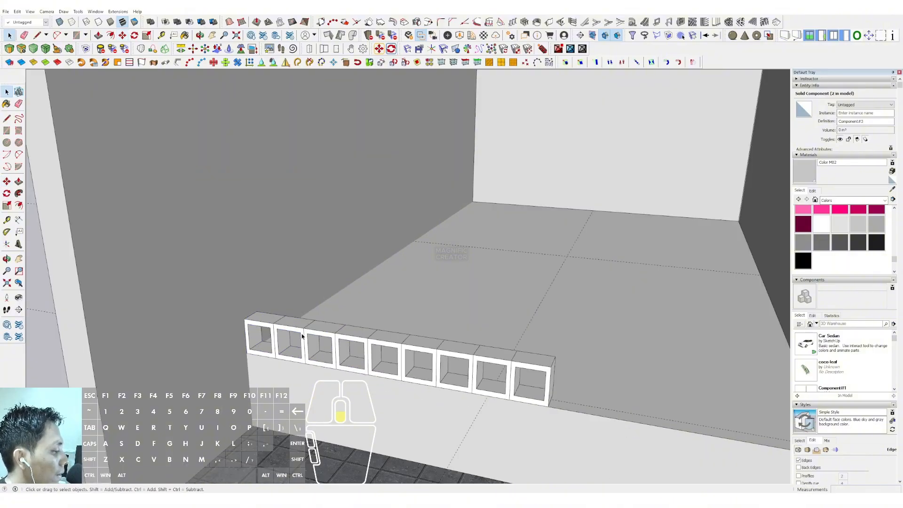
Select the complete row of hollow blocks and make it one group.
middle_click_drag(390, 338, 321, 344)
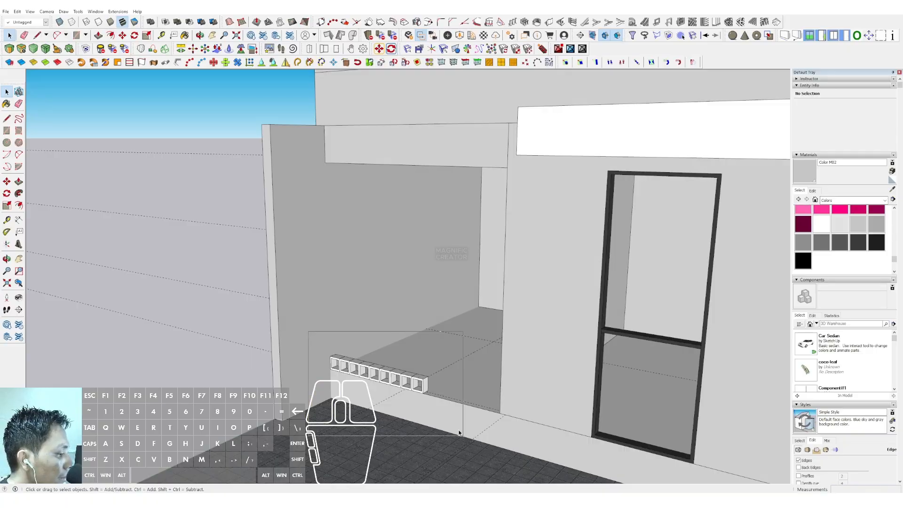
left_click_drag(308, 332, 459, 433)
scroll(460, 433, "up", 3)
right_click(421, 198)
left_click(452, 266)
scroll(423, 390, "up", 3)
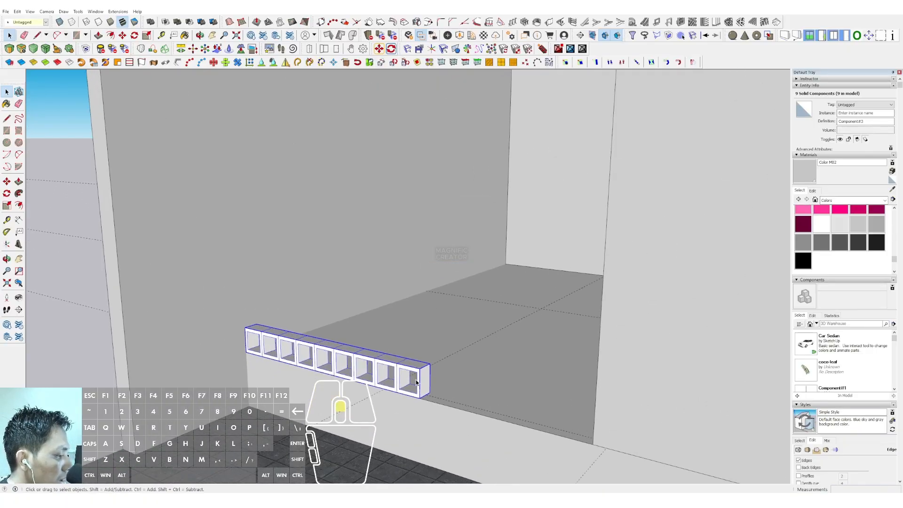
Copy the grouped row straight up onto its own top edge as an array of 20 copies.
key("m")
left_click(420, 365, "shift")
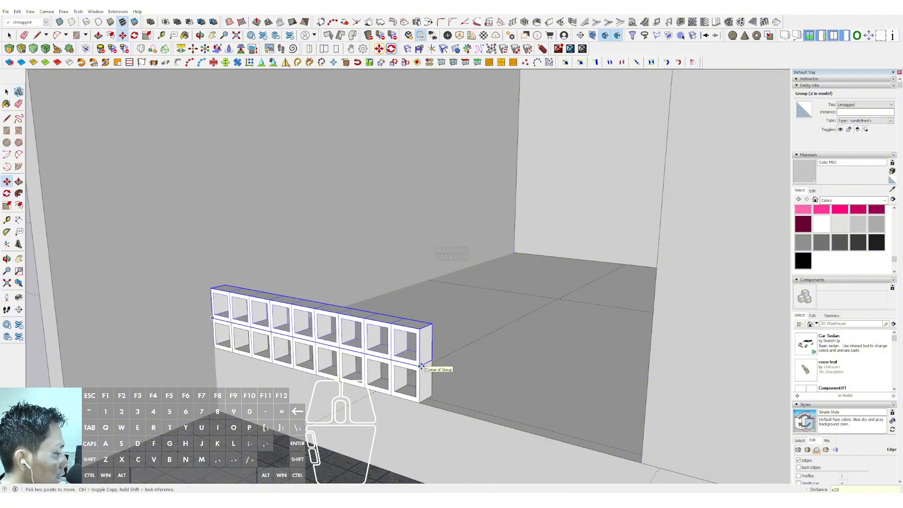
key("Return")
middle_click_drag(425, 367, 450, 340)
scroll(418, 312, "up", 3)
scroll(449, 364, "up", 3)
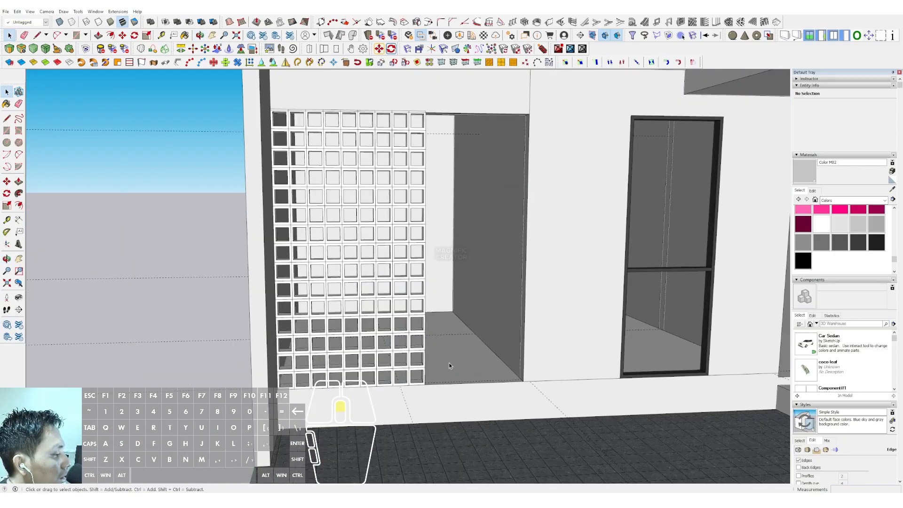
Draw a rectangle filling the open area between the block lattice and the adjoining wall.
scroll(439, 374, "up", 2)
key("r")
scroll(529, 256, "down", 3)
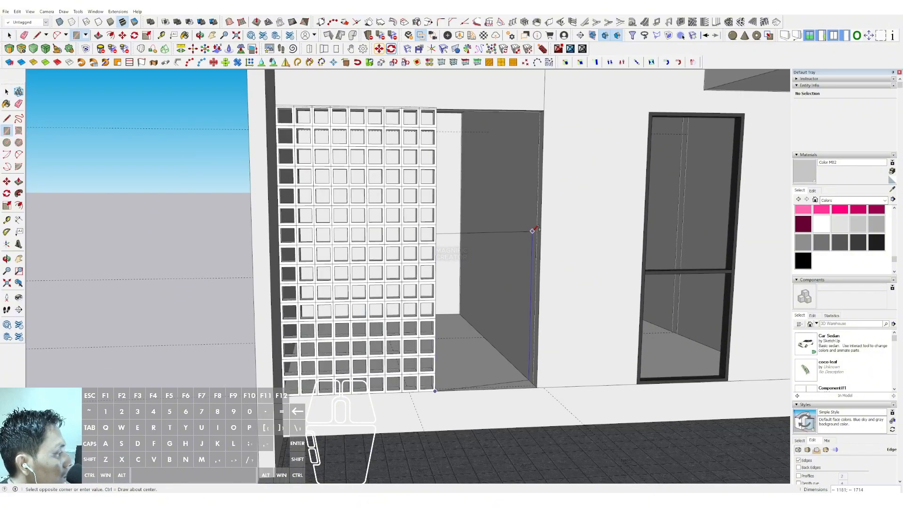
left_click(544, 111)
key("space")
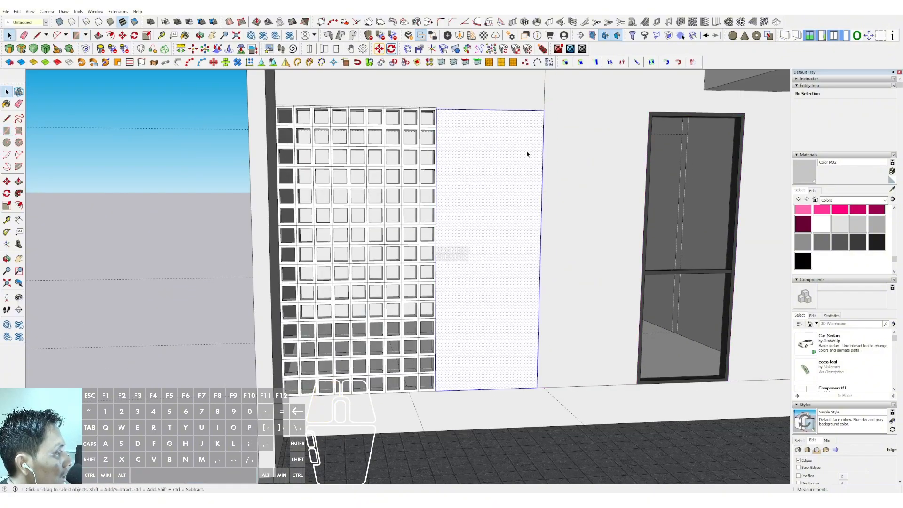
Extrude the rectangle into a thin panel and make the panel a group.
middle_click_drag(559, 285, 530, 183)
key("p")
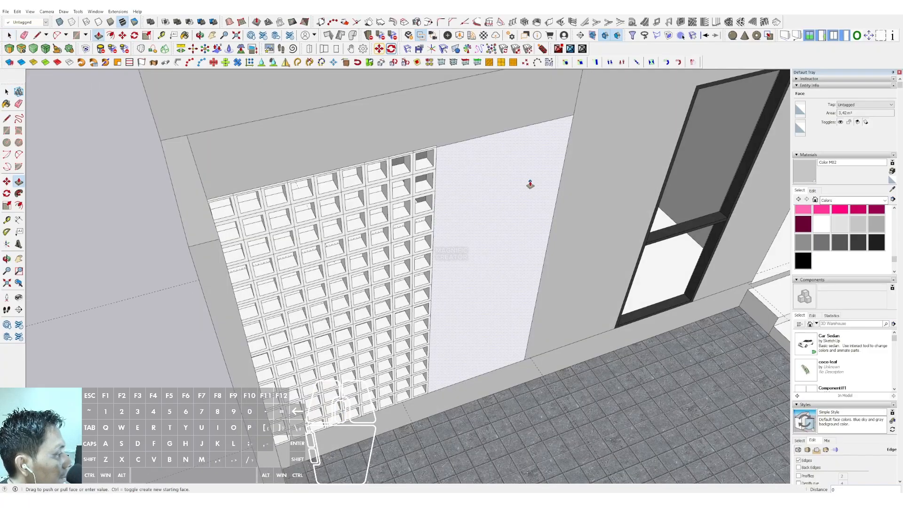
key("space")
triple_click(503, 158)
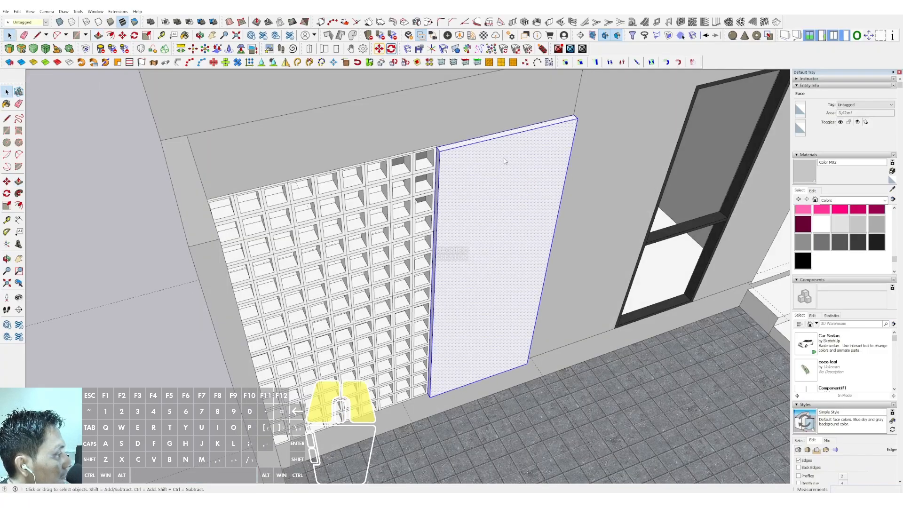
right_click(504, 158)
left_click(529, 220)
Paint the panel beside the lattice dark grey with Color M06.
middle_click_drag(540, 218, 800, 234)
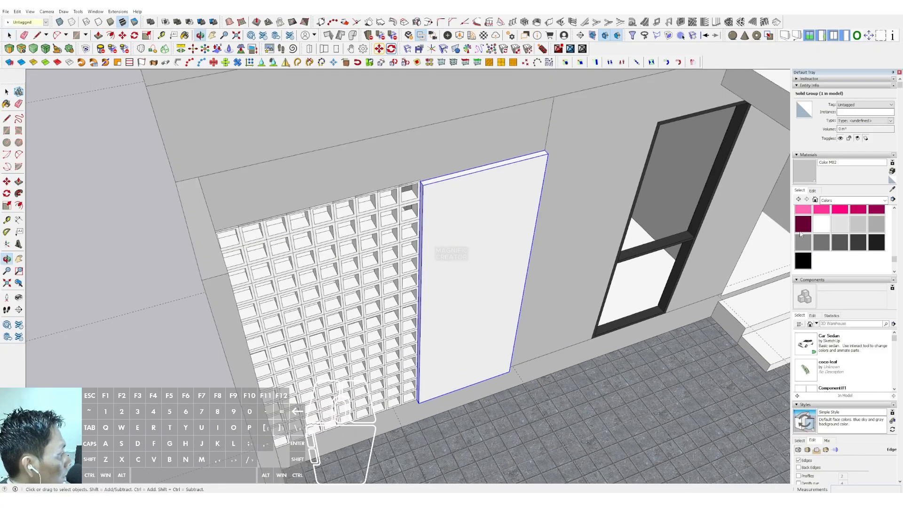
left_click(840, 242)
left_click(495, 219)
key("space")
middle_click_drag(480, 227, 426, 212)
scroll(421, 208, "up", 2)
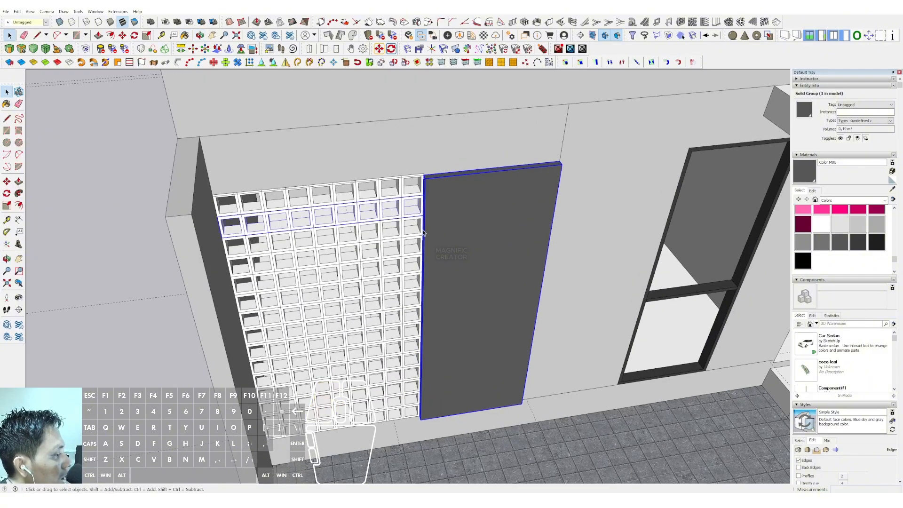
Group the block lattice rows together with the dark grey panel.
scroll(418, 219, "down", 3)
scroll(255, 188, "down", 2)
left_click_drag(246, 167, 489, 350)
scroll(448, 297, "up", 3)
right_click(420, 246)
left_click(446, 317)
scroll(490, 329, "up", 2)
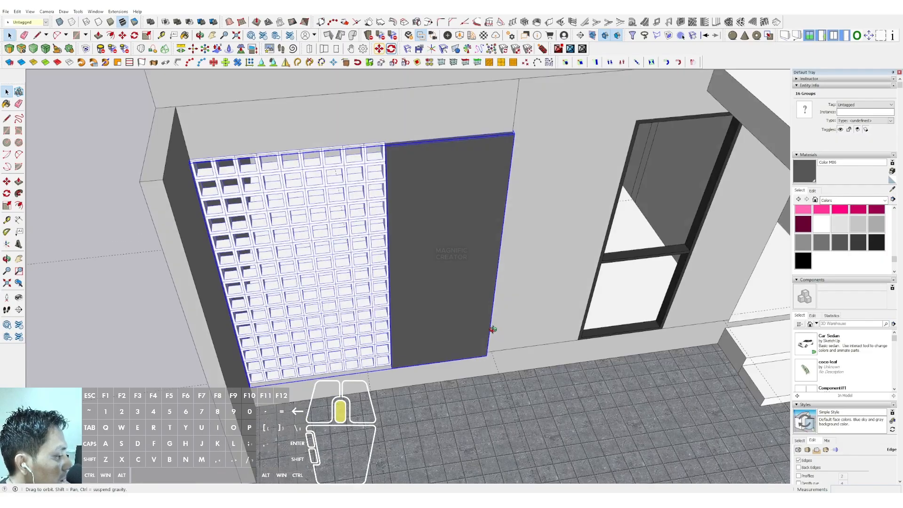
Move the lattice and panel group about 1015 mm back into the recess.
scroll(488, 354, "up", 2)
key("m")
left_click(487, 356)
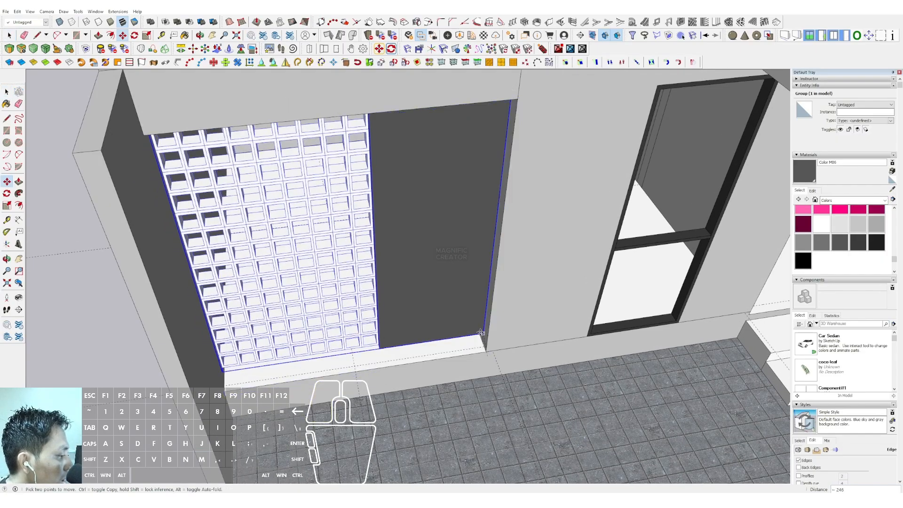
left_click(463, 293)
key("space")
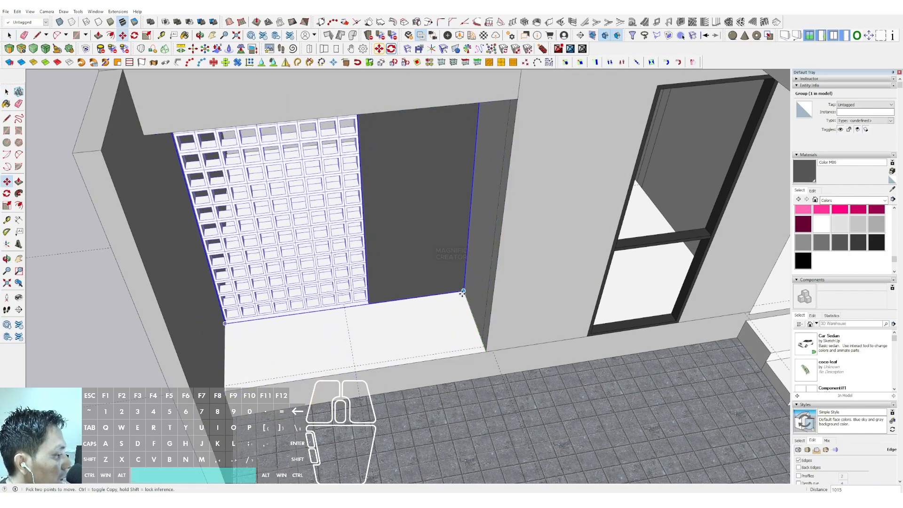
Open the floor slab for editing and draw a rectangle of about 1140 by 958 mm in front of the dark panel.
scroll(424, 329, "down", 3)
scroll(421, 336, "up", 5)
left_click(409, 326)
triple_click(409, 326)
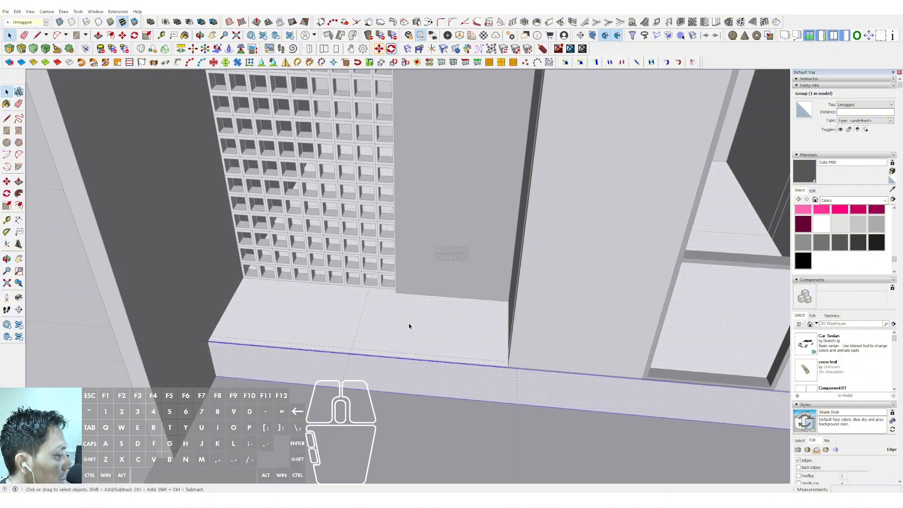
middle_click_drag(409, 325, 470, 323)
scroll(405, 292, "up", 1)
key("shift")
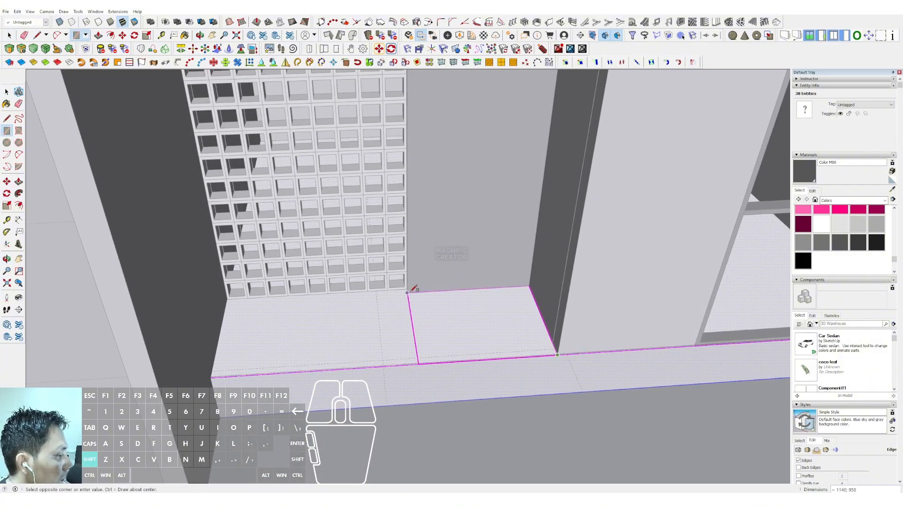
key("space")
Draw a line from the rectangle's inner corner along the red axis, under the lattice, past the slab's side edge.
middle_click_drag(408, 293, 393, 278)
left_click(383, 288)
key("l")
left_click(399, 266)
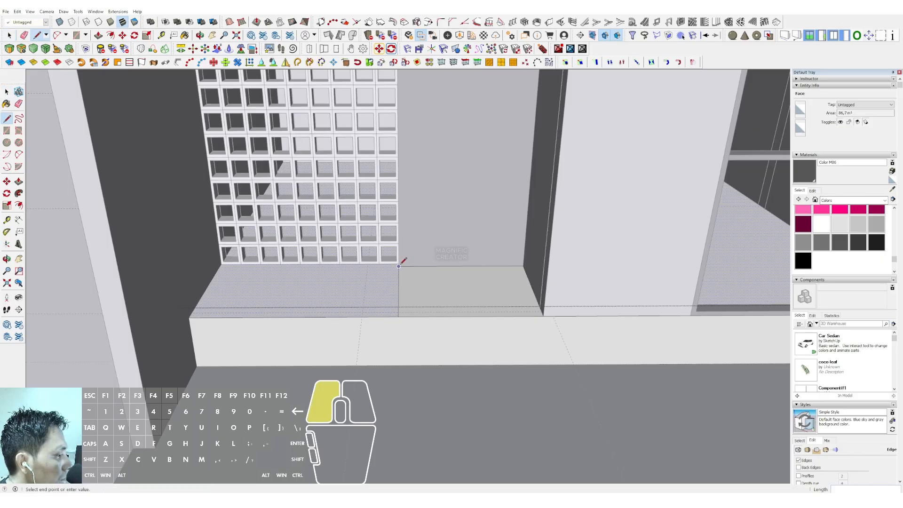
key("i")
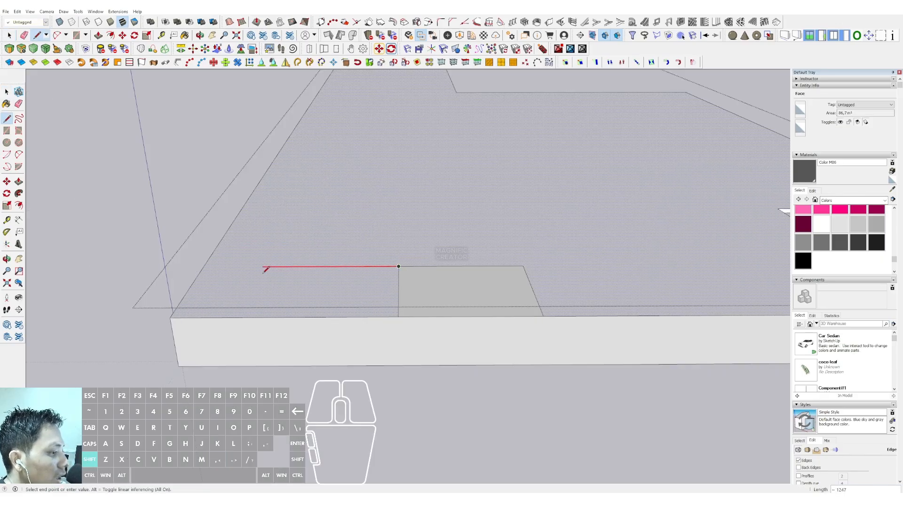
left_click(170, 267, "shift")
Erase the part of the line that overhangs the slab's side and show the rest of the model again.
key("space")
key("e")
left_click(192, 267)
key("space")
key("i")
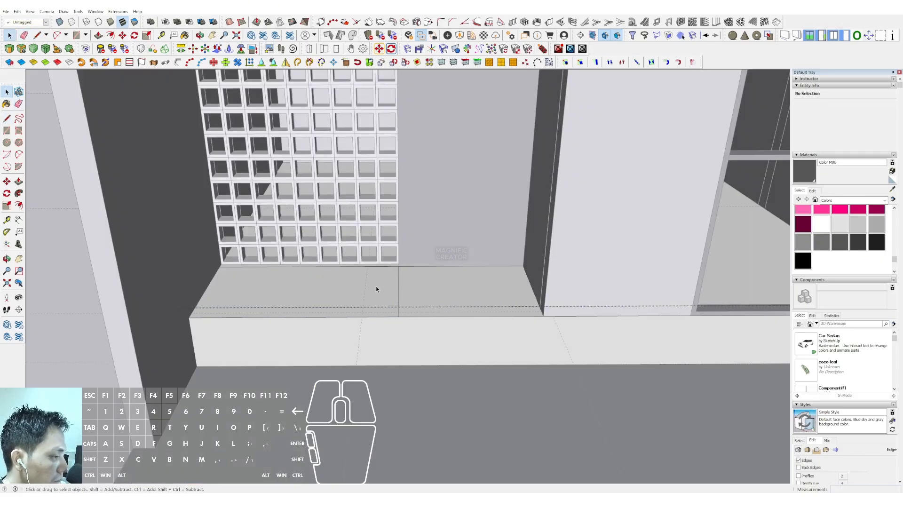
key("space")
Split the slab's front face with a vertical line at the lattice's end and extrude the part before the lattice outward.
scroll(376, 289, "down", 2)
middle_click_drag(335, 273, 341, 281)
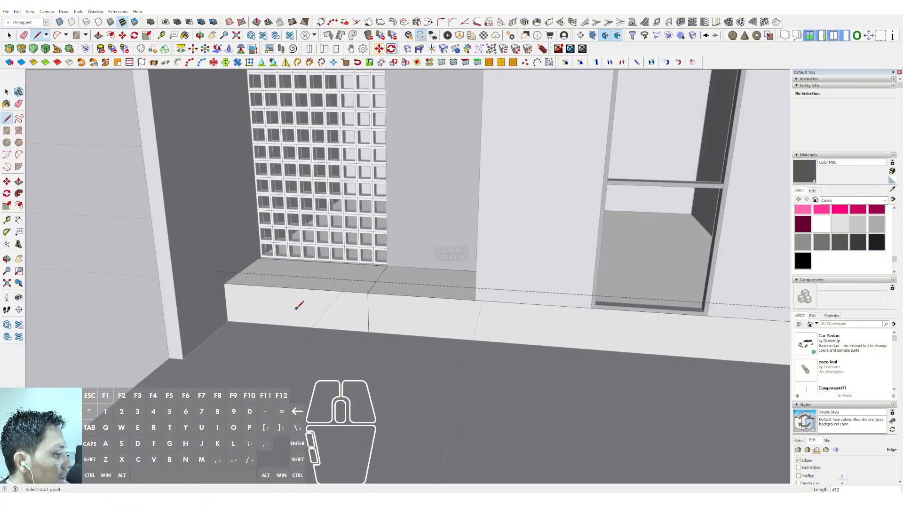
key("p")
left_click_drag(299, 305, 270, 322)
mouse_move(270, 322)
middle_mouse_down()
mouse_move(241, 352)
mouse_move(332, 310)
mouse_move(318, 309)
mouse_move(275, 358)
middle_mouse_up()
key("space")
Draw a diagonal on the extruded block's side face and push the upper triangle across the full width to form a ramp.
key("d")
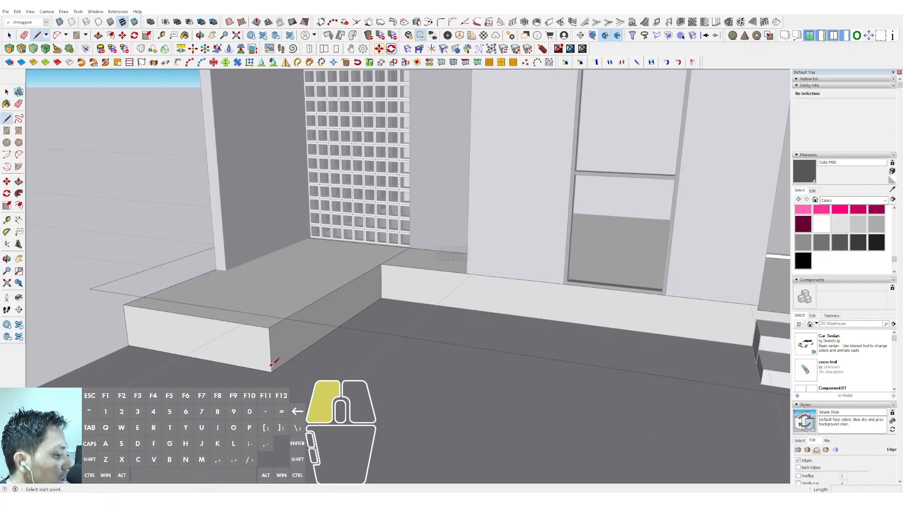
left_click(382, 266)
key("v")
left_click(342, 288)
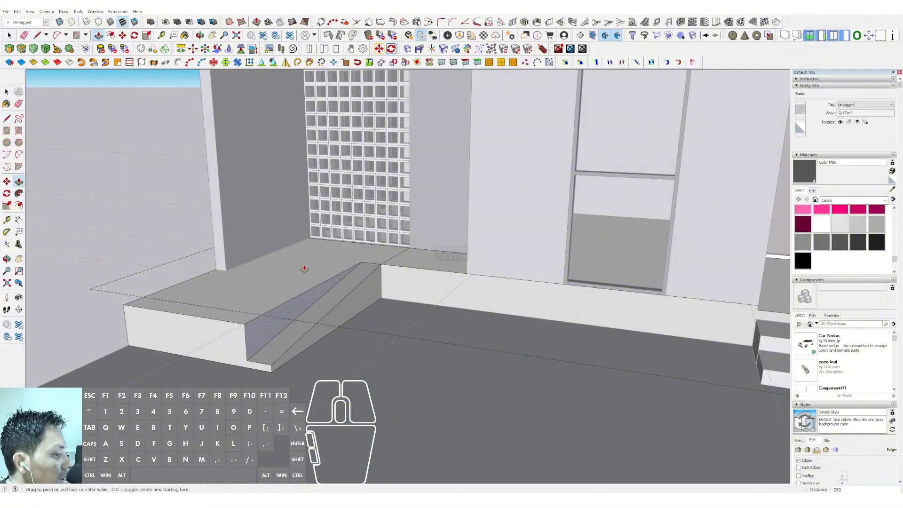
left_click(266, 235)
key("space")
middle_click_drag(266, 235, 401, 277)
scroll(369, 266, "down", 4)
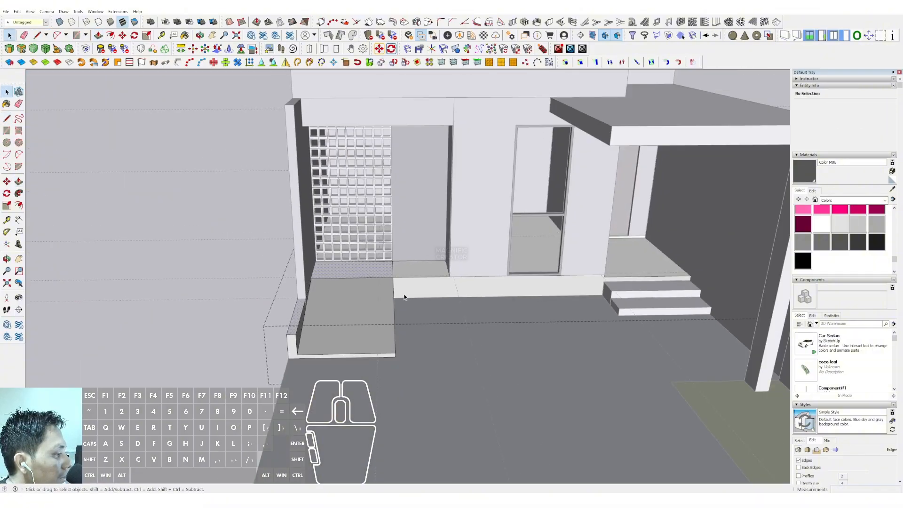
Sample the Grass Light Green material from the lawn beside the paving and paint it onto the ramp surface.
left_click(403, 295)
left_click(271, 276)
left_click(893, 189)
middle_click_drag(620, 360, 598, 360)
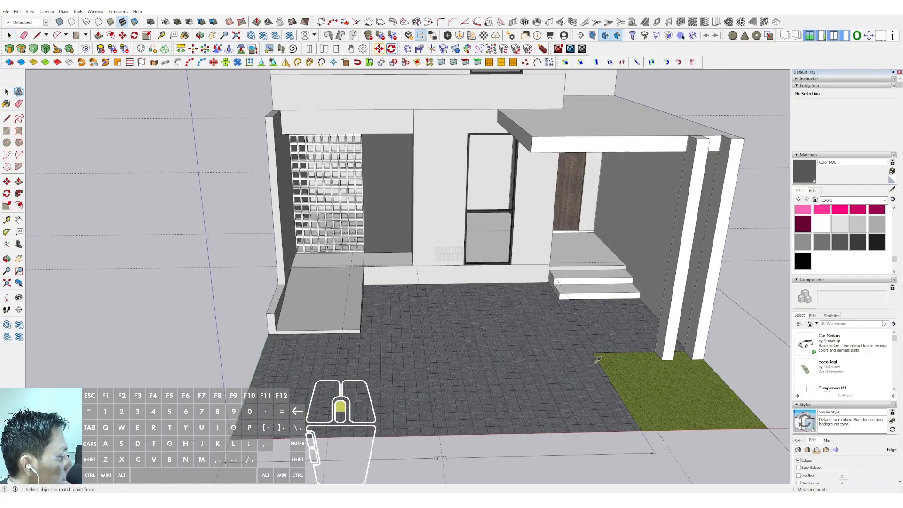
left_click(673, 372)
scroll(328, 274, "up", 6)
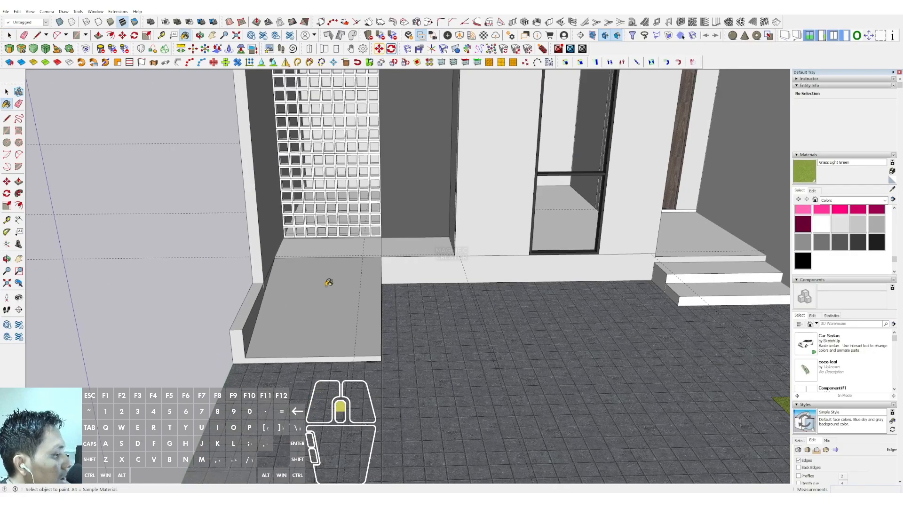
left_click(340, 239)
scroll(340, 239, "down", 3)
key("space")
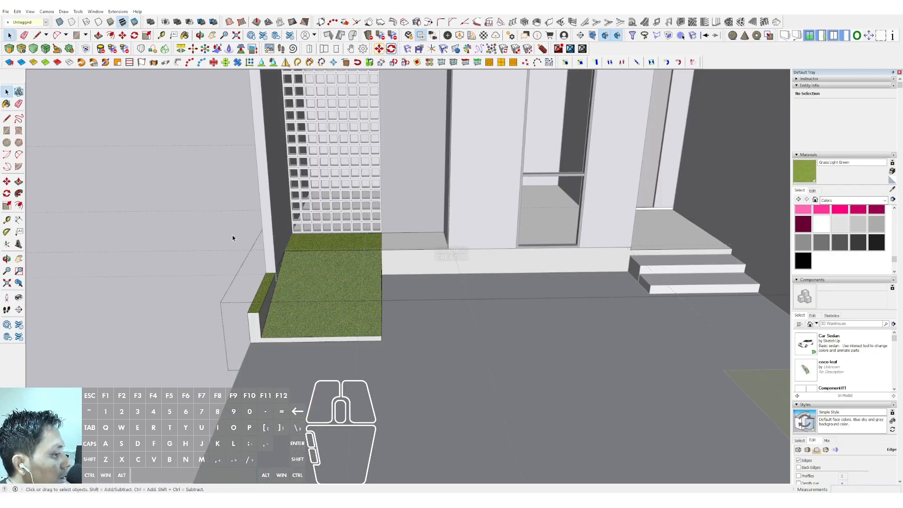
Separate the side curb's top from the grass strip below the lattice with a line and repaint it in Color M02.
left_click(233, 235)
scroll(274, 280, "up", 2)
double_click(271, 282)
triple_click(270, 281)
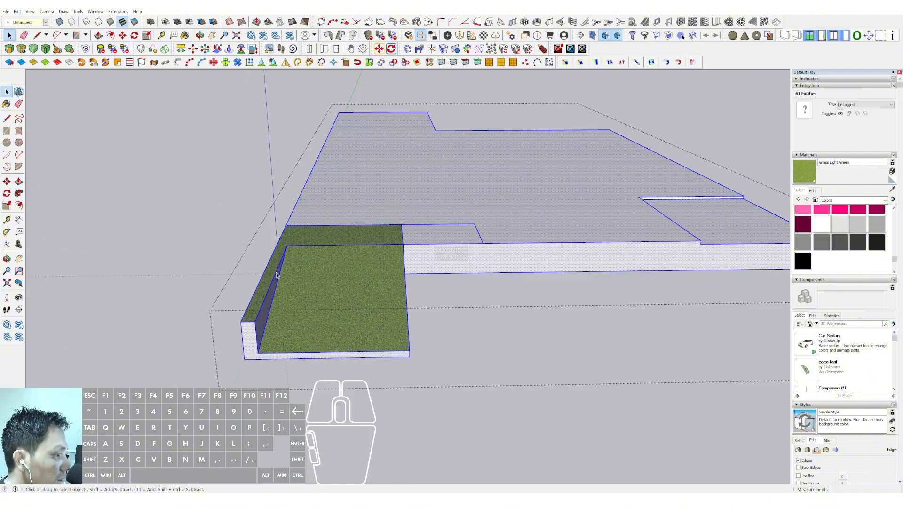
key("space")
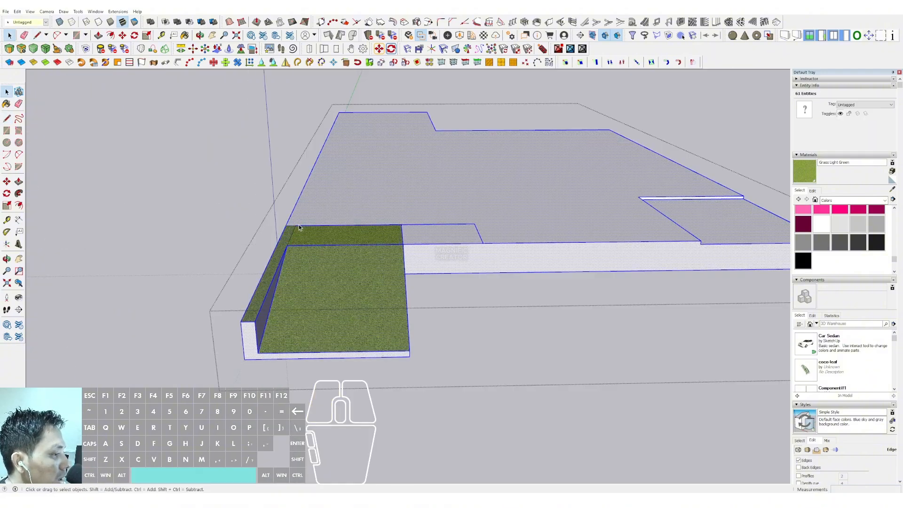
key("e")
scroll(292, 226, "up", 2)
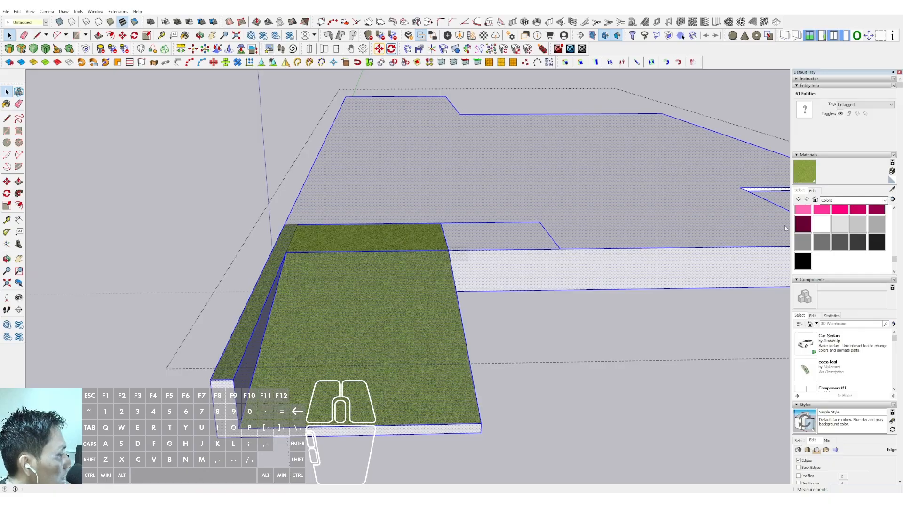
key("space")
left_click(286, 248)
key("b")
left_click(285, 249)
key("space")
scroll(298, 244, "down", 2)
left_click(249, 212)
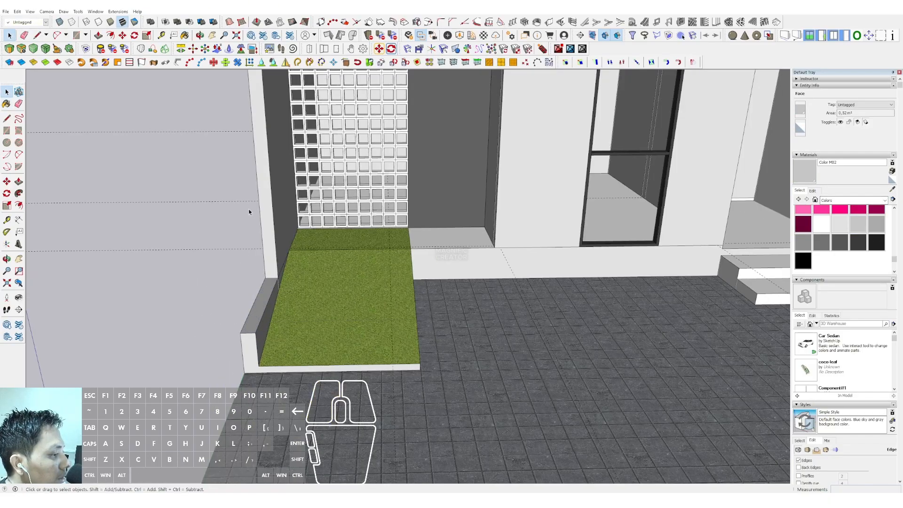
Draw a tall rectangle on the upper-floor facade beside the window, reaching down to the lower edge of the floor band.
scroll(427, 297, "down", 5)
mouse_move(428, 298)
middle_mouse_down()
mouse_move(397, 264)
mouse_move(445, 242)
mouse_move(437, 289)
middle_mouse_up()
scroll(445, 242, "down", 2)
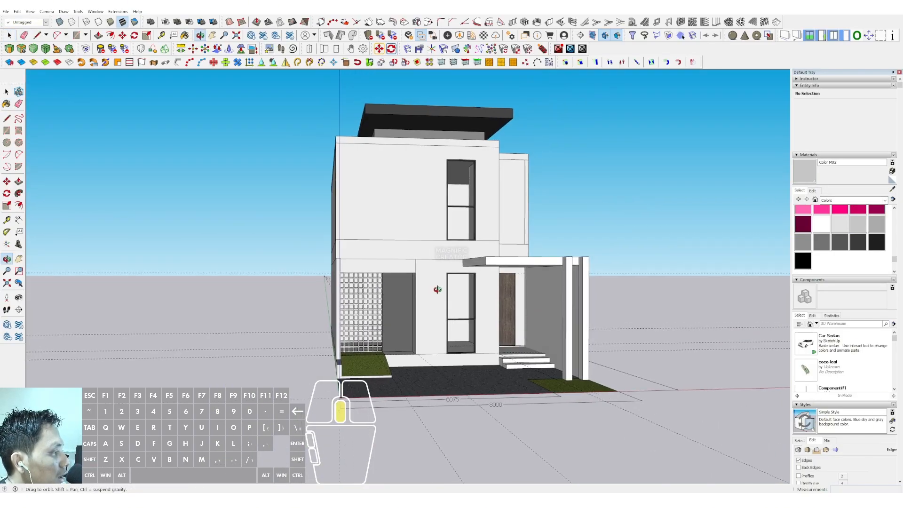
scroll(437, 289, "up", 3)
middle_click_drag(427, 207, 379, 228, "shift")
middle_click_drag(280, 265, 388, 226)
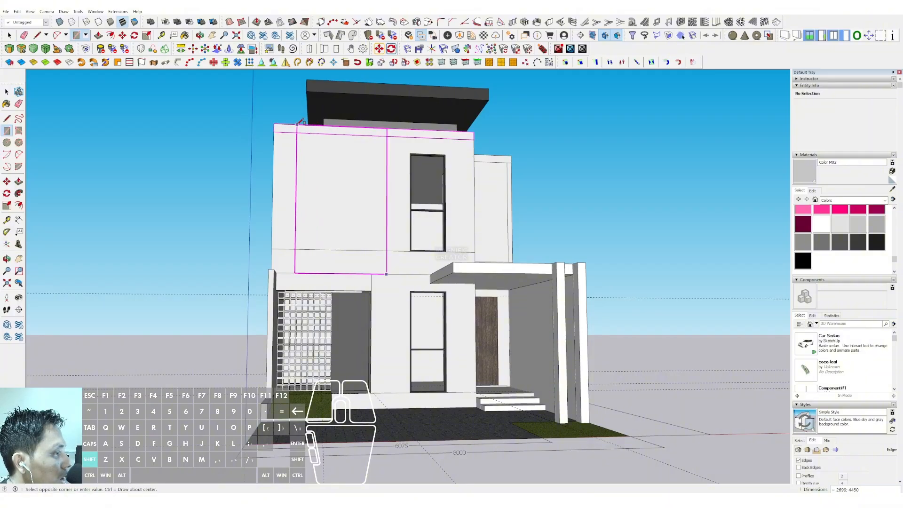
left_click(386, 273)
key("space")
Extrude the upper-floor rectangle outward from the facade into a thick panel.
middle_click_drag(386, 274, 343, 204)
key("v")
left_click(407, 148)
left_click(414, 143)
key("space")
left_click(411, 283)
key("p")
left_click(412, 240)
key("space")
scroll(414, 254, "down", 3)
Select all of the extruded panel's geometry and make it a group.
triple_click(343, 204)
right_click(342, 204)
left_click(372, 254)
middle_click_drag(371, 254, 353, 259)
Inside the panel group, pull the bottom face down to the level of the ground-floor window's top edge.
triple_click(353, 259)
scroll(389, 259, "up", 2)
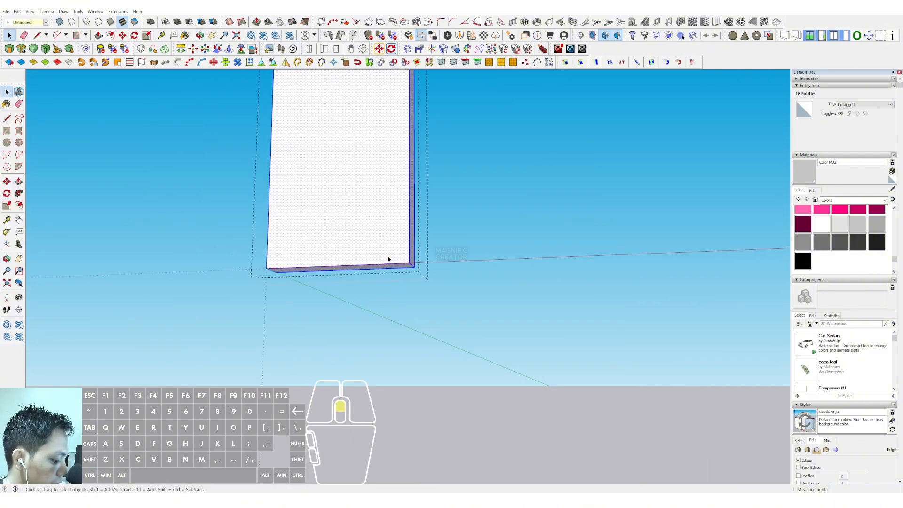
scroll(394, 261, "up", 2)
left_click(407, 268)
key("v")
left_click(407, 269)
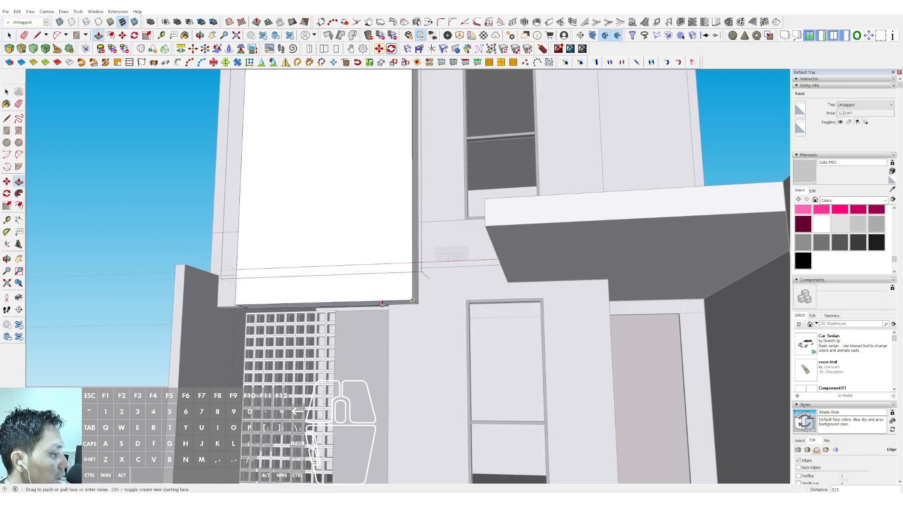
left_click(466, 304)
key("space")
scroll(393, 279, "down", 5)
left_click(601, 178)
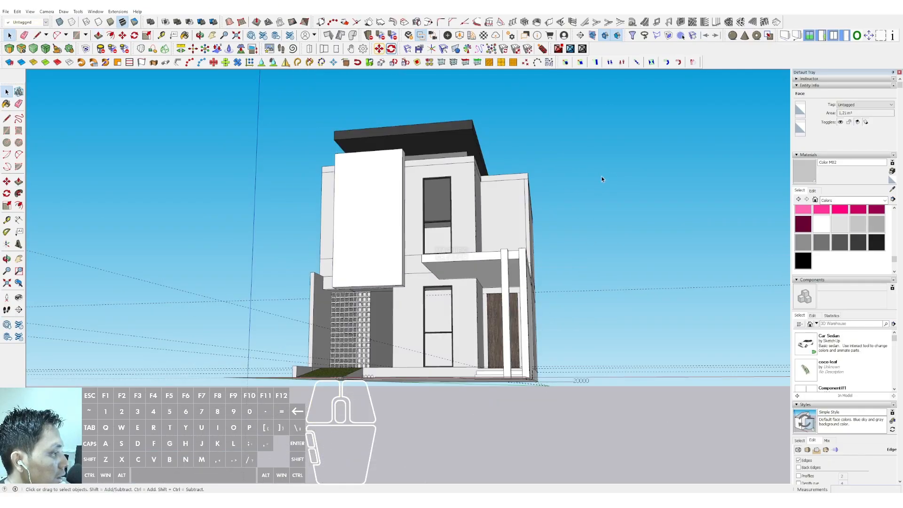
Widen the panel by pulling its outer side face toward the facade's outer corner.
scroll(413, 224, "up", 1)
middle_click_drag(414, 224, 483, 216)
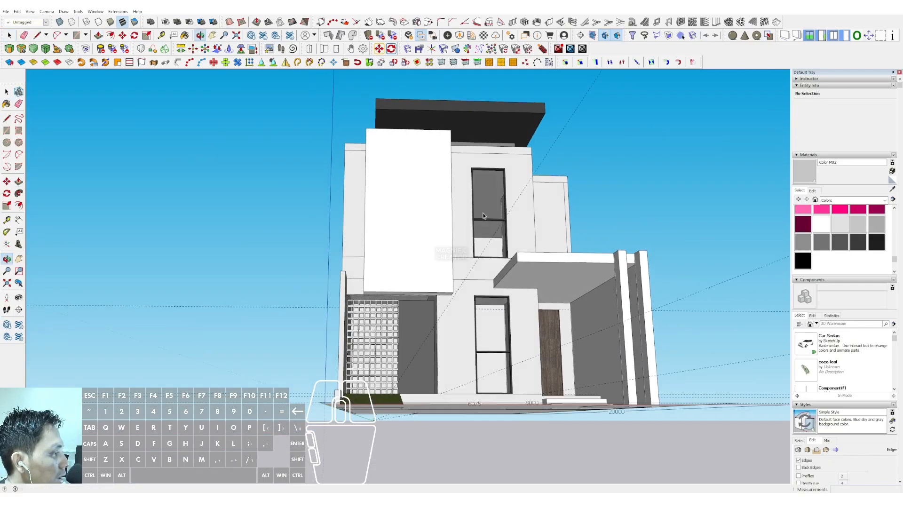
triple_click(397, 209)
left_click_drag(327, 131, 424, 352)
key("v")
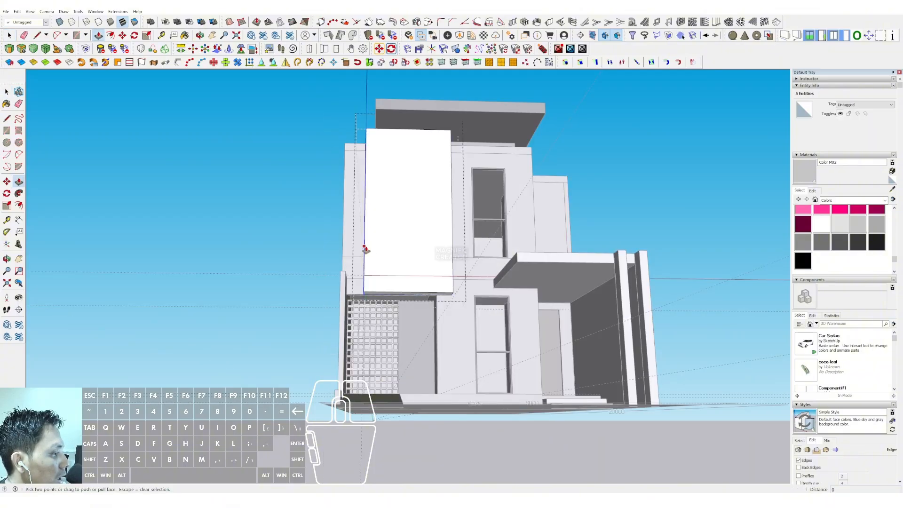
left_click(364, 246)
key("space")
scroll(338, 271, "down", 1)
left_click(315, 238)
Copy the panel's vertical front edge nearest the window a short distance inward along the front face.
scroll(395, 242, "up", 1)
middle_click_drag(395, 242, 340, 256)
scroll(405, 269, "up", 1)
middle_click_drag(406, 269, 410, 229, "shift")
left_click(410, 229)
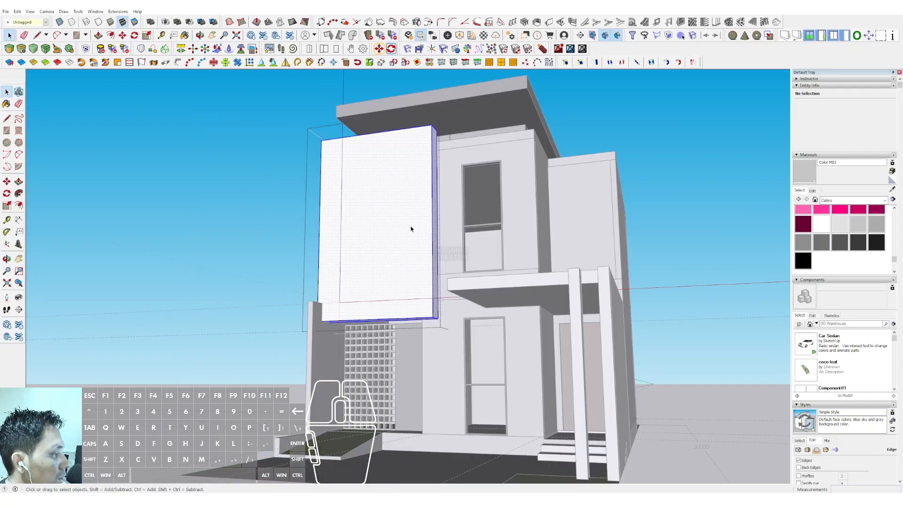
scroll(432, 244, "up", 2)
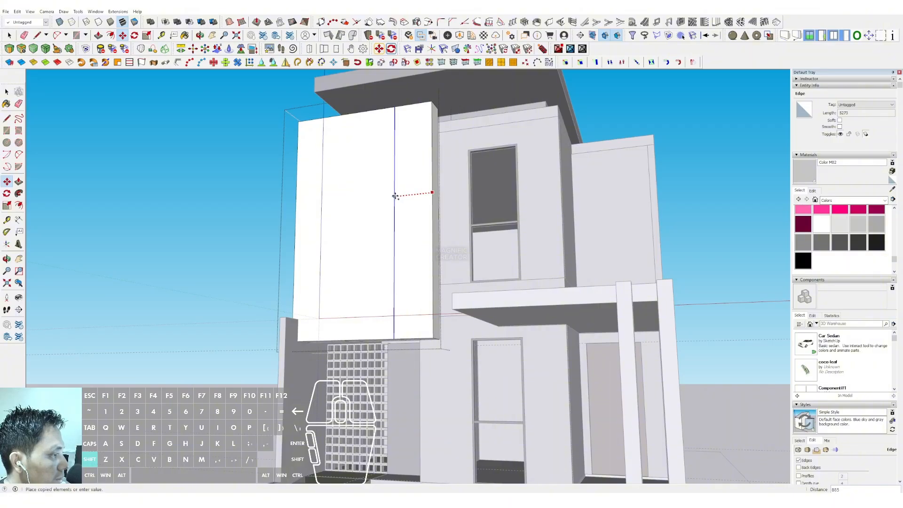
left_click(411, 194)
middle_click_drag(409, 214, 412, 257)
key("space")
Isolate the panel and draw an arc on its top face from the rear corner to the copied edge.
key("i")
middle_click_drag(414, 174, 403, 226)
scroll(404, 226, "up", 1)
key("a")
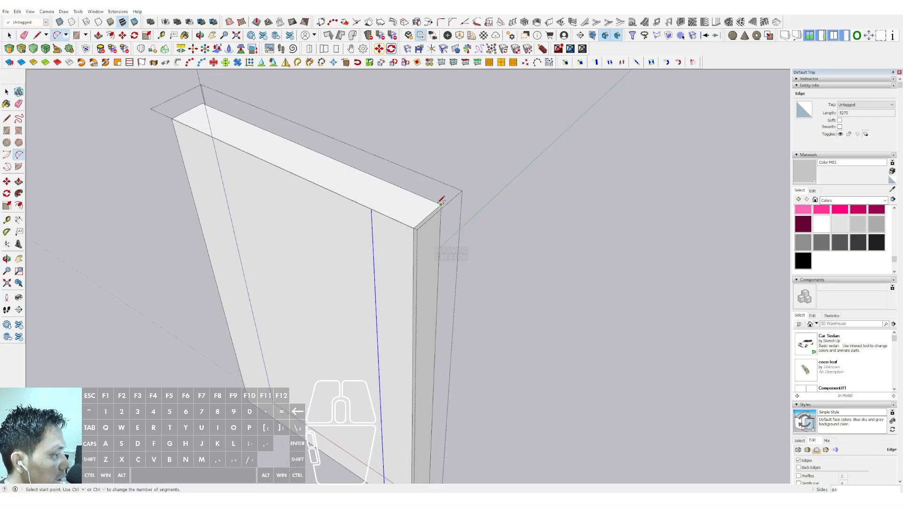
left_click(439, 204)
scroll(406, 217, "up", 2)
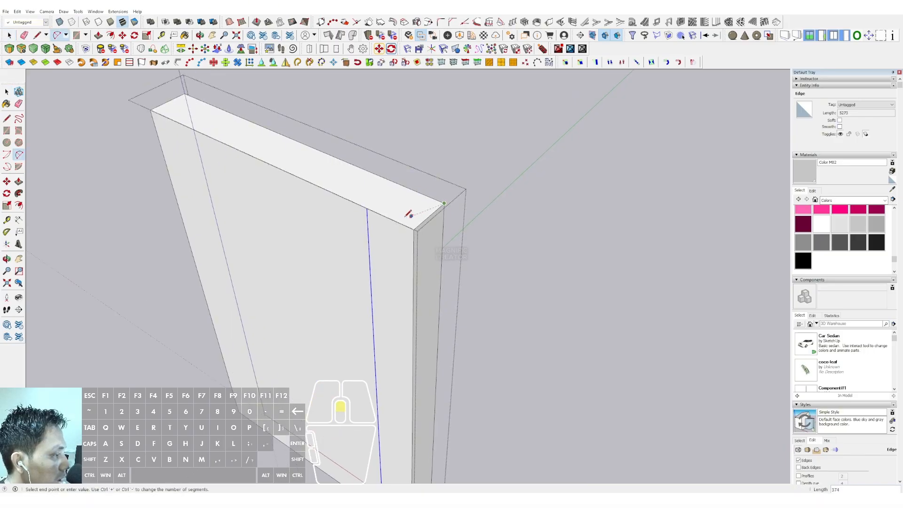
left_click(374, 212)
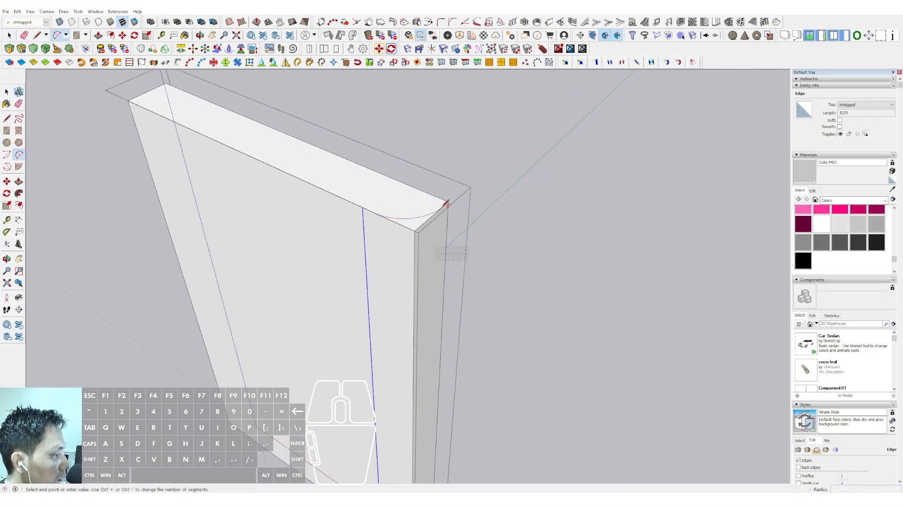
Push the corner outside the arc down the panel's full height to round it off, and leave the group.
scroll(371, 382, "down", 3)
middle_click_drag(371, 384, 395, 309, "shift")
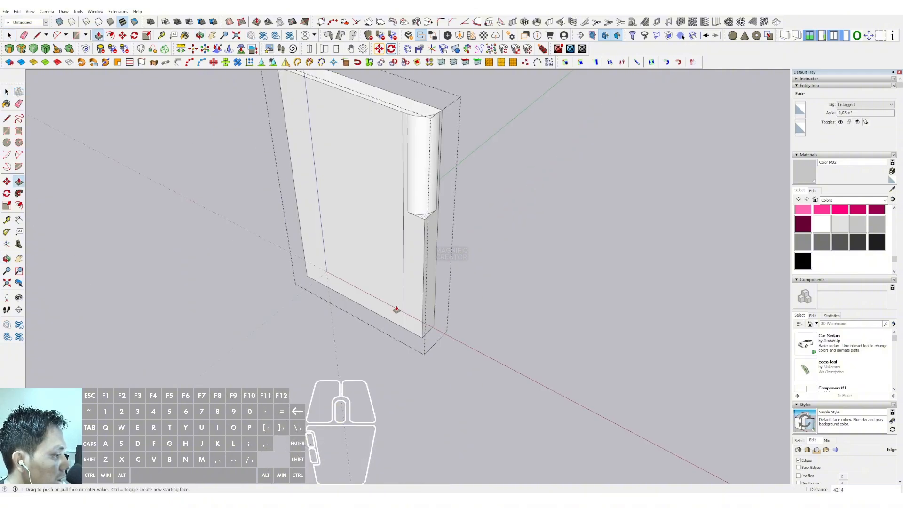
left_click(392, 323)
key("space")
left_click(386, 352)
scroll(386, 352, "down", 2)
middle_click_drag(383, 258, 463, 133)
scroll(430, 210, "down", 1)
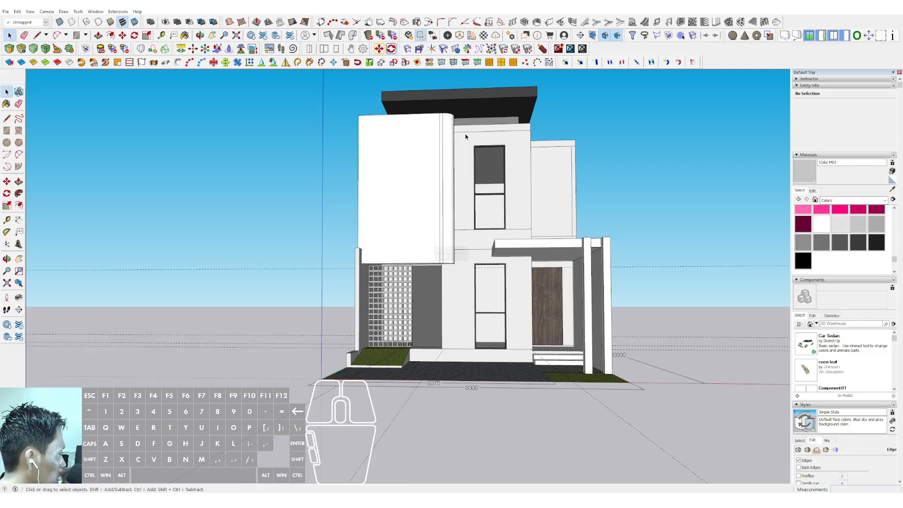
Reopen the panel group and copy the outer vertical front edge 150 mm inward along the front face.
middle_click_drag(418, 237, 402, 360)
scroll(393, 221, "up", 2)
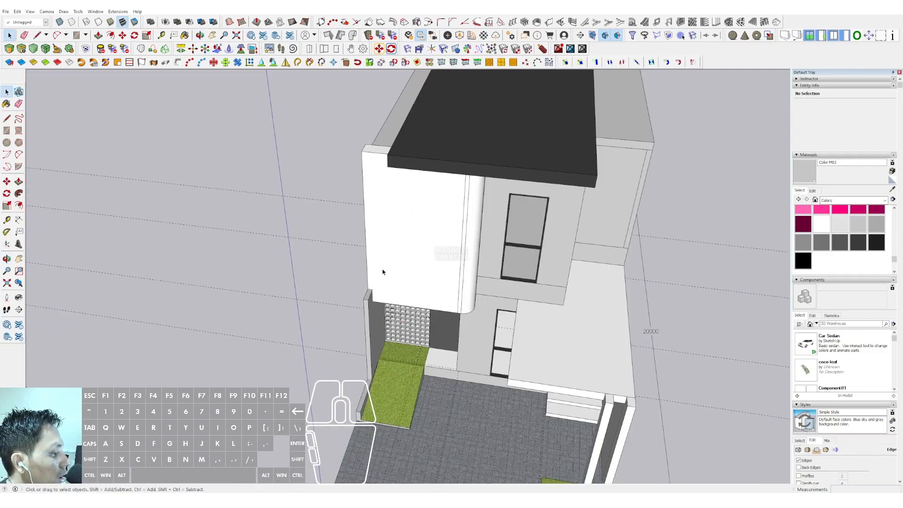
scroll(383, 252, "up", 1)
double_click(381, 237)
triple_click(381, 235)
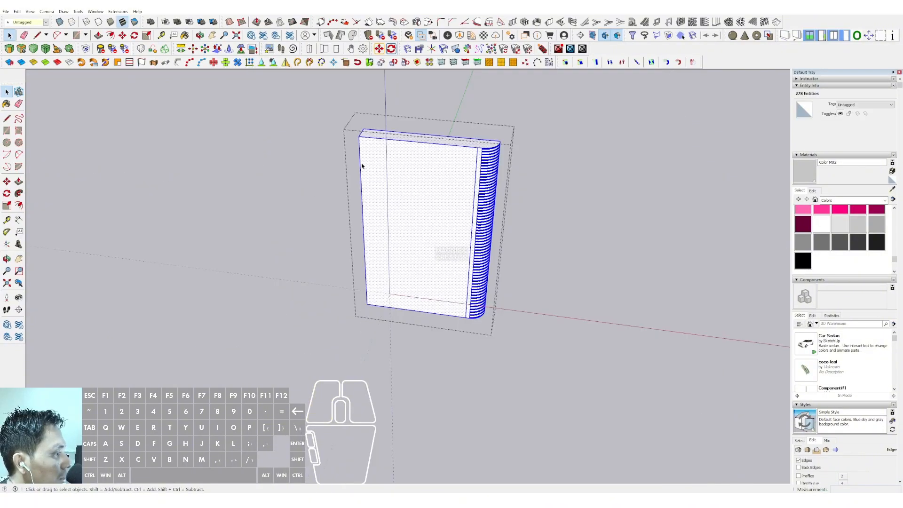
left_click(361, 165)
scroll(369, 183, "up", 1)
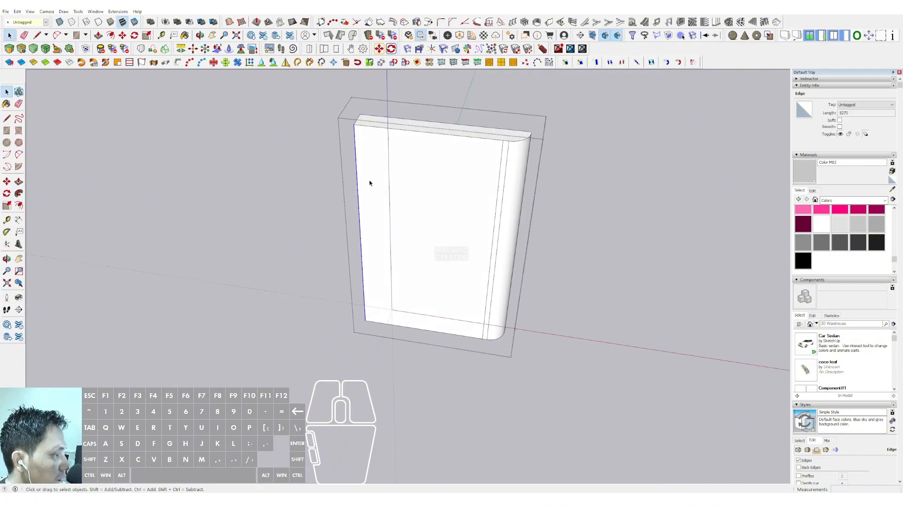
left_click(355, 139)
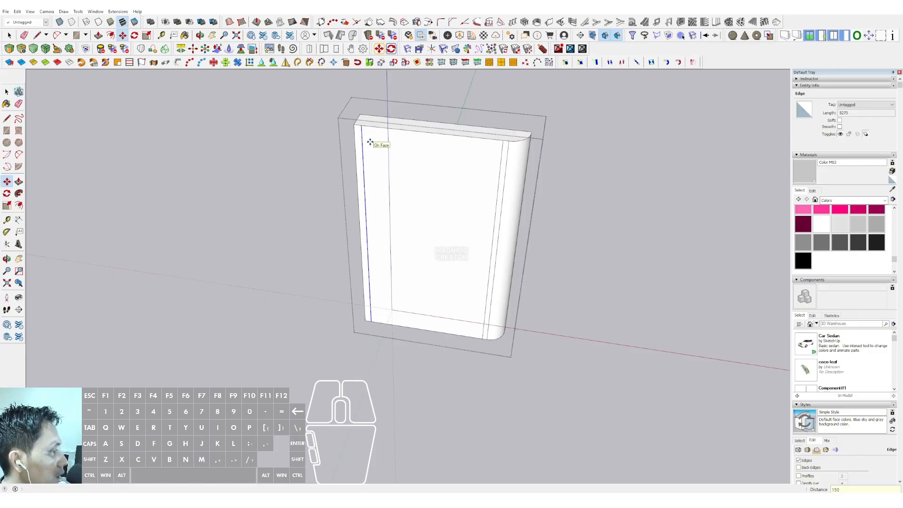
Pull the 150 mm strip forward about 1550 mm to form a projecting side wing.
key("space")
key("v")
left_click(358, 135)
left_click(331, 165)
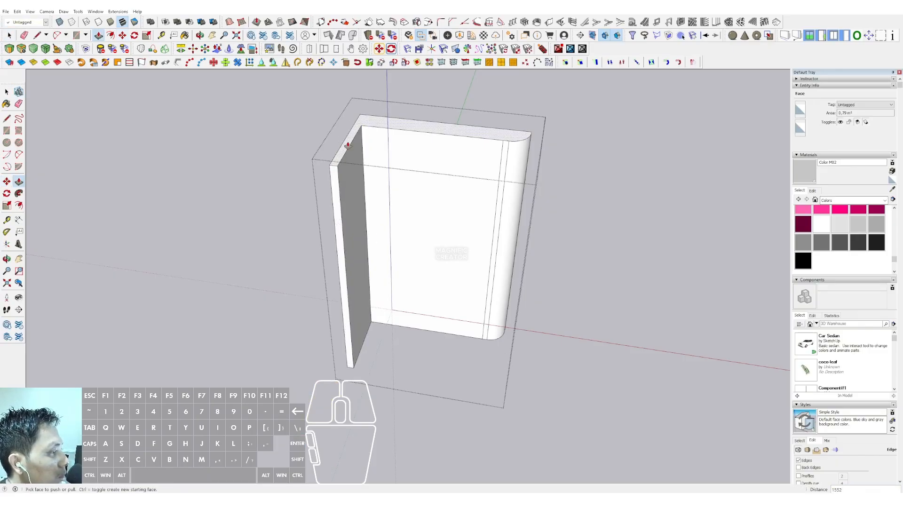
Draw an arc across the inner corner between the side wing and the front face, level with the panel's top.
key("a")
scroll(362, 131, "up", 2)
left_click(351, 141)
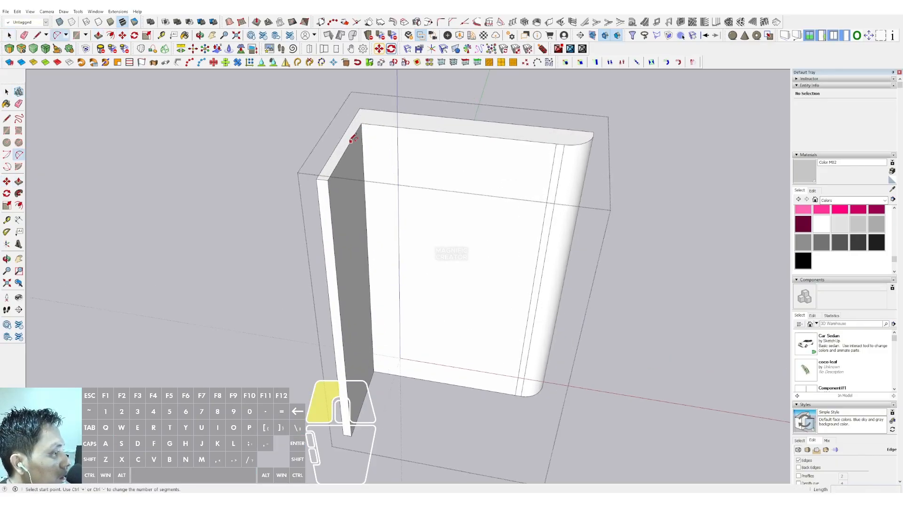
left_click(397, 127)
key("space")
Extrude the face behind the arc down the panel's full height to round the inner corner.
scroll(363, 127, "up", 1)
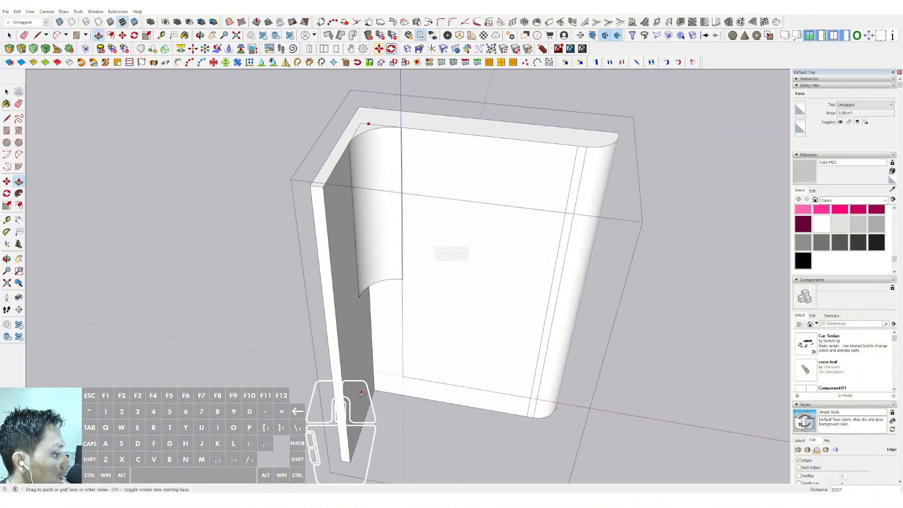
left_click(356, 447)
key("space")
scroll(390, 240, "down", 3)
Erase the leftover corner edges on the panel's top face and leave the group.
scroll(385, 183, "up", 2)
key("e")
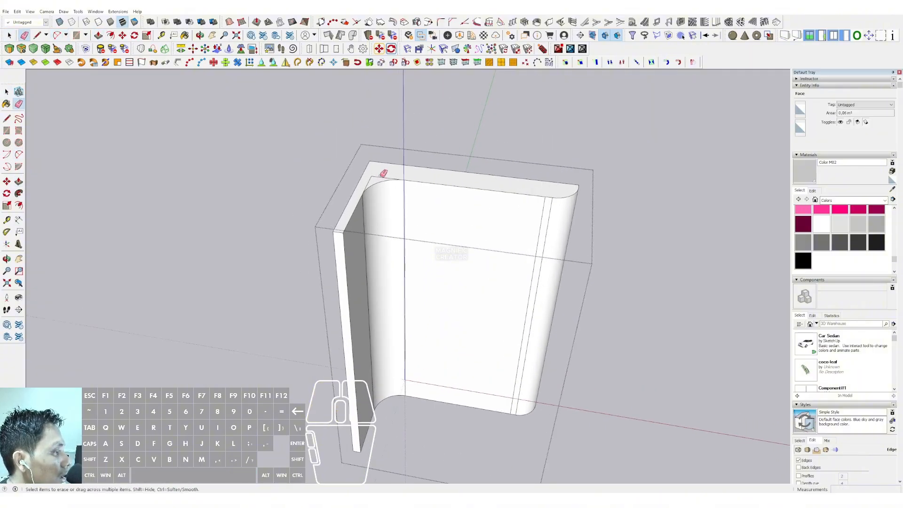
left_click(369, 179)
key("space")
scroll(386, 174, "down", 2)
left_click(331, 226)
Draw a ground rectangle about 3301 by 150 mm along the paving's side edge, from the front corner to the ramp curb.
scroll(362, 188, "down", 2)
middle_click_drag(364, 254, 370, 193)
middle_click_drag(391, 239, 374, 196)
scroll(347, 227, "up", 3)
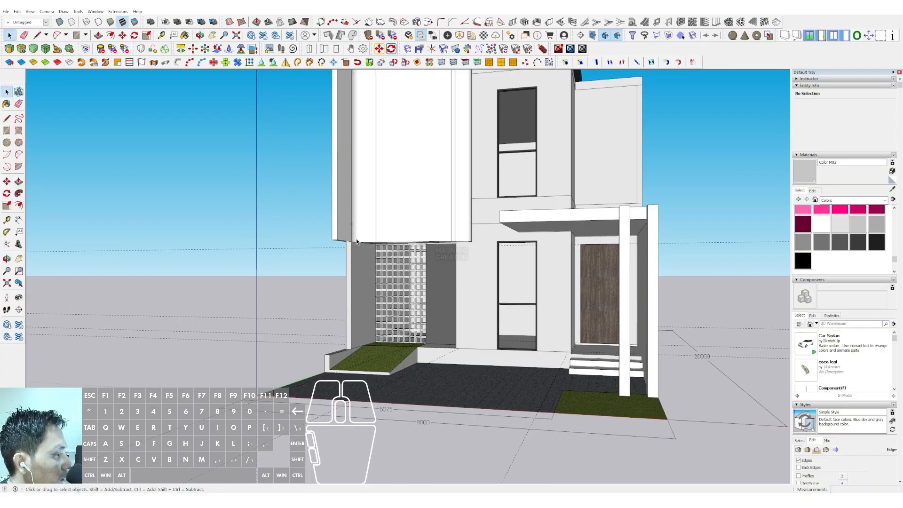
scroll(356, 250, "down", 2)
middle_click_drag(358, 263, 356, 221)
left_click(352, 239)
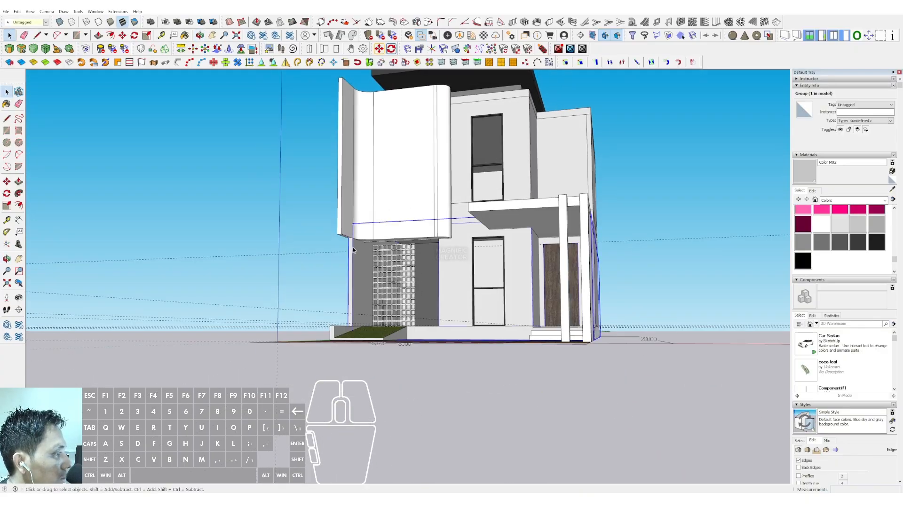
scroll(354, 239, "up", 2)
mouse_move(354, 238)
middle_mouse_down()
mouse_move(443, 210)
mouse_move(513, 228)
mouse_move(343, 274)
mouse_move(408, 333)
middle_mouse_up()
scroll(395, 336, "up", 2)
key("r")
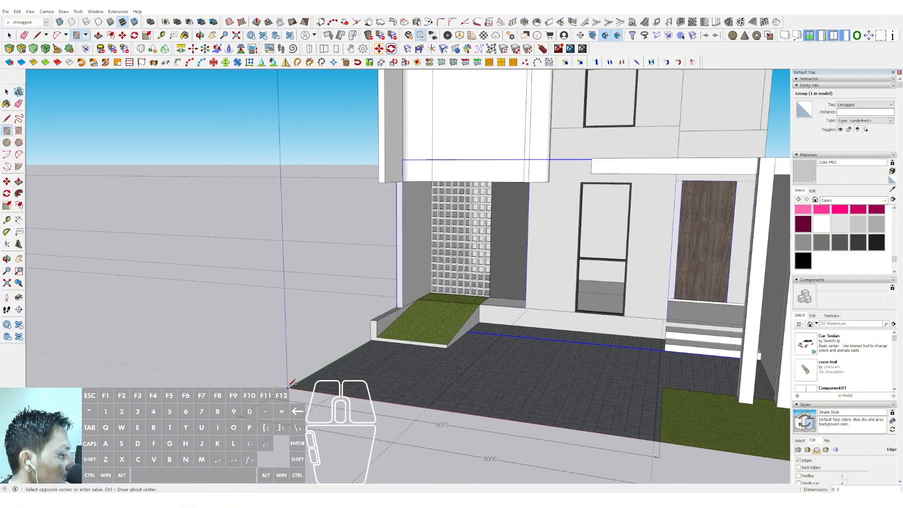
scroll(329, 367, "up", 3)
key("r")
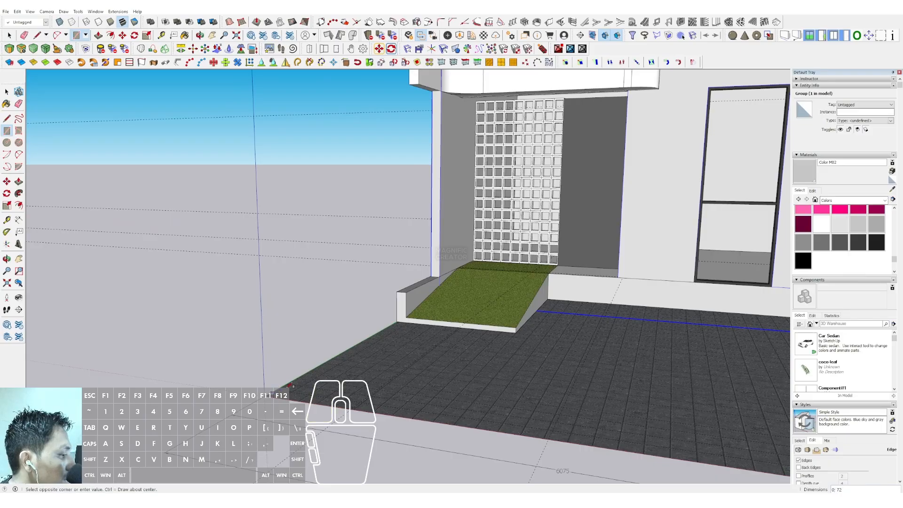
scroll(398, 322, "up", 1)
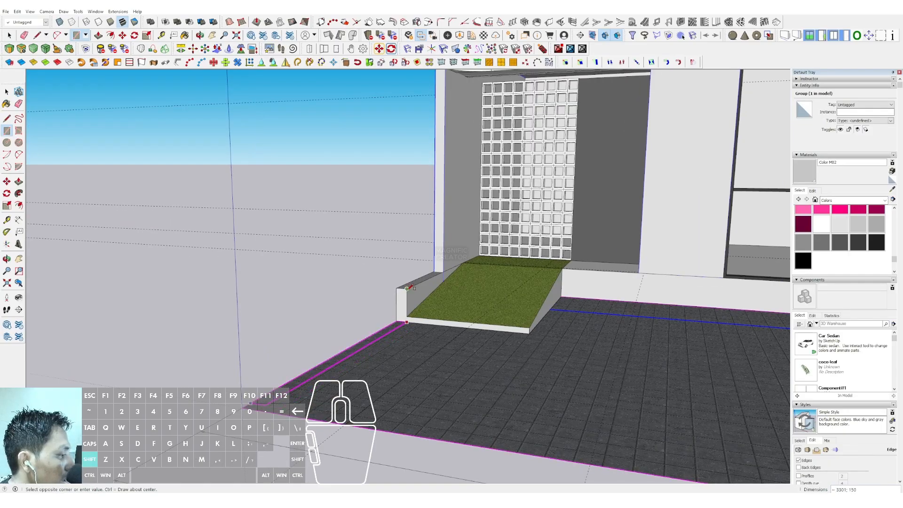
Extrude the narrow ground rectangle beside the paving up about 1.5 m to form the boundary wall.
key("v")
left_click(396, 325)
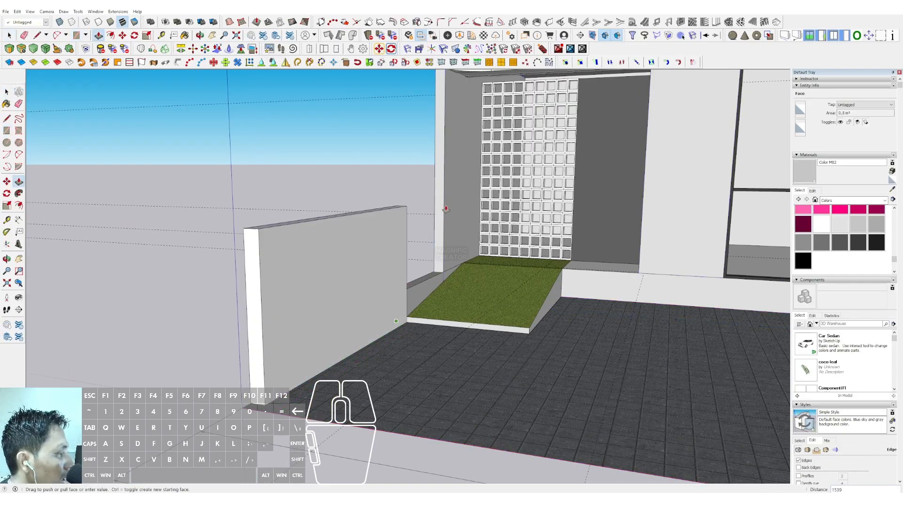
left_click(437, 205)
key("space")
Extend the boundary wall's rear end face back along the side until it meets the house.
middle_click_drag(384, 229, 504, 263)
scroll(557, 255, "up", 3)
key("v")
left_click(558, 252)
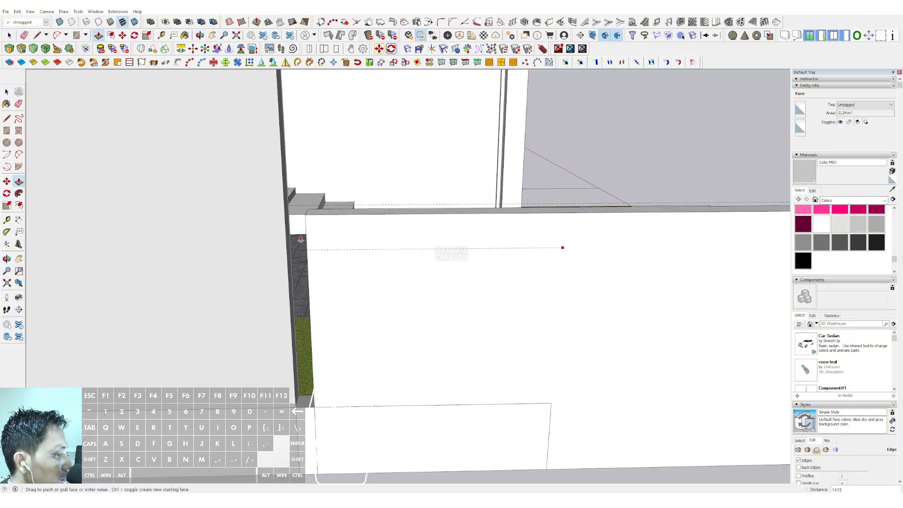
left_click(285, 236)
scroll(409, 263, "down", 5)
Paint the boundary wall group with Color M02.
key("space")
left_click(409, 263)
middle_click_drag(410, 262, 509, 257)
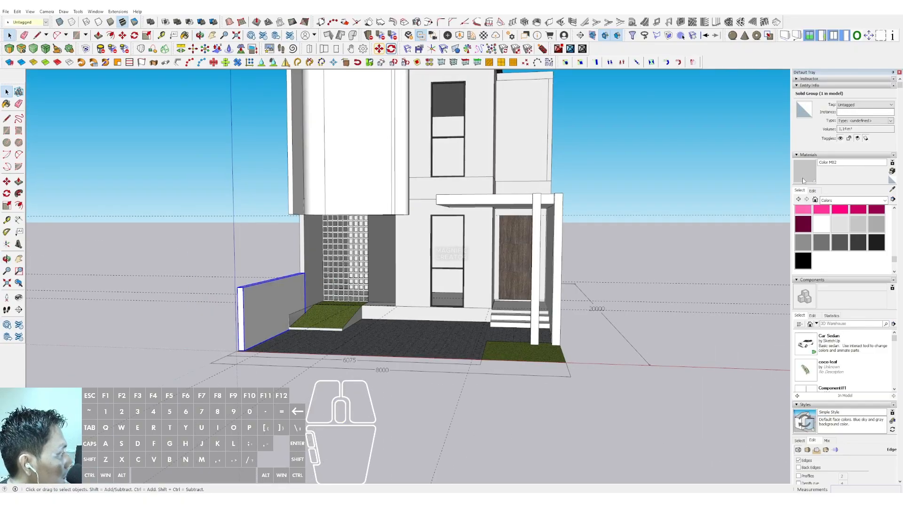
scroll(294, 278, "up", 2)
left_click(285, 284)
key("space")
Open the upper side block's group and offset its front face inward to outline a window opening.
scroll(364, 249, "down", 3)
middle_click_drag(364, 250, 387, 278, "shift")
middle_click_drag(387, 277, 364, 250)
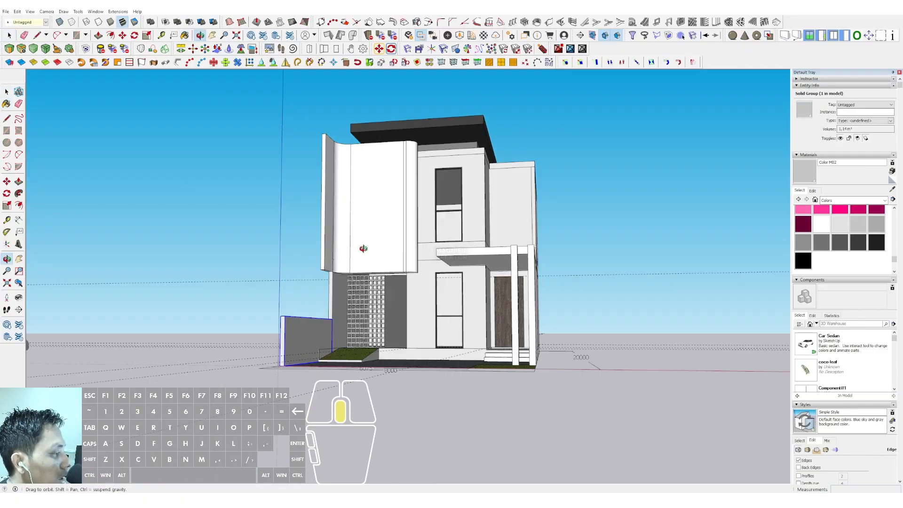
scroll(443, 284, "up", 4)
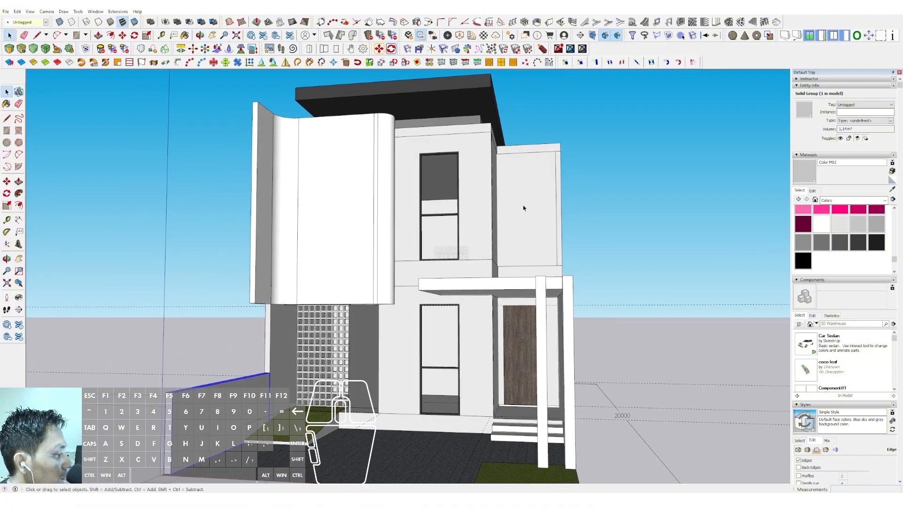
double_click(518, 211)
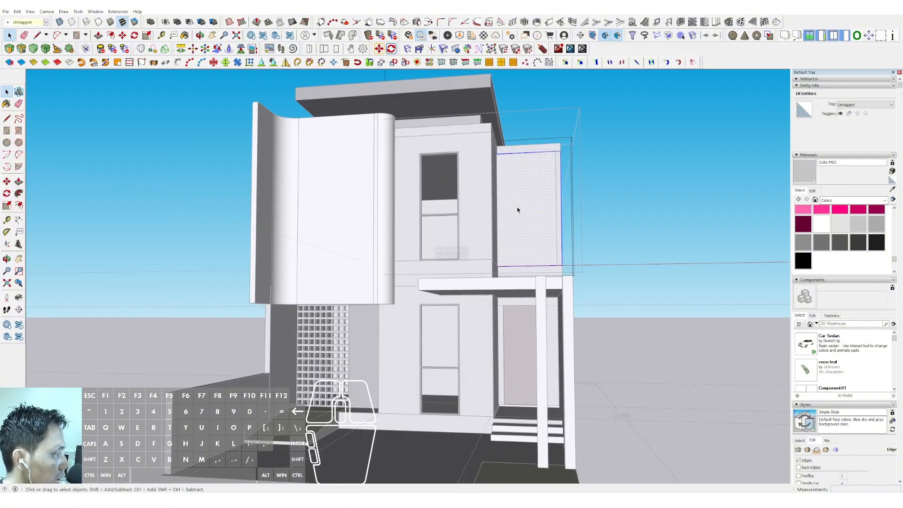
scroll(518, 210, "up", 2)
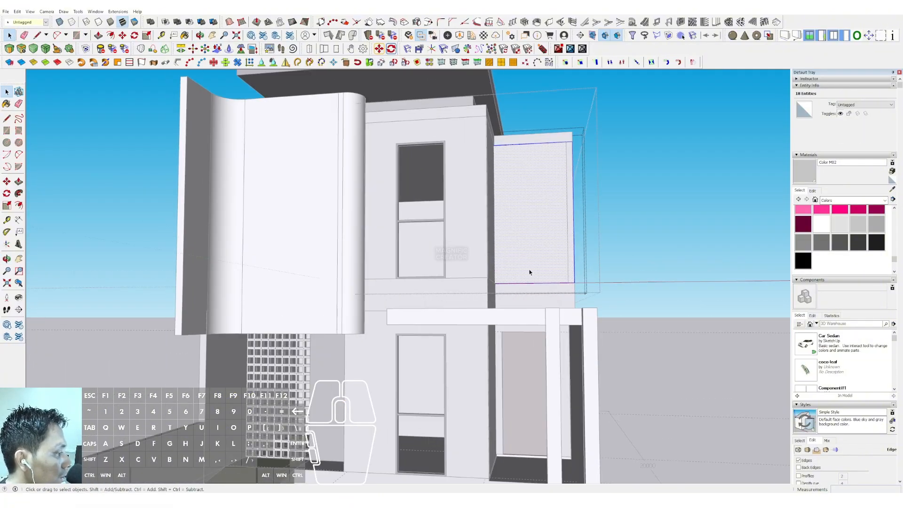
left_click(507, 158)
Push the inset face back 150 mm to cut the window opening and leave the group.
mouse_move(506, 158)
middle_mouse_down()
mouse_move(472, 198)
mouse_move(503, 161)
middle_mouse_up()
key("p")
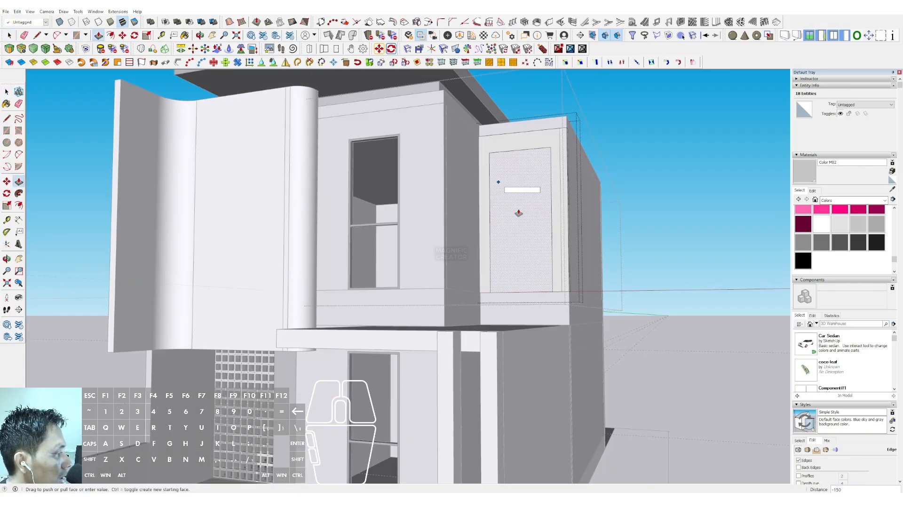
left_click_drag(501, 185, 527, 231)
key("space")
scroll(527, 231, "down", 2)
left_click(642, 140)
left_click(643, 140)
scroll(543, 217, "down", 3)
Copy the ground-floor window frame into the upper side block's opening, aligned with the opening's lower inner corner.
middle_click_drag(543, 217, 554, 249)
scroll(463, 312, "up", 4)
left_click(462, 314)
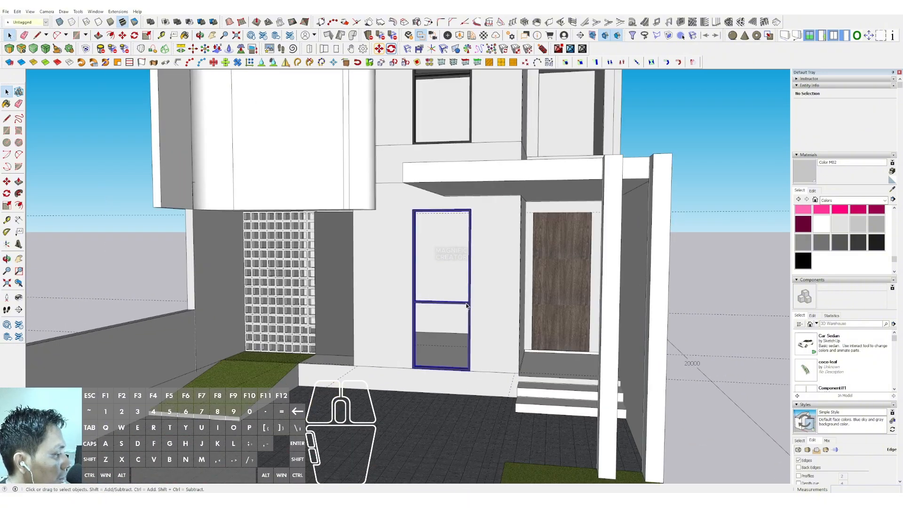
scroll(463, 329, "up", 3)
key("m")
left_click(466, 385)
scroll(467, 384, "down", 3)
middle_click_drag(489, 331, 500, 400)
scroll(534, 270, "up", 3)
scroll(534, 269, "up", 4)
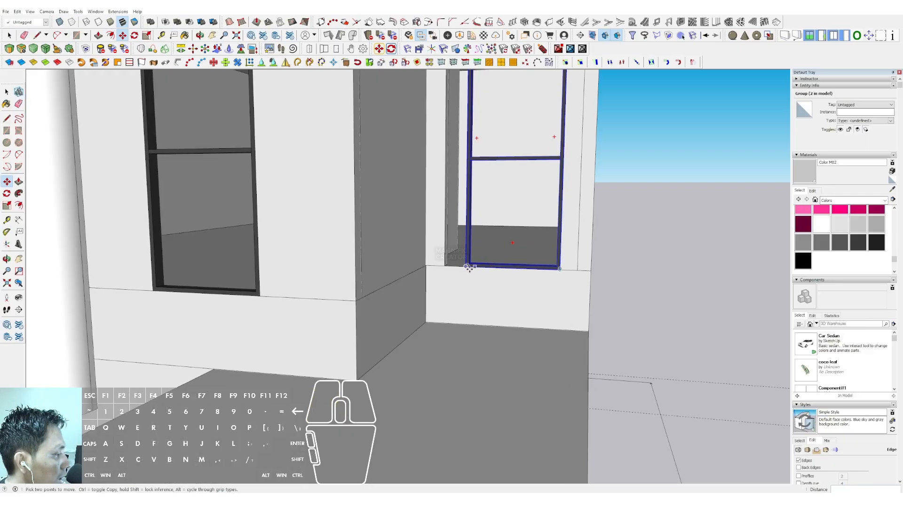
left_click(555, 267)
key("space")
scroll(512, 268, "down", 3)
middle_click_drag(522, 263, 572, 242)
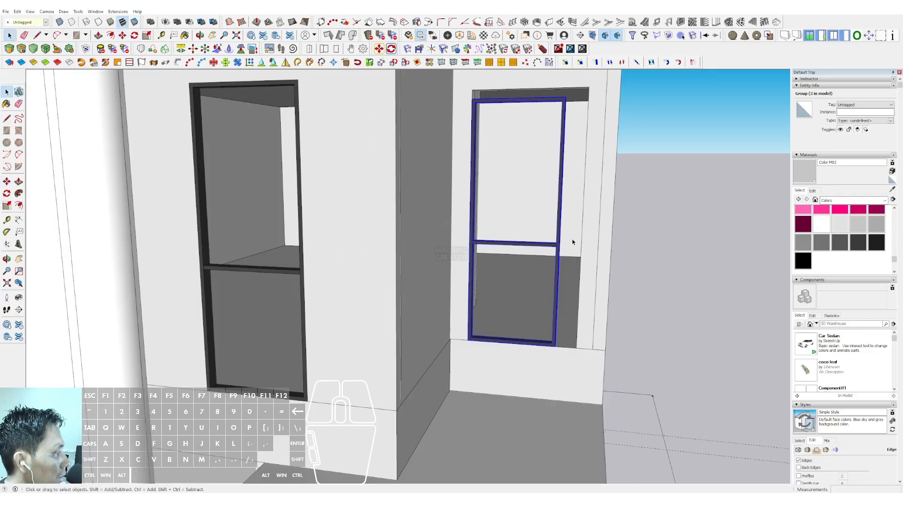
Open the wall group and pull the opening's outer jamb face in to the window frame's edge.
middle_click_drag(652, 148, 677, 163)
scroll(639, 189, "up", 4)
double_click(639, 184)
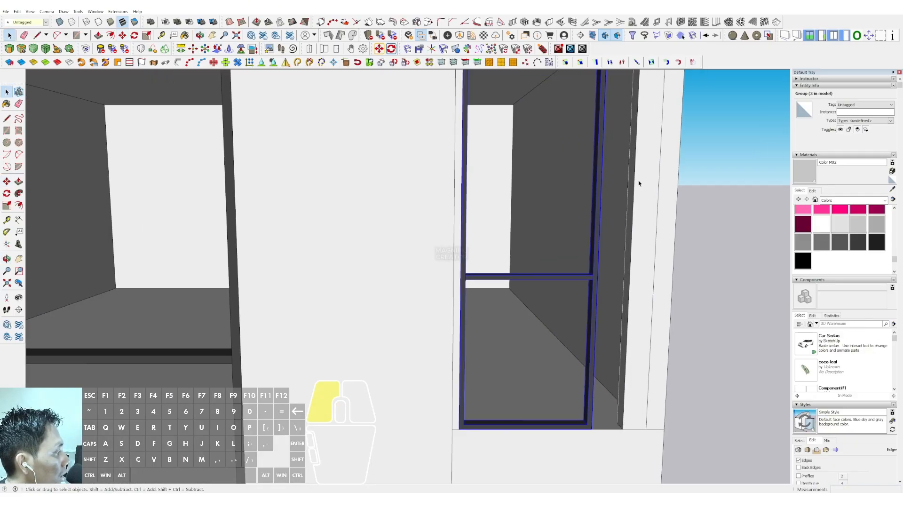
scroll(638, 184, "up", 2)
triple_click(637, 183)
left_click(632, 177)
key("v")
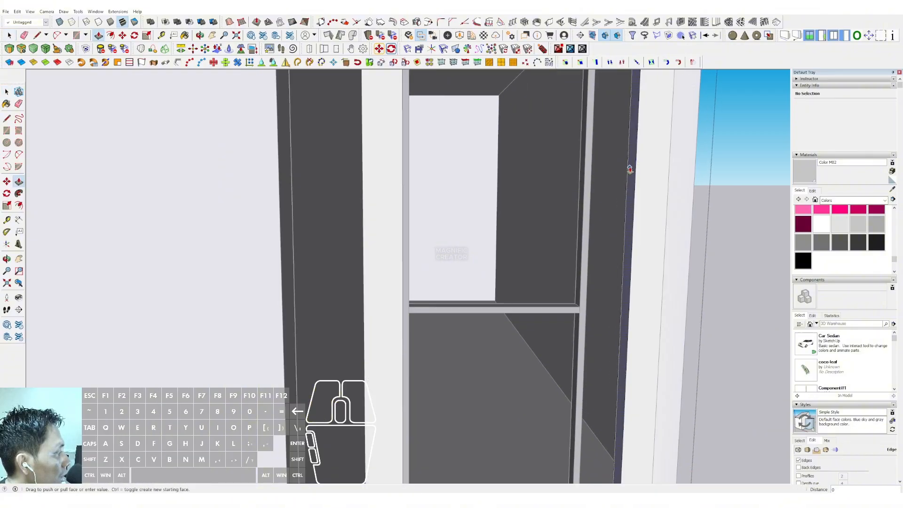
left_click(629, 167)
left_click(591, 169)
key("space")
scroll(601, 165, "down", 3)
Lower the opening's head face to the top of the window frame and leave the wall group.
middle_click_drag(602, 163, 518, 159)
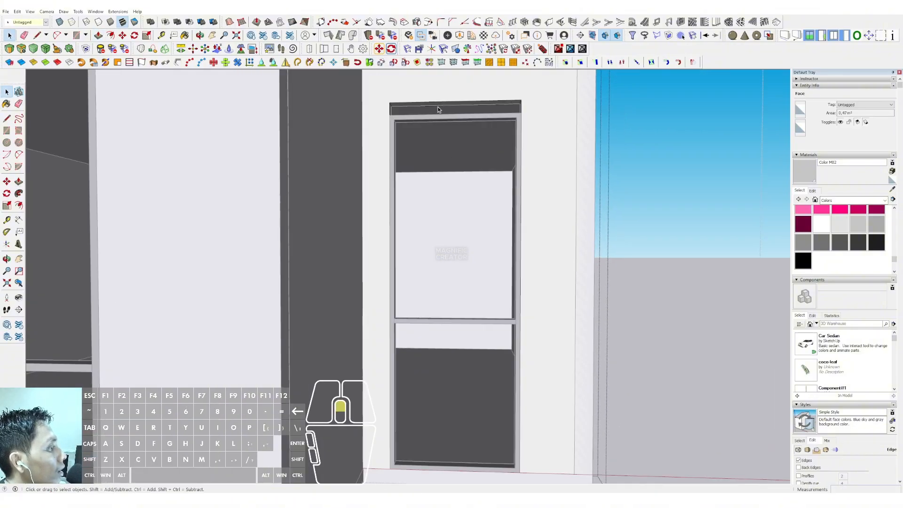
scroll(438, 106, "up", 2)
triple_click(431, 101)
scroll(440, 102, "up", 2)
key("v")
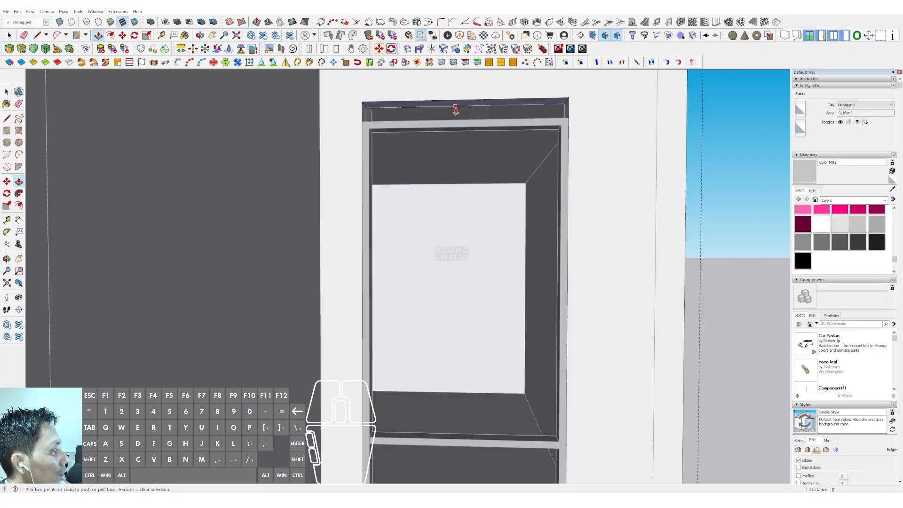
left_click(455, 107)
left_click(449, 122)
key("space")
scroll(459, 119, "down", 3)
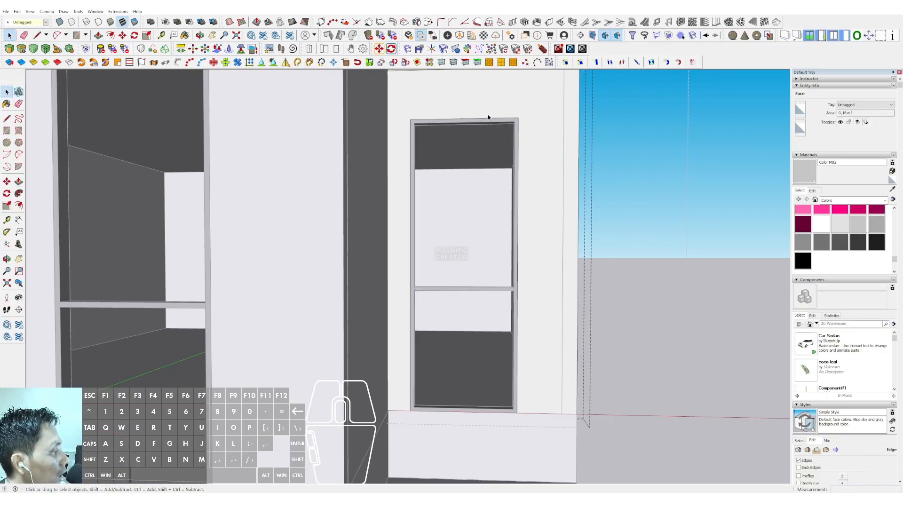
scroll(488, 117, "down", 5)
scroll(483, 184, "down", 2)
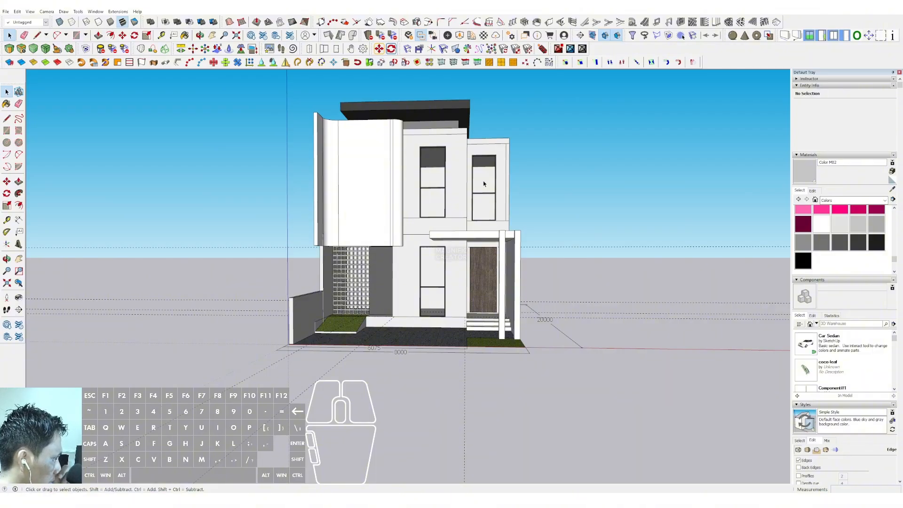
Draw a rectangle above the upper side window, reaching the inner wall corner, and extrude it forward as a canopy slab.
scroll(483, 183, "up", 3)
middle_click_drag(483, 183, 413, 162)
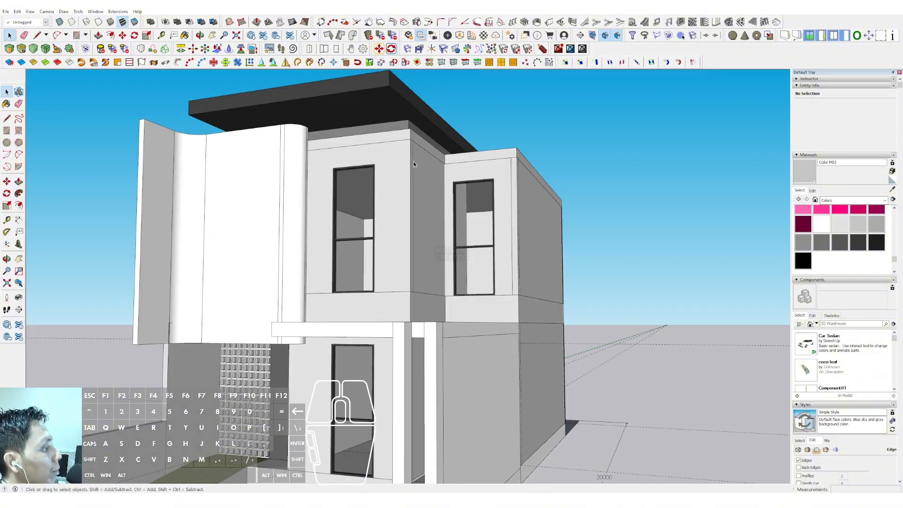
scroll(492, 182, "up", 3)
scroll(492, 181, "up", 2)
key("r")
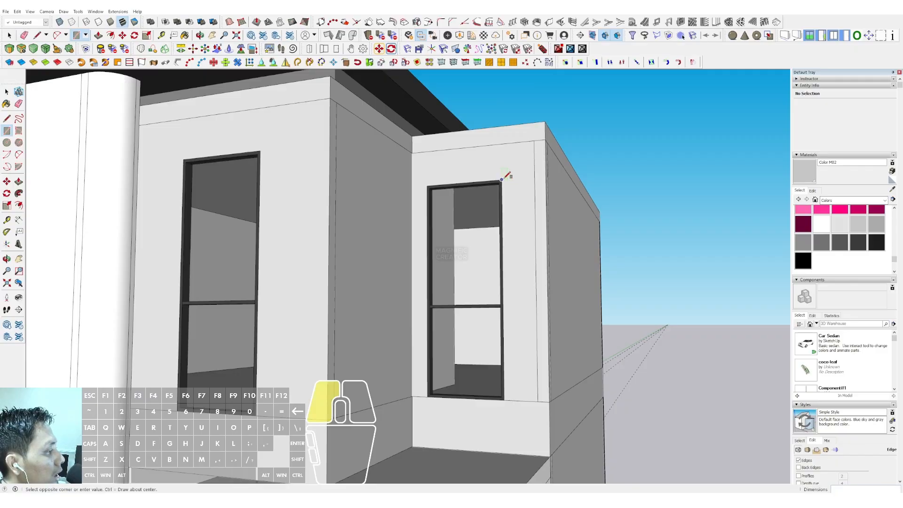
scroll(413, 173, "up", 1)
left_click(413, 174)
key("space")
left_click(484, 179)
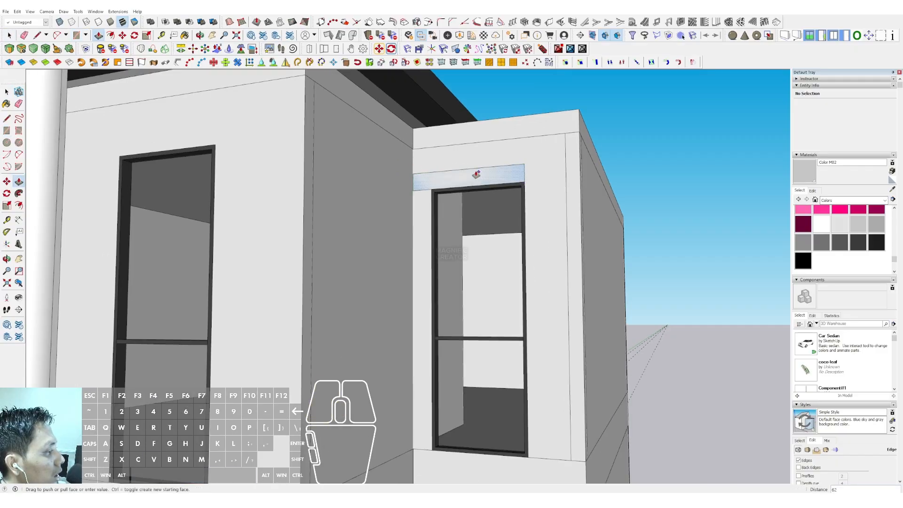
left_click(476, 174)
left_click(381, 154)
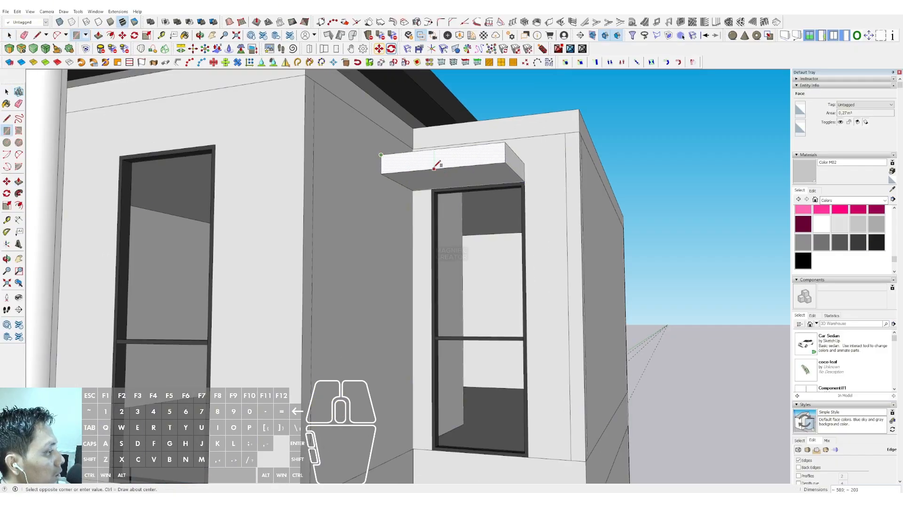
Draw a rectangle about 580 by 200 mm on the slab's front face and extrude it flush with the main front wall.
key("space")
left_click(416, 160)
key("p")
left_click(416, 158)
scroll(376, 188, "down", 1)
middle_click_drag(458, 236, 548, 300, "shift")
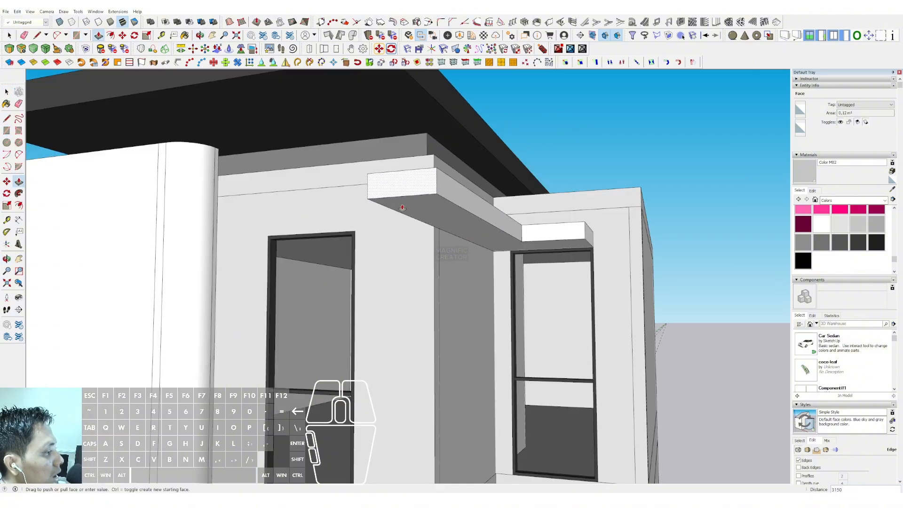
left_click(417, 264)
Extrude the canopy's front end outward past the main block's front wall.
middle_click_drag(417, 264, 456, 286)
scroll(449, 254, "up", 2)
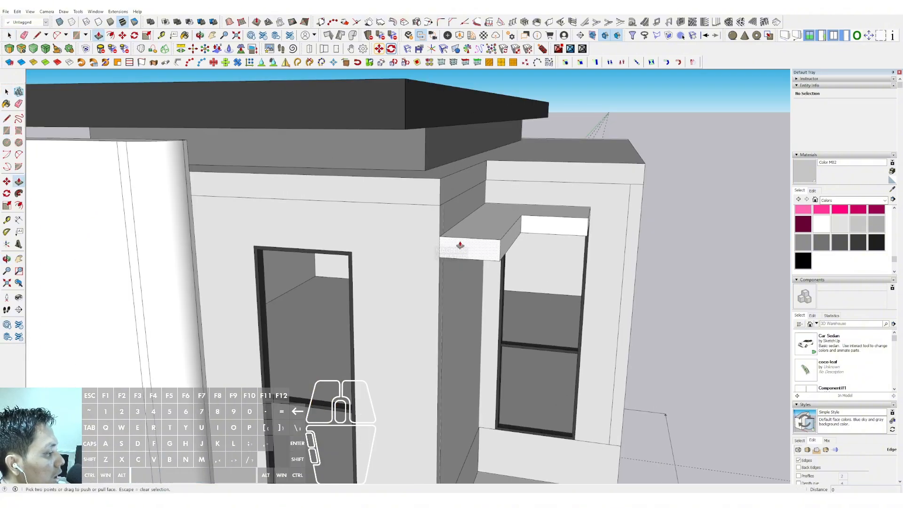
left_click(459, 245)
middle_click_drag(430, 255, 575, 238)
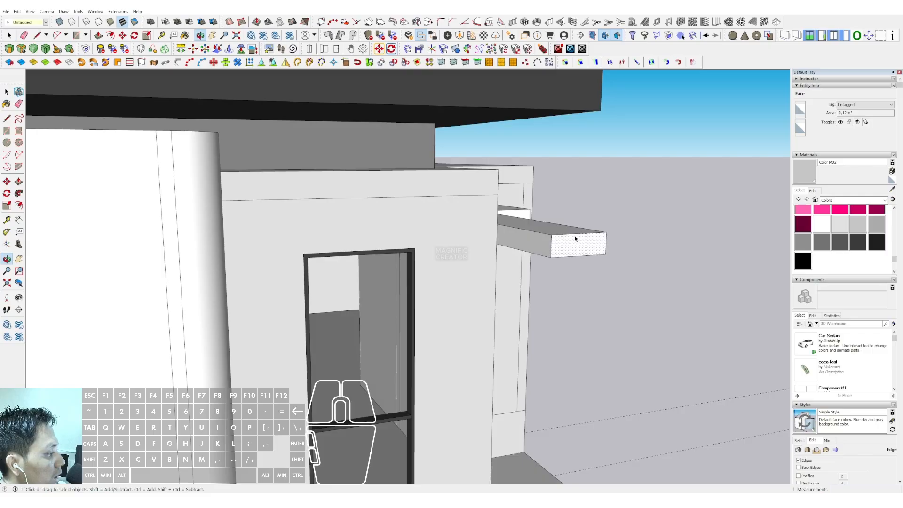
left_click(551, 234)
Extrude the projecting canopy end sideways above the main upper window to the curved facade panel.
scroll(511, 244, "up", 2)
left_click(478, 239)
key("p")
left_click(505, 240)
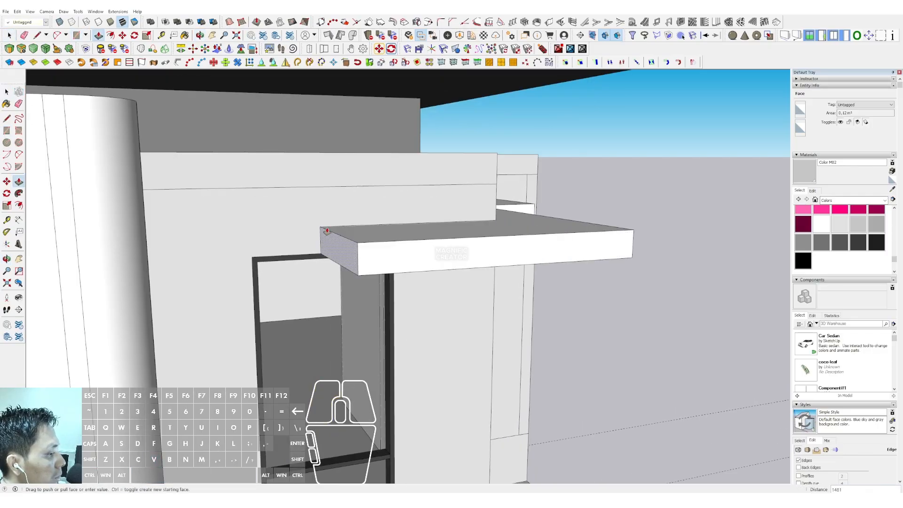
middle_click_drag(336, 241, 247, 183)
left_click(235, 189)
scroll(323, 188, "down", 1)
key("space")
Extend the canopy's other end across to the upper side block's outer corner.
middle_click_drag(323, 187, 355, 184)
scroll(409, 155, "down", 2)
scroll(355, 184, "down", 3)
scroll(355, 184, "up", 6)
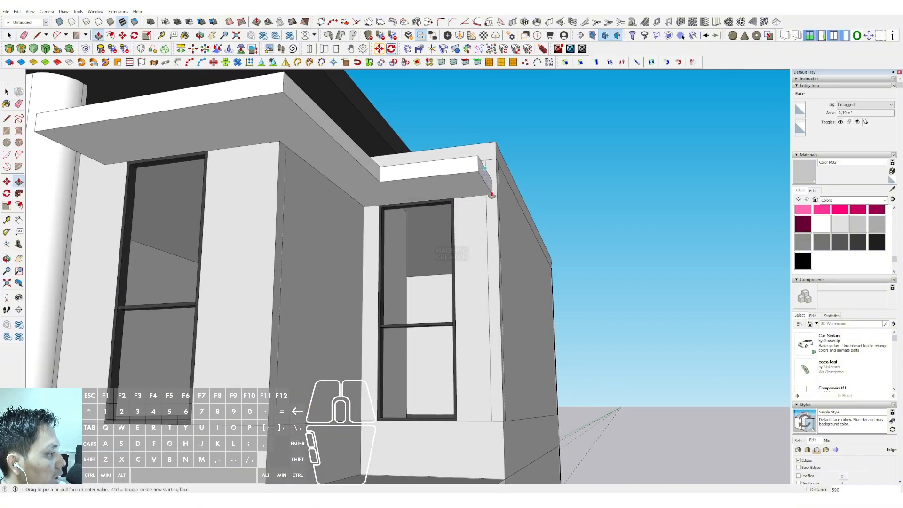
left_click(496, 202)
key("space")
Select all of the connected canopy geometry and make it a group.
scroll(489, 186, "down", 1)
triple_click(466, 182)
right_click(466, 183)
left_click(483, 244)
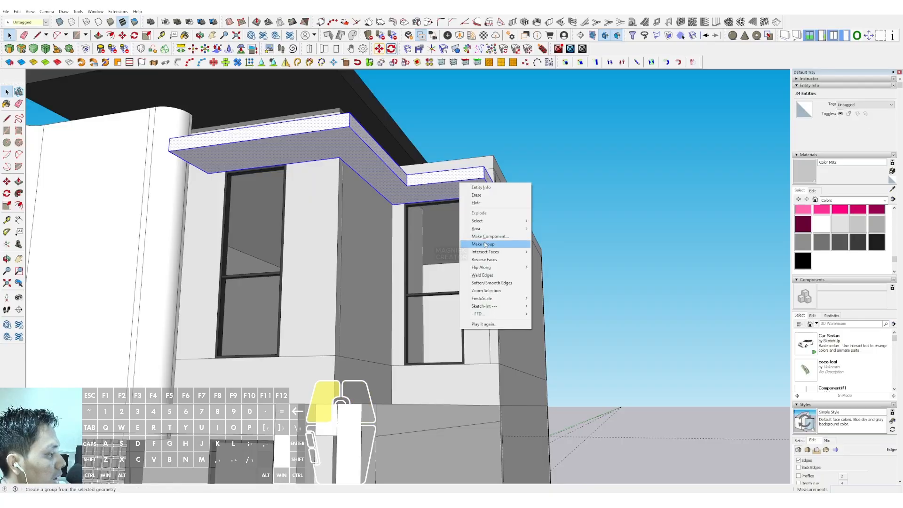
scroll(437, 210, "down", 3)
scroll(415, 203, "down", 1)
Paint the upper canopy group with Color M06.
mouse_move(415, 204)
middle_mouse_down()
mouse_move(417, 150)
mouse_move(443, 151)
mouse_move(449, 163)
mouse_move(460, 137)
mouse_move(449, 122)
middle_mouse_up()
left_click(839, 242)
scroll(433, 136, "up", 3)
left_click(468, 142)
scroll(468, 143, "down", 2)
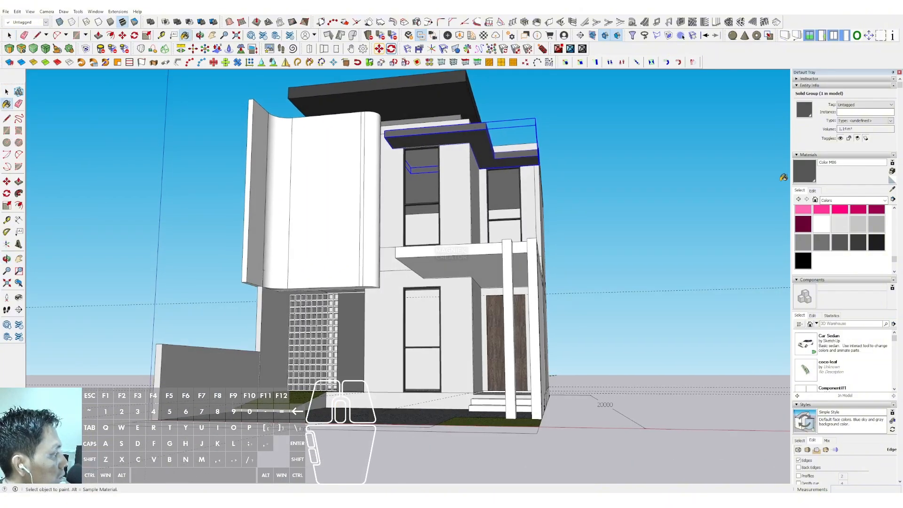
Paint the upper window canopy and the entrance porch canopy with Color M05.
left_click(821, 243)
left_click(489, 158)
scroll(492, 231, "down", 2)
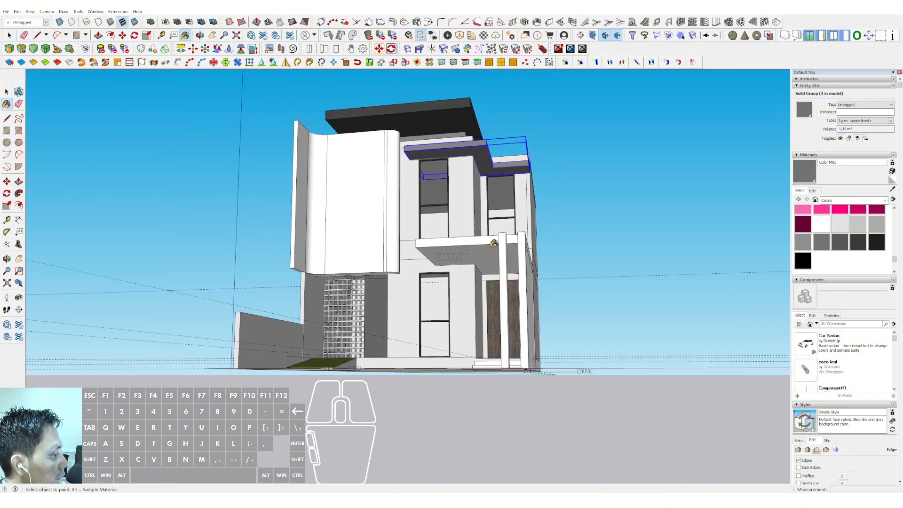
left_click(492, 243)
mouse_move(492, 243)
middle_mouse_down()
mouse_move(471, 265)
mouse_move(499, 247)
middle_mouse_up()
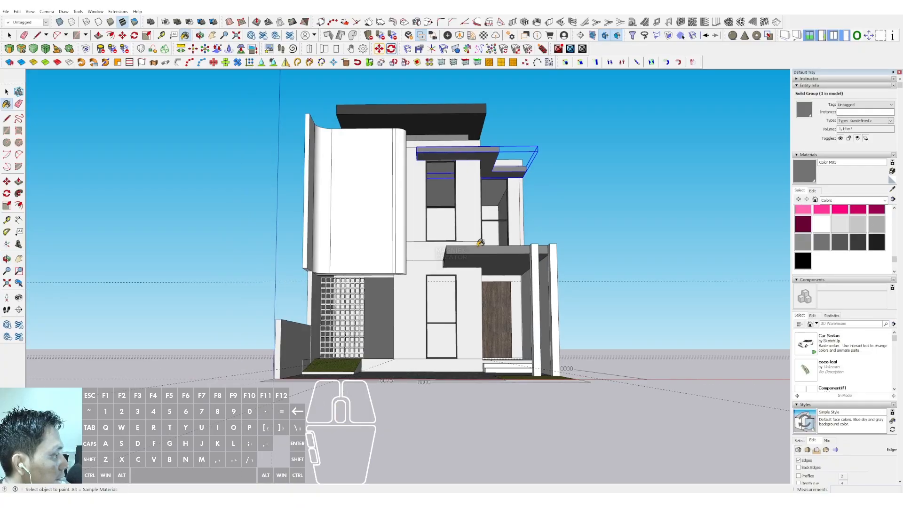
scroll(508, 240, "up", 2)
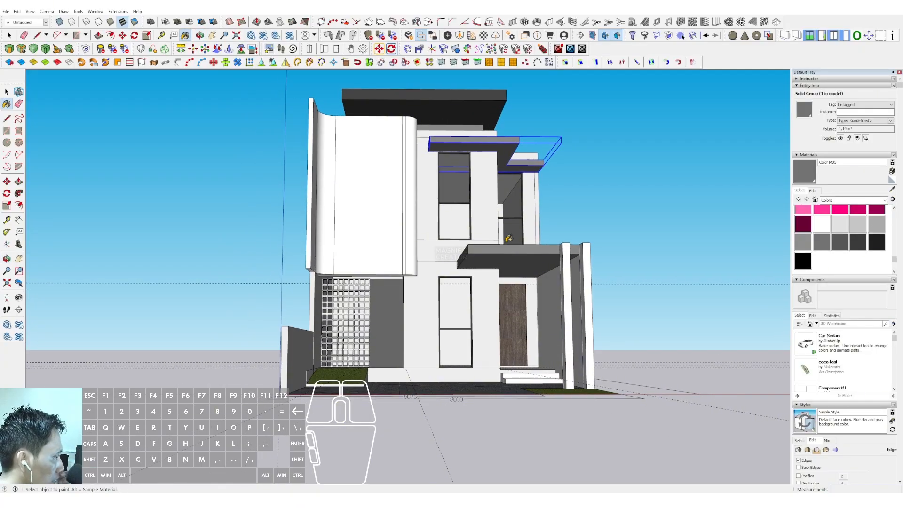
Draw a vertical strip about 65 by 3700 mm at the main block's outer corner, between the porch canopy and upper canopy.
key("space")
scroll(470, 224, "down", 3)
mouse_move(471, 224)
middle_mouse_down()
mouse_move(450, 228)
mouse_move(468, 269)
mouse_move(403, 272)
mouse_move(410, 286)
middle_mouse_up()
scroll(449, 229, "up", 3)
scroll(463, 258, "up", 3)
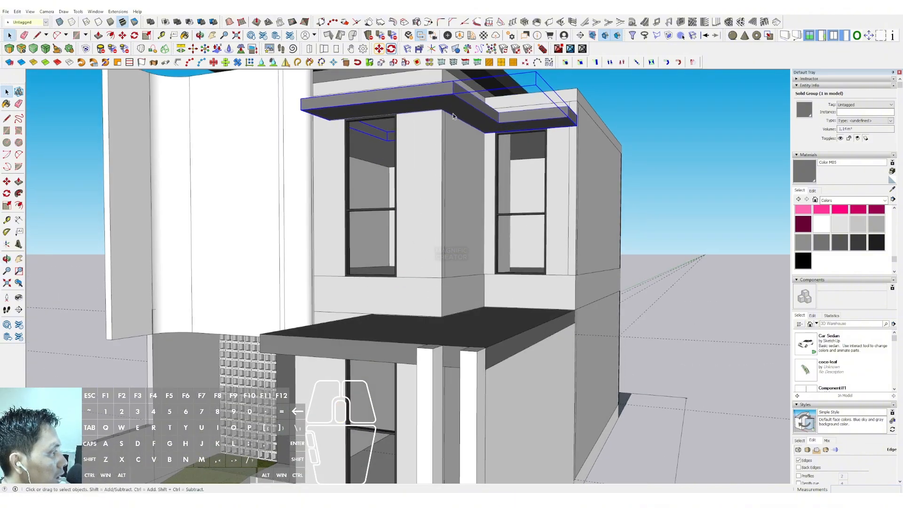
scroll(438, 297, "up", 6)
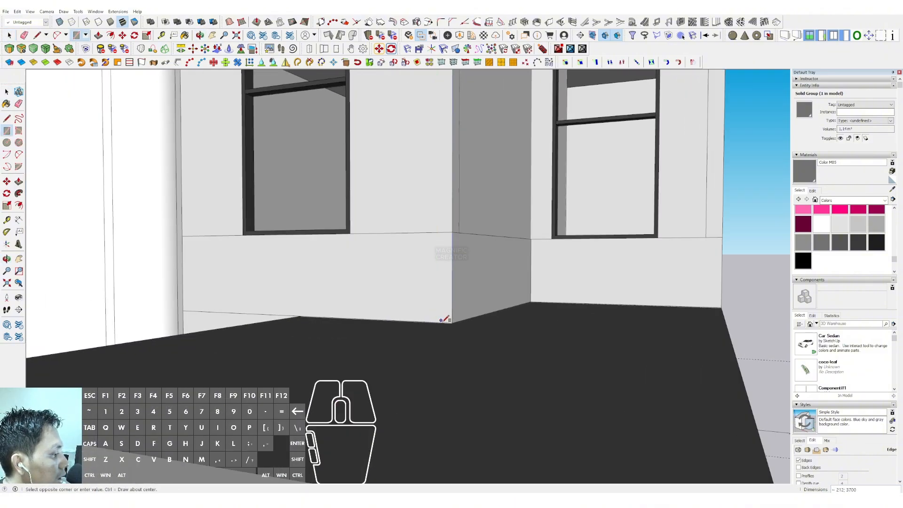
key("shift")
left_click(445, 323)
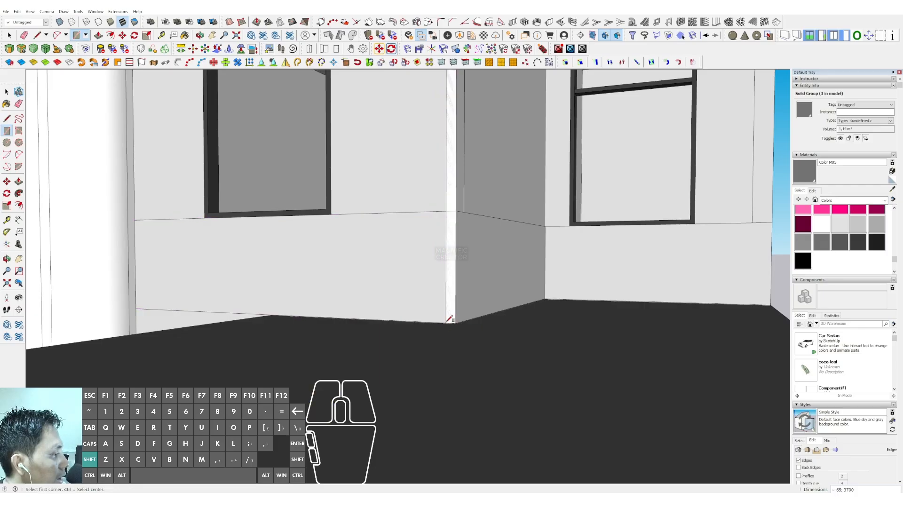
key("space")
Extrude the vertical corner strip 150 mm and make the resulting fin a group.
double_click(449, 231)
scroll(449, 231, "down", 4)
middle_click_drag(460, 276, 444, 145)
key("p")
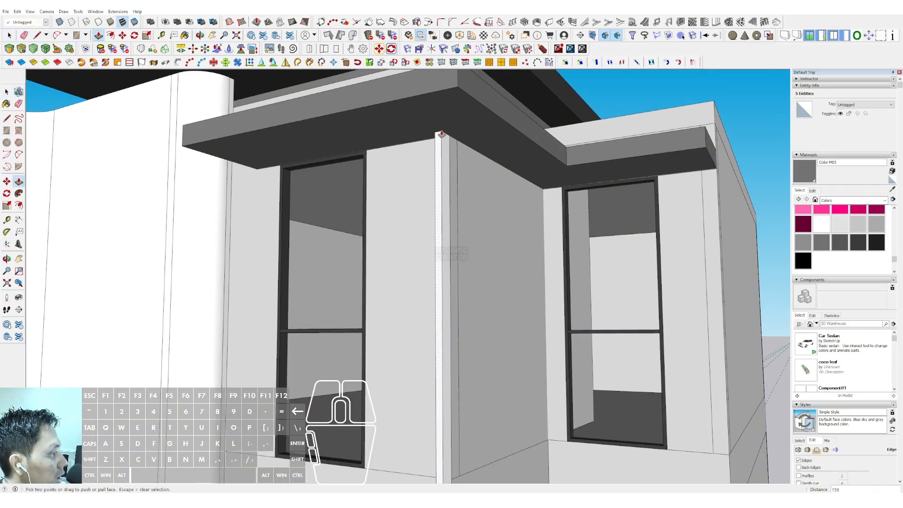
key("space")
right_click(444, 139)
left_click(463, 202)
scroll(459, 200, "down", 5)
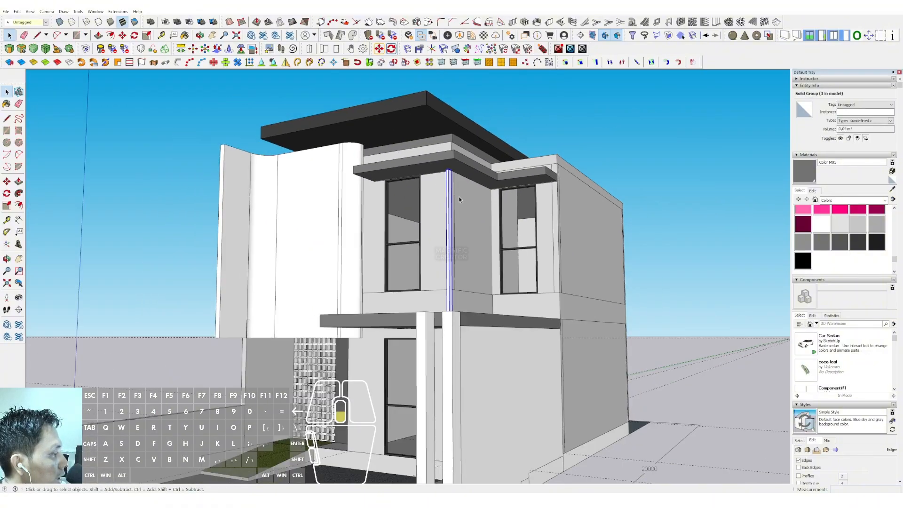
scroll(460, 199, "down", 3)
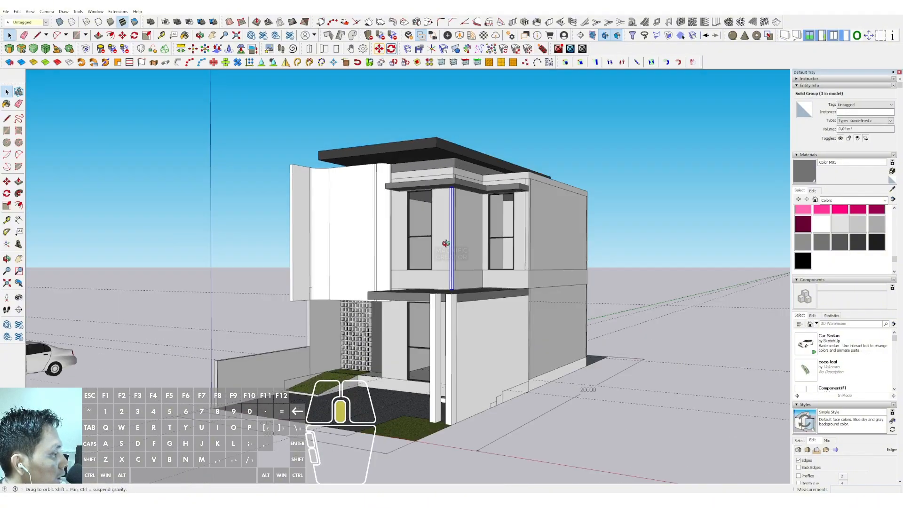
Sample the dark wood material from the entrance door and paint the vertical corner fin with it.
left_click(892, 189)
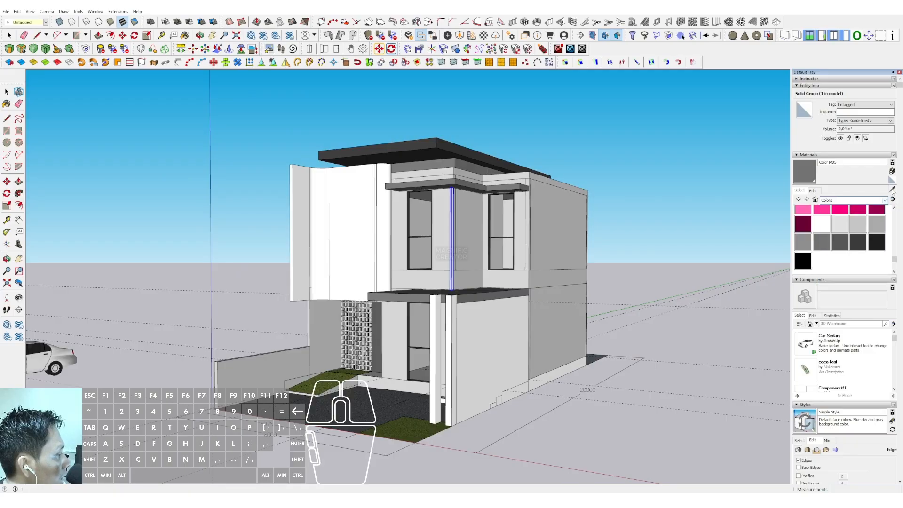
left_click(892, 189)
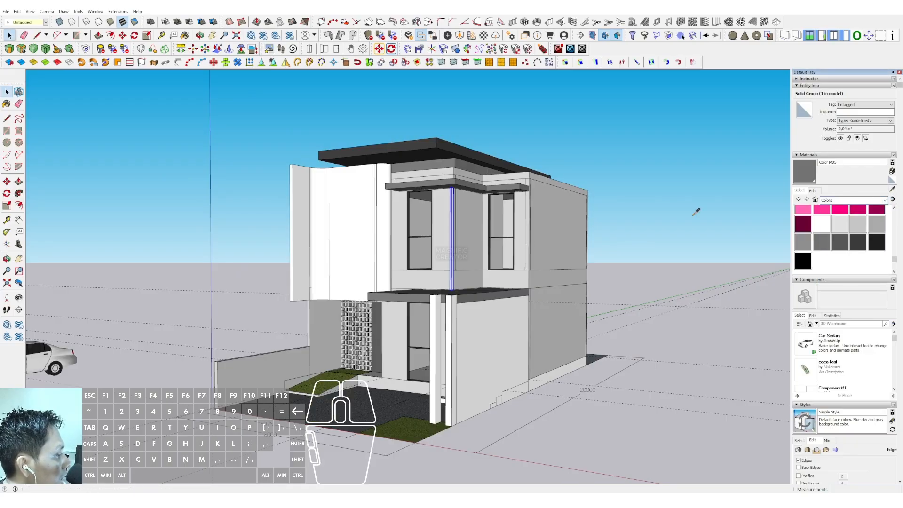
scroll(594, 226, "down", 2)
middle_click_drag(592, 228, 682, 207)
scroll(460, 303, "up", 2)
left_click(460, 306)
scroll(479, 173, "up", 2)
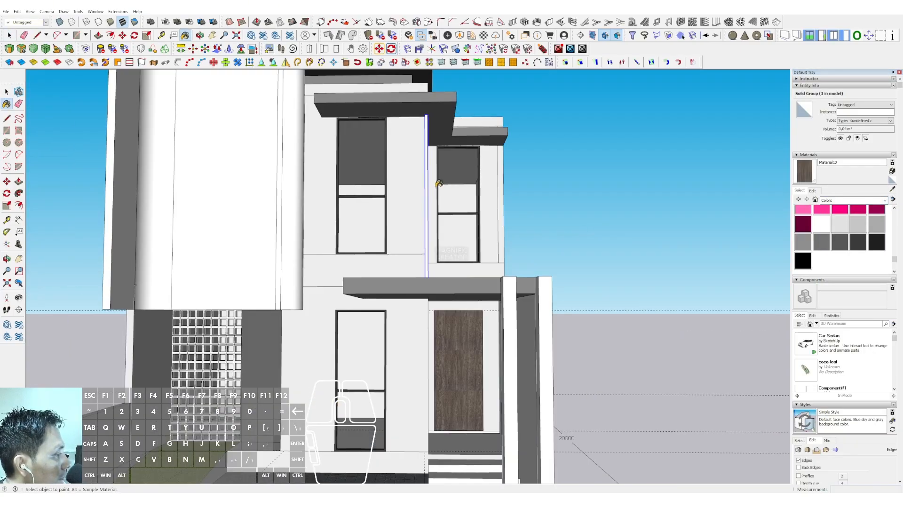
left_click(426, 181)
Convert the wood-painted corner fin group into a component.
scroll(426, 181, "down", 3)
middle_click_drag(426, 181, 441, 287)
scroll(414, 239, "up", 3)
key("space")
scroll(441, 292, "up", 3)
right_click(440, 292)
left_click(465, 356)
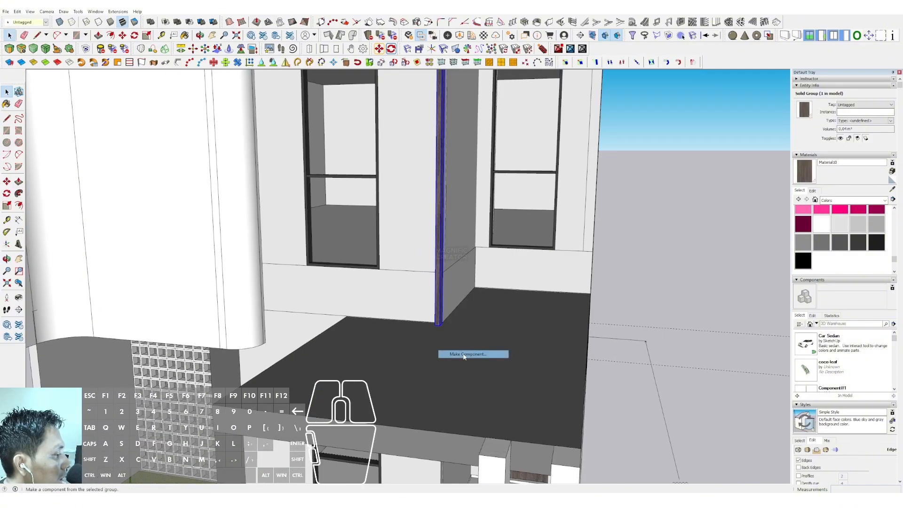
key("Return")
middle_click_drag(428, 301, 551, 346)
key("m")
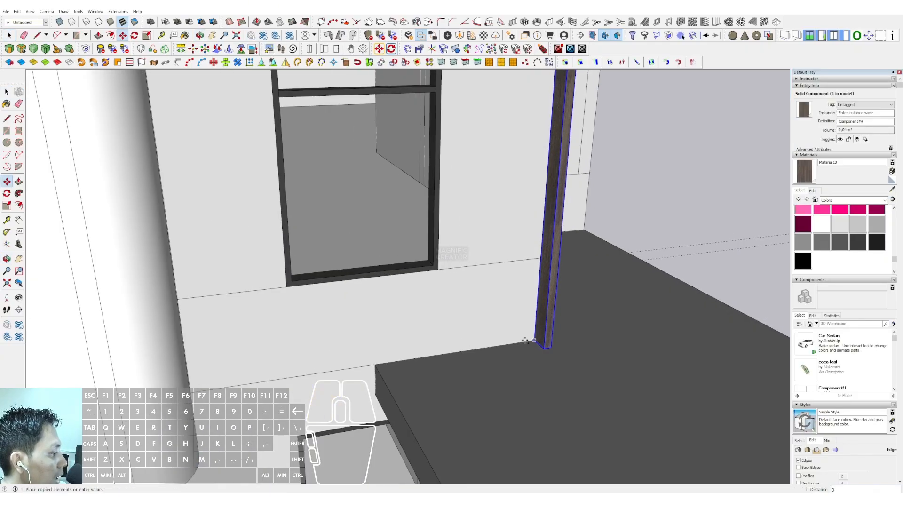
left_click(528, 340)
key("ctrl")
left_click(463, 291)
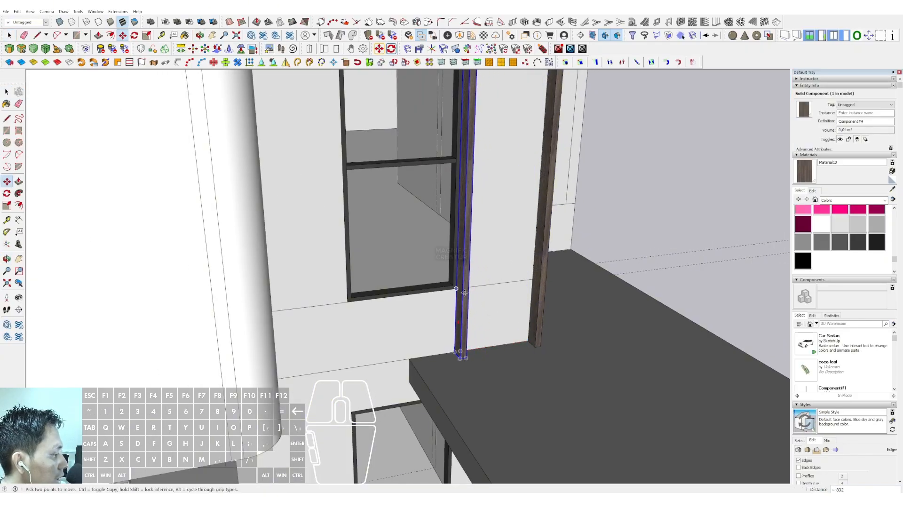
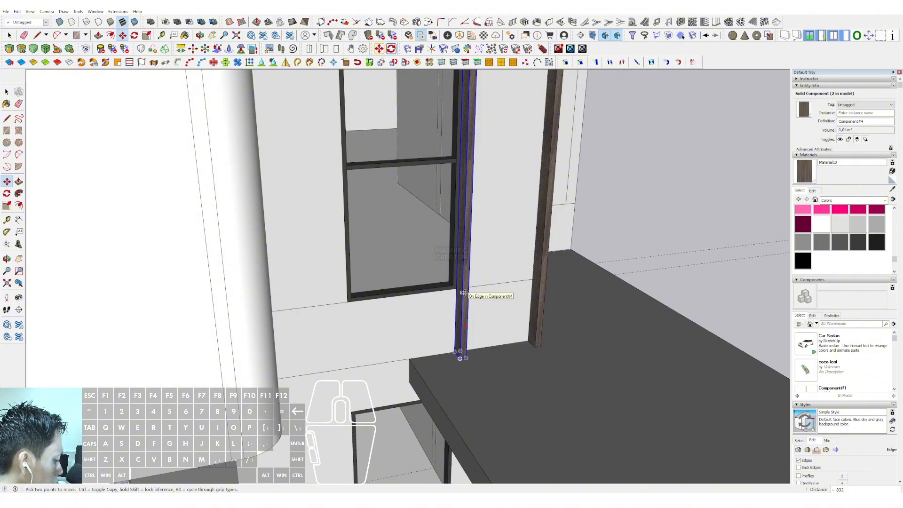
key("Escape")
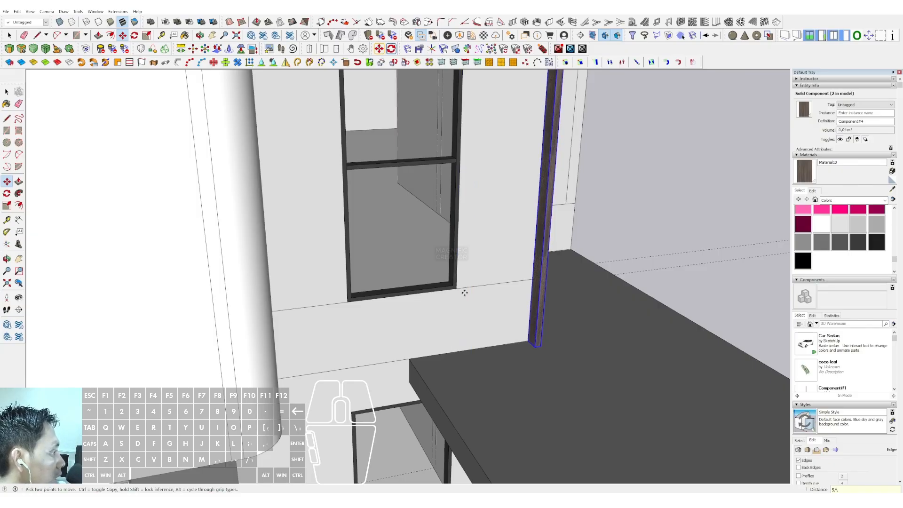
Copy the fin about 832 mm to the upper window frame's edge and divide the span into 5 equally spaced copies.
scroll(536, 319, "up", 3)
key("m")
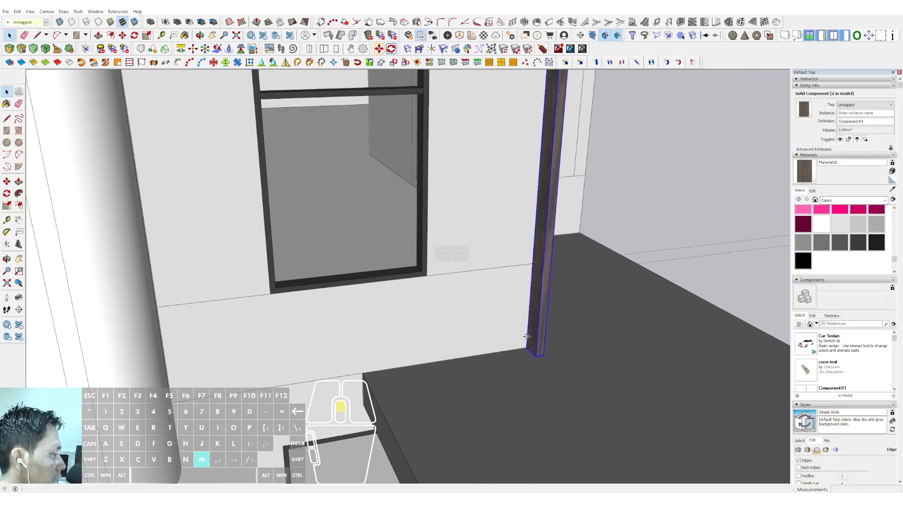
left_click(526, 348)
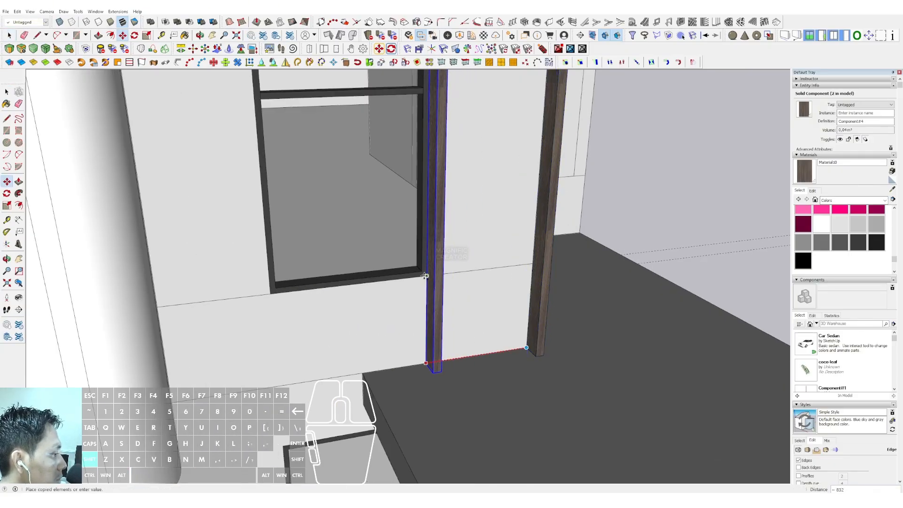
key("Return")
key("space")
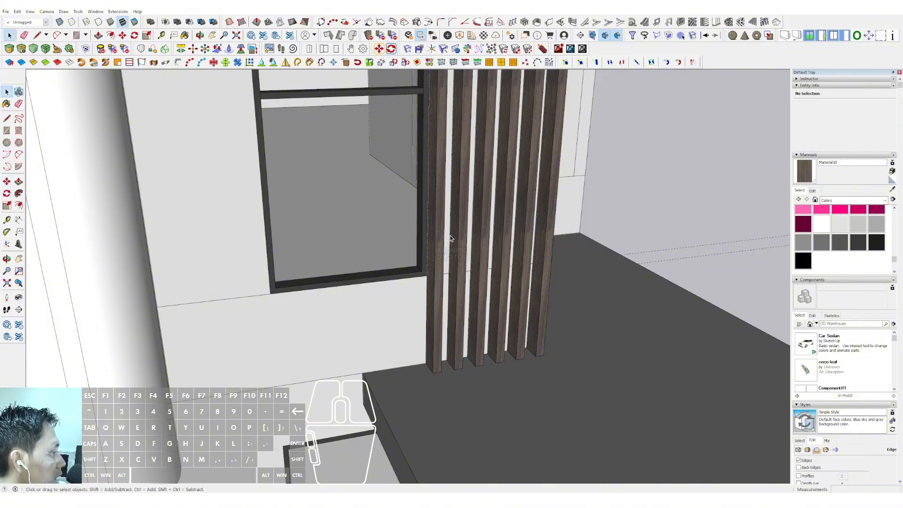
Examine the row of wood fins on the upper facade and the front yard with the grass ramp.
scroll(506, 230, "down", 8)
middle_click_drag(508, 242, 442, 191, "shift")
scroll(479, 216, "up", 1)
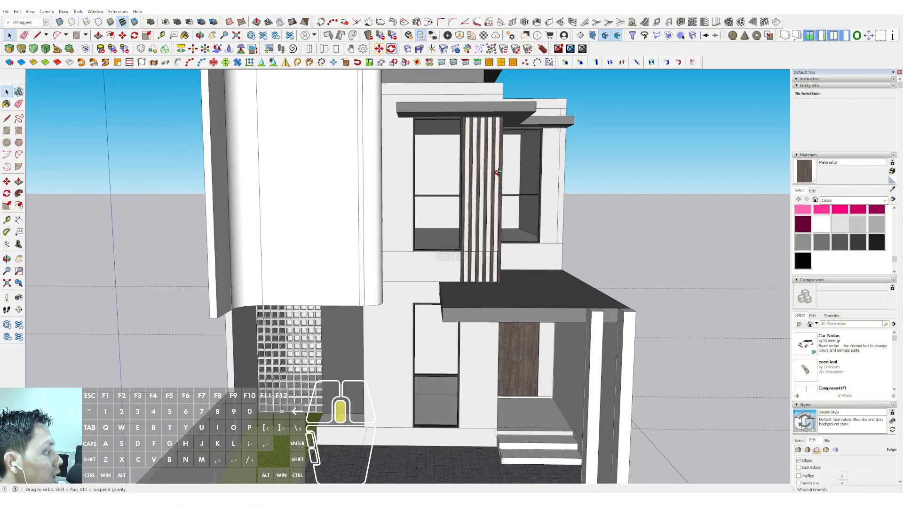
middle_click_drag(480, 214, 441, 153)
scroll(467, 180, "down", 3)
middle_click_drag(466, 193, 414, 299)
scroll(474, 249, "down", 1)
scroll(343, 321, "up", 2)
scroll(343, 318, "up", 3)
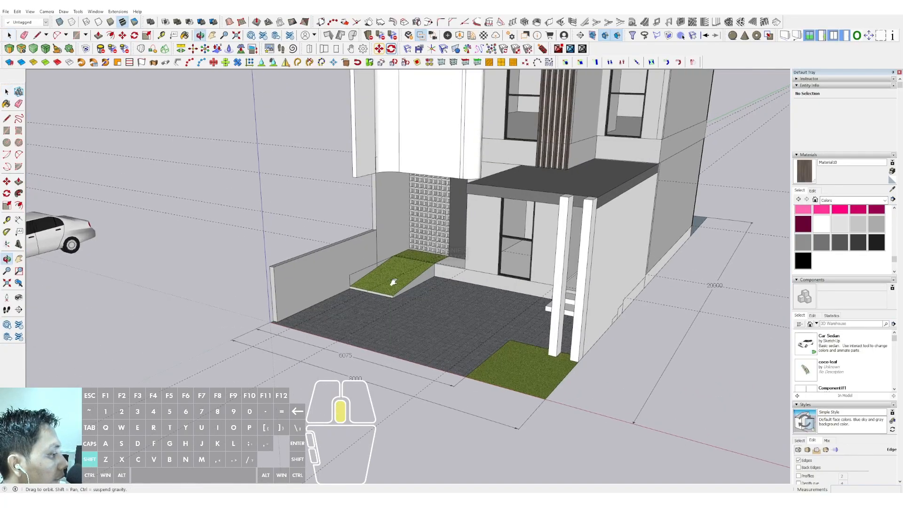
Open the floor platform group for editing and push away the raised curb beside the grass ramp.
scroll(418, 270, "up", 2)
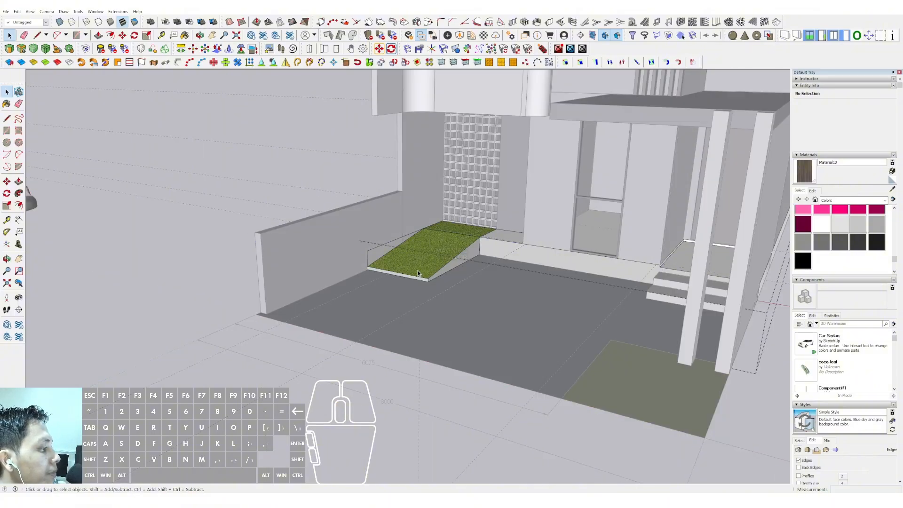
scroll(441, 308, "down", 3)
middle_click_drag(441, 308, 492, 322)
scroll(416, 257, "up", 4)
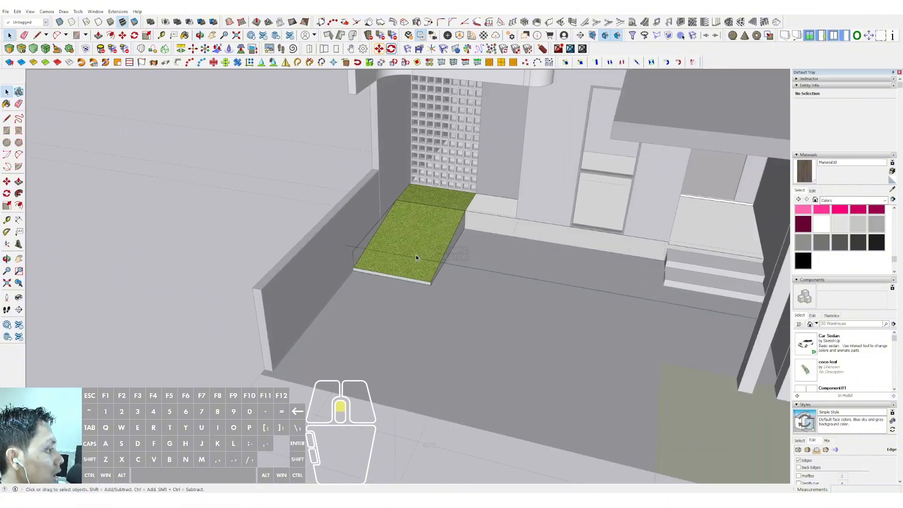
scroll(415, 257, "up", 2)
left_click(408, 269)
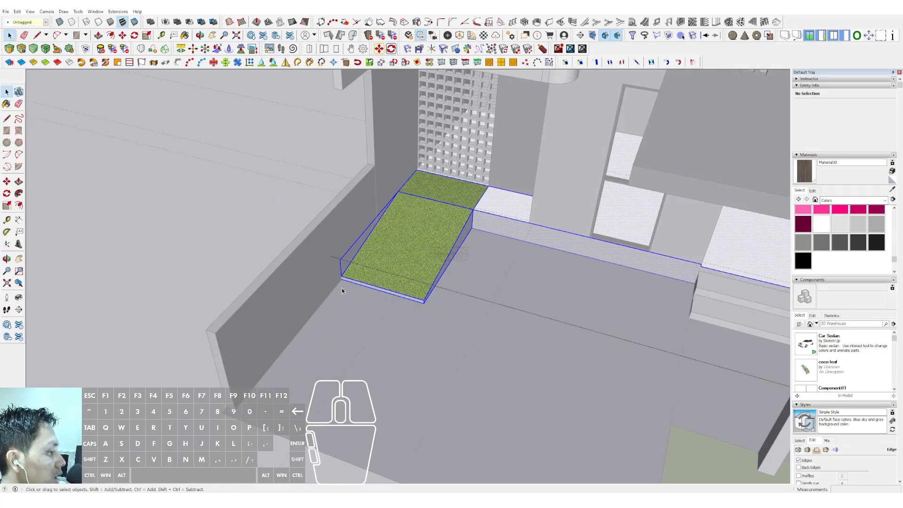
key("comma")
scroll(351, 271, "up", 3)
key("p")
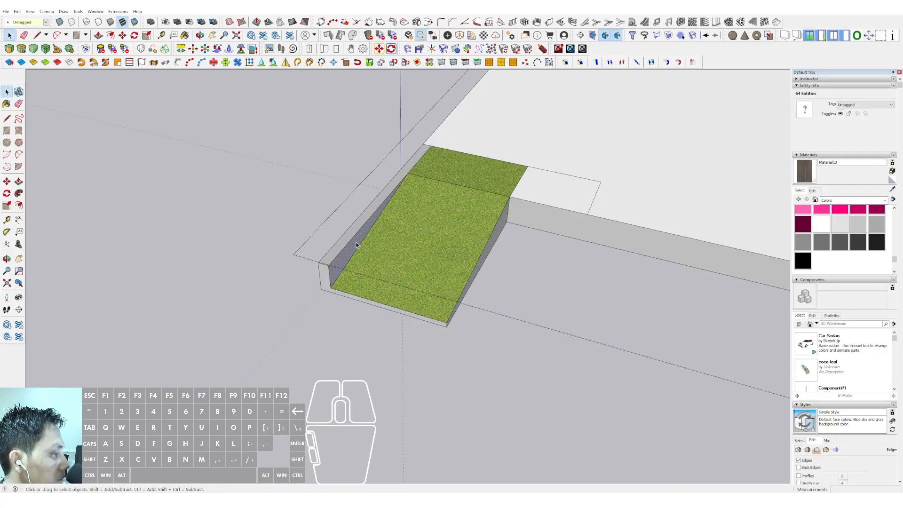
left_click(344, 255)
left_click(348, 240)
key("space")
Move the grass ramp's front end back about 2342 mm to the platform's front face and erase the leftover edges.
scroll(337, 267, "down", 2)
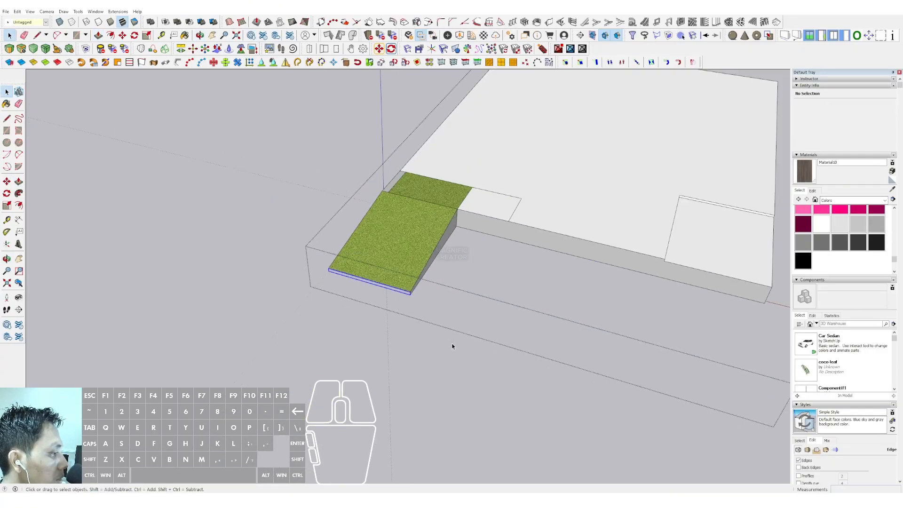
middle_click_drag(414, 292, 394, 295)
key("m")
left_click(393, 296)
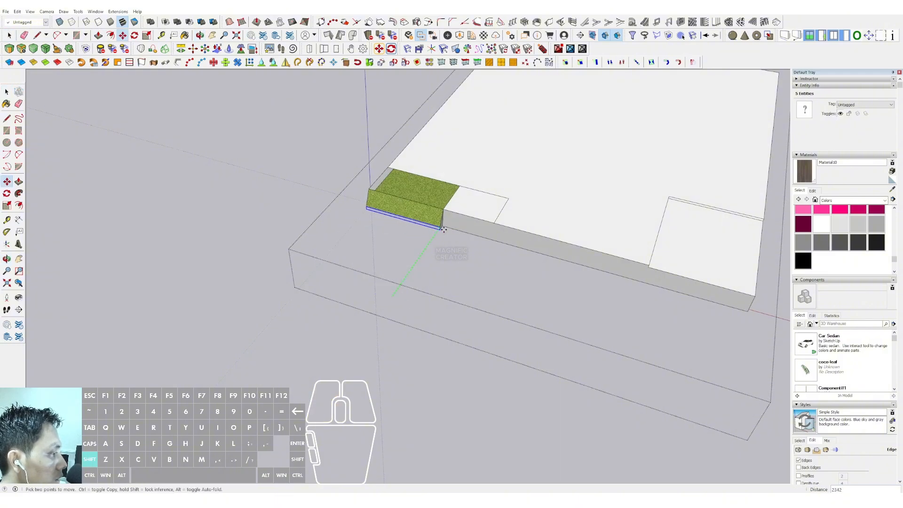
left_click(442, 226)
key("space")
scroll(435, 226, "up", 2)
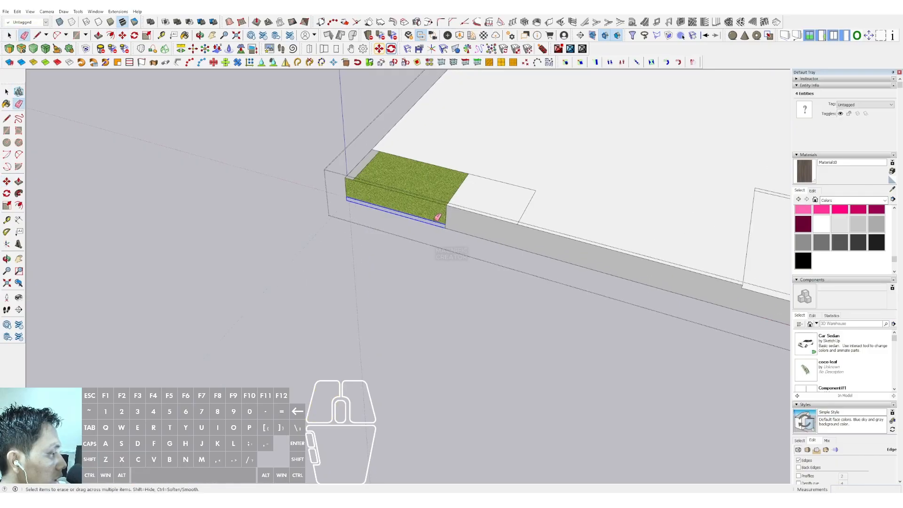
key("e")
scroll(433, 220, "down", 2)
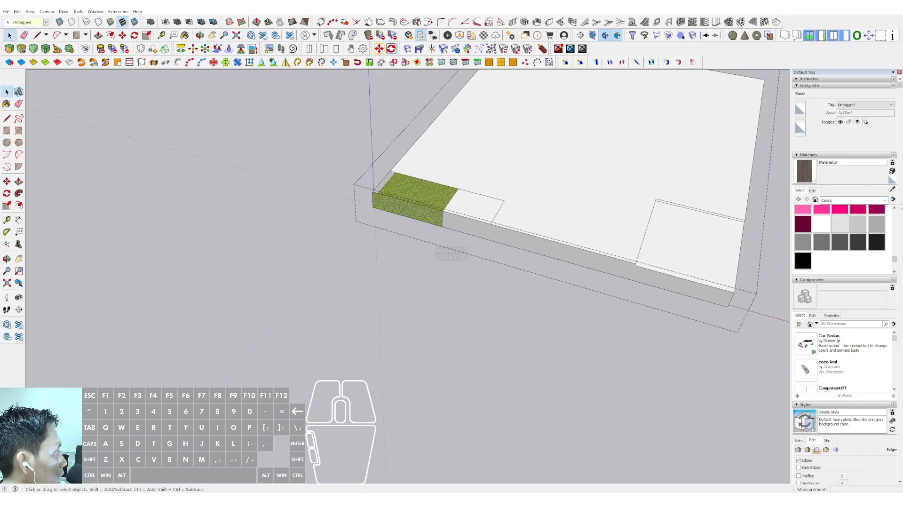
Sample Color M02 from the platform and paint the grass-covered front face with it, leaving the group afterward.
left_click(624, 217, "alt")
scroll(433, 213, "up", 1)
left_click(433, 214)
scroll(430, 211, "down", 2)
key("space")
left_click(263, 195)
scroll(407, 237, "down", 3)
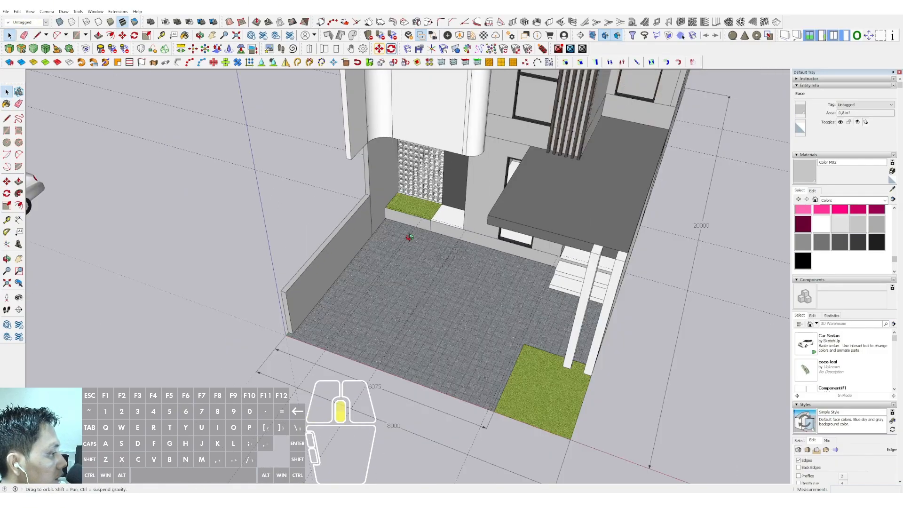
Measure the paved driveway's depth from the platform's front face to the lot's front boundary.
middle_click_drag(407, 238, 407, 248)
key("l")
scroll(474, 259, "up", 2)
left_click(471, 253)
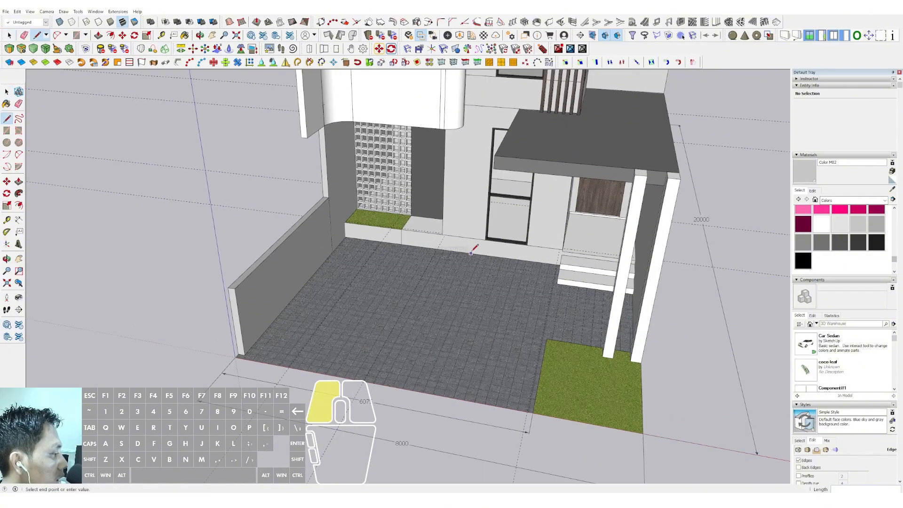
scroll(422, 393, "up", 1)
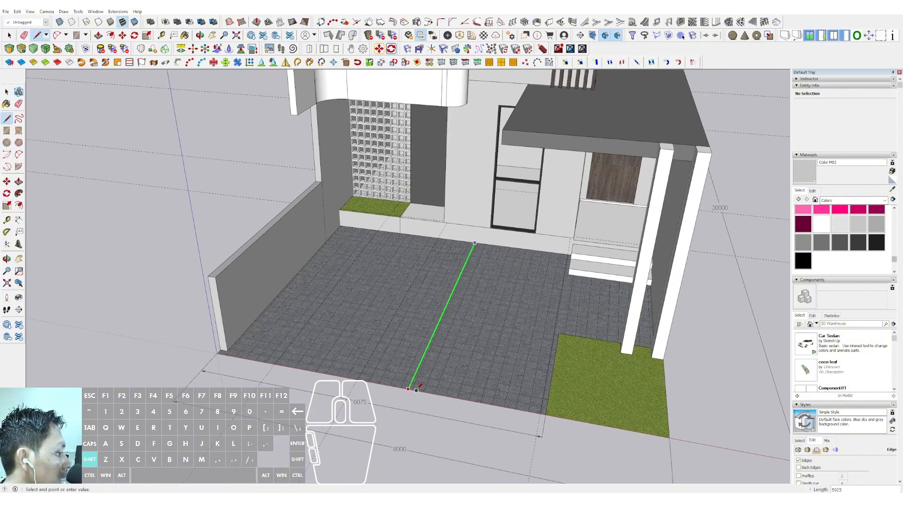
key("space")
Extrude the platform's front face below the grass patch outward to form a projecting planter block.
scroll(376, 231, "up", 2)
triple_click(363, 224)
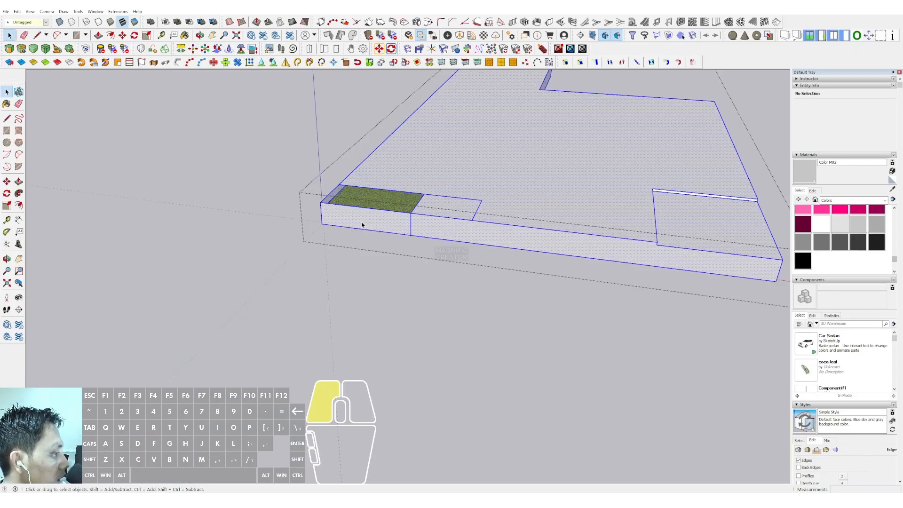
key("v")
left_click(380, 219)
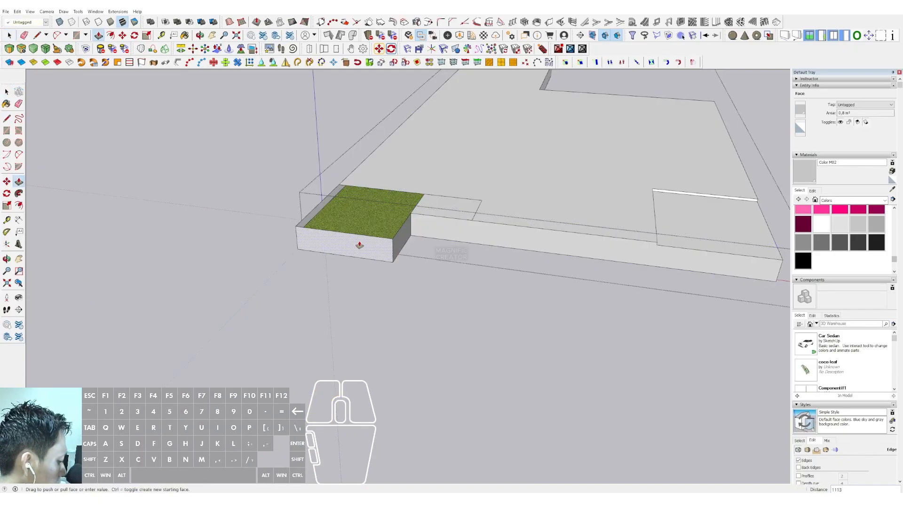
left_click(359, 245)
key("space")
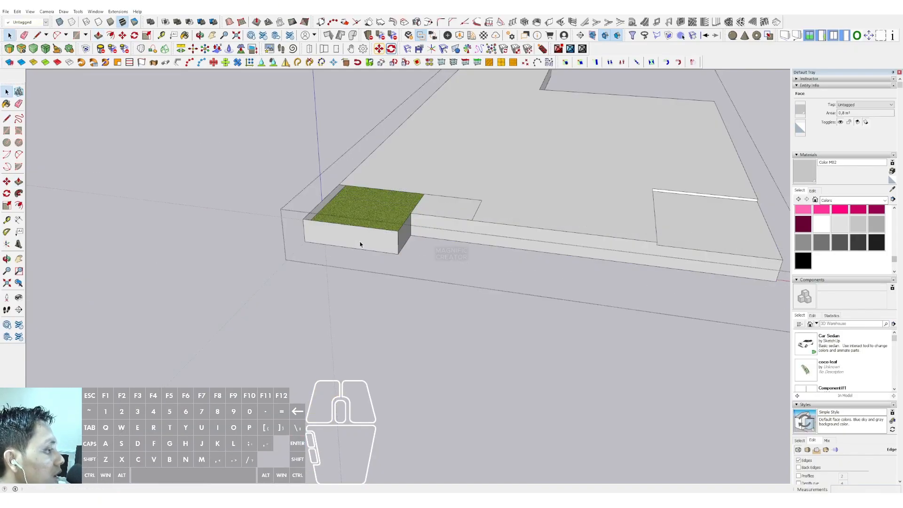
scroll(359, 245, "down", 4)
left_click(281, 173)
Push the planter's grass surface down about 73 mm so it sits below the surrounding rim.
scroll(341, 264, "down", 3)
middle_click_drag(341, 264, 367, 328)
scroll(366, 329, "up", 6)
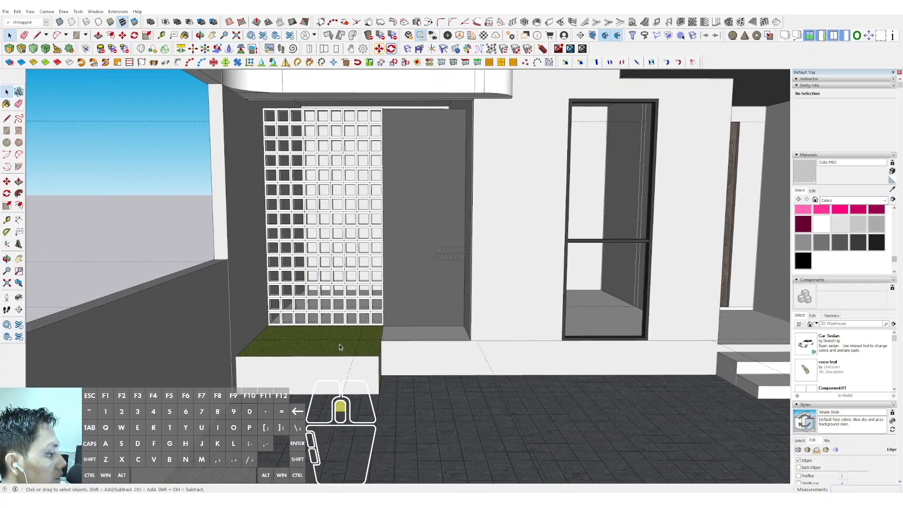
double_click(334, 350)
key("v")
left_click(335, 350)
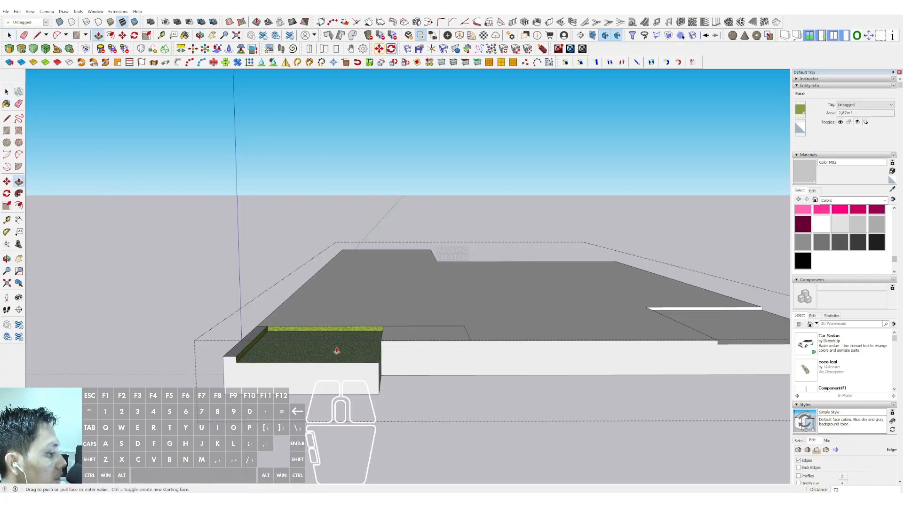
Paint the planter recess's back and side inner faces with Color M01 and leave the group.
left_click(841, 227)
scroll(257, 337, "up", 3)
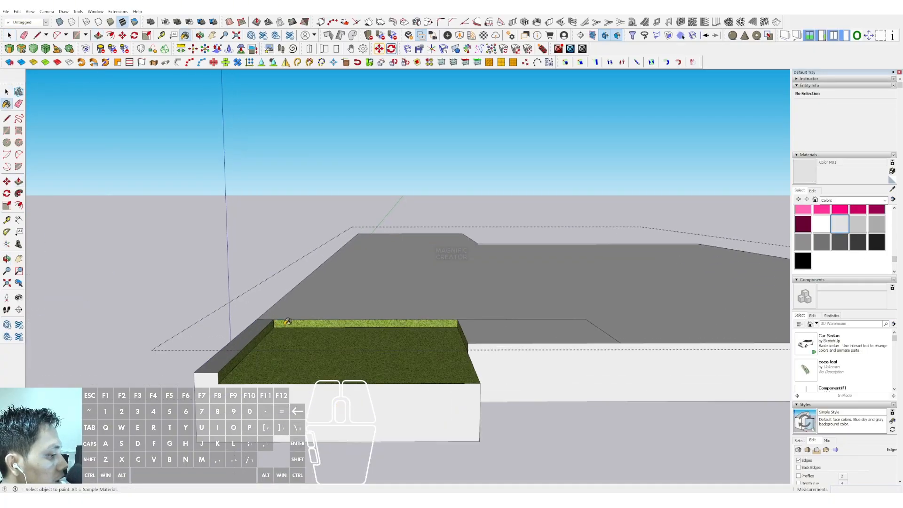
left_click(283, 323)
left_click(264, 332)
key("space")
scroll(288, 325, "down", 2)
scroll(289, 325, "down", 2)
key("Escape")
scroll(301, 324, "down", 3)
mouse_move(306, 324)
middle_mouse_down()
mouse_move(368, 326)
mouse_move(301, 330)
middle_mouse_up()
scroll(369, 326, "up", 5)
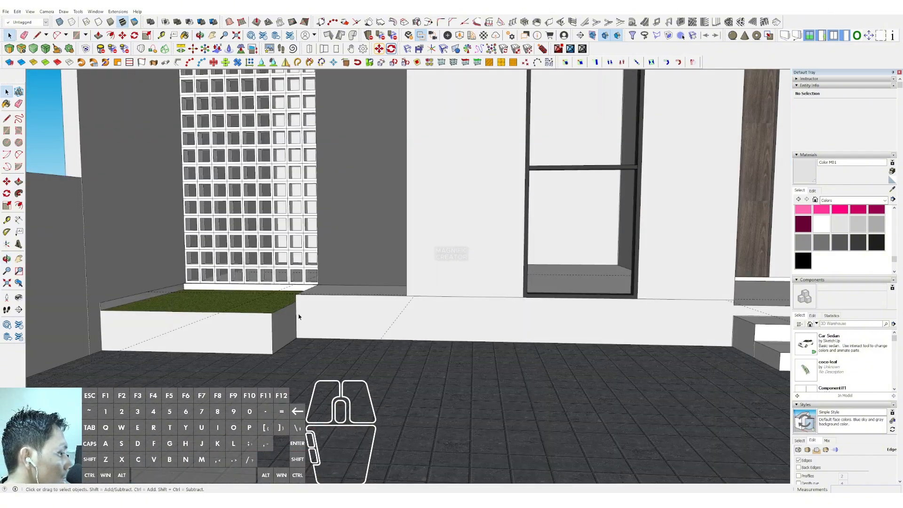
scroll(345, 316, "down", 2)
key("space")
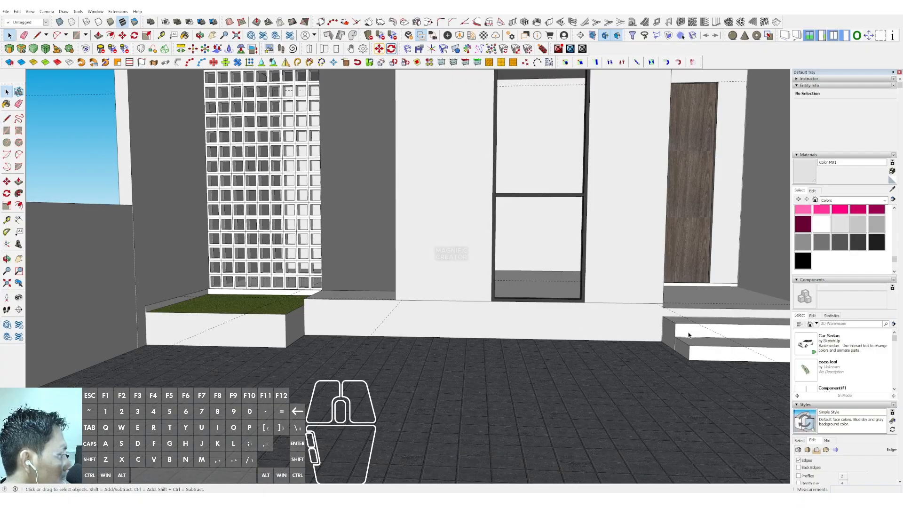
Copy the two entrance step groups across the front and place them against the raised grass planter.
scroll(677, 324, "up", 3)
key("m")
key("ctrl")
left_click(662, 316)
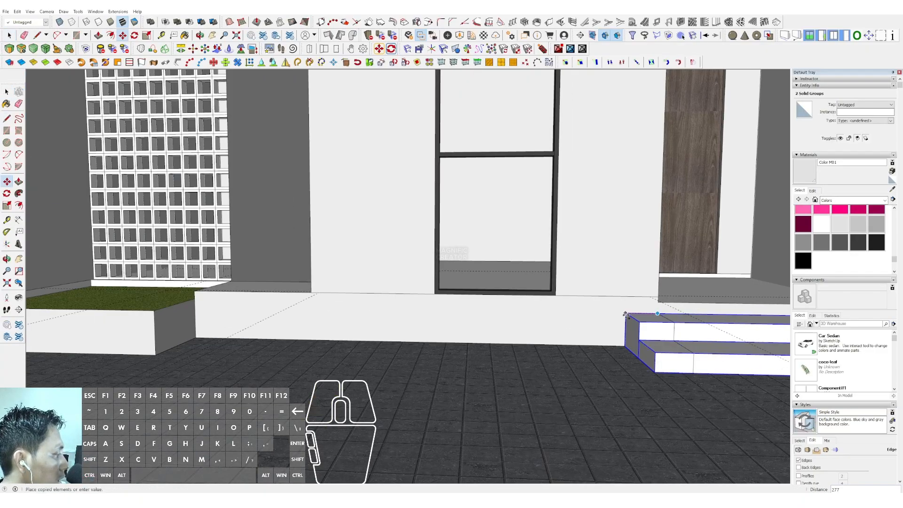
middle_click_drag(178, 312, 257, 304, "shift")
left_click(253, 303)
key("space")
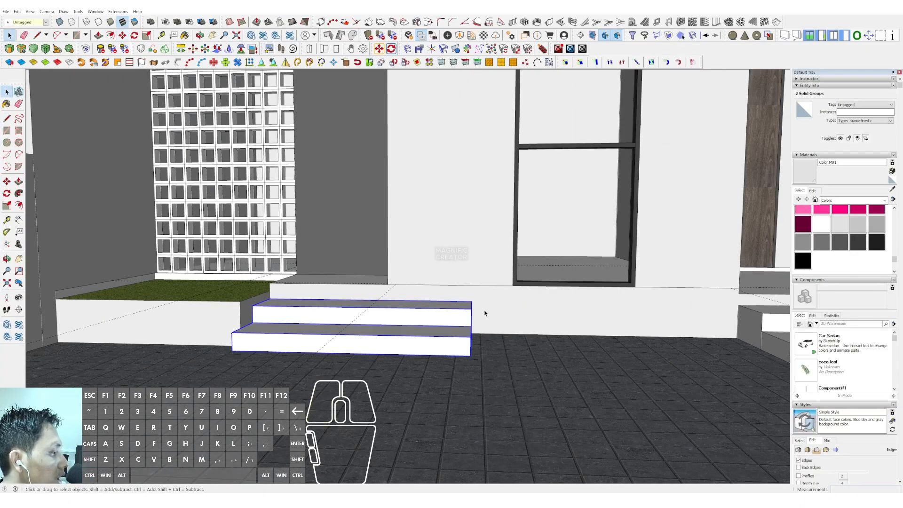
Measure the driveway's depth from the copied steps' front corner to the lot's front boundary.
middle_click_drag(484, 256, 445, 266)
scroll(418, 327, "down", 5)
scroll(442, 339, "up", 2)
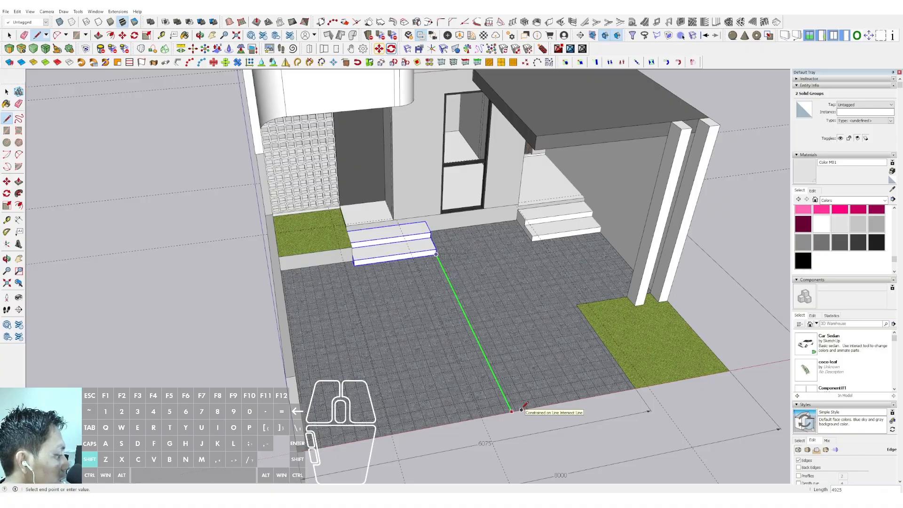
key("space")
Scale the two copied step groups to a shallower depth and recheck the clearance in front of them.
scroll(404, 267, "up", 3)
middle_click_drag(400, 269, 438, 293)
key("s")
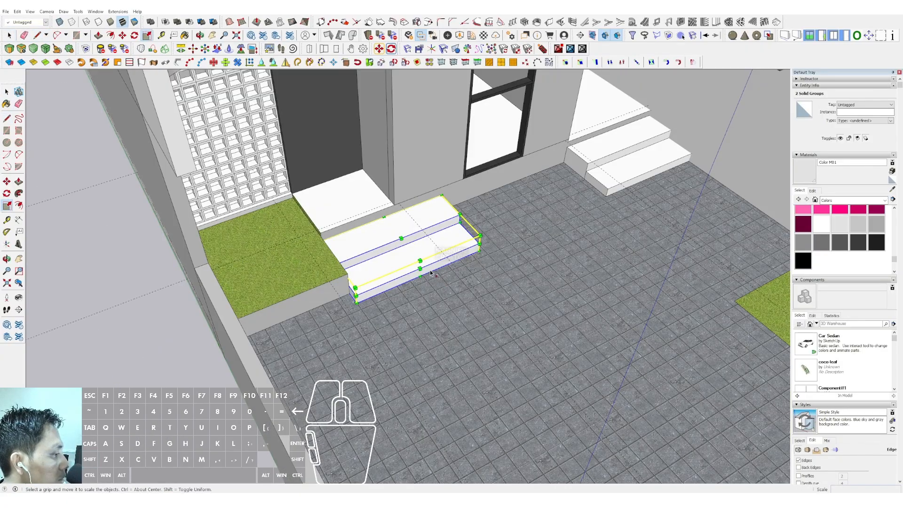
left_click_drag(419, 269, 349, 276)
key("space")
scroll(425, 282, "down", 3)
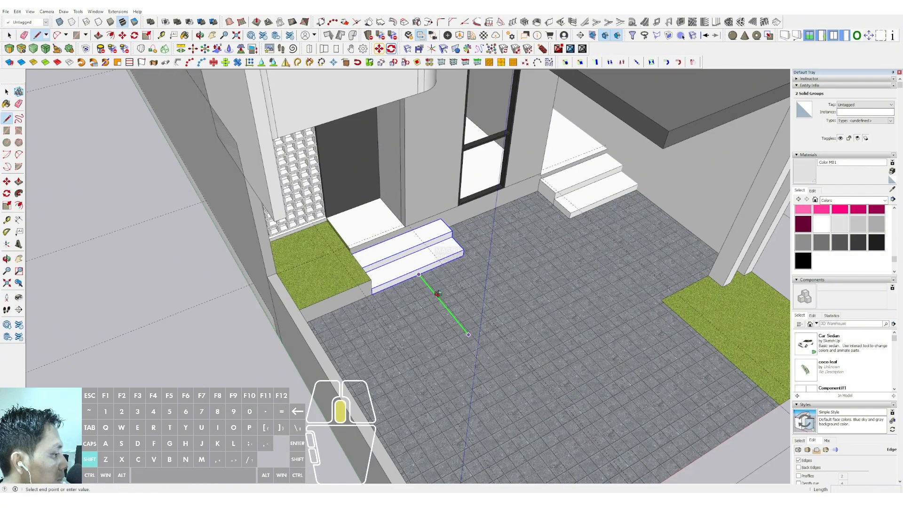
key("space")
scroll(414, 221, "down", 3)
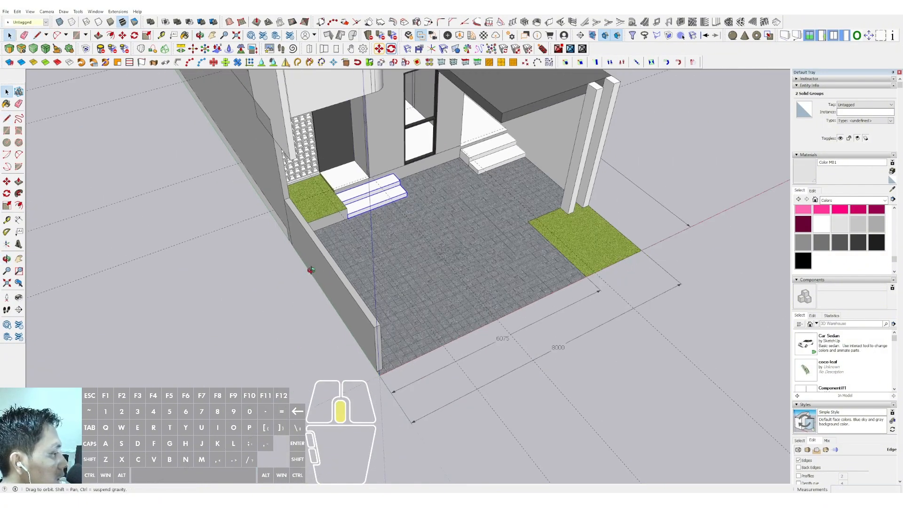
Draw a rectangle on the paving between the two flights of steps and extrude it upward into a planter block.
middle_click_drag(311, 270, 235, 287)
scroll(536, 263, "up", 6)
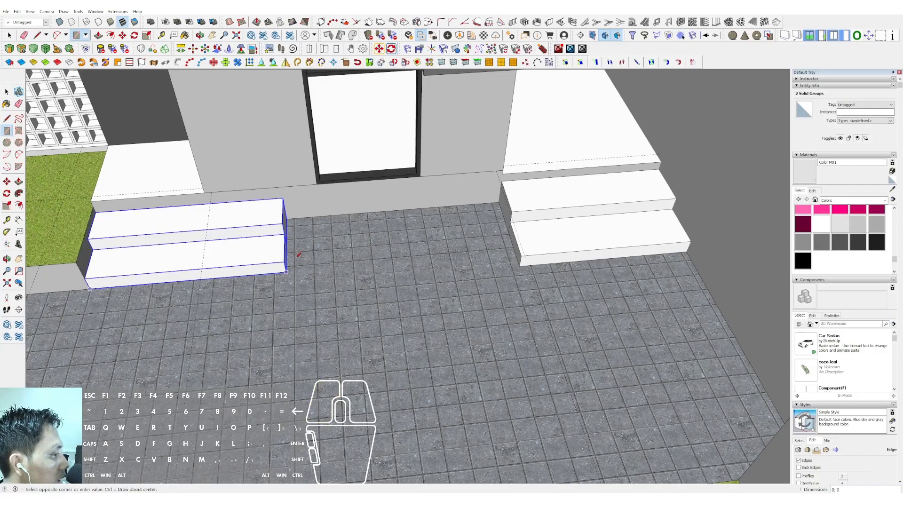
left_click(499, 202)
middle_click_drag(296, 254, 385, 245)
key("p")
left_click(387, 245)
left_click(115, 246)
Select all of the new block's connected geometry below the tall window and make it a group.
key("space")
triple_click(391, 217)
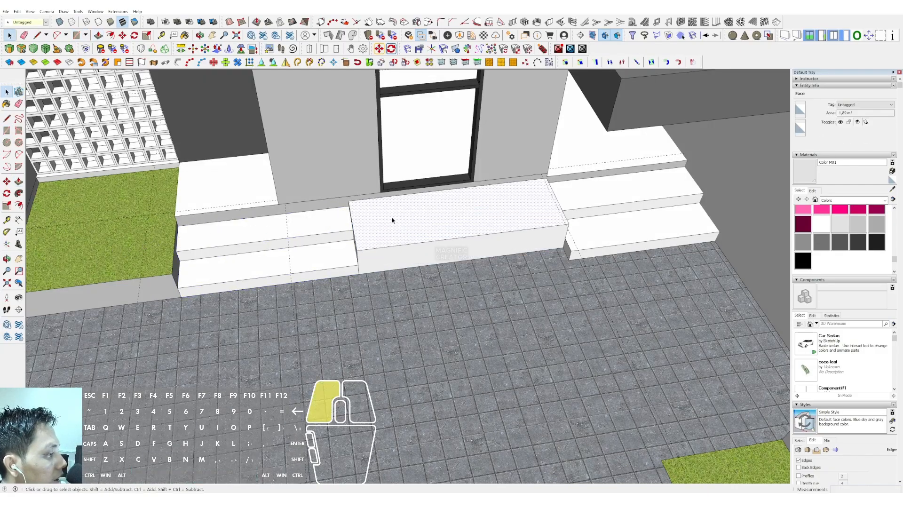
right_click(391, 218)
left_click(411, 278)
scroll(411, 278, "down", 2)
middle_click_drag(410, 278, 451, 271)
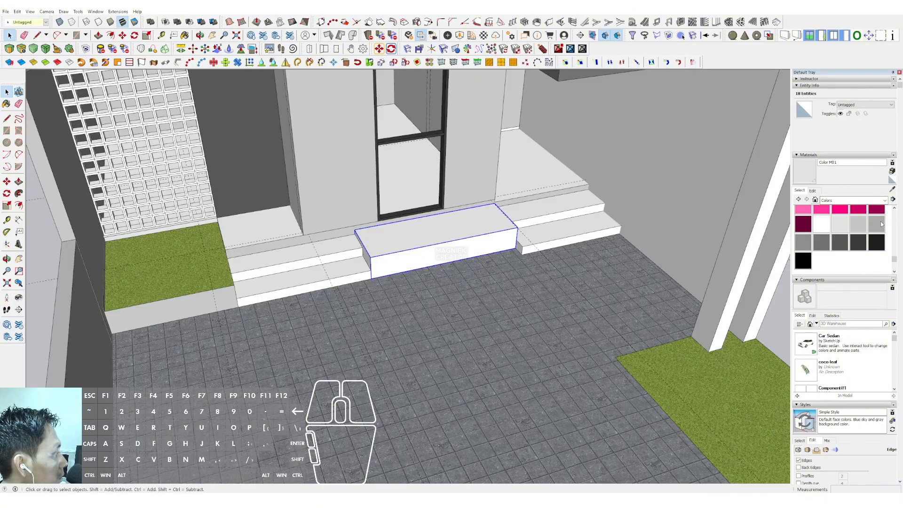
Sample Grass Light Green from the existing planter and paint the new block's top face inside its group.
left_click(188, 278)
key("space")
double_click(390, 237)
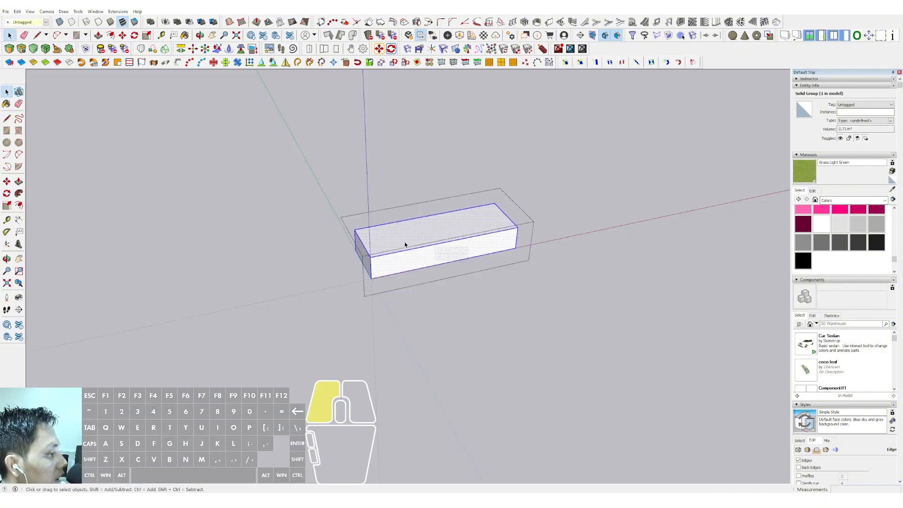
key("b")
left_click(410, 230)
scroll(410, 230, "down", 2)
key("space")
left_click(427, 268)
Examine the whole front facade with the new grass planter between the two flights of steps.
scroll(428, 242, "down", 2)
middle_click_drag(429, 242, 369, 216)
scroll(372, 290, "down", 3)
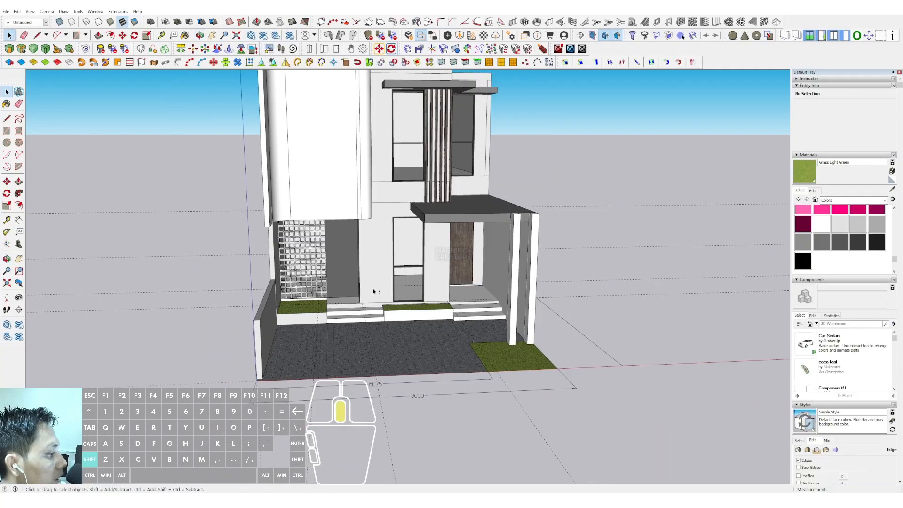
middle_click_drag(373, 290, 373, 336, "shift")
middle_click_drag(374, 336, 371, 269)
scroll(412, 299, "up", 3)
middle_click_drag(412, 300, 410, 340, "shift")
middle_click_drag(410, 339, 397, 357)
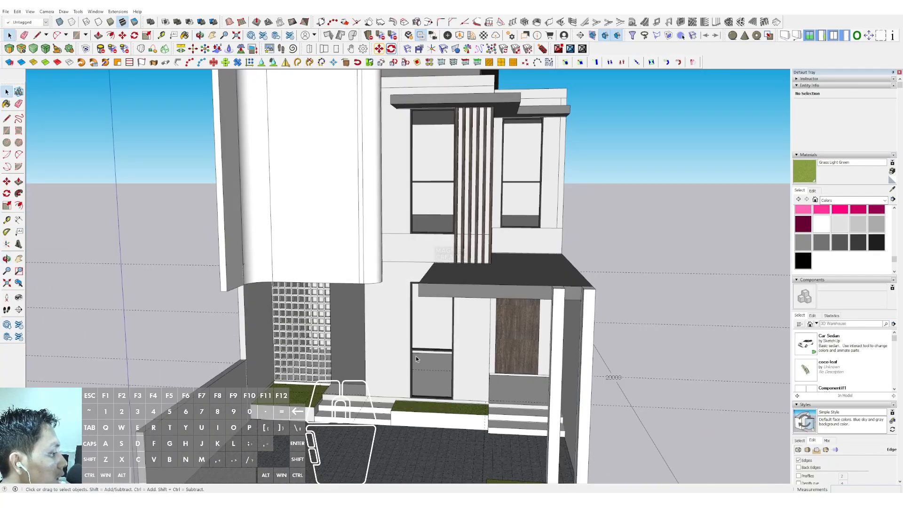
scroll(407, 324, "down", 2)
middle_click_drag(405, 317, 405, 303)
Paint both flights of steps with Blacktop Old 02 from the Asphalt and Concrete material collection.
left_click(869, 201)
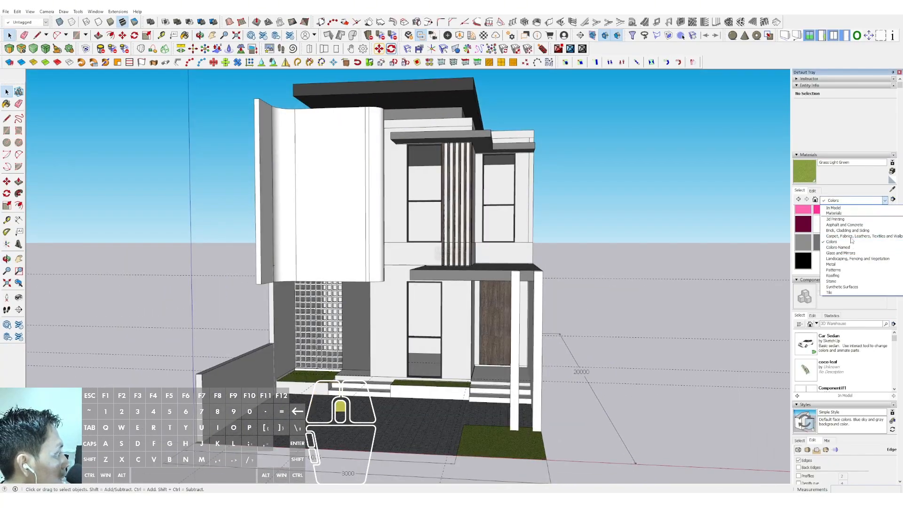
left_click(850, 225)
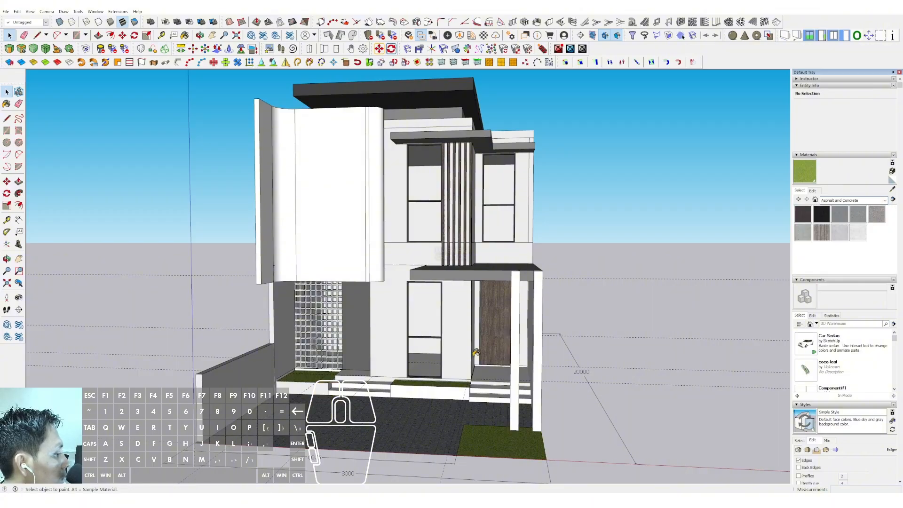
scroll(350, 393, "up", 6)
middle_click_drag(350, 368, 342, 378)
scroll(343, 376, "up", 1)
left_click(345, 362)
scroll(348, 367, "down", 2)
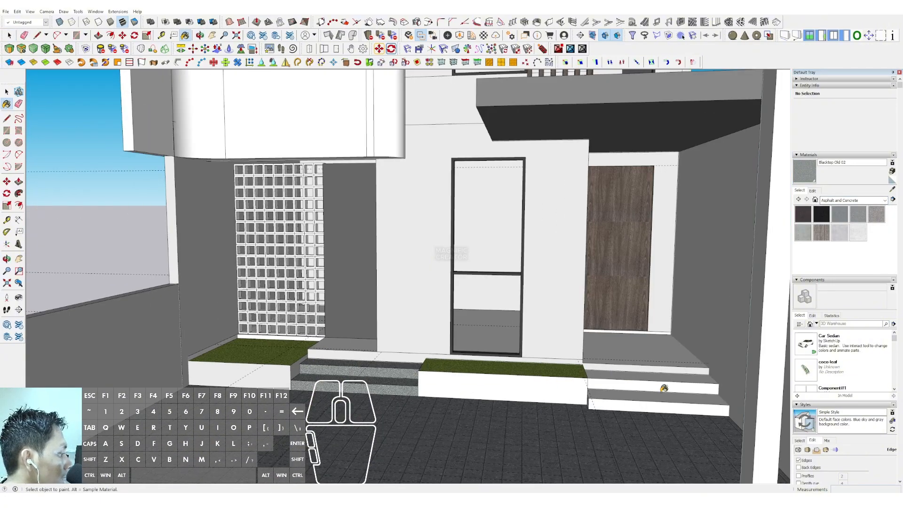
left_click(660, 389)
left_click(632, 405)
key("space")
Open the platform group and paint the small landing beside the grass planter with Blacktop Old 02.
scroll(348, 360, "up", 3)
triple_click(343, 338)
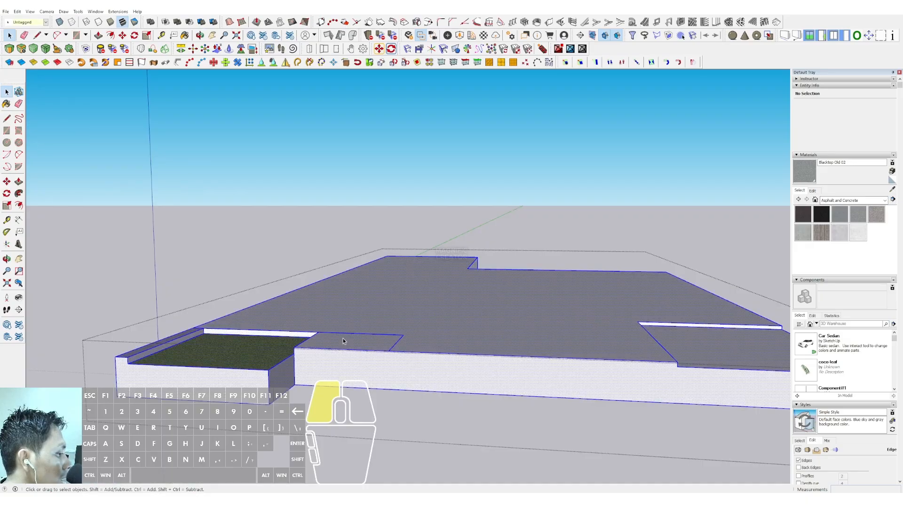
left_click(345, 339)
left_click(375, 350)
key("space")
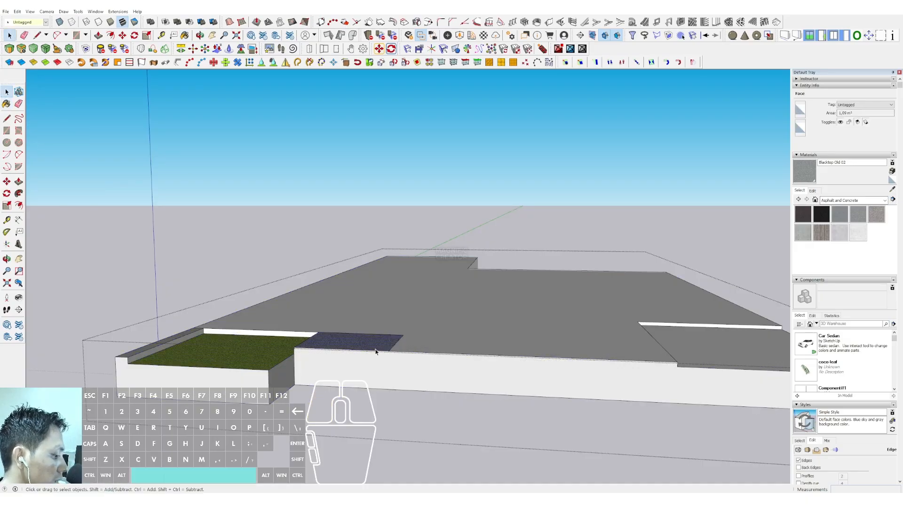
Split the platform's front face with a vertical line at the small landing's edge and paint the part below the landing Blacktop Old 02.
key("h")
scroll(380, 356, "up", 4)
key("d")
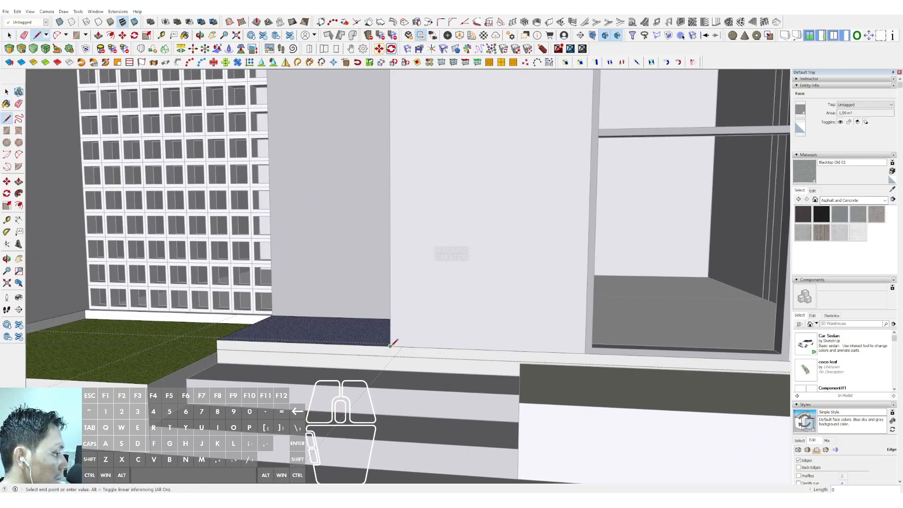
key("h")
key("space")
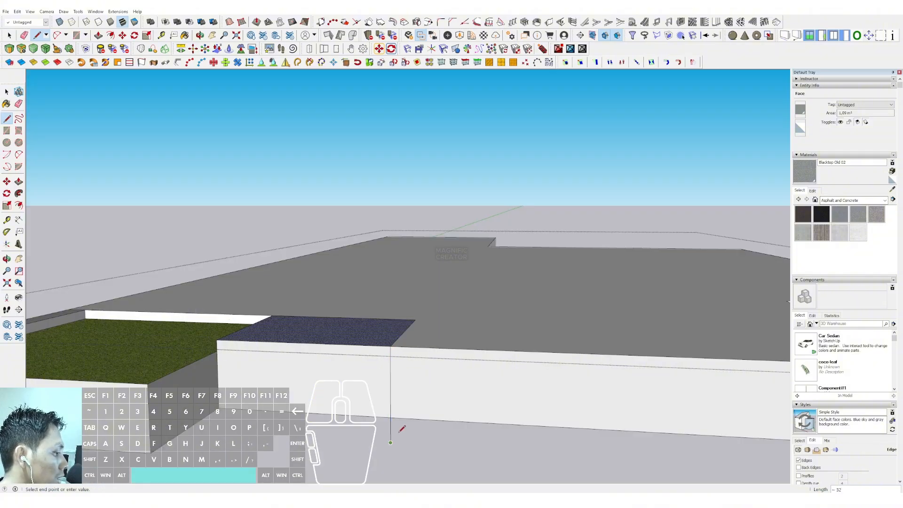
scroll(303, 214, "down", 3)
left_click(302, 214)
scroll(462, 311, "down", 2)
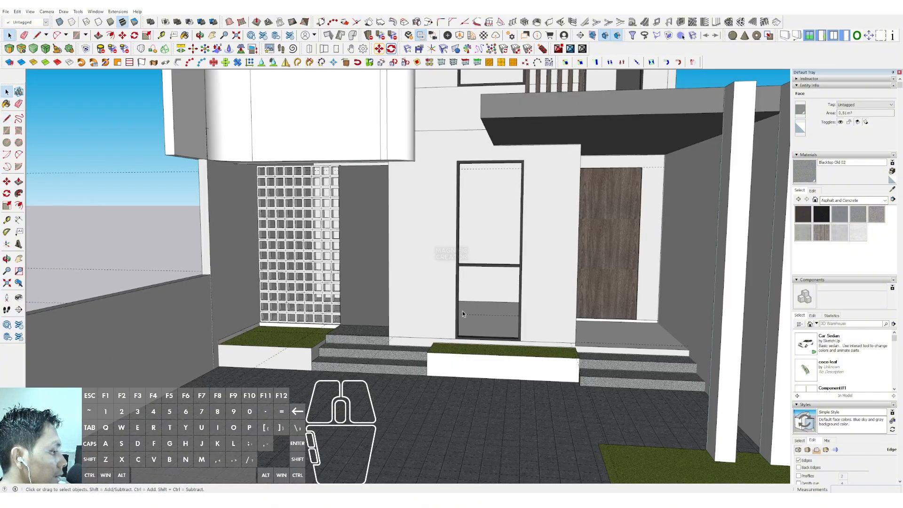
Split the platform's front face at the entrance landing's edge and paint the part below the wood door's landing Blacktop Old 02.
mouse_move(559, 332)
middle_mouse_down()
mouse_move(591, 335)
mouse_move(574, 334)
middle_mouse_up()
scroll(574, 335, "up", 3)
double_click(569, 326)
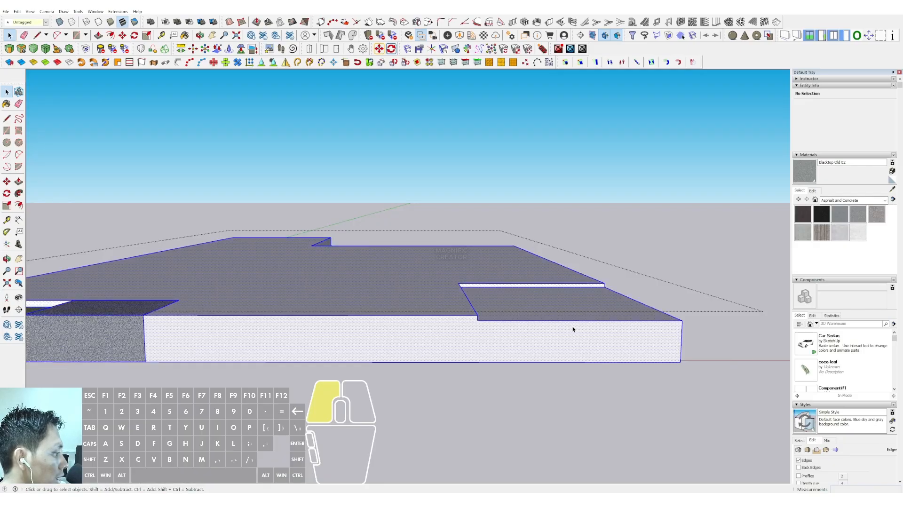
key("l")
left_click(476, 421)
key("e")
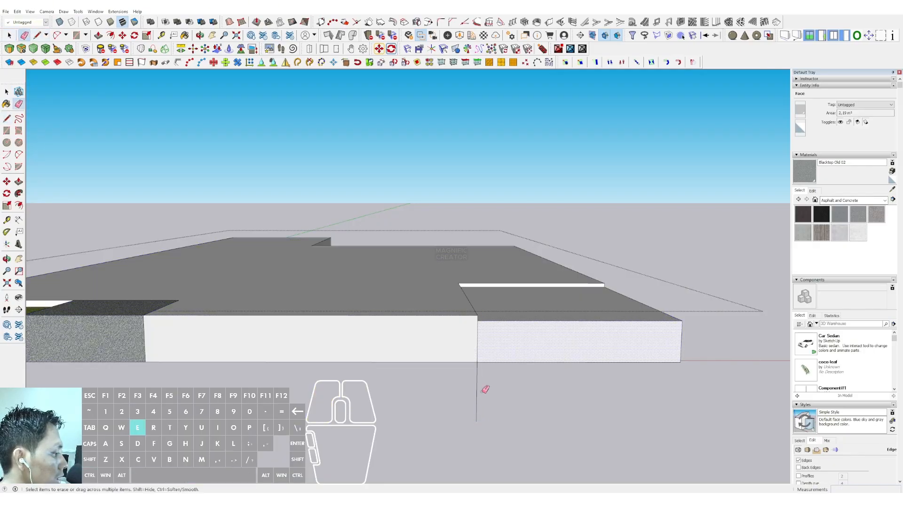
key("b")
left_click(526, 343)
key("space")
left_click(666, 246)
scroll(566, 350, "down", 6)
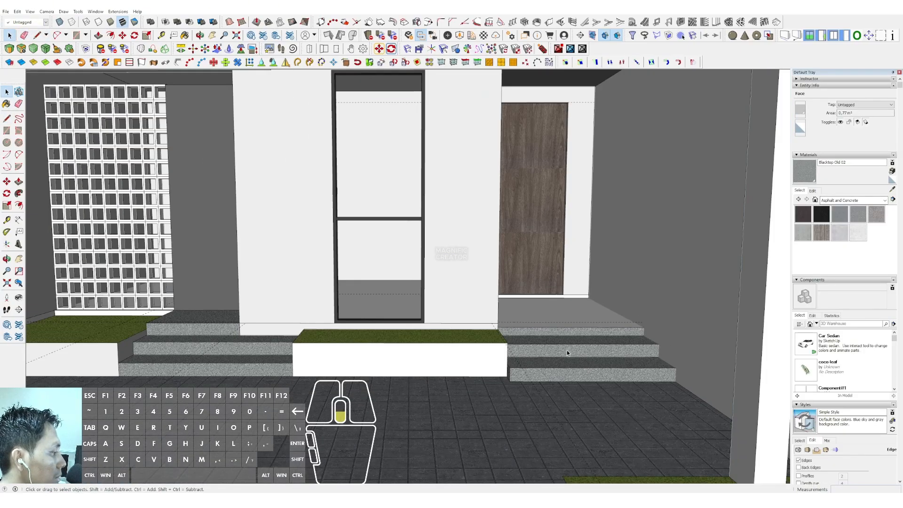
Draw a rectangle about 385 by 2500 mm on the entrance landing along the side wall beside the wood door.
middle_click_drag(560, 328, 541, 317, "shift")
scroll(541, 317, "up", 5)
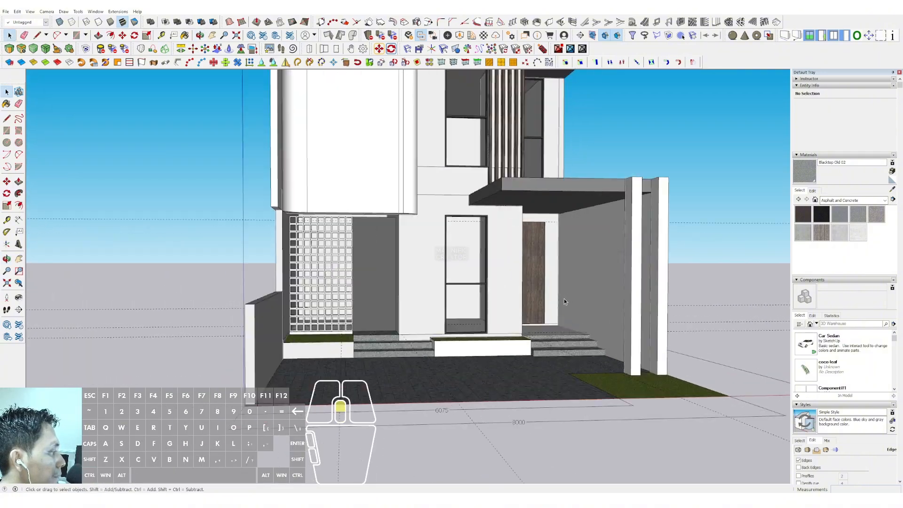
scroll(514, 320, "up", 6)
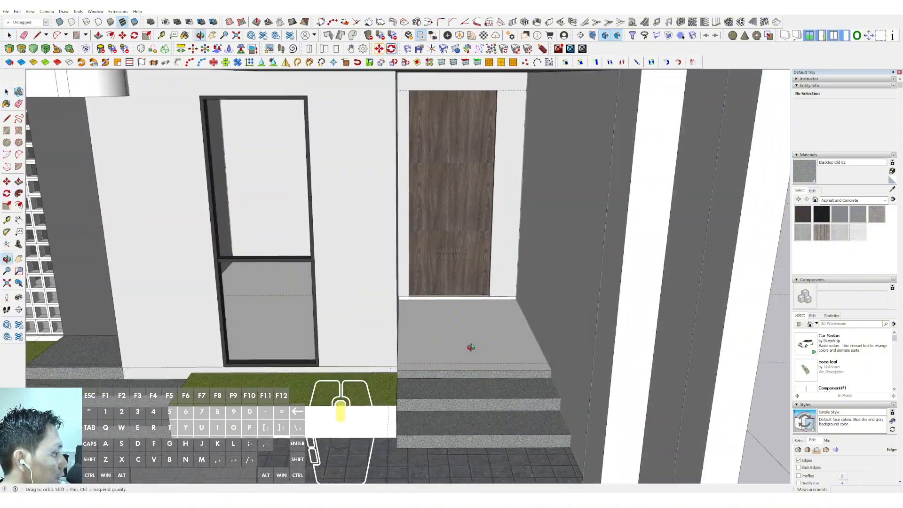
key("space")
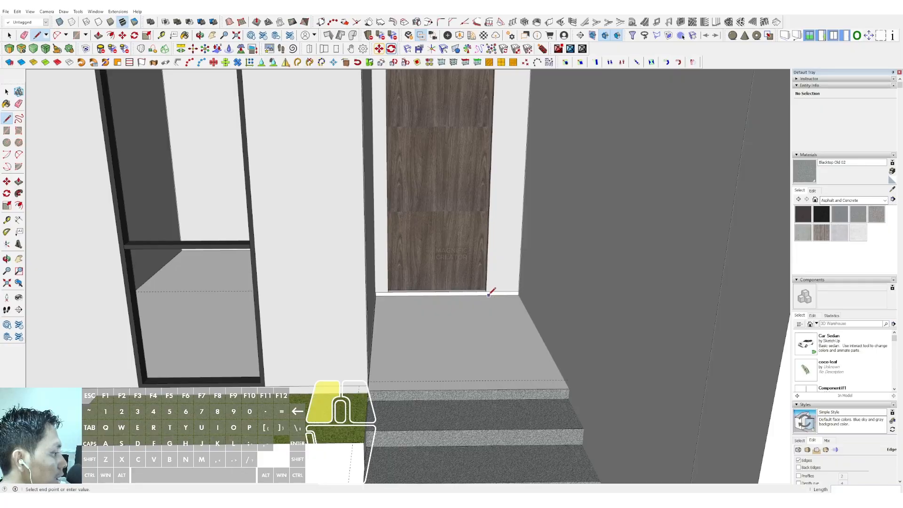
key("r")
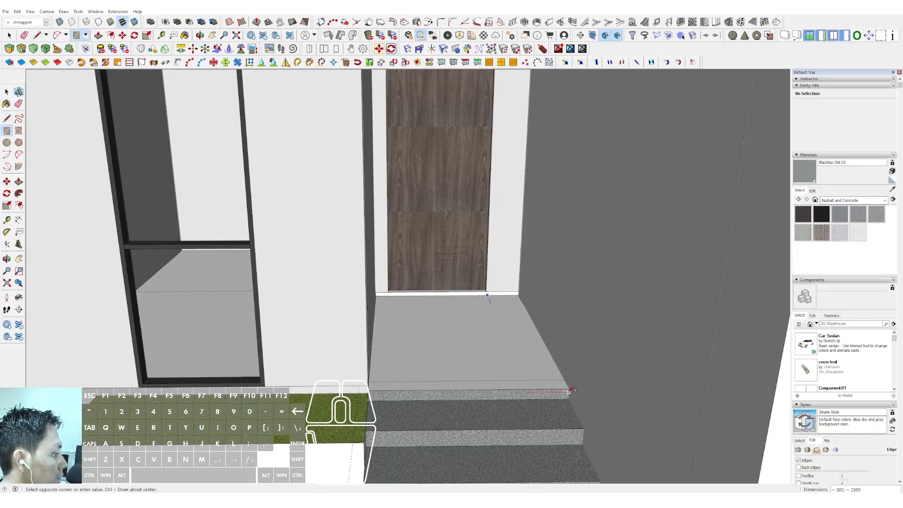
left_click(570, 389)
key("space")
Extrude the rectangle beside the wood door upward into a bench block and make it a group.
middle_click_drag(541, 348, 521, 317)
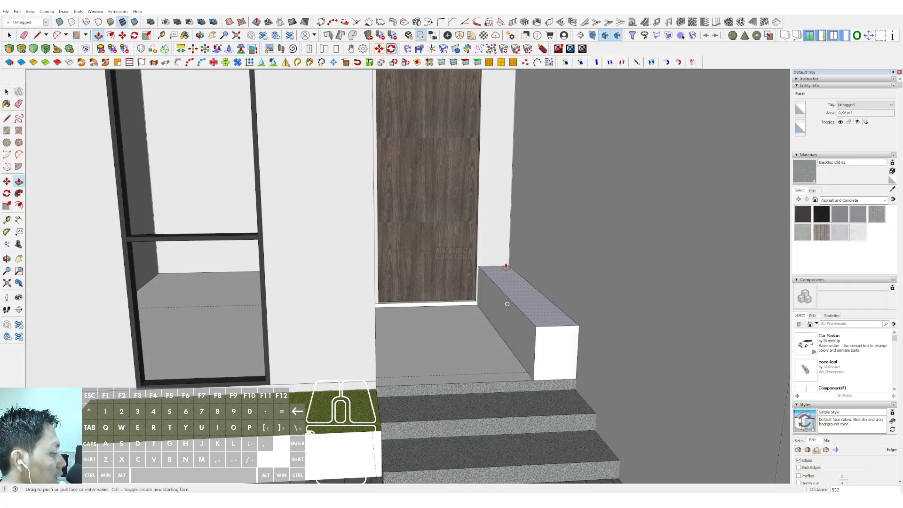
scroll(508, 268, "down", 2)
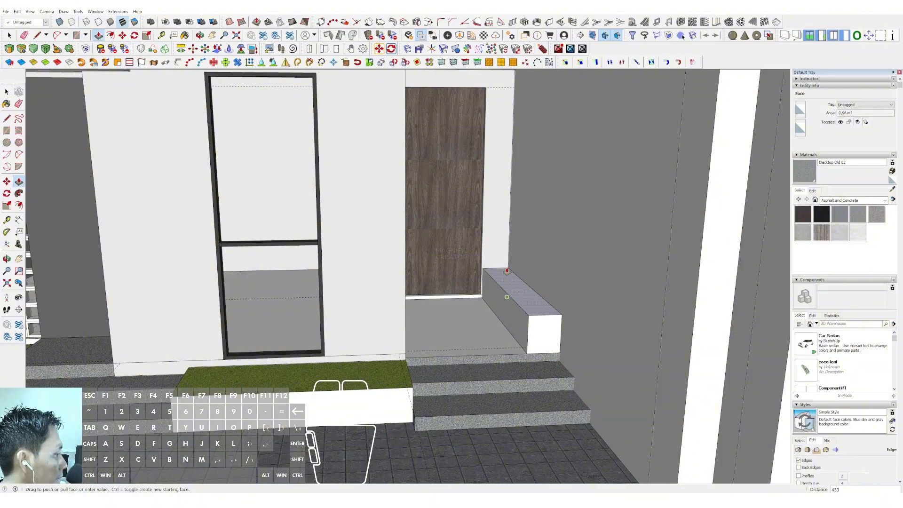
left_click(506, 295)
key("space")
key("shift+g")
Paint the bench group beside the wood door with Blacktop Old 02.
scroll(510, 293, "down", 3)
middle_click_drag(512, 293, 592, 271)
left_click(518, 314)
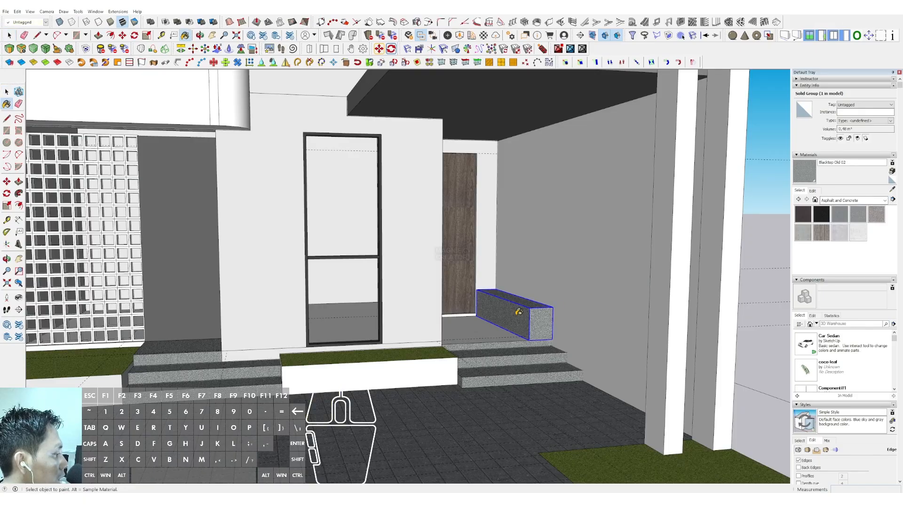
Inside the bench group, offset the long side face inward about 21 mm and push the inner face in about 143 mm.
scroll(520, 315, "up", 5)
key("space")
double_click(528, 313)
triple_click(529, 312)
scroll(534, 304, "up", 2)
key("f")
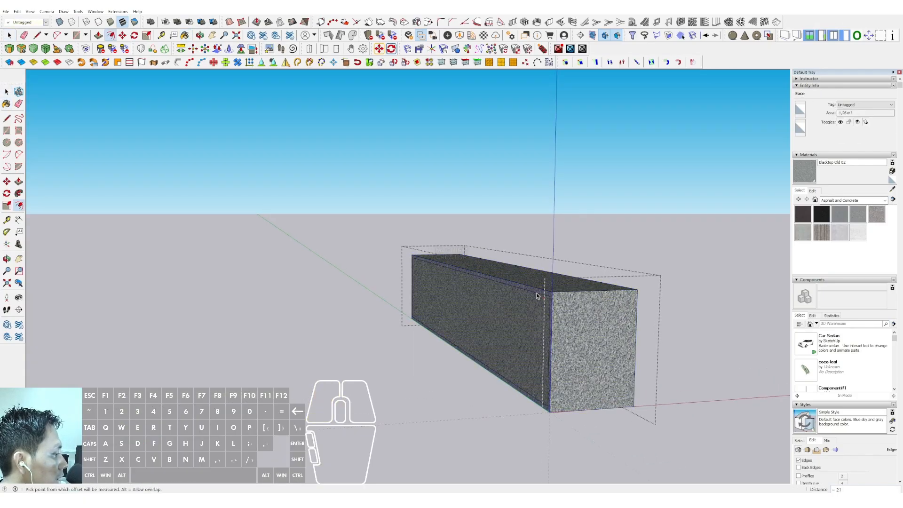
key("space")
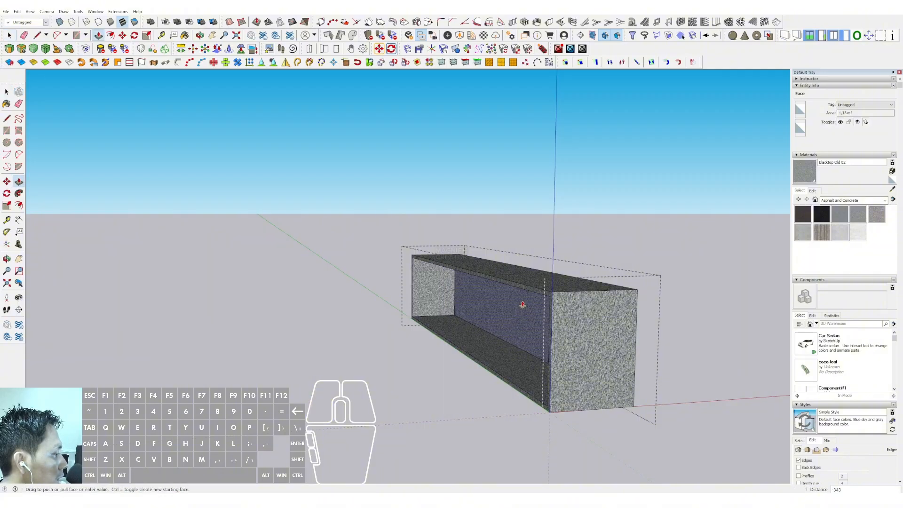
Paint the bench recess's inner faces with Formica Laminate Light from the Synthetic Surfaces material collection.
left_click(884, 200)
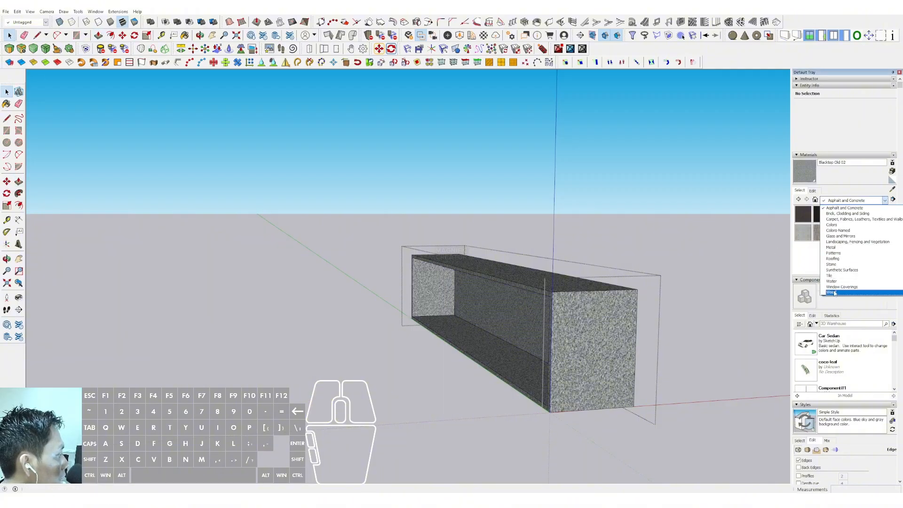
left_click(837, 271)
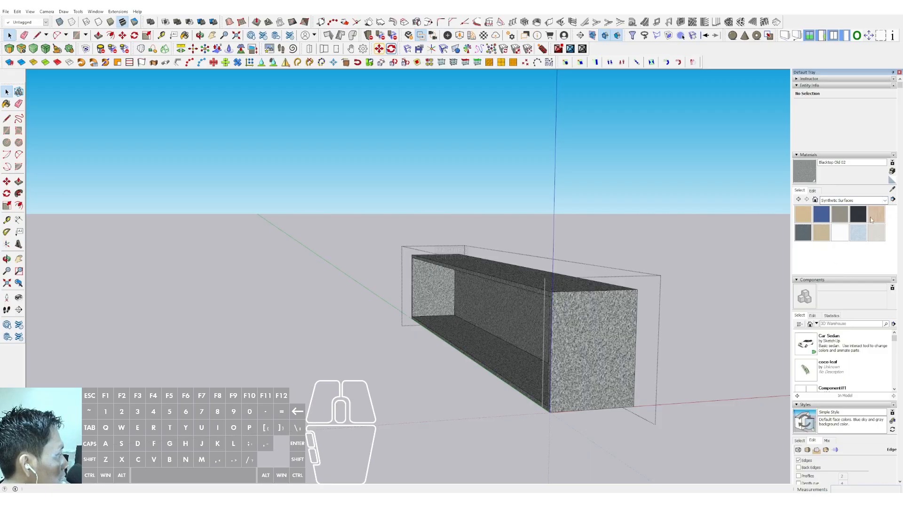
left_click(469, 321)
mouse_move(490, 283)
middle_mouse_down()
mouse_move(702, 329)
mouse_move(498, 347)
mouse_move(593, 310)
middle_mouse_up()
left_click(677, 287)
middle_click_drag(522, 270, 463, 243)
left_click(521, 249)
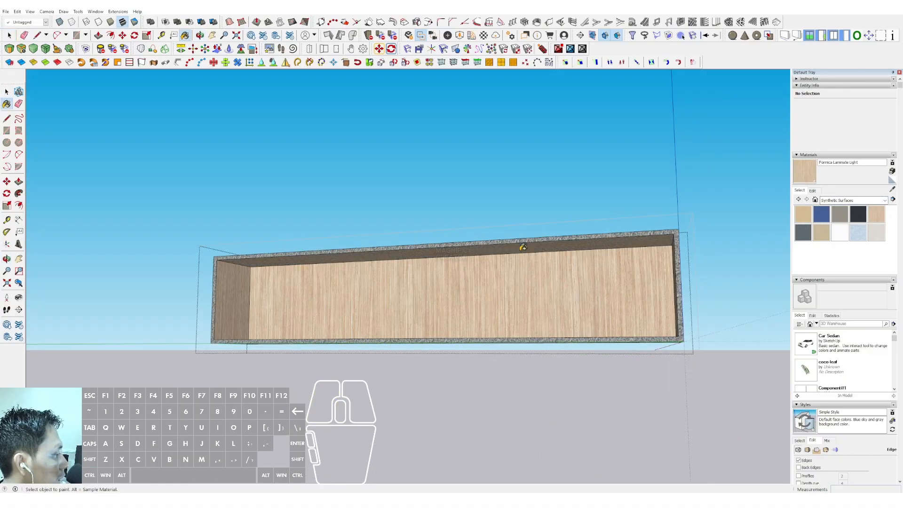
Leave the bench group and draw a rectangle across the step-side end of the bench's recess opening.
middle_click_drag(521, 249, 365, 301)
key("space")
scroll(362, 301, "down", 3)
left_click(549, 231)
middle_click_drag(549, 231, 508, 349)
scroll(429, 310, "up", 3)
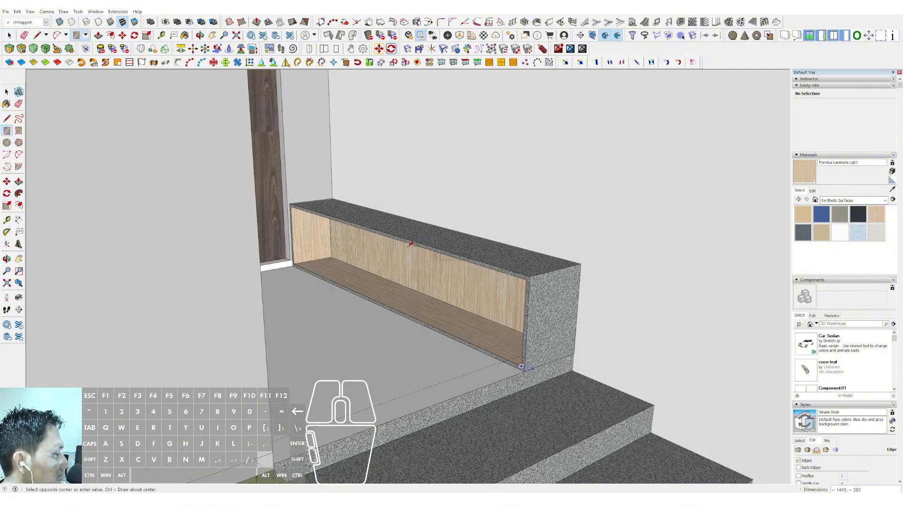
left_click(439, 250)
Thicken the rectangle on the bench opening into a thin door panel and make it a group.
middle_click_drag(451, 300, 465, 320)
left_click(447, 283)
right_click(453, 282)
left_click(477, 343)
Move the door panel group about 22 mm so it sits inside the bench frame.
key("m")
left_click(463, 310)
left_click(486, 291, "shift")
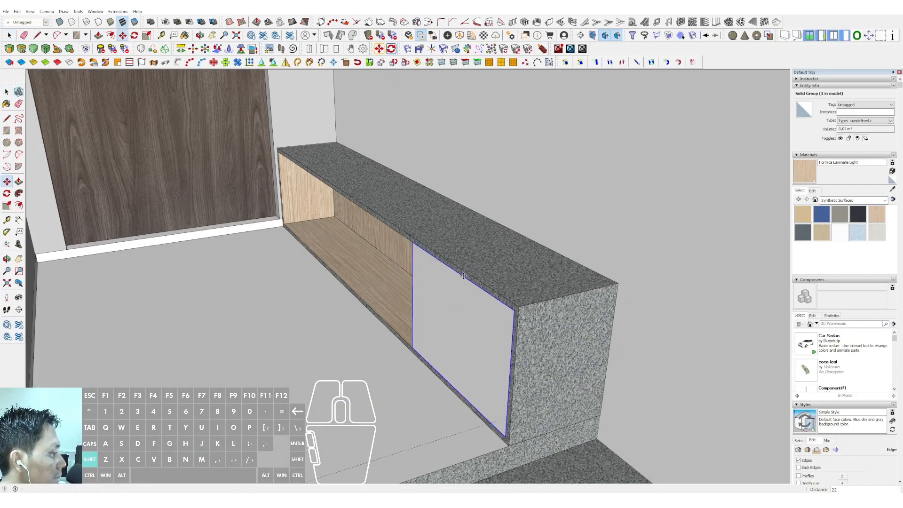
key("space")
scroll(487, 292, "down", 4)
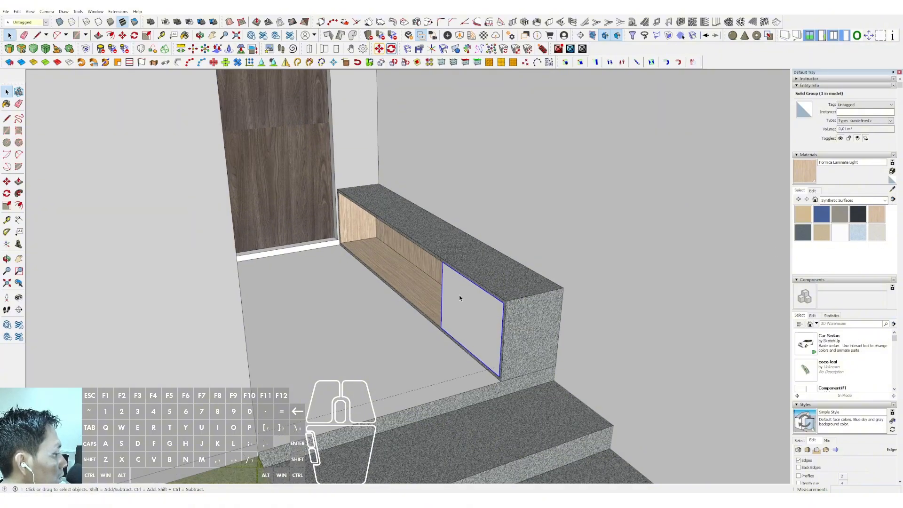
Paint the bench door panel with Color M05 from the Colors collection.
left_click(884, 200)
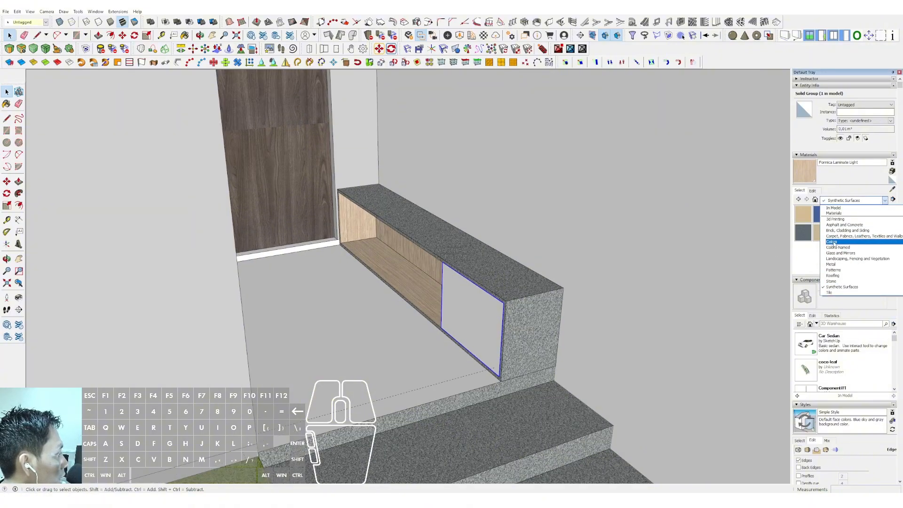
left_click(831, 243)
scroll(828, 240, "down", 10)
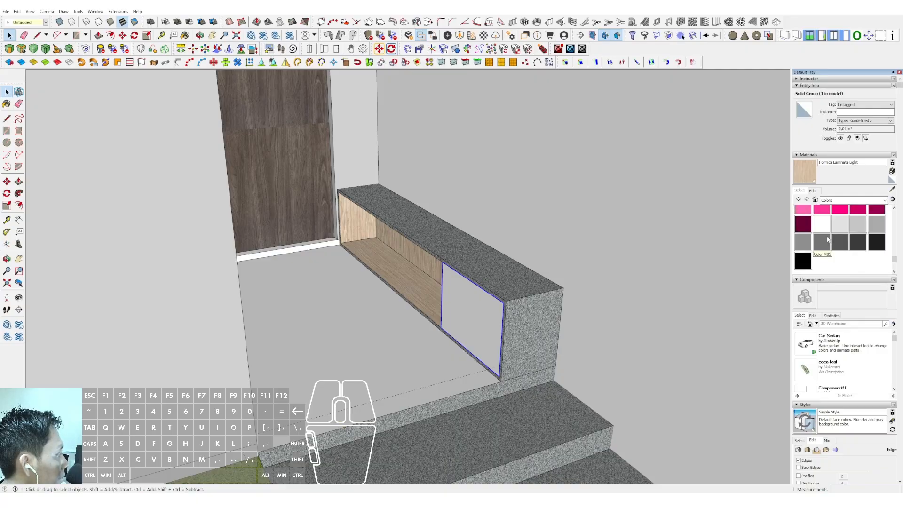
left_click(828, 240)
left_click(475, 288)
scroll(484, 312, "up", 4)
Copy the door panel twice side by side along the bench recess, leaving the end by the wood door open.
key("m")
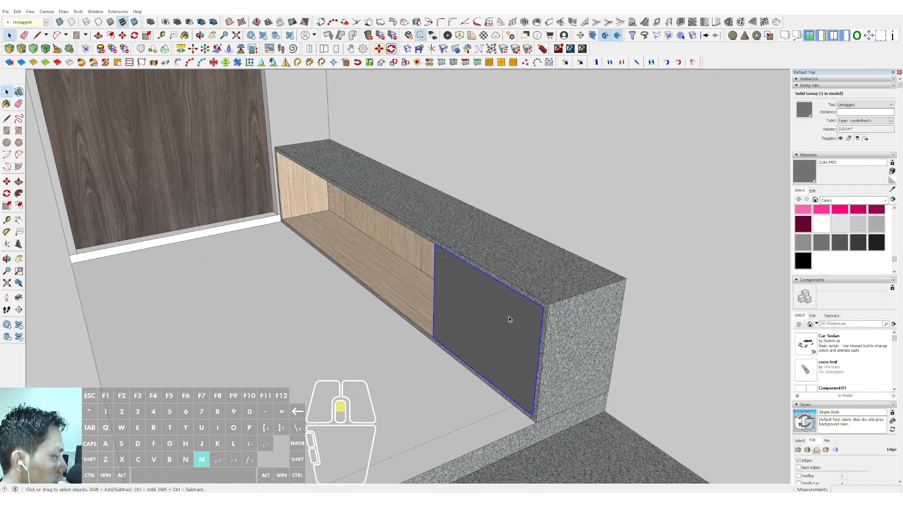
key("ctrl")
key("shift")
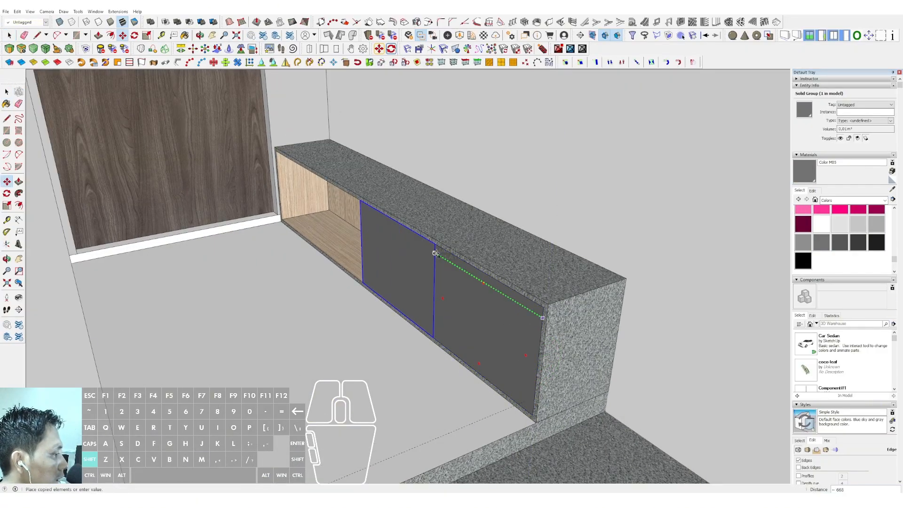
left_click(434, 253)
left_click(435, 251)
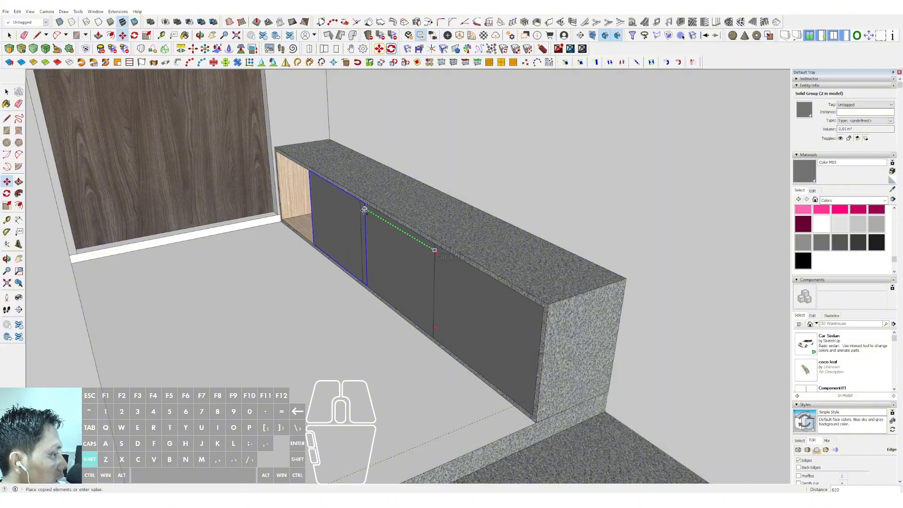
left_click(361, 208)
key("space")
Draw a rectangle of about 385 by 500 mm on the step tread directly in front of the bench's end.
scroll(361, 208, "down", 4)
middle_click_drag(361, 208, 279, 235)
scroll(367, 234, "down", 3)
middle_click_drag(371, 251, 417, 303)
scroll(408, 271, "up", 3)
left_click(432, 311)
scroll(437, 306, "down", 3)
scroll(414, 273, "down", 3)
scroll(452, 312, "up", 3)
scroll(451, 316, "up", 1)
key("r")
scroll(417, 303, "up", 1)
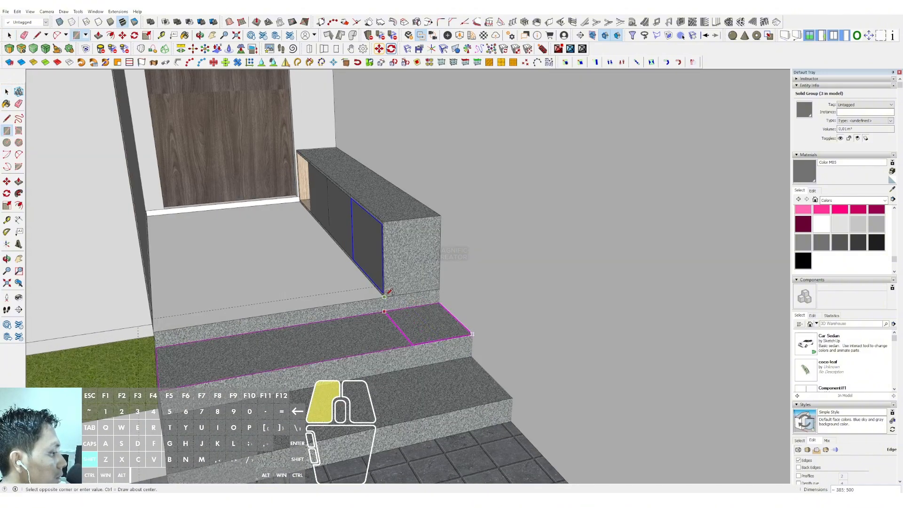
left_click(471, 334)
Extrude the rectangle on the step upward into a box slightly lower than the bench and make it a group.
key("p")
left_click(438, 316)
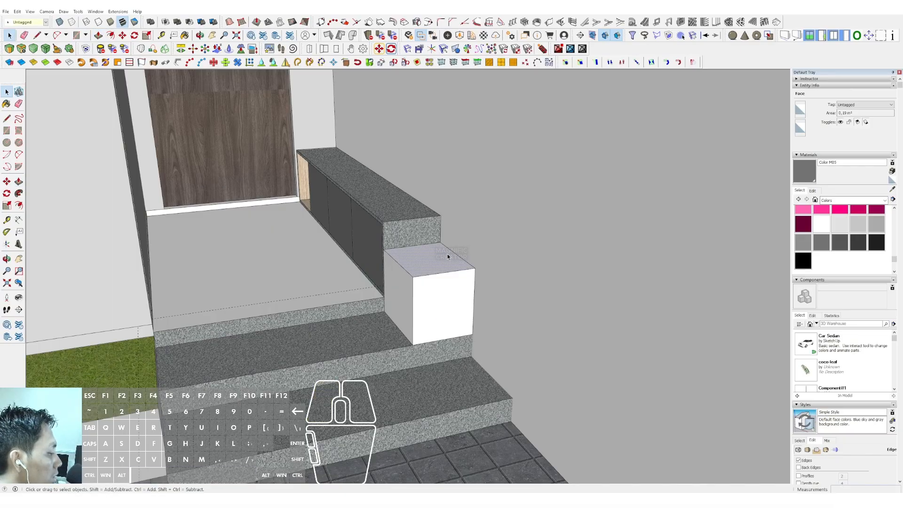
triple_click(448, 256)
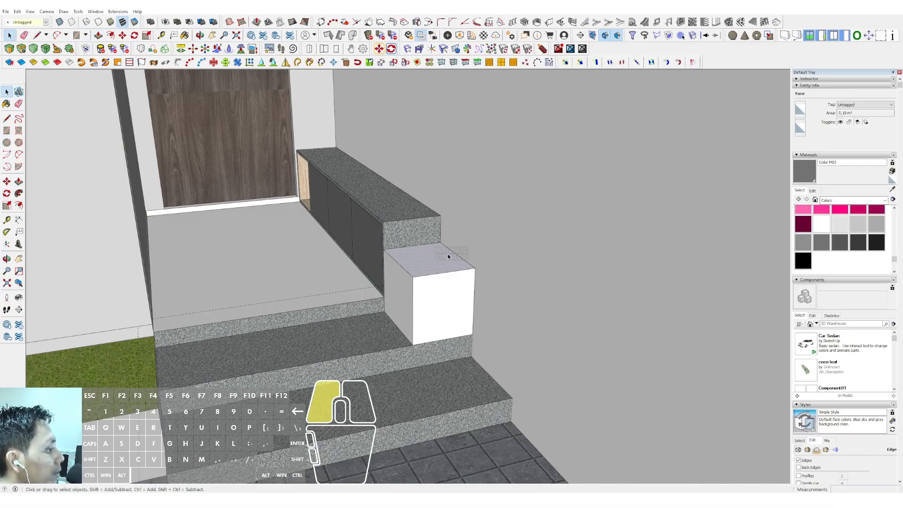
right_click(447, 257)
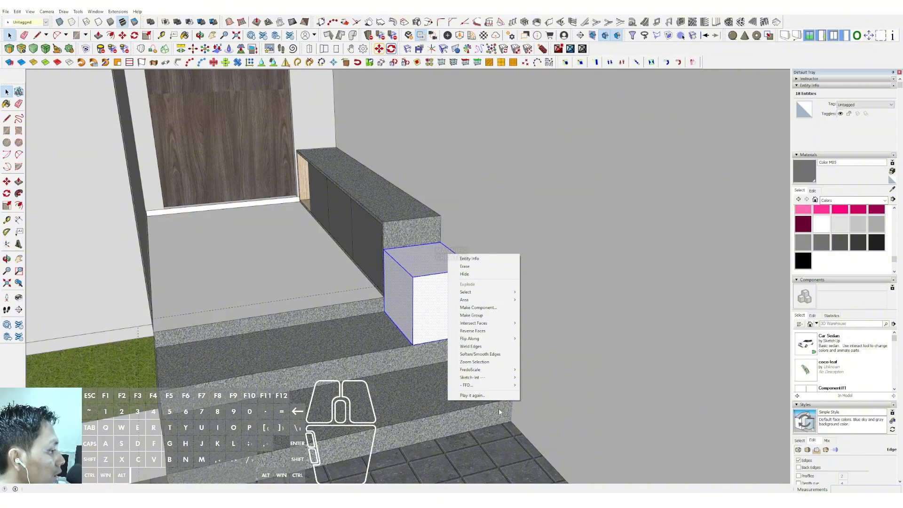
left_click(473, 315)
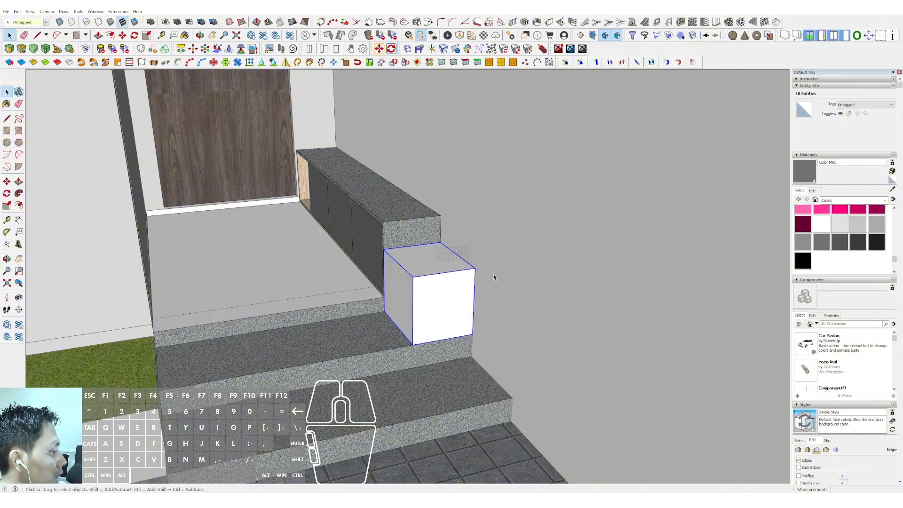
Paint the box group at the bench's end with Color M06.
left_click(834, 244)
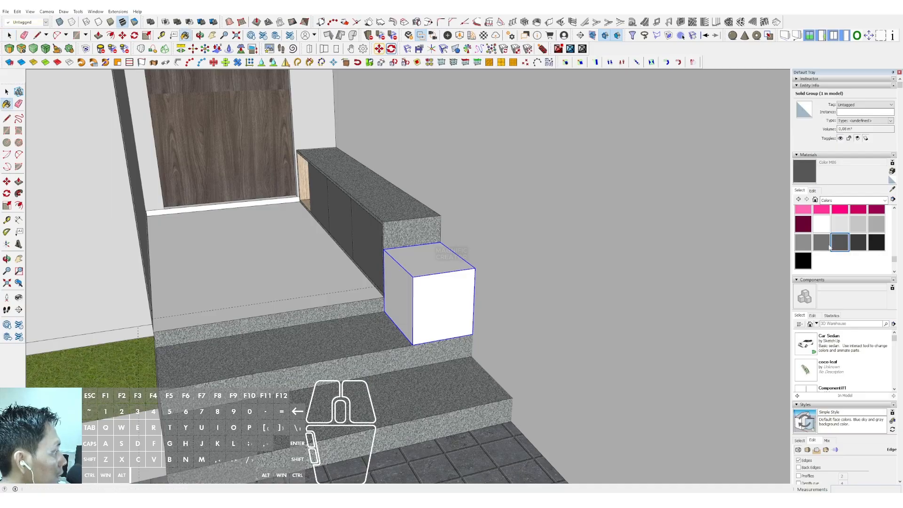
left_click(420, 281)
middle_click_drag(423, 271, 447, 274)
key("space")
Inside the box group, offset the top face inward to a thin rim and push the inner face down to hollow it.
double_click(448, 274)
scroll(453, 273, "up", 2)
key("f")
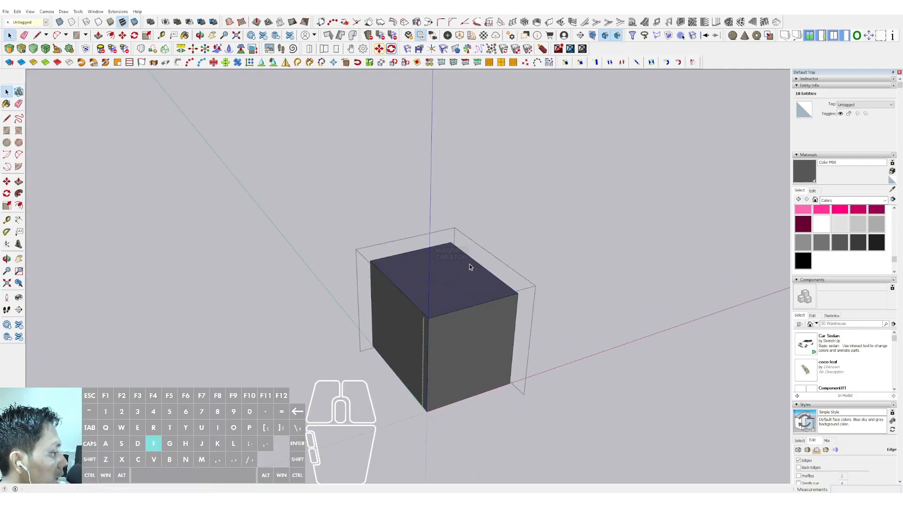
left_click(471, 262)
key("p")
left_click(454, 267)
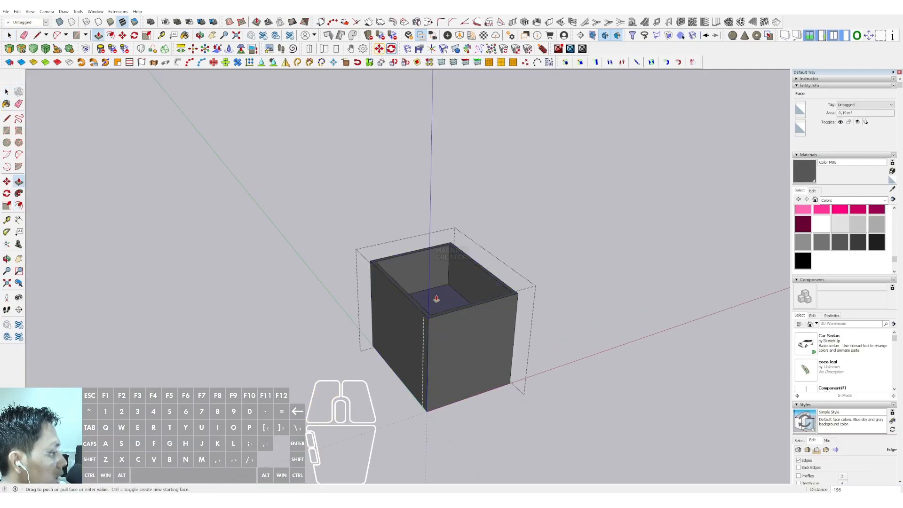
middle_click_drag(434, 315, 435, 316)
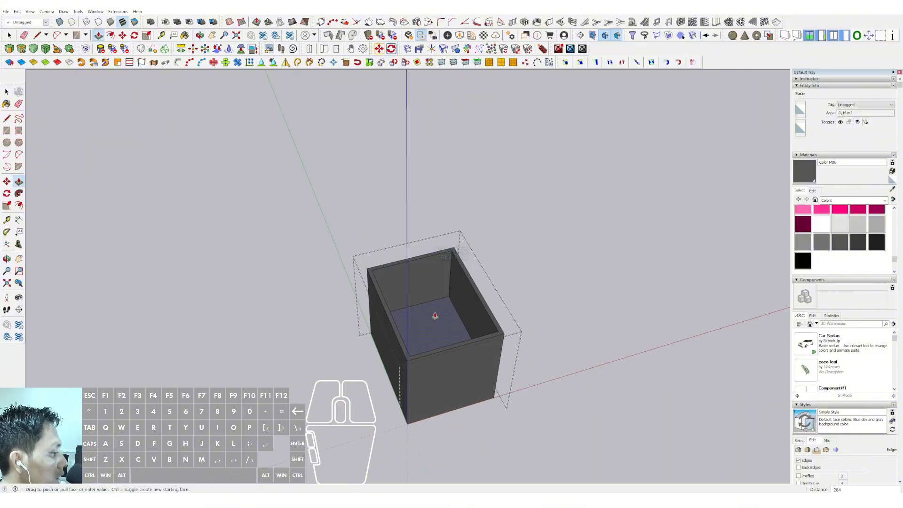
left_click(432, 331)
scroll(432, 331, "down", 3)
key("space")
left_click(460, 204)
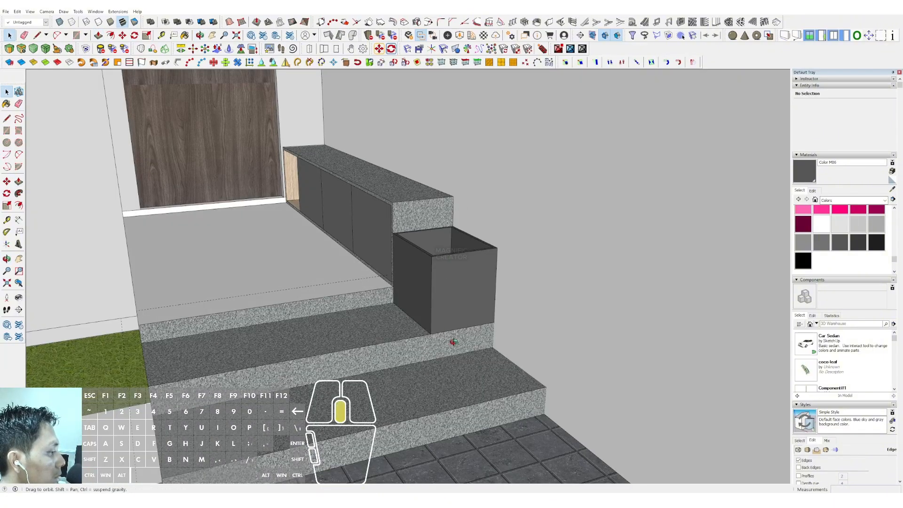
Draw a rectangle on the hollow box's inner end face and extrude it into a thin divider.
scroll(452, 341, "up", 4)
middle_click_drag(507, 367, 591, 330)
middle_click_drag(431, 304, 559, 310)
key("r")
scroll(513, 288, "up", 1)
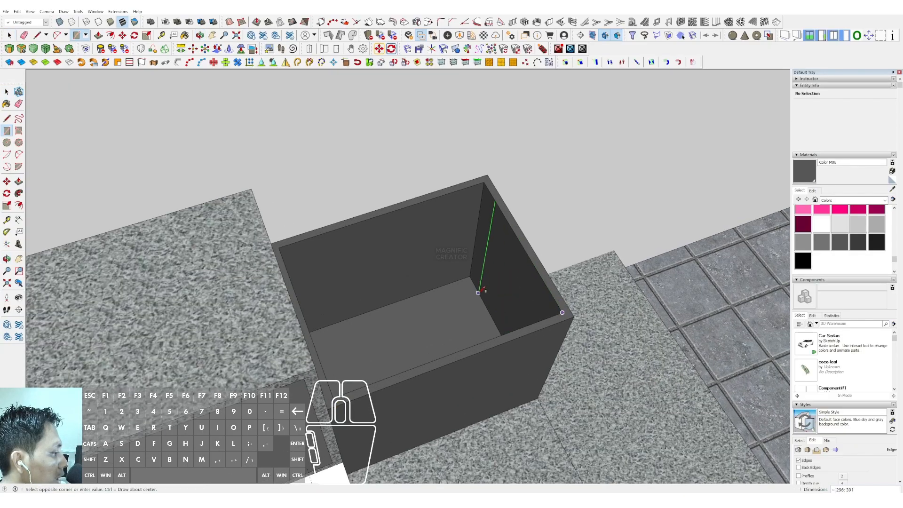
left_click(457, 266)
middle_click_drag(457, 266, 496, 233)
key("p")
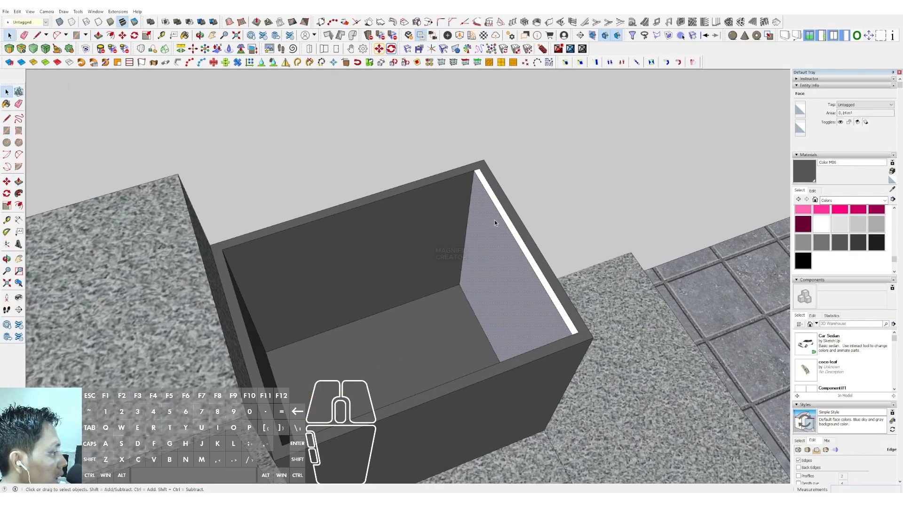
Group the thin divider inside the hollow box and paint it with Color M06.
key("b")
left_click(491, 191)
key("space")
Move the divider inward from the end wall and copy it across the box to form compartments.
middle_click_drag(491, 191, 479, 216)
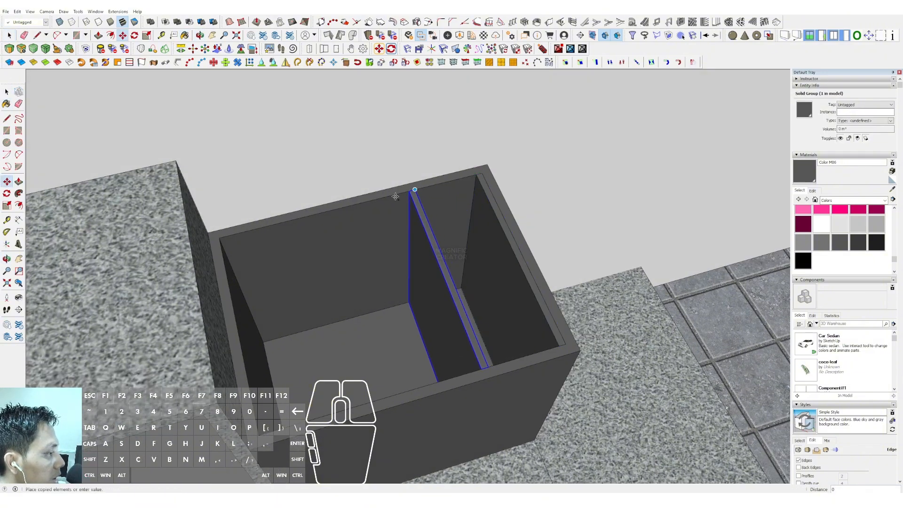
left_click(341, 207)
key("space")
scroll(227, 235, "down", 6)
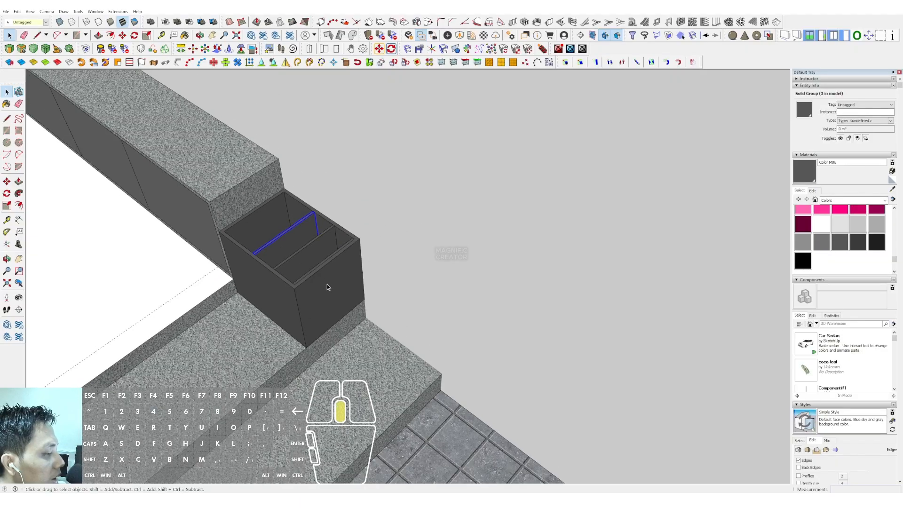
Examine the entrance bench, the wood door and the whole house front from several distances.
scroll(328, 287, "down", 5)
middle_click_drag(327, 284, 241, 204)
scroll(310, 250, "up", 10)
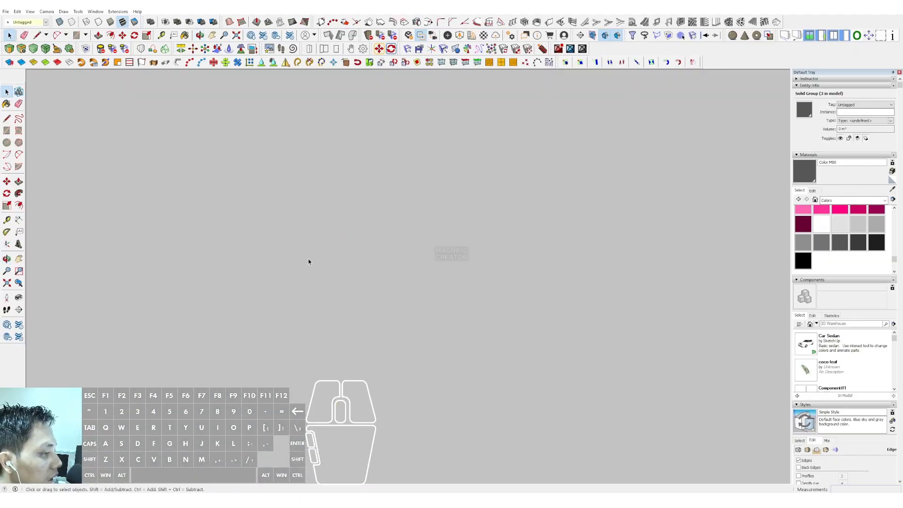
middle_click_drag(308, 262, 86, 291)
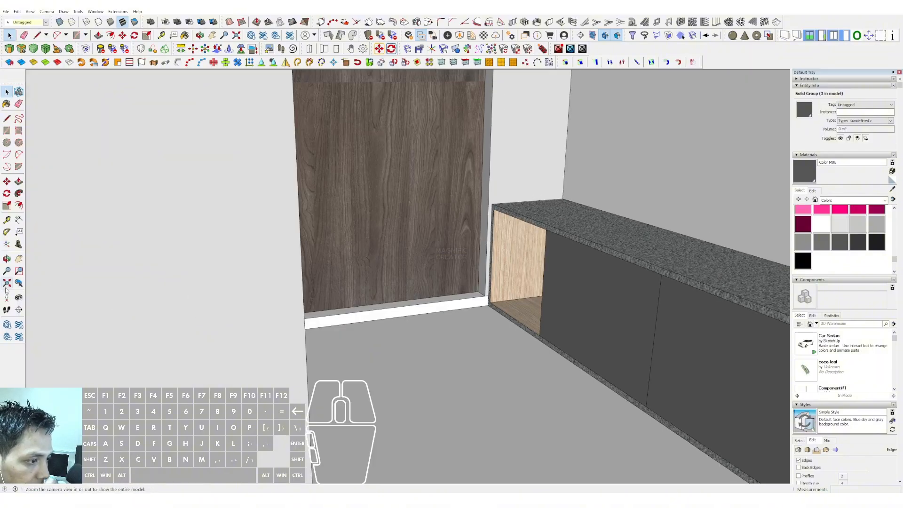
scroll(533, 392, "down", 10)
scroll(534, 392, "up", 10)
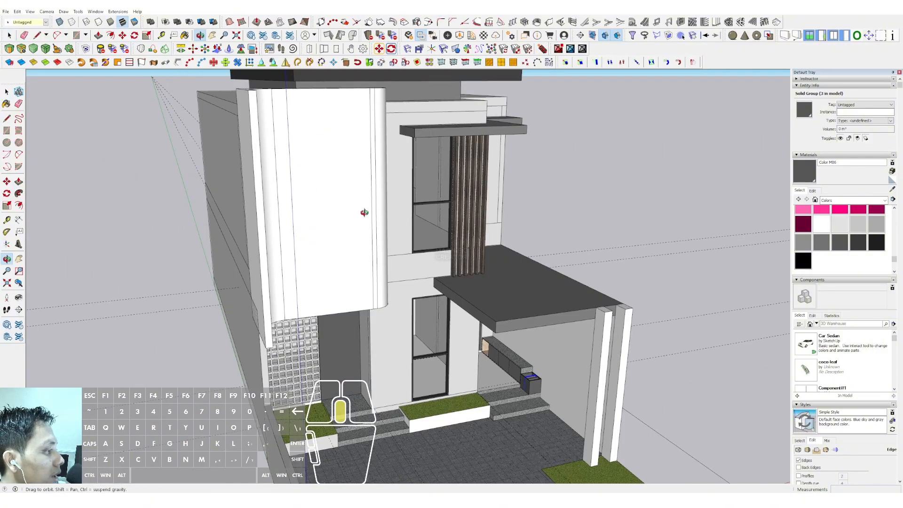
scroll(533, 392, "up", 10)
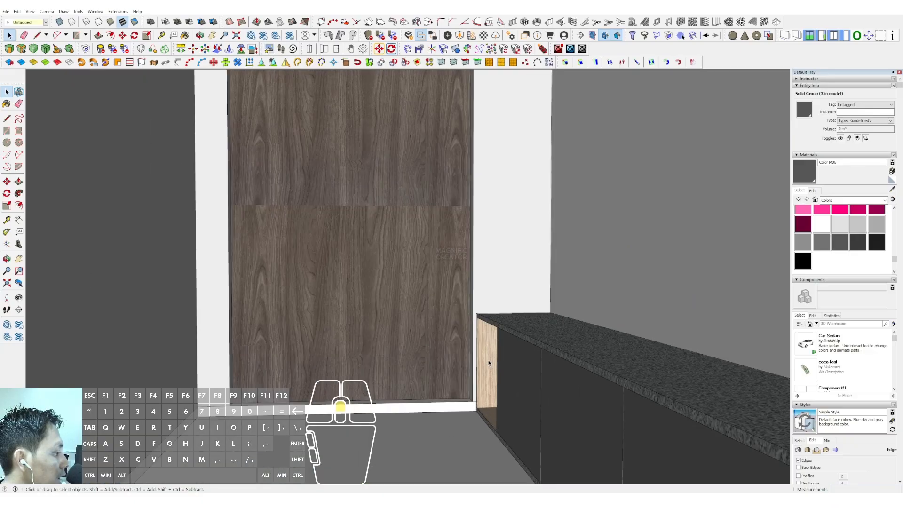
scroll(447, 333, "down", 8)
scroll(417, 322, "down", 3)
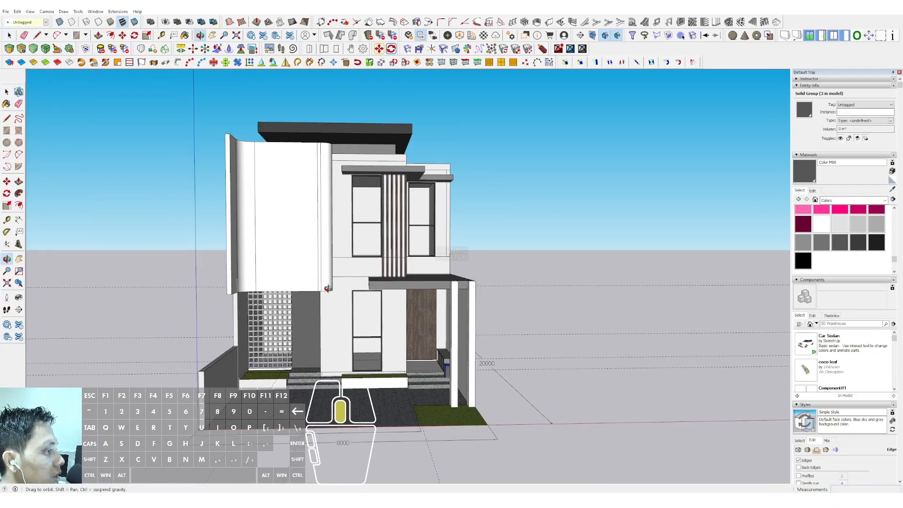
Start the camera's Field of View adjustment and view the house front from an angle.
left_click(46, 12)
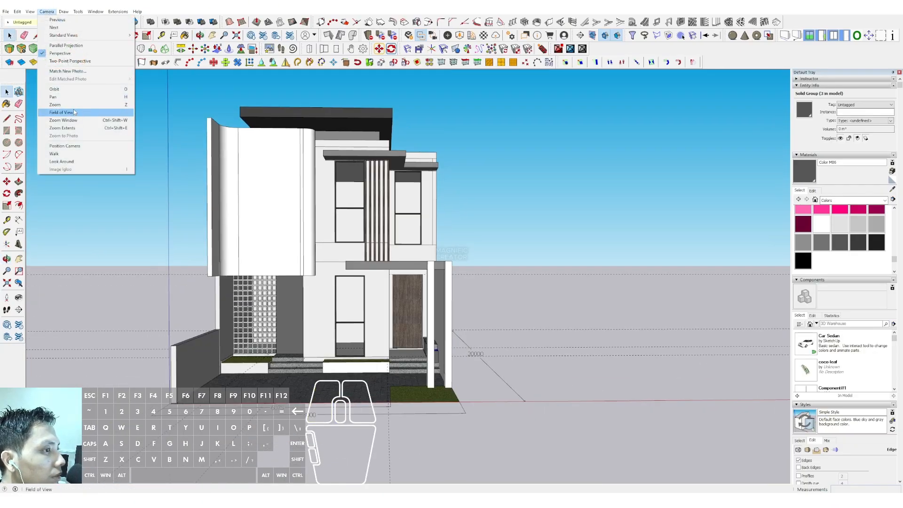
left_click(73, 112)
middle_click_drag(499, 301, 458, 292)
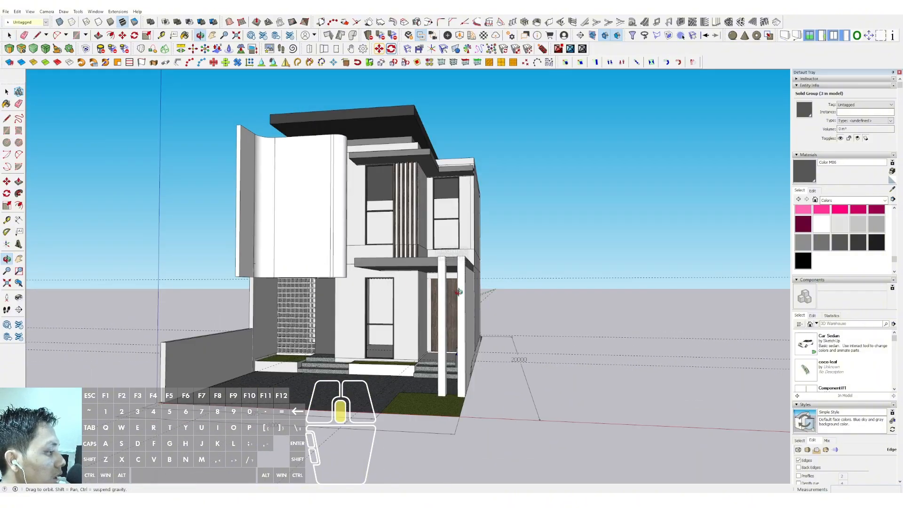
Draw a rectangle over the floor of the bench's open compartment and extrude it upward into a thin shelf board.
scroll(458, 292, "up", 10)
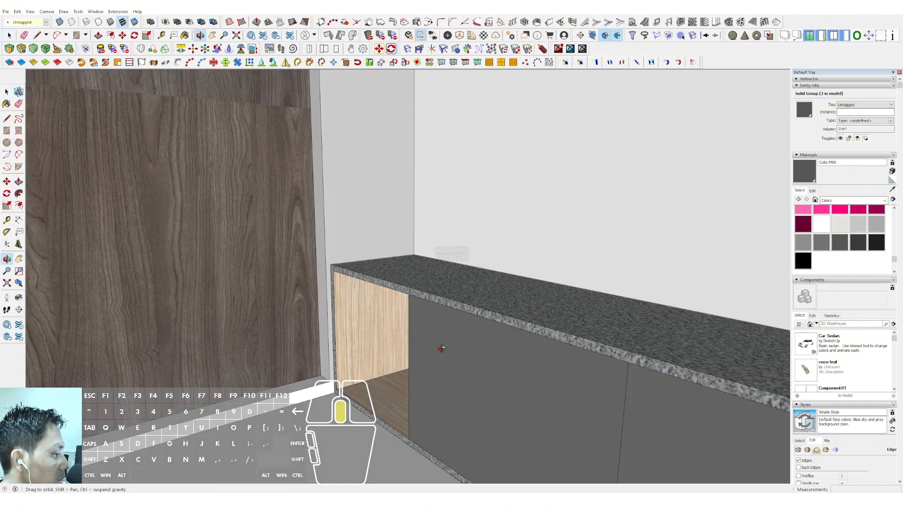
middle_click_drag(441, 348, 523, 361)
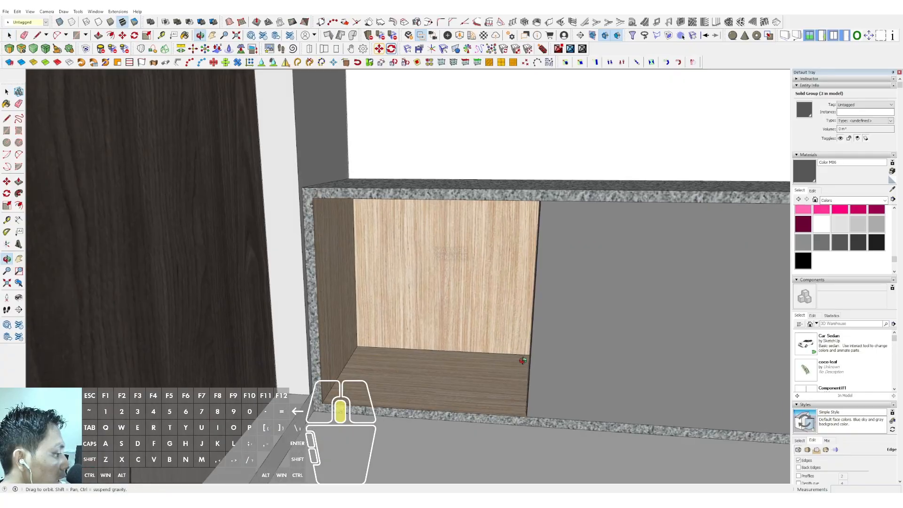
key("r")
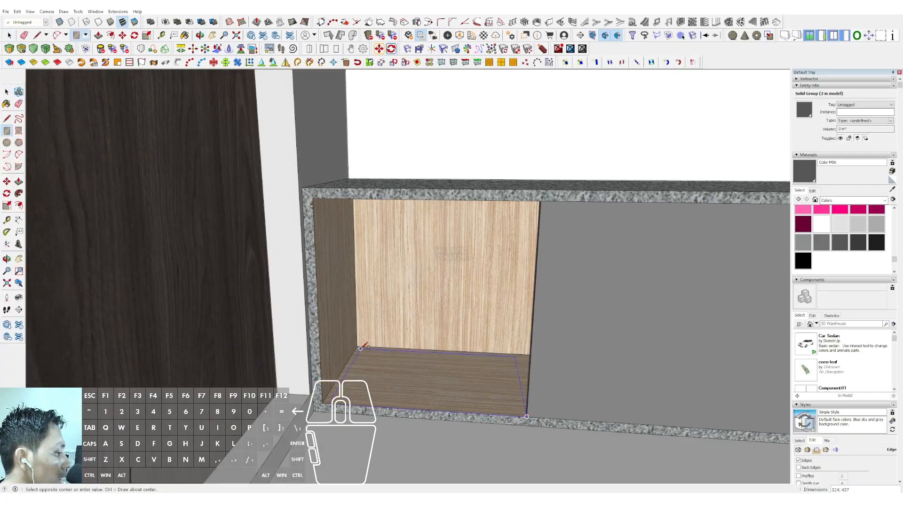
left_click(357, 345)
middle_click_drag(358, 346, 371, 366)
key("p")
left_click(371, 362)
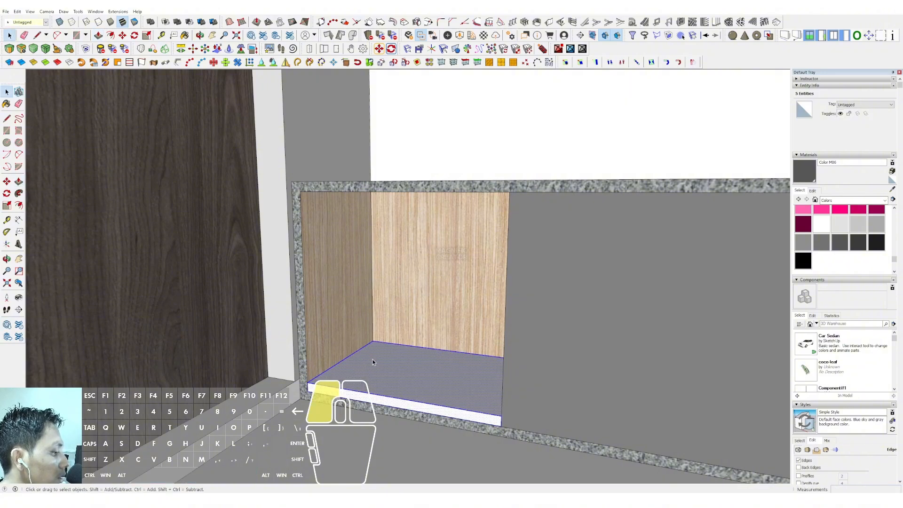
Make the shelf board a group and move it up to about the middle of the open compartment.
key("w")
left_click(358, 353)
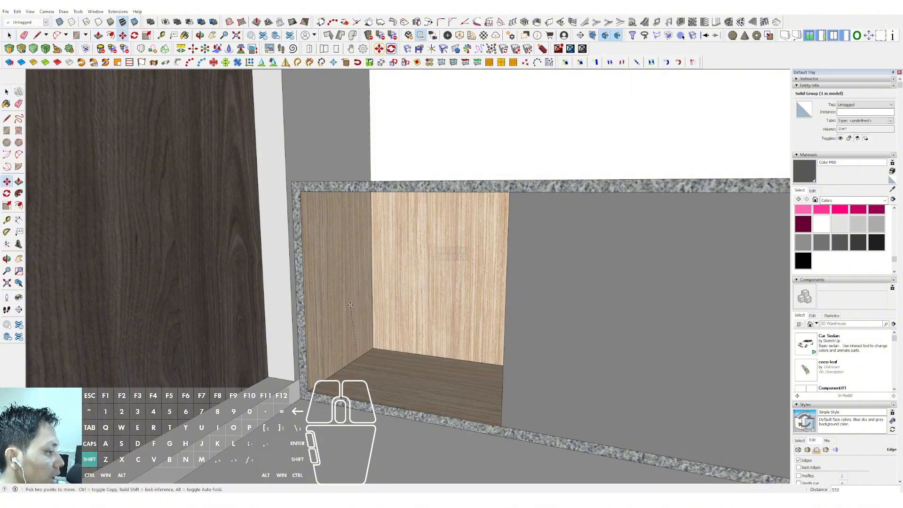
key("space")
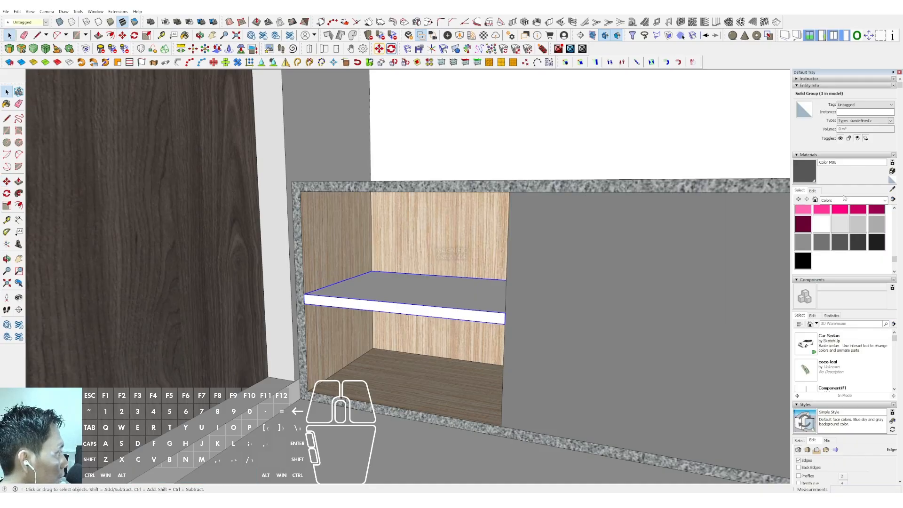
Sample the Formica Laminate Light material from the bench compartment and paint the shelf board with it.
left_click(438, 265, "alt")
left_click(466, 284)
mouse_move(465, 284)
middle_mouse_down()
mouse_move(379, 250)
mouse_move(473, 277)
mouse_move(405, 240)
mouse_move(416, 246)
middle_mouse_up()
scroll(377, 250, "down", 9)
Open the carport side wall group and draw three staggered horizontal rectangles on its inner face, the lowest about 1573 mm long.
scroll(466, 268, "up", 4)
scroll(426, 249, "up", 3)
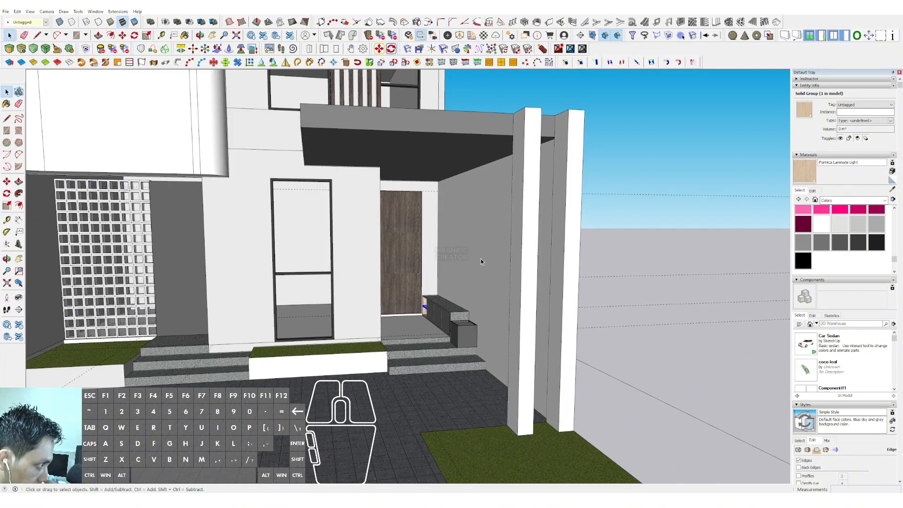
middle_click_drag(480, 261, 402, 240)
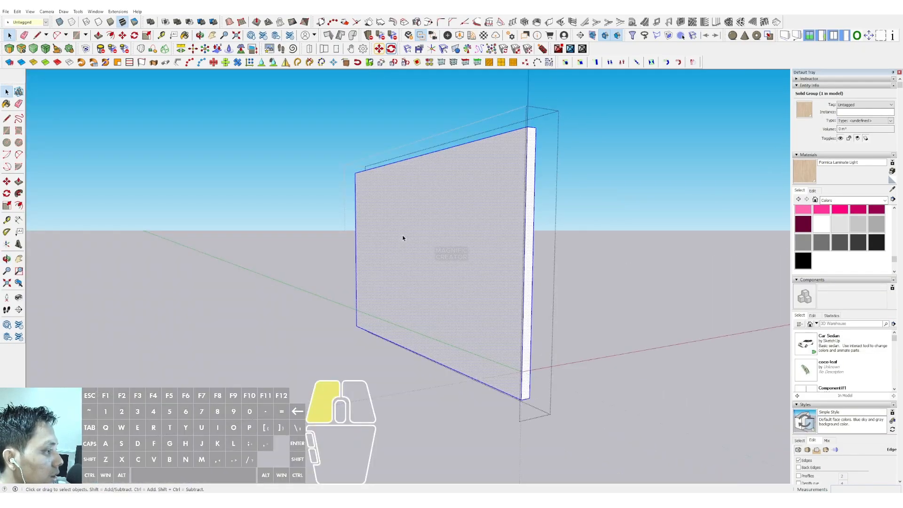
key("r")
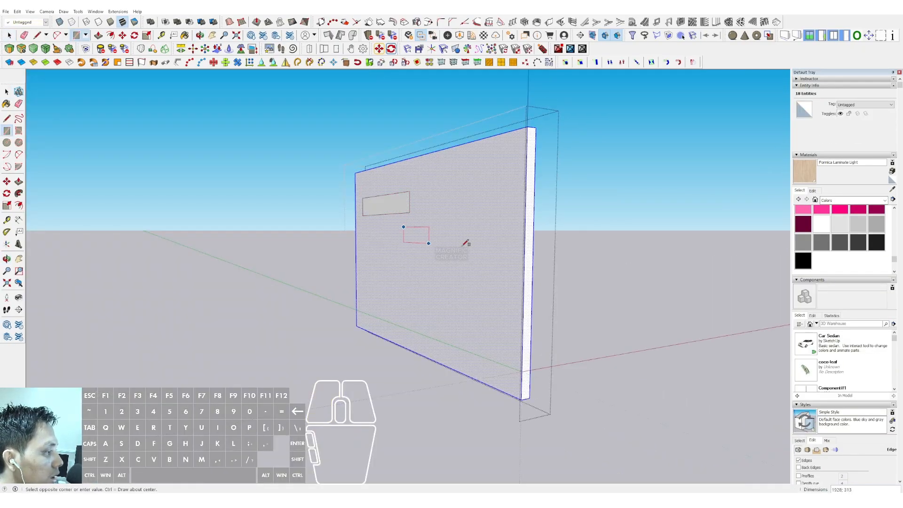
left_click(432, 260)
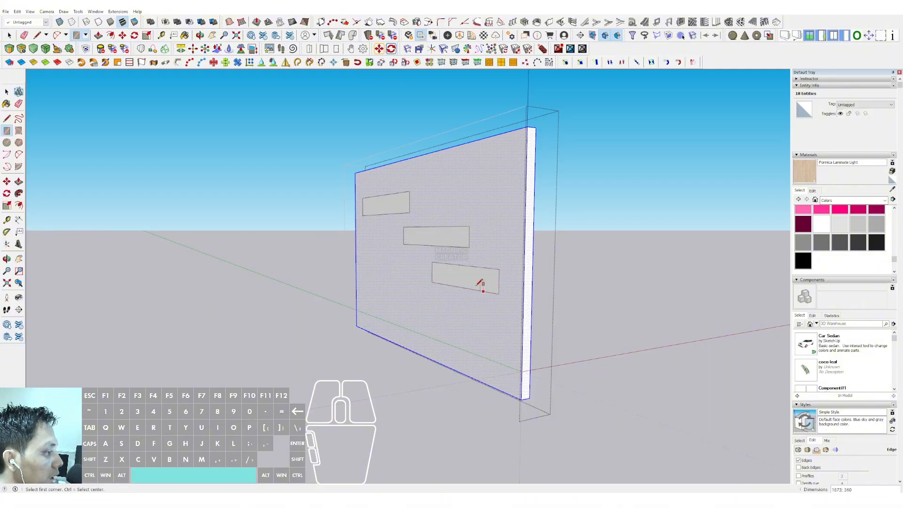
Push the three rectangles through the side wall to cut horizontal openings.
middle_click_drag(481, 283, 441, 277)
key("v")
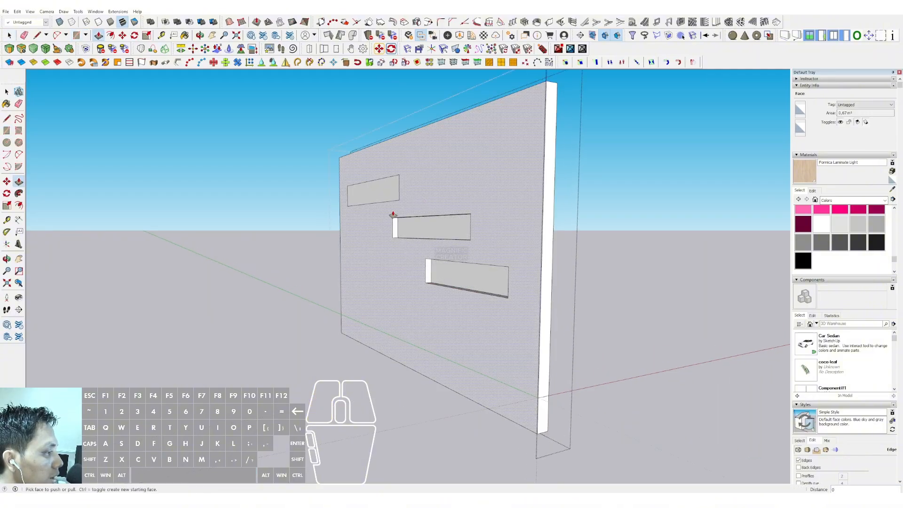
double_click(373, 193)
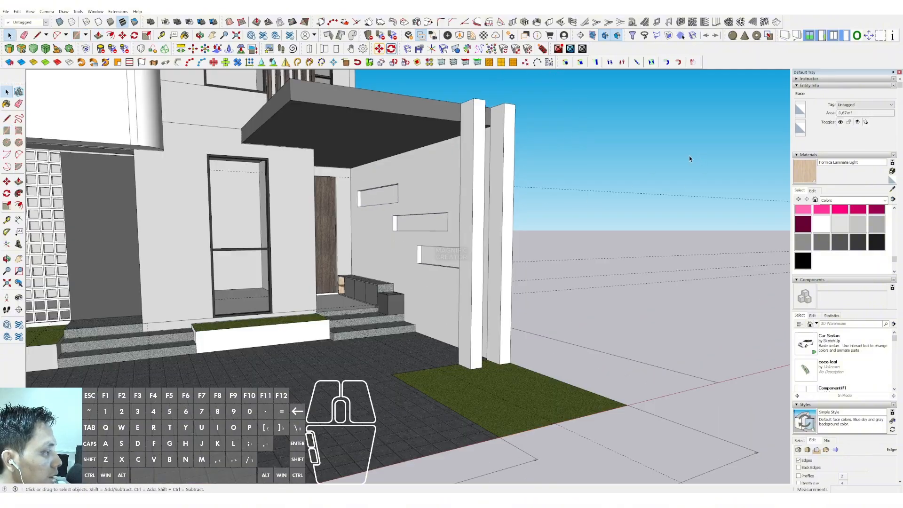
Sample the grey concrete material from the sample block nearest the car and paint the carport side wall with it.
middle_click_drag(689, 156, 517, 249)
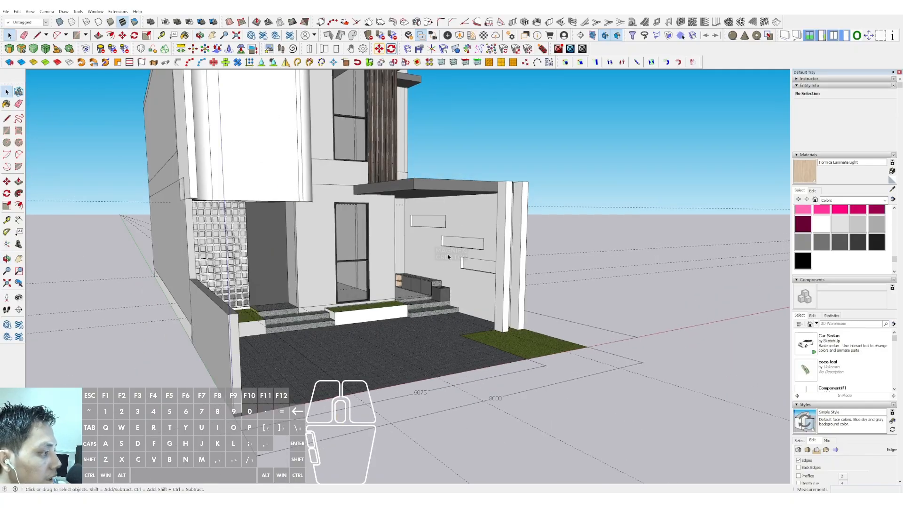
scroll(454, 222, "up", 3)
scroll(434, 281, "down", 5)
middle_click_drag(434, 280, 334, 309)
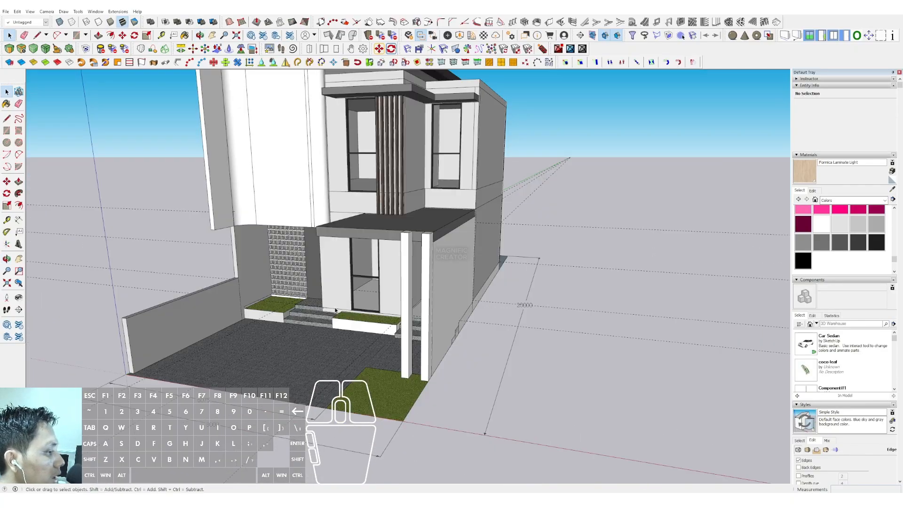
scroll(392, 306, "down", 3)
middle_click_drag(500, 238, 630, 207, "shift")
scroll(405, 273, "down", 3)
scroll(406, 273, "up", 5)
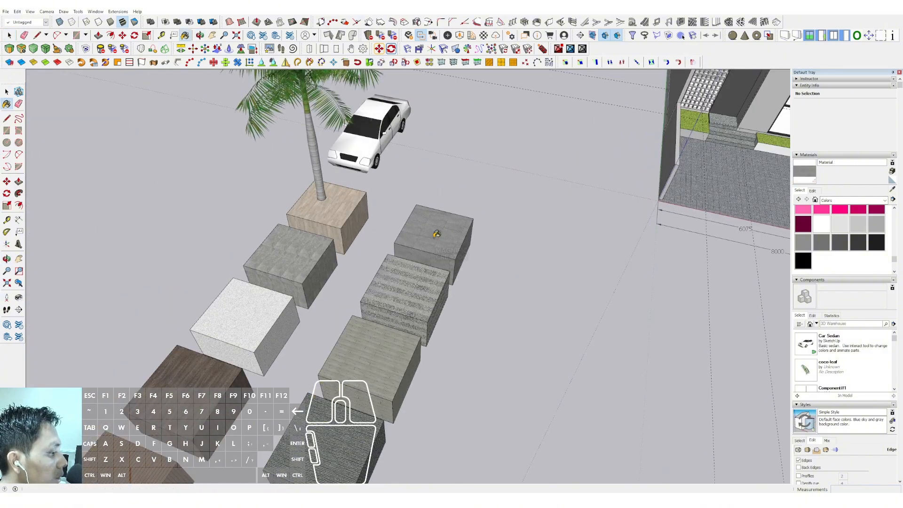
scroll(437, 233, "down", 2)
middle_click_drag(437, 233, 442, 171, "shift")
scroll(519, 168, "up", 6)
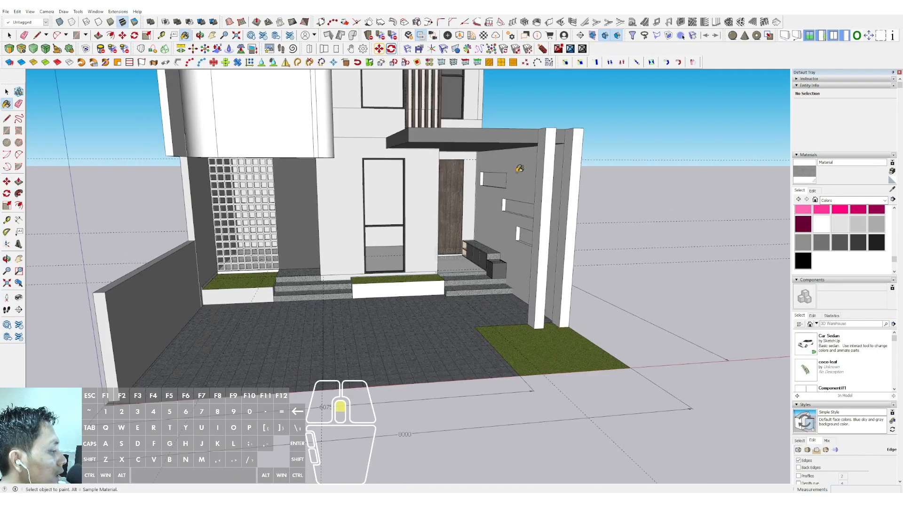
left_click(520, 169)
middle_click_drag(519, 168, 499, 225)
key("space")
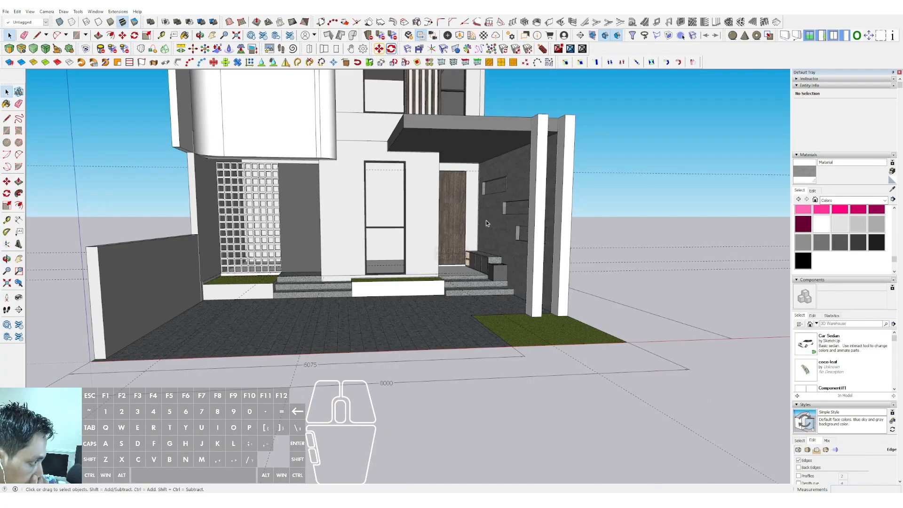
Open the entrance canopy group and push its wall-side face inward about 530 mm to leave a gap beside the side wall.
middle_click_drag(485, 194, 506, 208)
triple_click(506, 208)
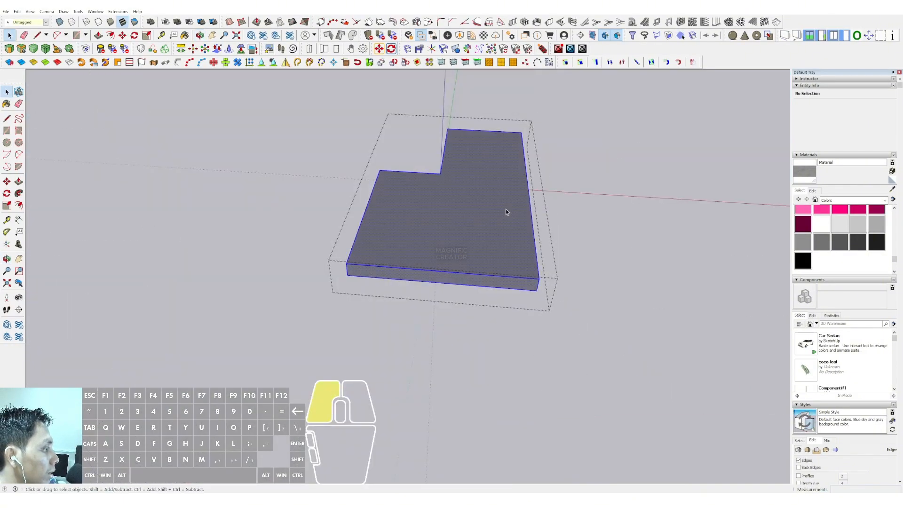
key("v")
left_click(537, 281)
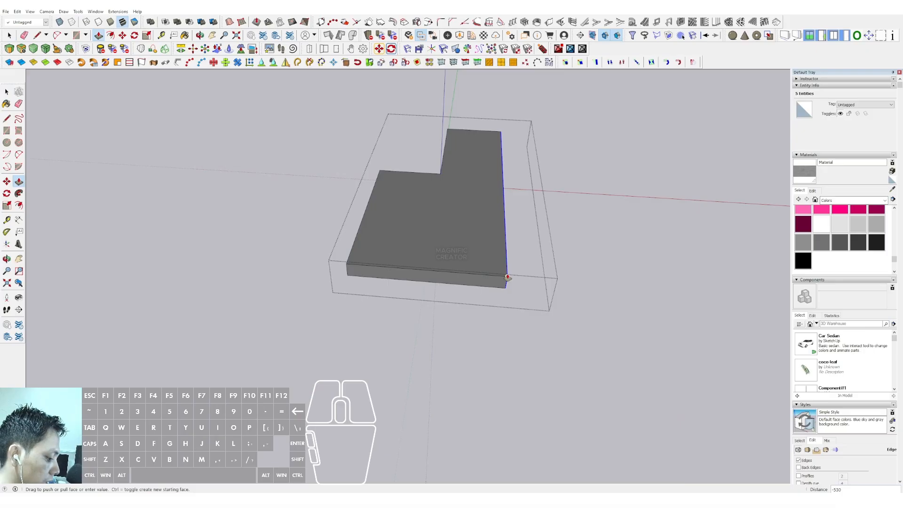
key("v")
left_click(509, 290)
key("space")
middle_click_drag(508, 290, 459, 242)
double_click(486, 197)
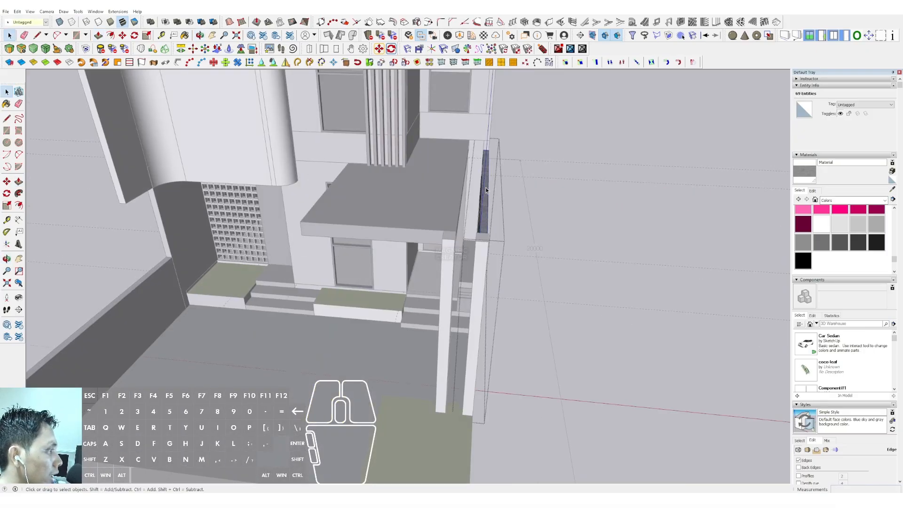
key("space")
left_click(578, 121)
Draw a long rectangle about 401 mm wide over the gap between the canopy and the side wall.
scroll(454, 245, "up", 3)
middle_click_drag(440, 250, 494, 301)
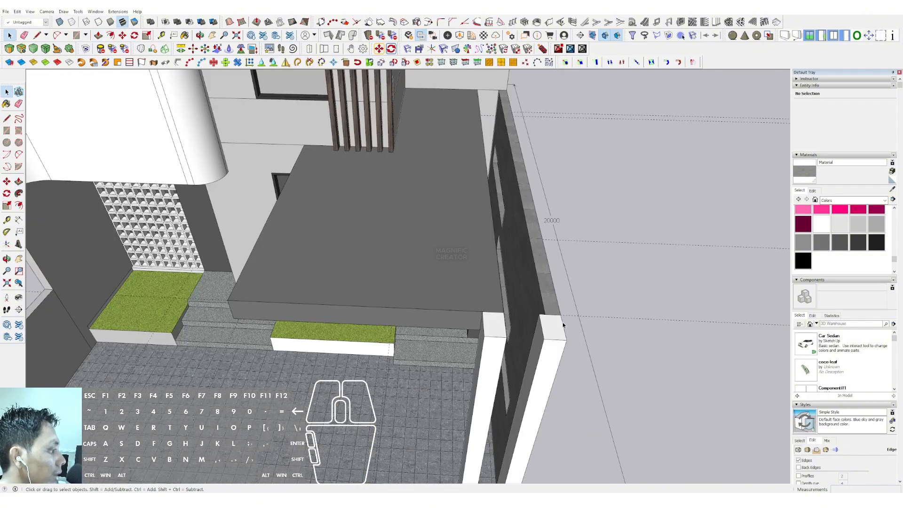
scroll(563, 322, "up", 1)
key("r")
middle_click_drag(496, 253, 462, 356, "shift")
scroll(441, 168, "up", 1)
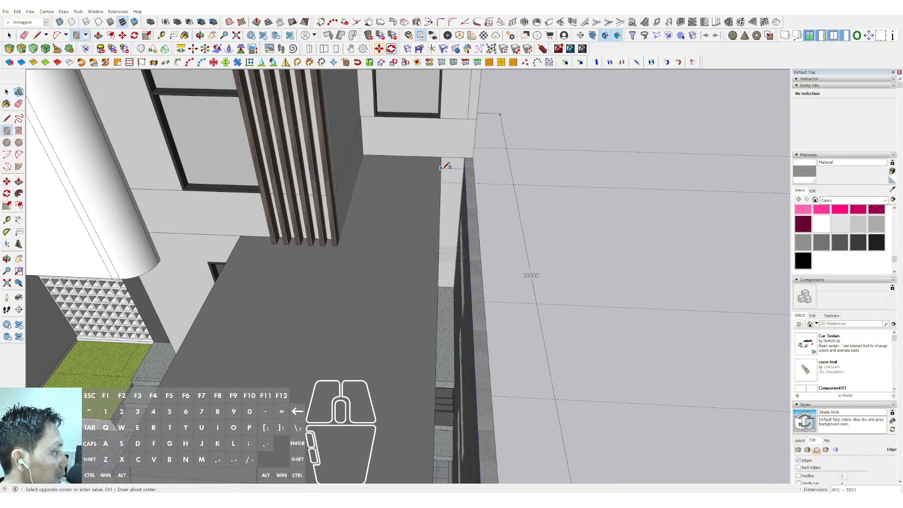
left_click(441, 158)
key("space")
scroll(444, 160, "down", 4)
middle_click_drag(447, 197, 453, 162, "shift")
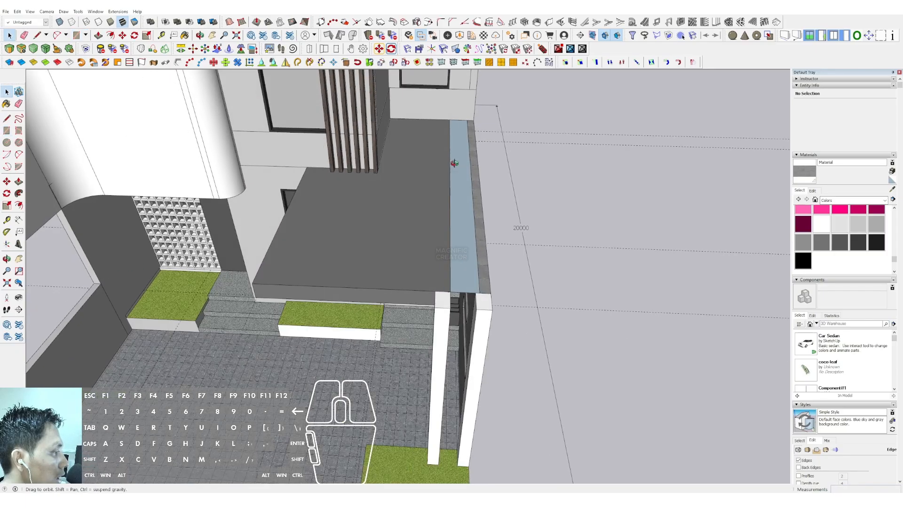
Extrude the gap rectangle into a thin panel and make it a group.
scroll(465, 278, "up", 3)
left_click(471, 281)
double_click(470, 281)
middle_click_drag(471, 281, 510, 125)
key("v")
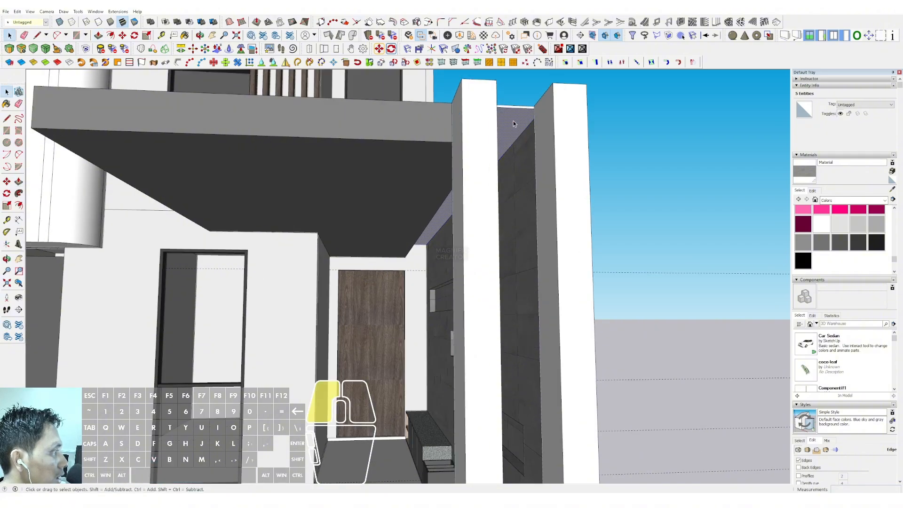
triple_click(513, 121)
key("shift+g")
scroll(471, 176, "down", 3)
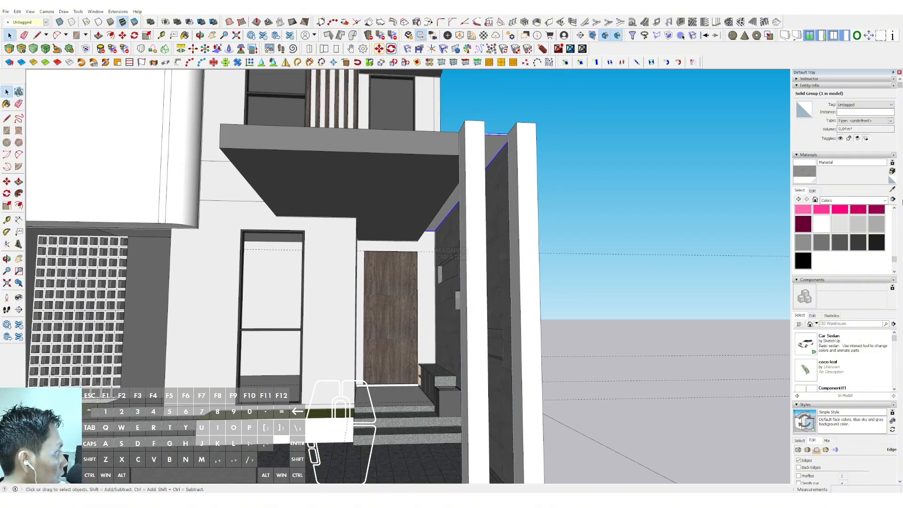
scroll(377, 276, "down", 2)
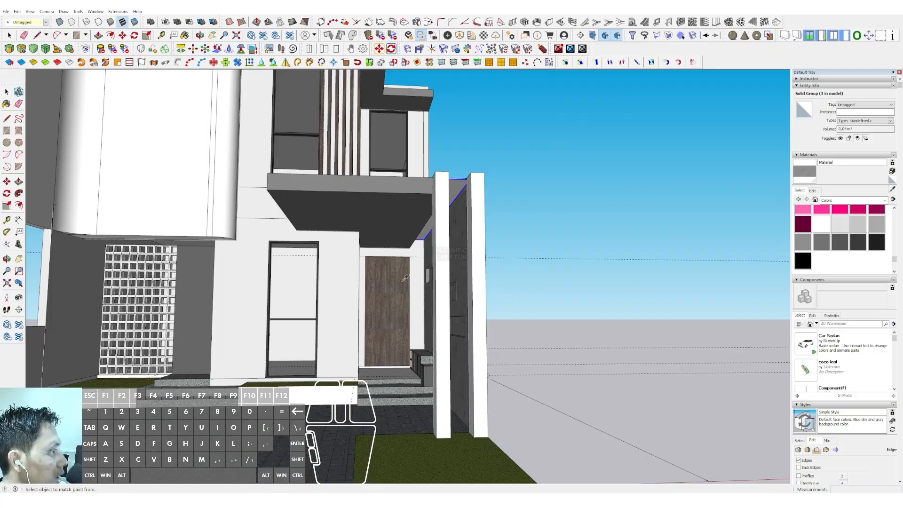
Paint the gap panel with Translucent Glass Gray from the Glass and Mirrors collection.
left_click(881, 201)
left_click(836, 240)
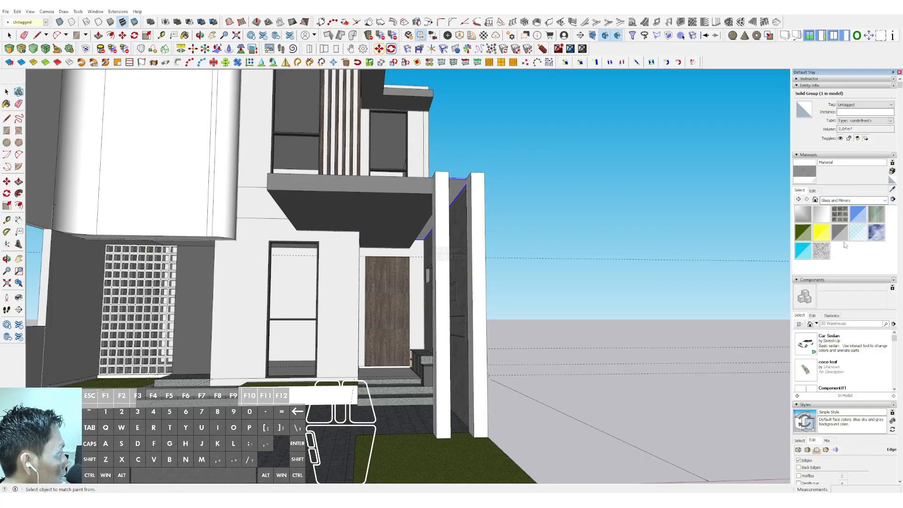
left_click(841, 236)
scroll(445, 217, "up", 1)
left_click(460, 181)
middle_click_drag(458, 186, 442, 345)
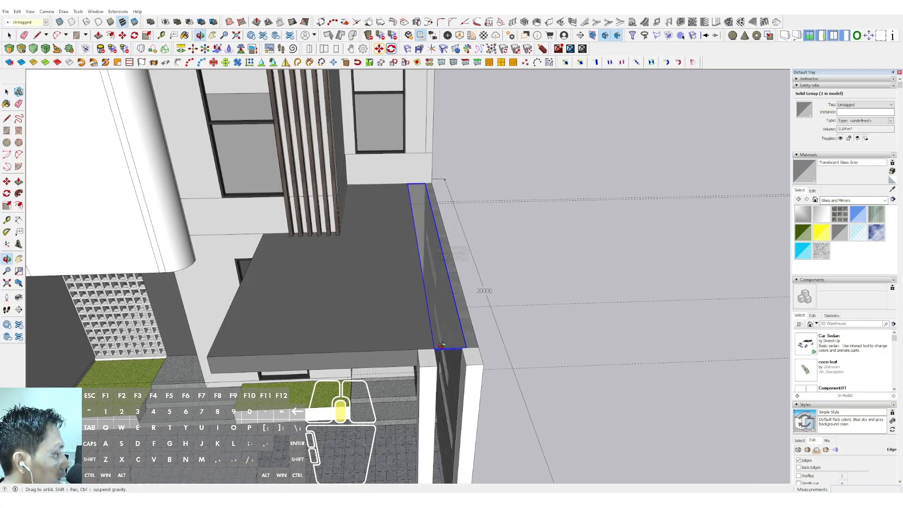
Open the canopy group and draw a narrow full-height rectangle at the front end of its gap-side face.
middle_click_drag(512, 166, 346, 287)
scroll(376, 273, "up", 2)
triple_click(353, 278)
scroll(366, 312, "up", 3)
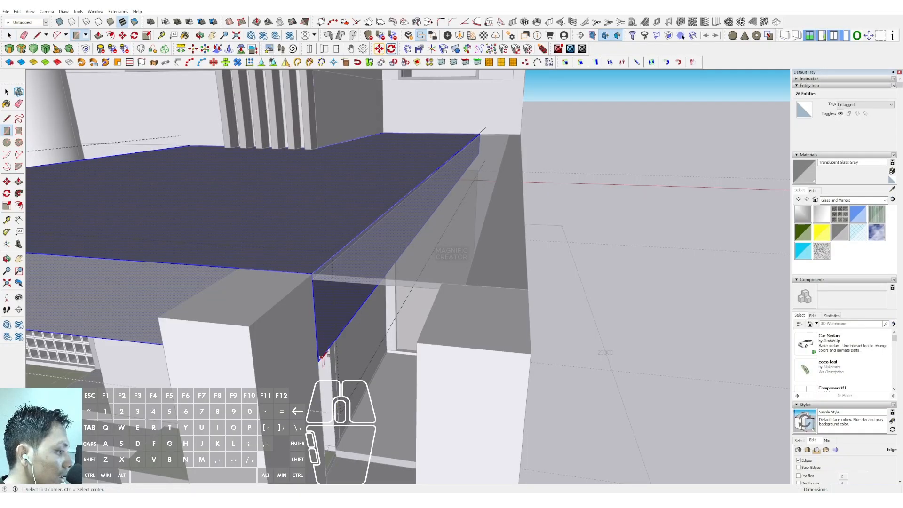
key("grave")
left_click(327, 260)
key("space")
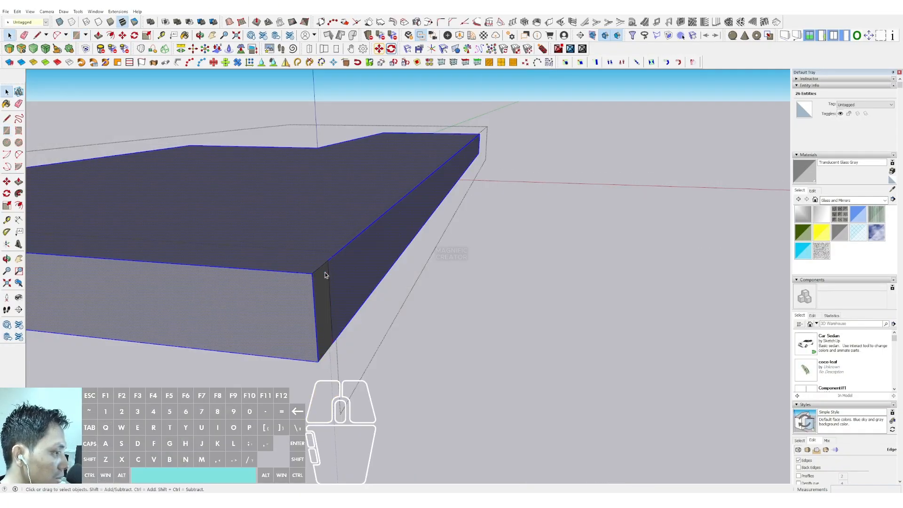
Extrude the narrow rectangle about 401 mm across the gap to the side wall, closing the canopy's front edge.
left_click(324, 276)
key("v")
left_click(324, 279)
key("grave")
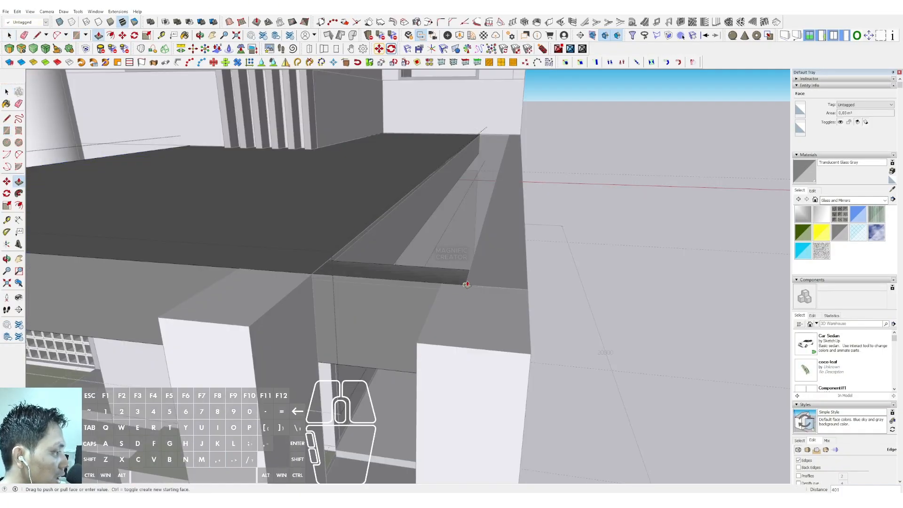
Open the glass panel group and push its front face back to the inner edge of the canopy's front strip.
triple_click(442, 240)
left_click_drag(266, 244, 545, 352)
key("v")
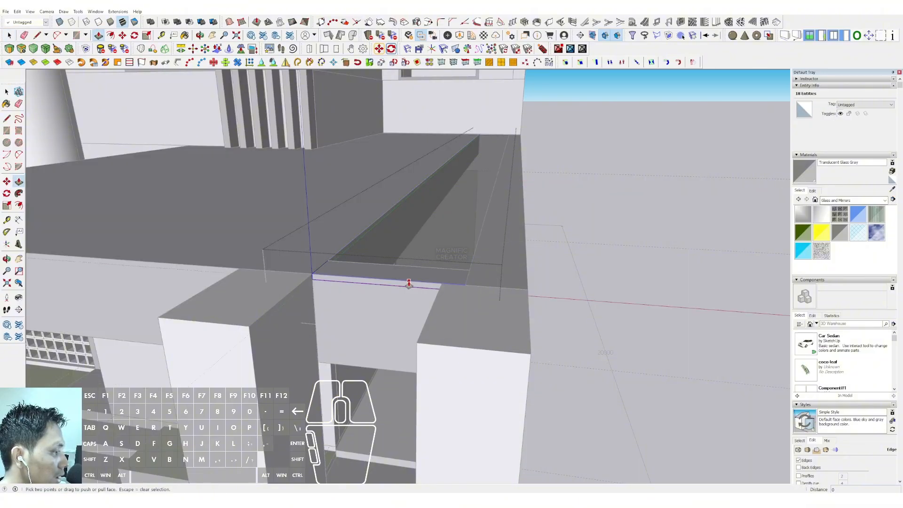
left_click(417, 267)
key("space")
scroll(418, 269, "down", 2)
middle_click_drag(537, 230, 552, 206)
left_click(552, 205)
left_click(552, 206)
Examine the glass strip, the carport side wall and the whole house front from several distances.
mouse_move(461, 226)
middle_mouse_down()
mouse_move(524, 188)
mouse_move(477, 250)
mouse_move(464, 216)
middle_mouse_up()
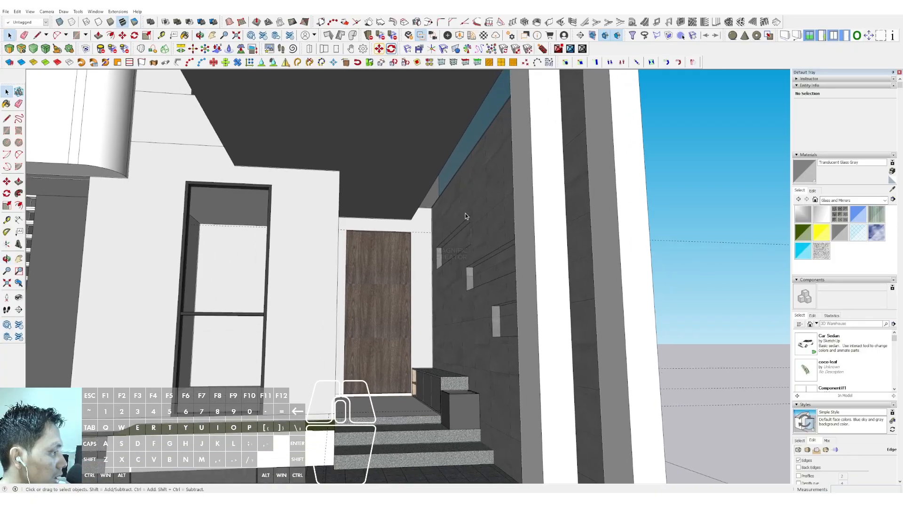
scroll(442, 339, "down", 2)
middle_click_drag(442, 339, 446, 340)
scroll(446, 339, "up", 3)
scroll(446, 340, "down", 2)
mouse_move(446, 235)
middle_mouse_down()
mouse_move(435, 291)
mouse_move(464, 243)
mouse_move(412, 256)
mouse_move(449, 256)
mouse_move(449, 271)
mouse_move(440, 246)
middle_mouse_up()
scroll(442, 277, "down", 1)
scroll(442, 280, "down", 5)
scroll(435, 292, "up", 3)
scroll(464, 243, "down", 4)
scroll(412, 256, "up", 2)
middle_click_drag(424, 191, 428, 223, "shift")
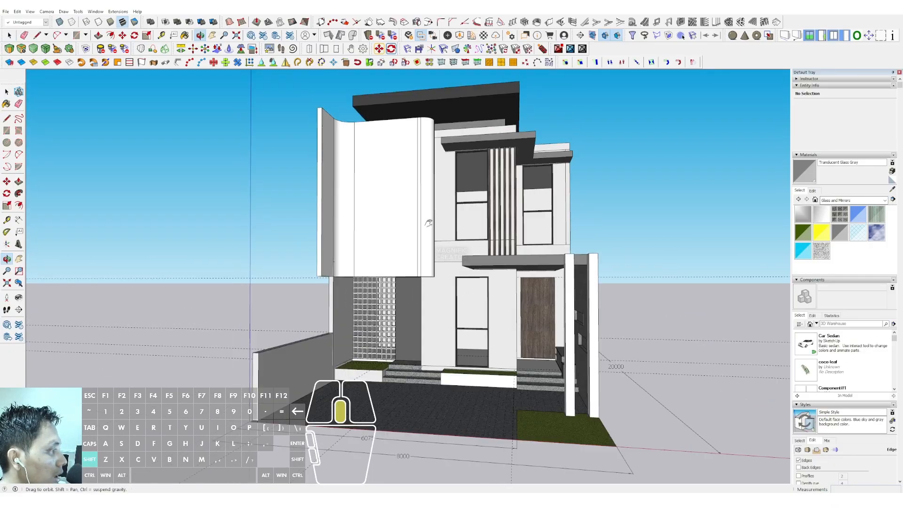
Sample the Material2 concrete plank texture from its sample block and paint the curved upper facade with it.
scroll(421, 209, "down", 2)
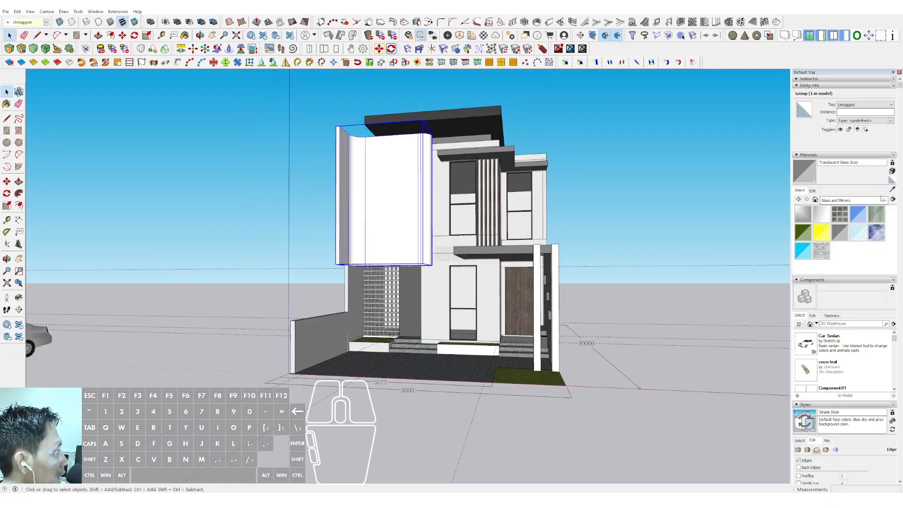
scroll(458, 211, "down", 3)
middle_click_drag(263, 221, 317, 235, "shift")
middle_click_drag(317, 235, 316, 298)
scroll(303, 267, "up", 1)
middle_click_drag(301, 268, 258, 301, "shift")
middle_click_drag(410, 210, 380, 282, "shift")
middle_click_drag(381, 282, 439, 175)
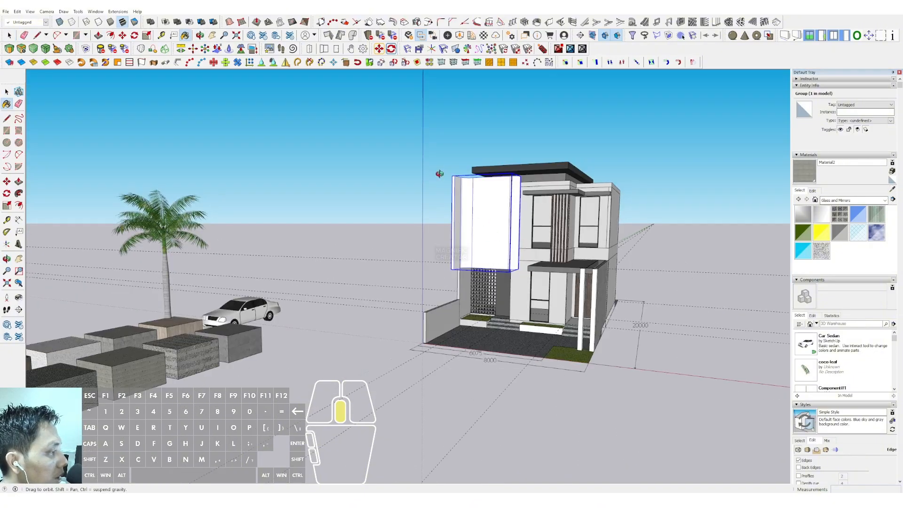
left_click(461, 206)
scroll(461, 206, "up", 3)
mouse_move(462, 206)
middle_mouse_down()
mouse_move(433, 199)
mouse_move(454, 200)
mouse_move(443, 190)
middle_mouse_up()
key("space")
left_click(666, 156)
Tint the curved facade's Material2 texture brown, trying darker and lighter shades and settling on a medium brown.
scroll(430, 211, "up", 4)
middle_click_drag(469, 236, 460, 240, "shift")
middle_click_drag(460, 240, 463, 221)
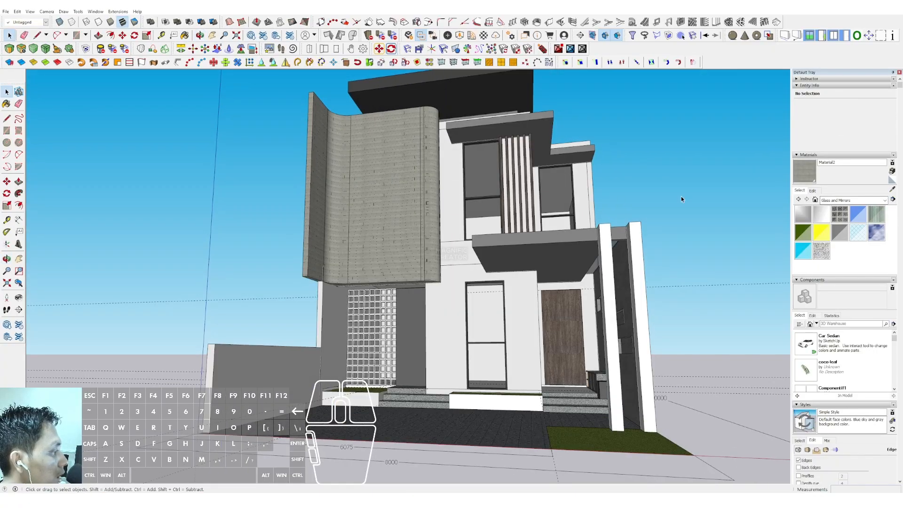
left_click(812, 190)
left_click(820, 213)
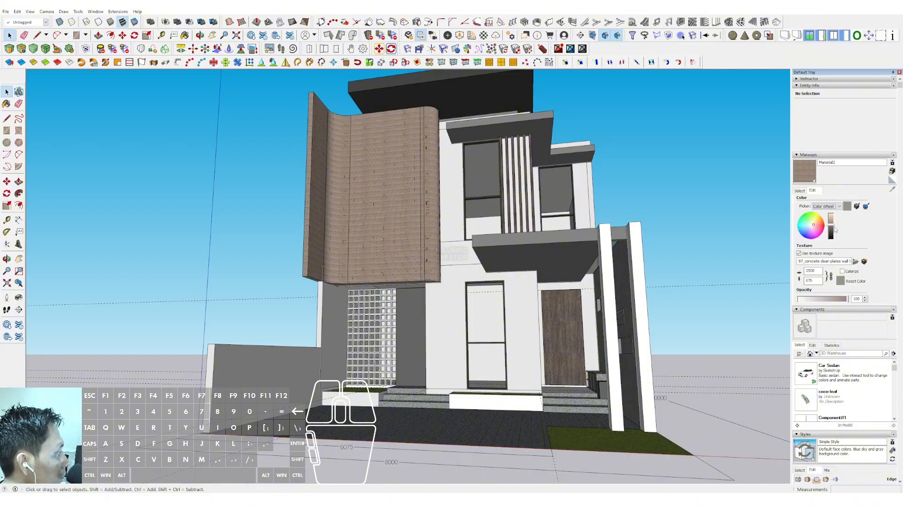
left_click(831, 231)
middle_click_drag(436, 228, 432, 229)
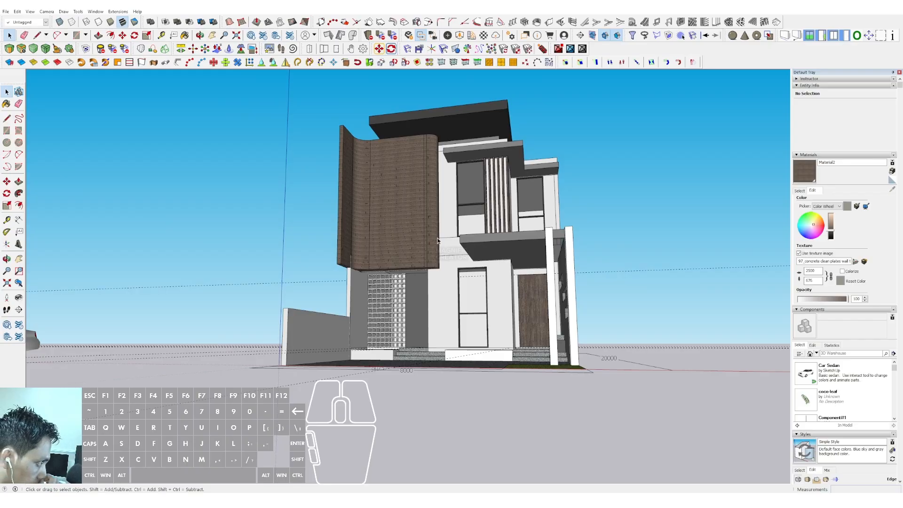
left_click(832, 218)
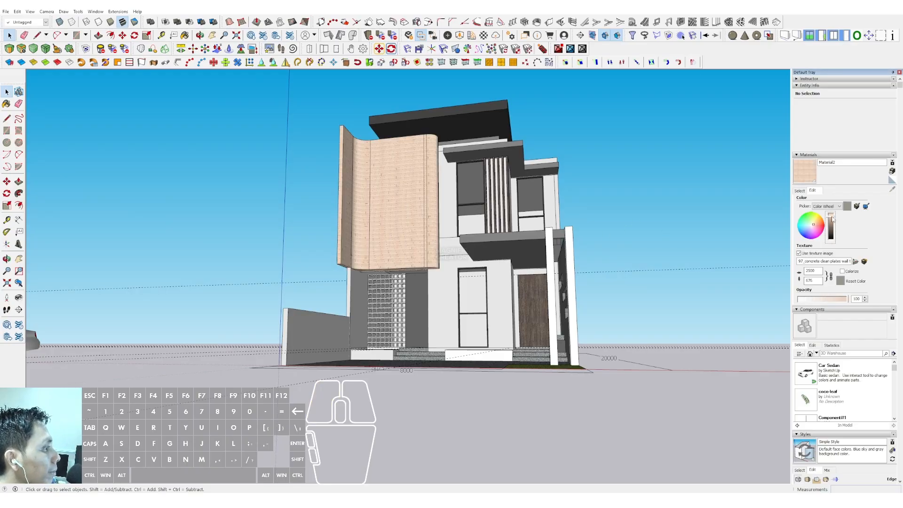
left_click_drag(831, 219, 832, 228)
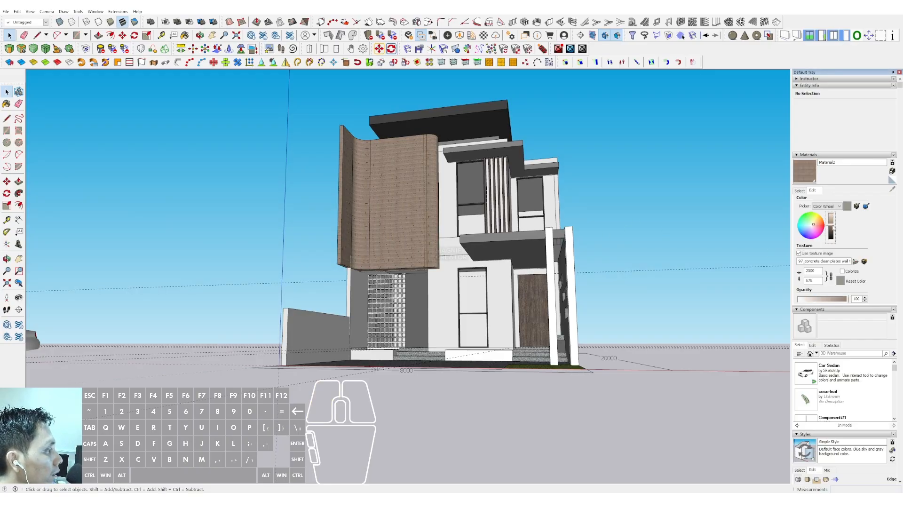
Pick the dark grey Color M07 from the Colors collection and paint the planter under the ground-floor window with it.
scroll(374, 232, "up", 8)
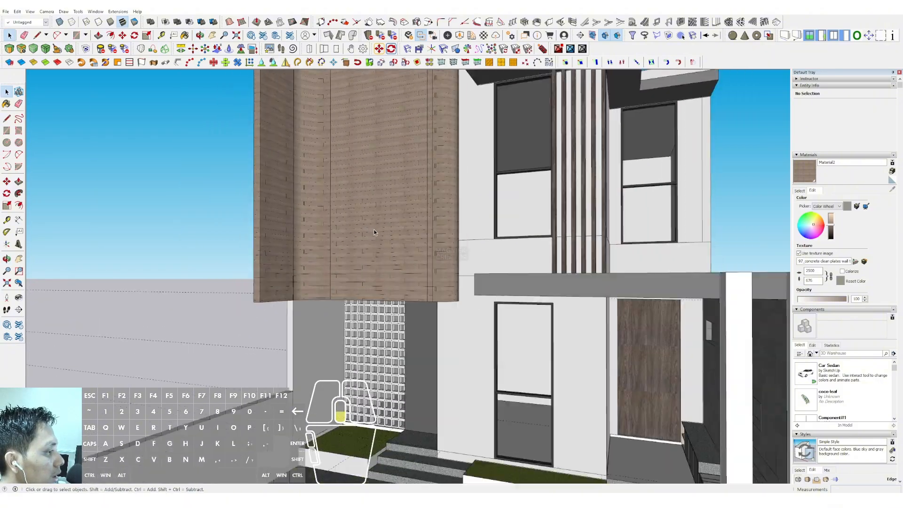
scroll(373, 232, "down", 10)
middle_click_drag(373, 232, 505, 266)
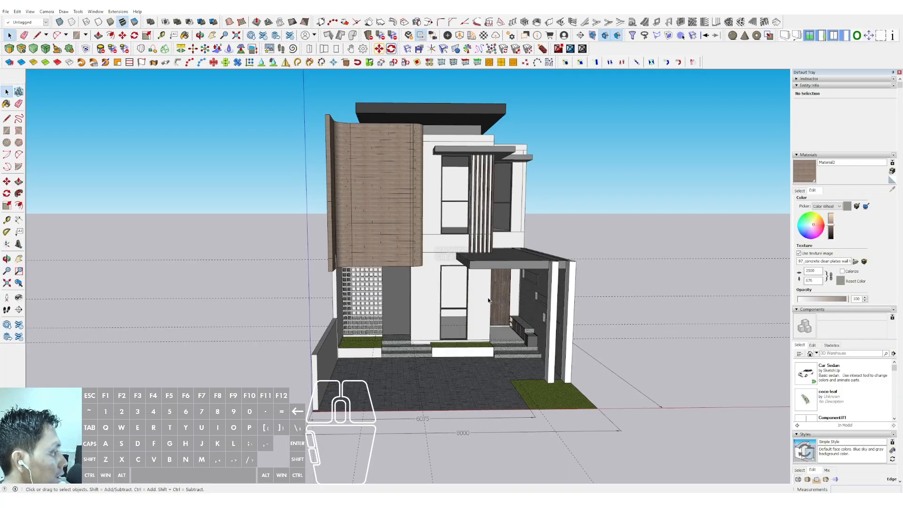
middle_click_drag(488, 301, 900, 239)
left_click(805, 192)
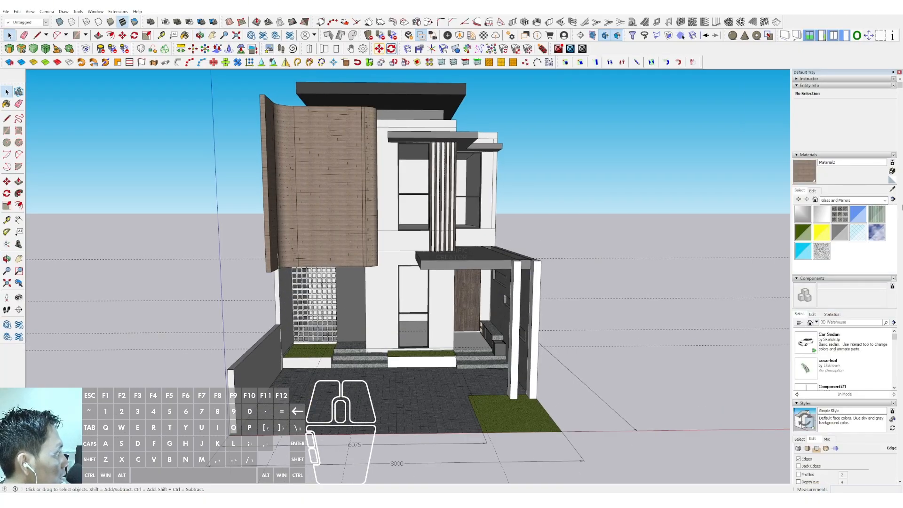
left_click(895, 191)
left_click(880, 201)
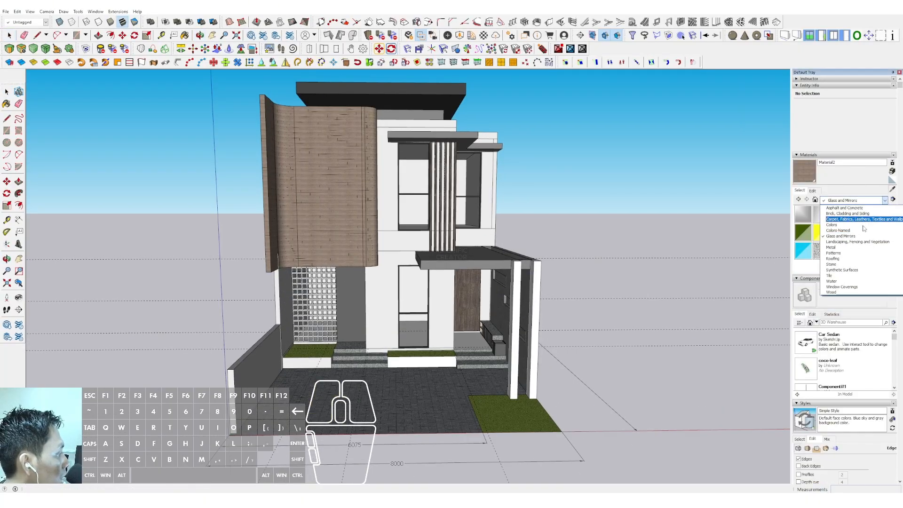
left_click(839, 226)
scroll(842, 237, "down", 10)
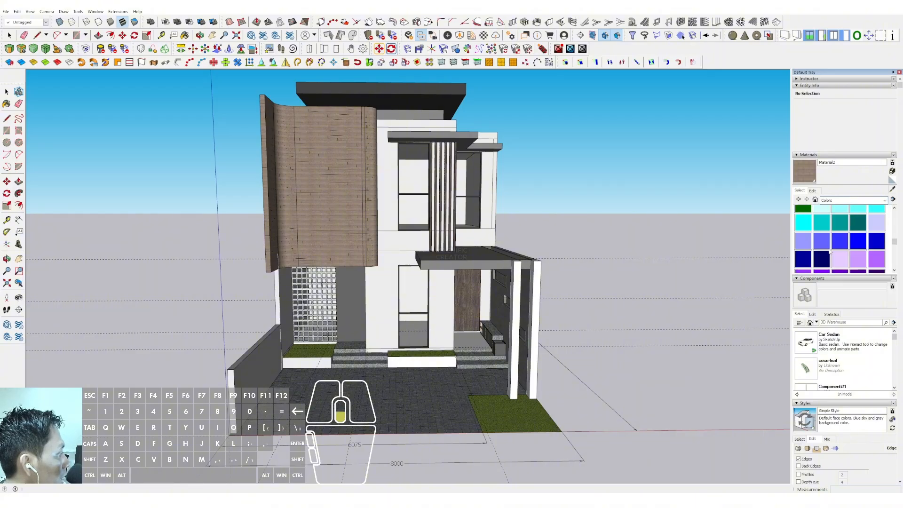
left_click(857, 242)
scroll(413, 354, "up", 5)
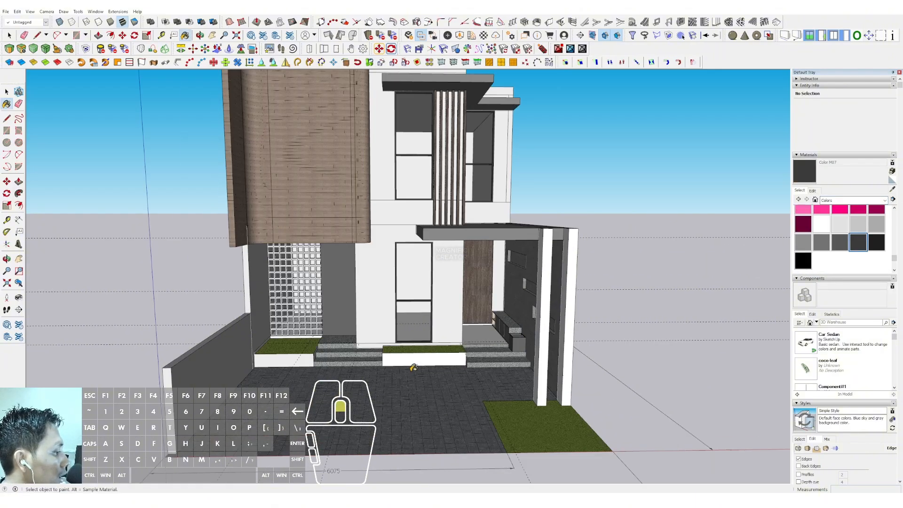
Undo the stray paint fill, open the planter group below the lattice and paint its faces with Color M07.
left_click(233, 361)
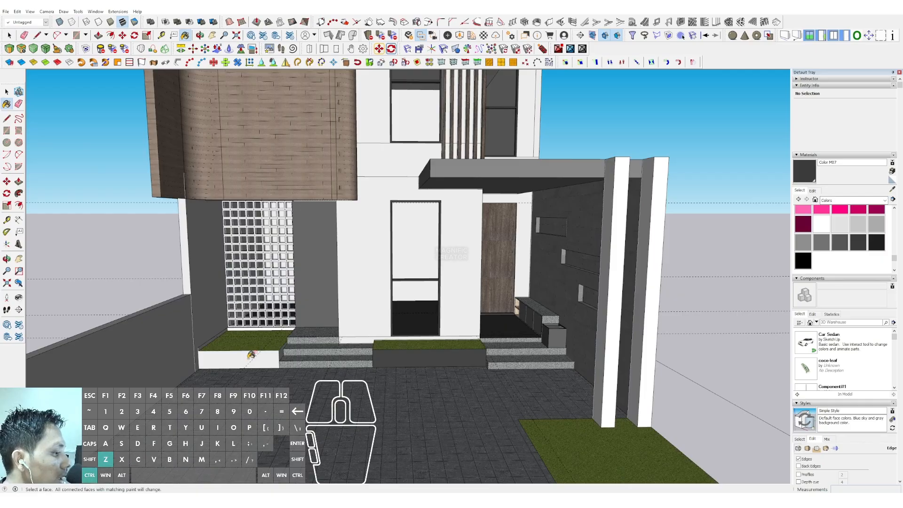
key("ctrl+z")
key("space")
double_click(244, 359)
triple_click(244, 358)
key("b")
left_click(244, 359)
scroll(281, 349, "up", 2)
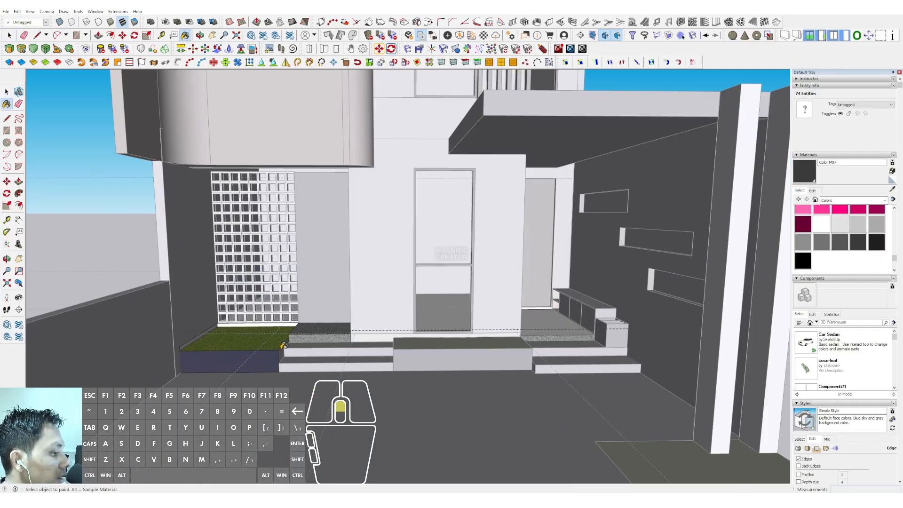
scroll(282, 345, "down", 8)
key("space")
left_click(300, 269)
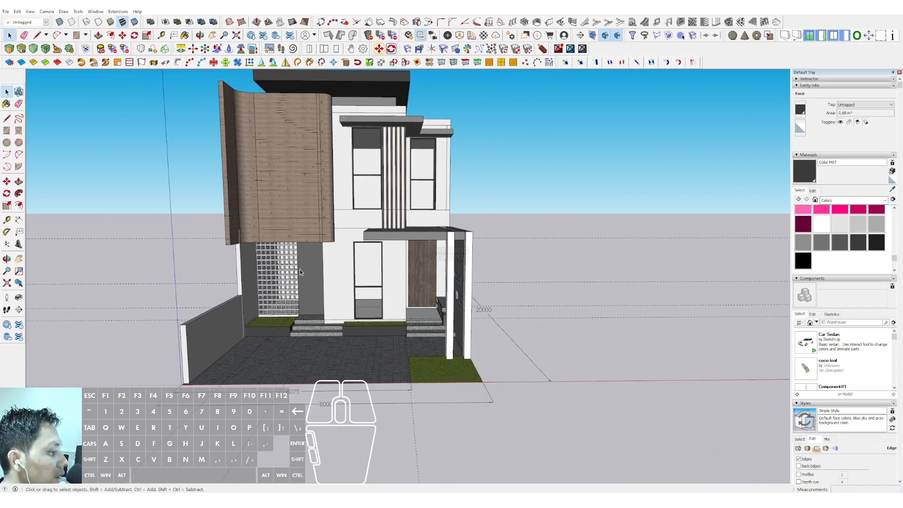
Draw a thin horizontal rectangle on the white wall just above the ground-floor window, beside the entrance canopy.
middle_click_drag(300, 269, 310, 230)
scroll(387, 237, "up", 3)
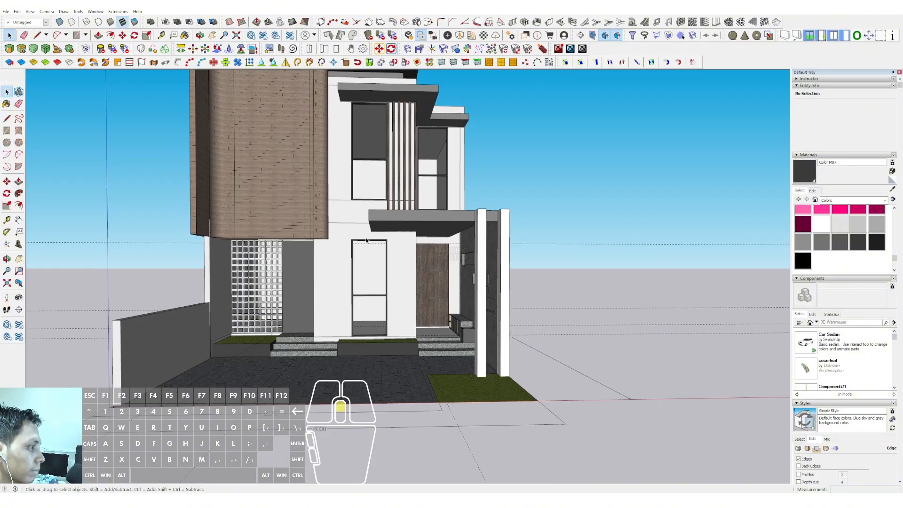
middle_click_drag(383, 237, 420, 240)
scroll(389, 239, "down", 4)
scroll(421, 243, "up", 4)
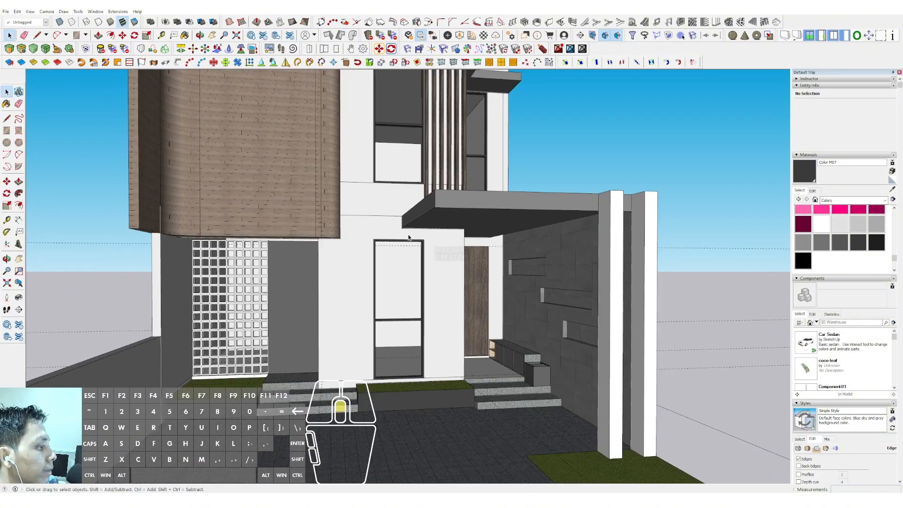
key("r")
scroll(420, 217, "down", 8)
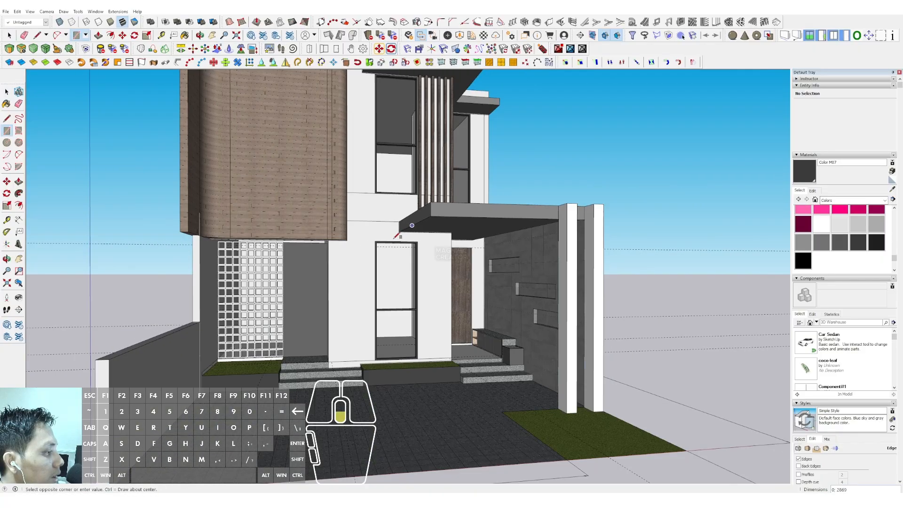
middle_click_drag(421, 234, 418, 240)
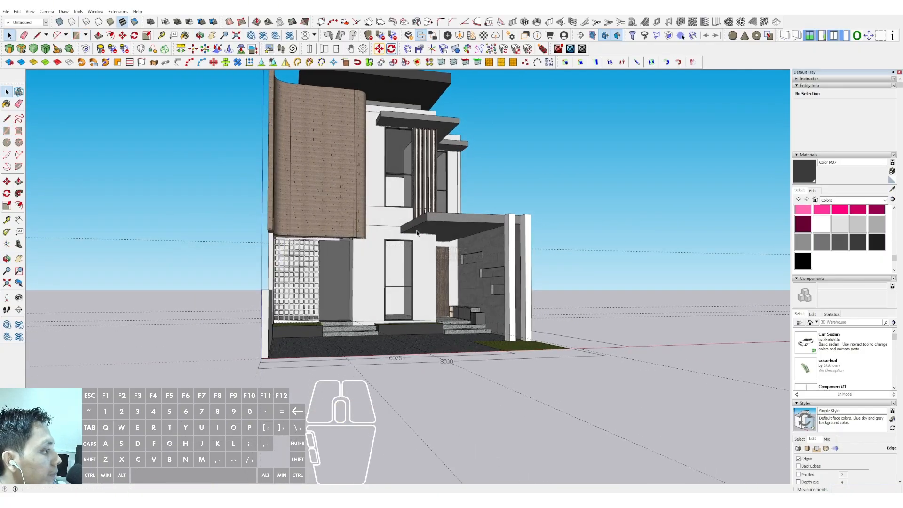
scroll(416, 241, "up", 5)
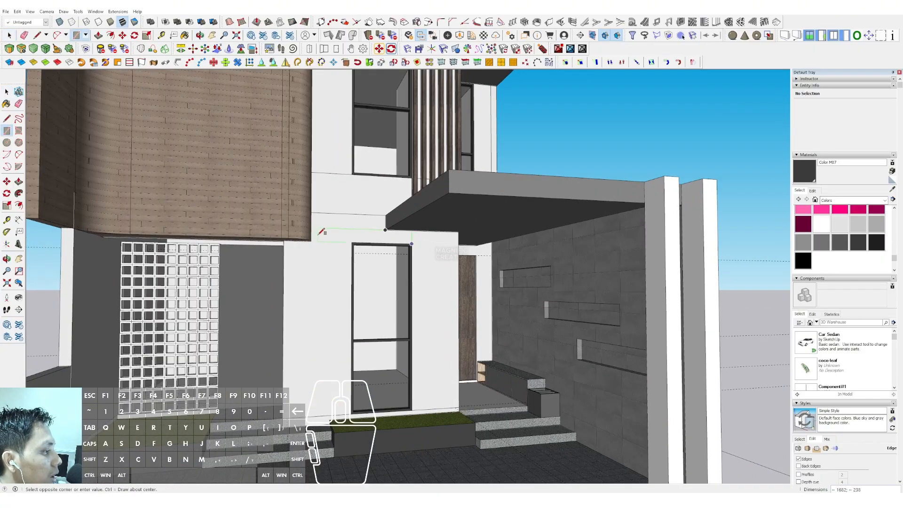
scroll(321, 232, "up", 2)
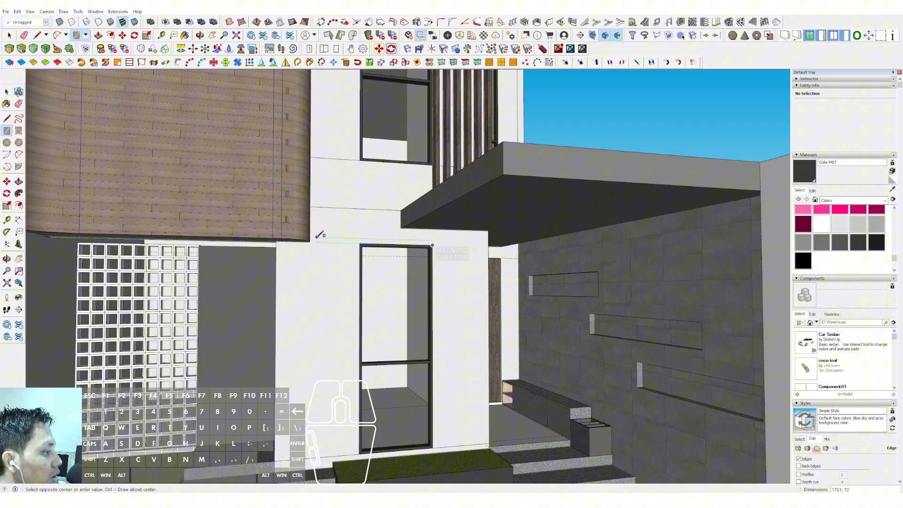
left_click(369, 242)
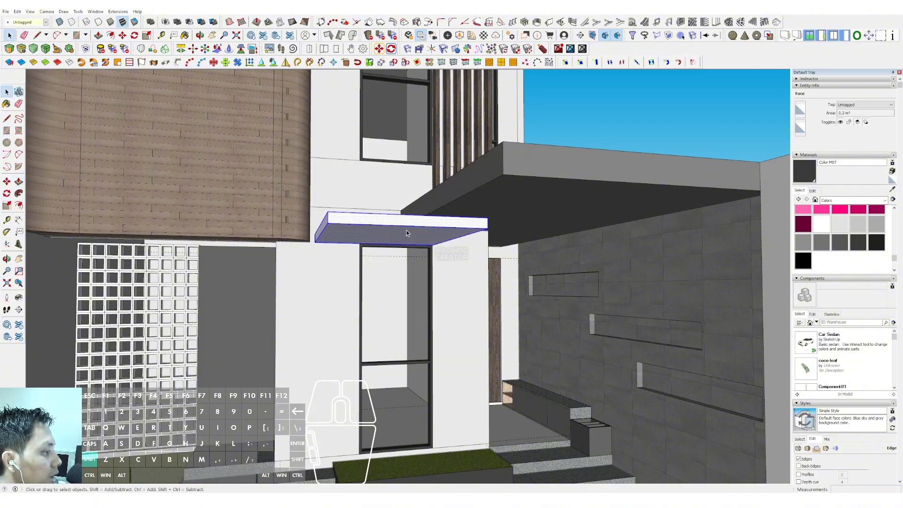
Pull the rectangle out from the wall into a small window canopy and paint it with Color M07.
left_click(381, 220)
key("space")
scroll(382, 230, "down", 6)
left_click(534, 151)
mouse_move(475, 225)
middle_mouse_down()
mouse_move(376, 246)
mouse_move(395, 242)
middle_mouse_up()
scroll(375, 246, "up", 2)
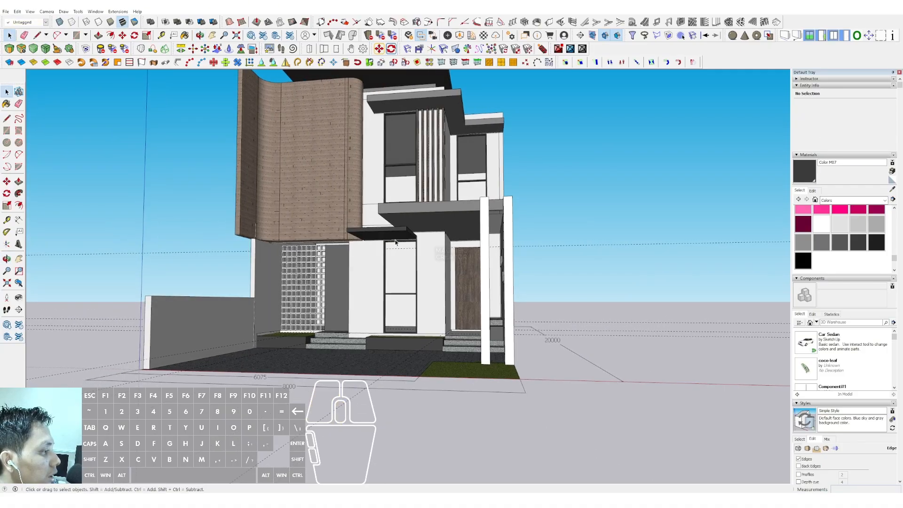
scroll(429, 244, "down", 3)
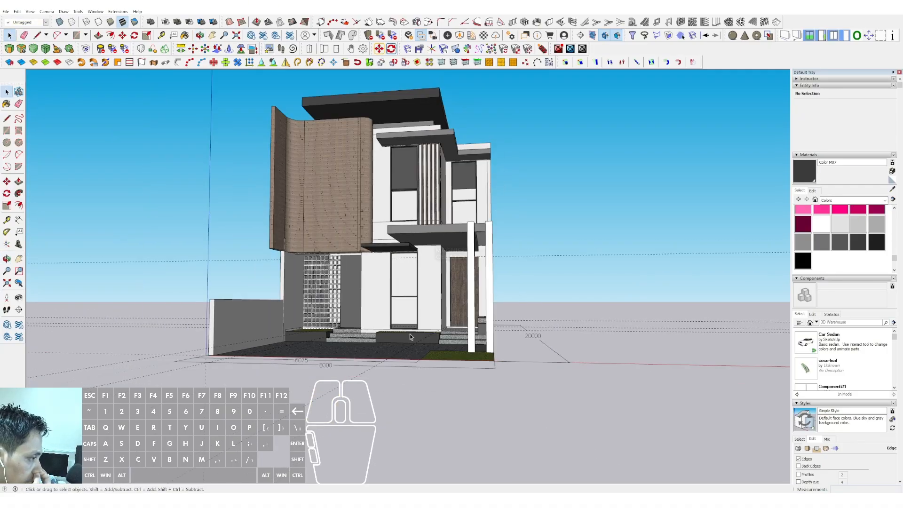
Draw a narrow rectangle on the underside of the small window canopy, next to the window's edge by the lattice recess.
scroll(367, 267, "up", 3)
middle_click_drag(366, 267, 393, 303)
scroll(397, 298, "up", 3)
scroll(390, 309, "up", 2)
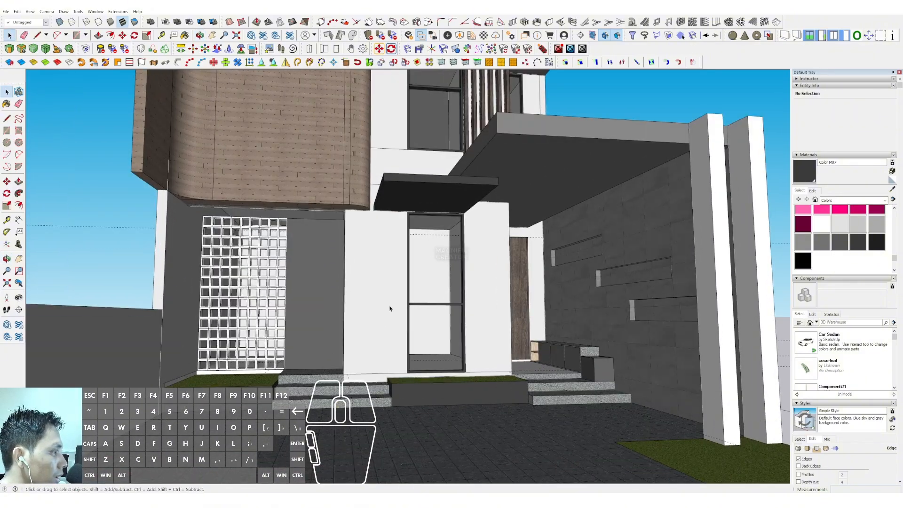
left_click(395, 210)
scroll(395, 210, "up", 2)
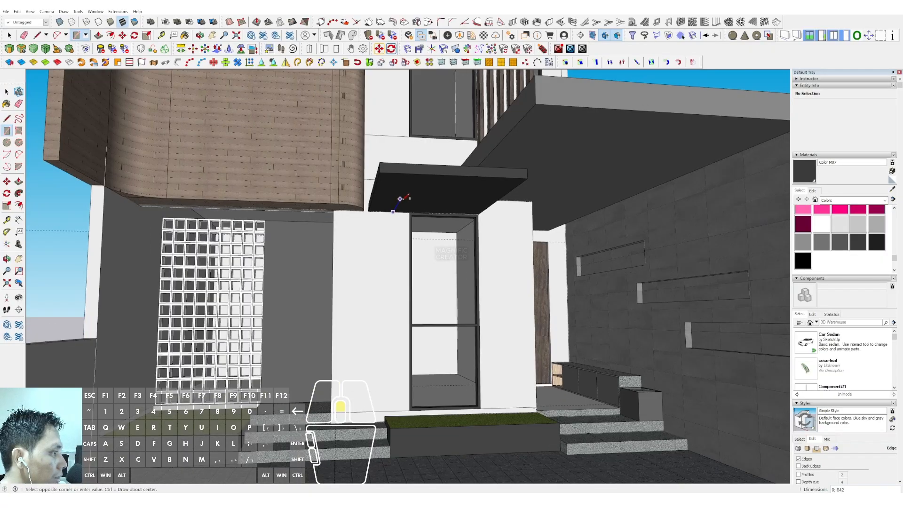
left_click(411, 192)
Pull the narrow rectangle down to the planter as a vertical fin beside the window and paint it dark grey.
key("space")
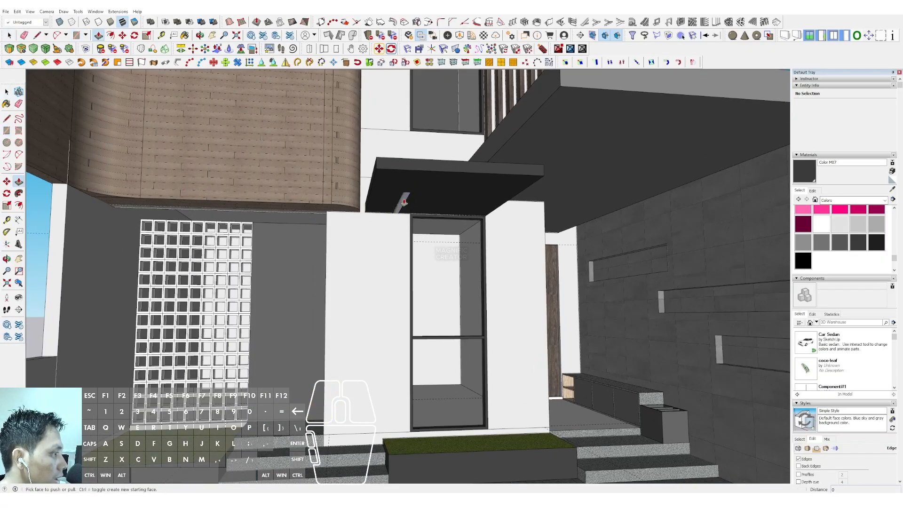
left_click_drag(404, 201, 387, 319)
key("space")
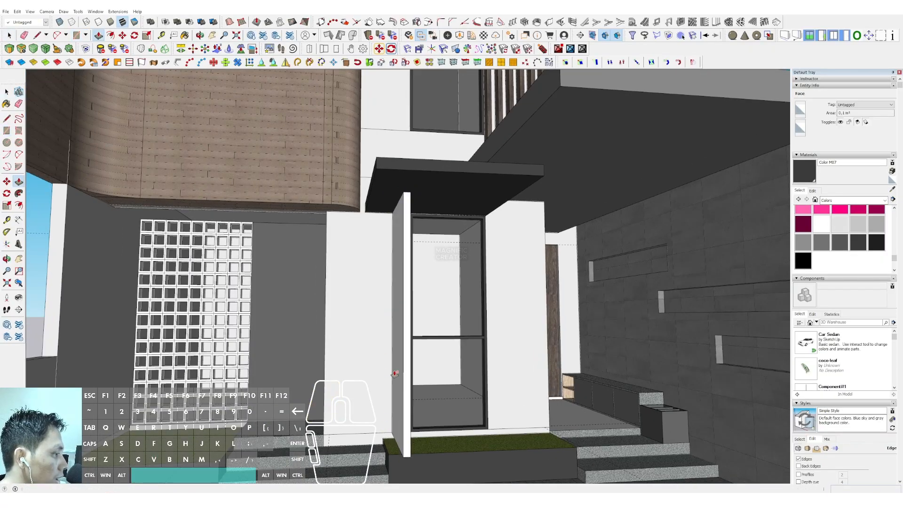
left_click(403, 292)
left_click(403, 292)
middle_click_drag(403, 292, 414, 248)
scroll(434, 260, "down", 5)
scroll(397, 214, "up", 2)
middle_click_drag(395, 211, 427, 262, "shift")
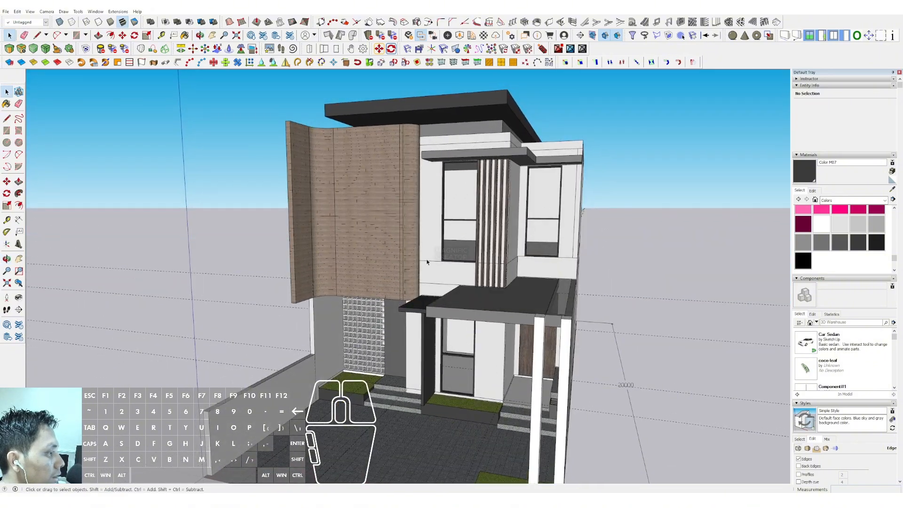
Choose Polished Concrete Old from the Asphalt and Concrete collection and paint the curved upper facade with it.
left_click(885, 201)
left_click(844, 225)
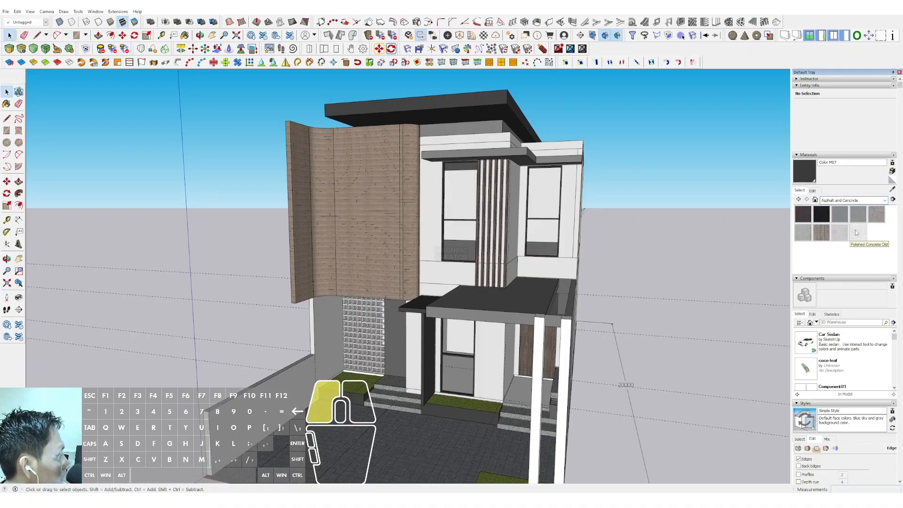
left_click(857, 232)
left_click(302, 165)
mouse_move(303, 165)
middle_mouse_down()
mouse_move(418, 228)
mouse_move(397, 206)
middle_mouse_up()
key("space")
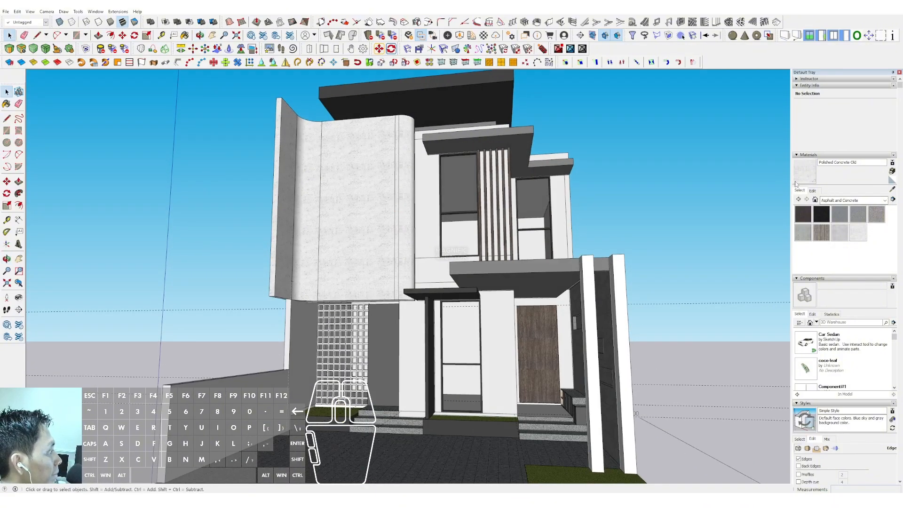
Darken the Polished Concrete Old material on the curved facade to a medium grey.
left_click(812, 191)
left_click(831, 226)
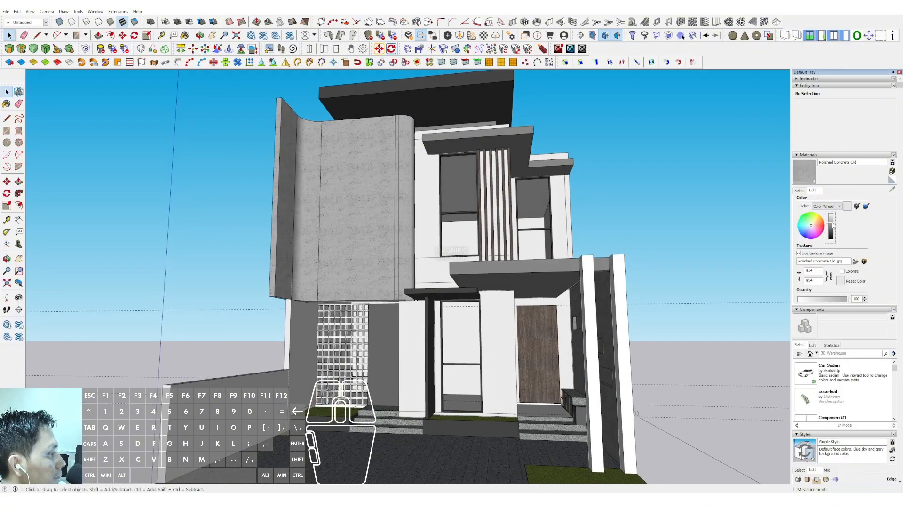
scroll(397, 219, "down", 3)
middle_click_drag(397, 218, 390, 214)
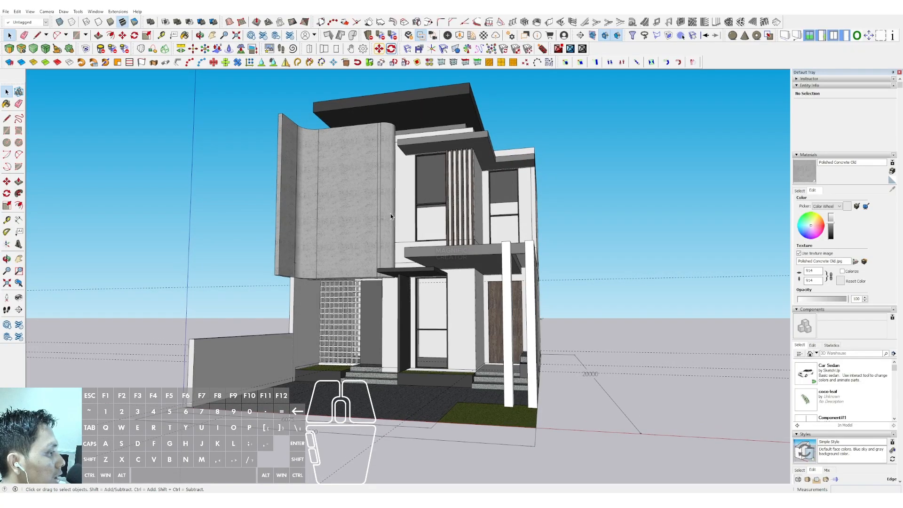
scroll(354, 208, "up", 3)
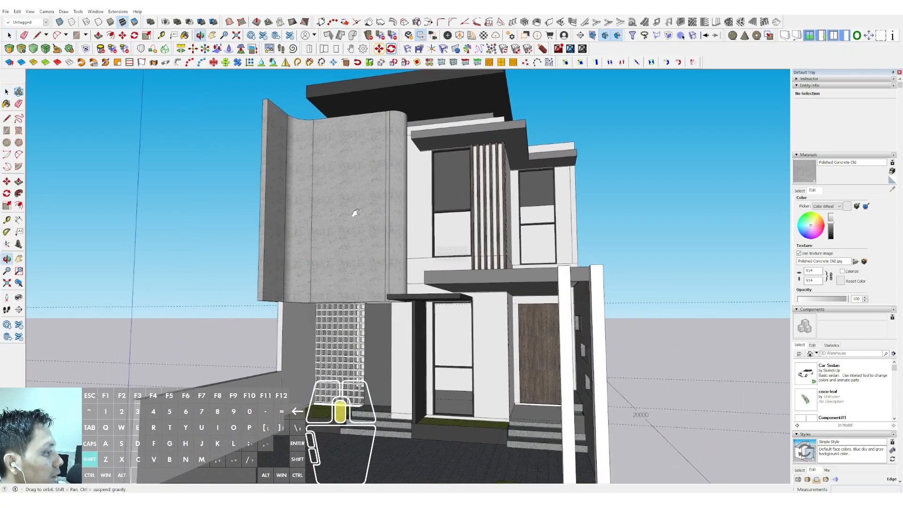
Open the curved facade group and draw a narrow vertical rectangle about 4.6 m by 125 mm on its flat face.
triple_click(337, 180)
left_click(326, 149)
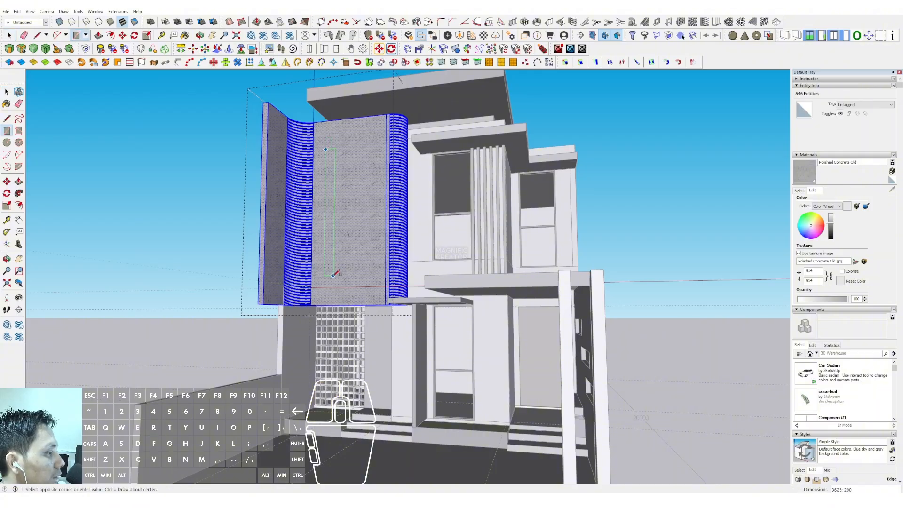
scroll(329, 150, "up", 1)
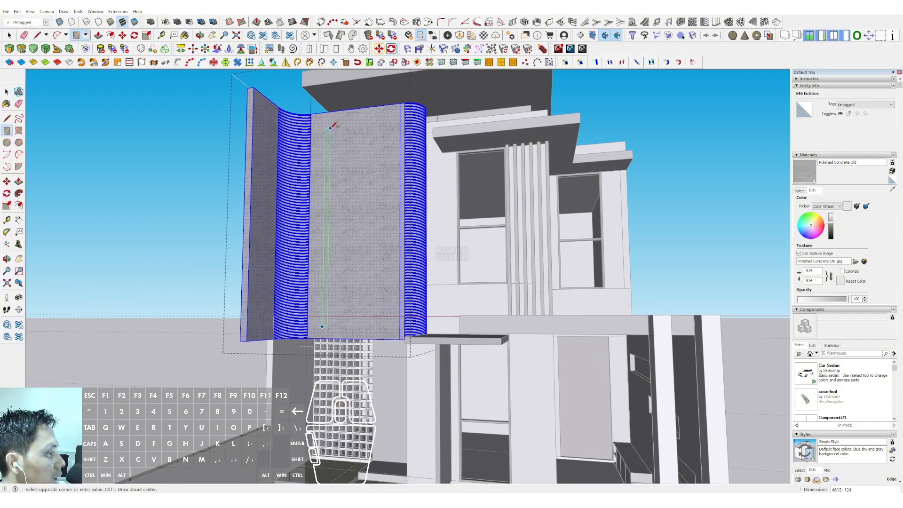
left_click(331, 125)
middle_click_drag(331, 125, 337, 256)
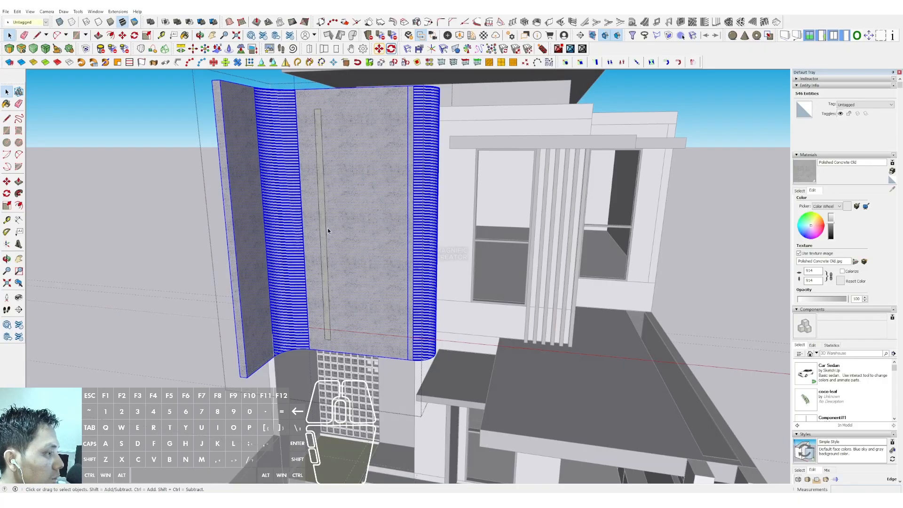
Push the narrow strip about 190 mm into the curved facade to form a vertical groove, and leave the group.
key("i")
scroll(323, 225, "up", 3)
key("v")
left_click(326, 215)
middle_click_drag(333, 223, 323, 254)
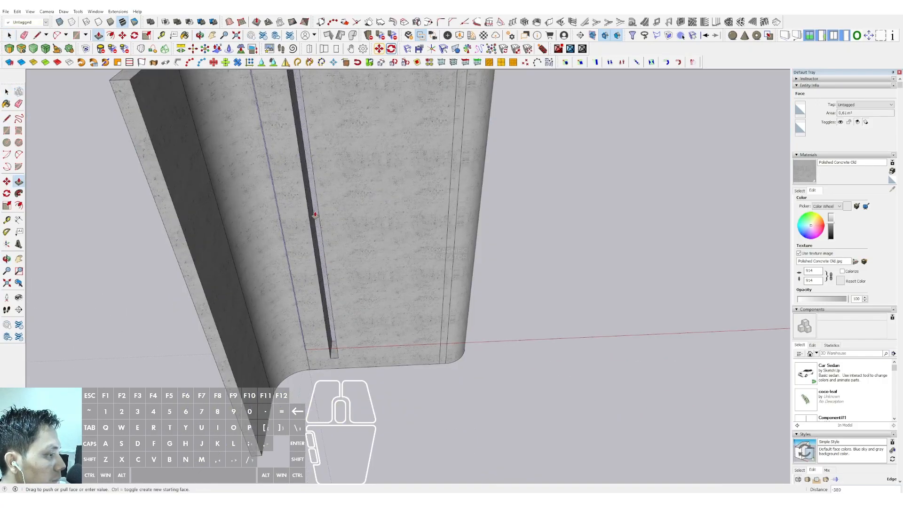
left_click(316, 216)
key("space")
scroll(349, 238, "down", 5)
left_click(467, 122)
middle_click_drag(398, 267, 563, 188)
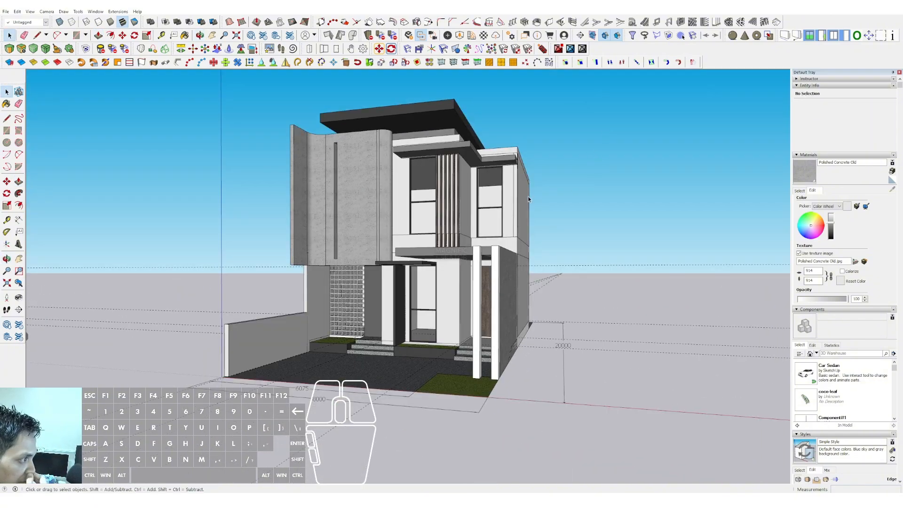
Draw a small upright rectangle about 84 by 240 mm on the curved facade's flat face beside the groove.
scroll(364, 251, "up", 10)
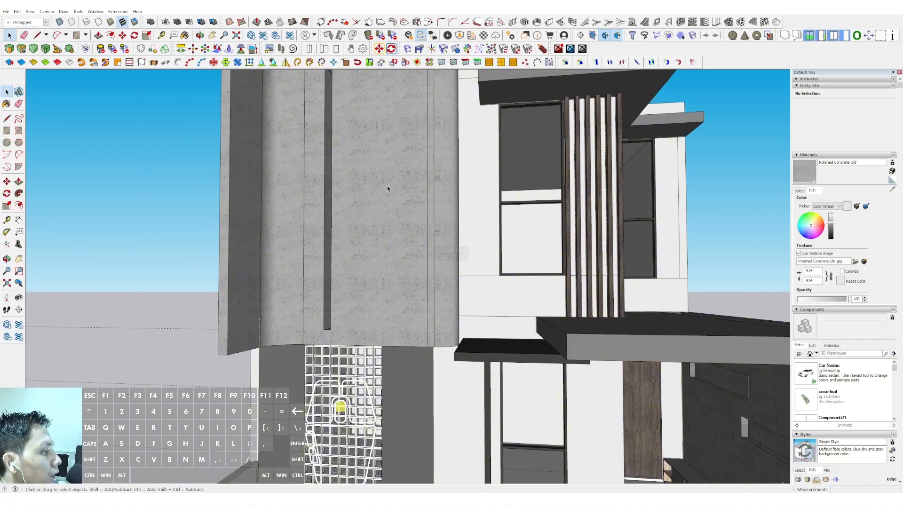
key("r")
scroll(382, 191, "up", 2)
left_click(381, 191)
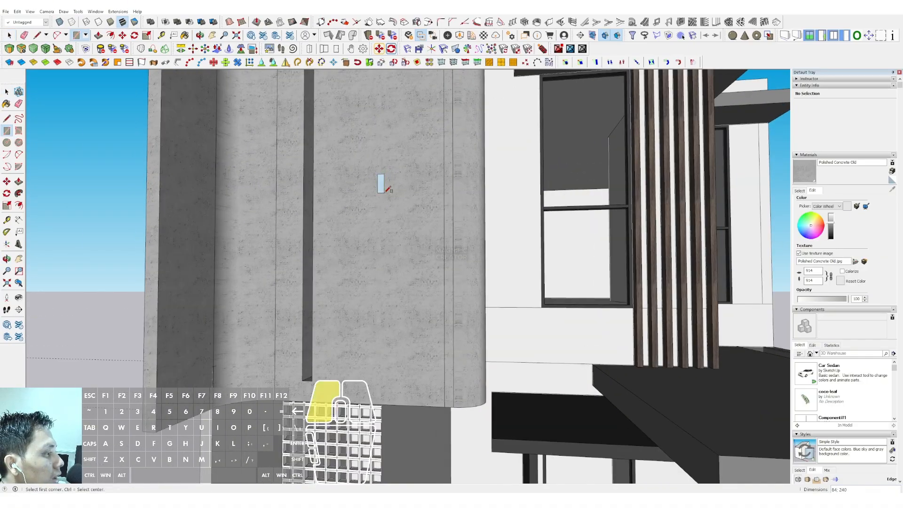
Group the small upright block on the curved facade beside the groove and paint it with the dark Color M07 material.
key("space")
scroll(380, 183, "up", 2)
key("space")
left_click(378, 178)
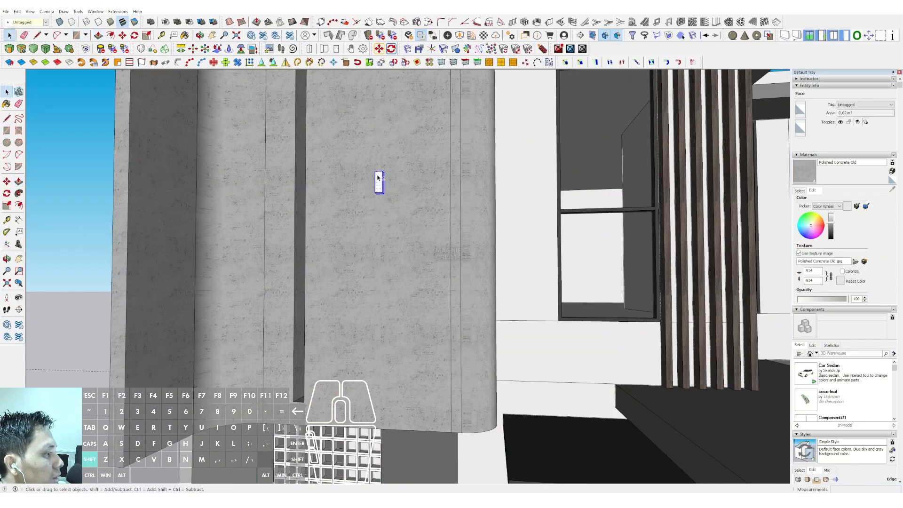
key("shift+g")
scroll(383, 179, "down", 3)
left_click(802, 191)
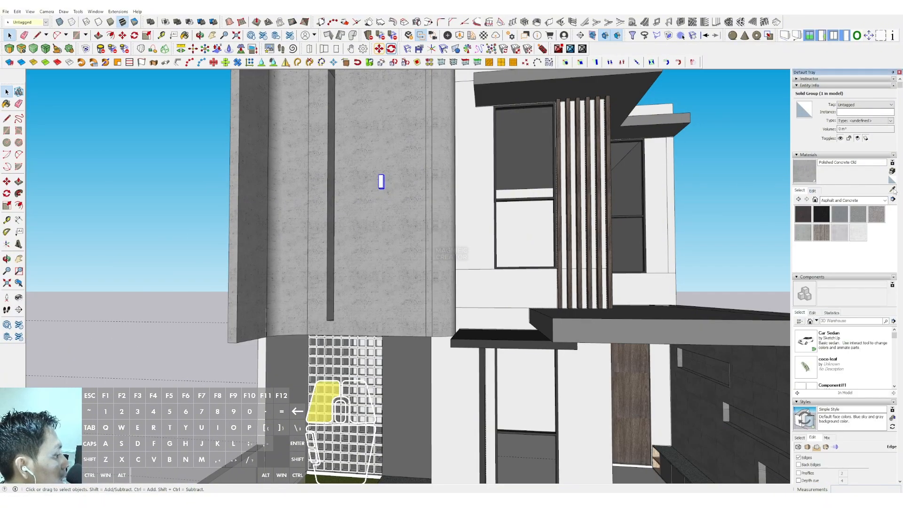
left_click(893, 189)
scroll(476, 278, "down", 3)
scroll(514, 328, "up", 3)
scroll(355, 187, "down", 6)
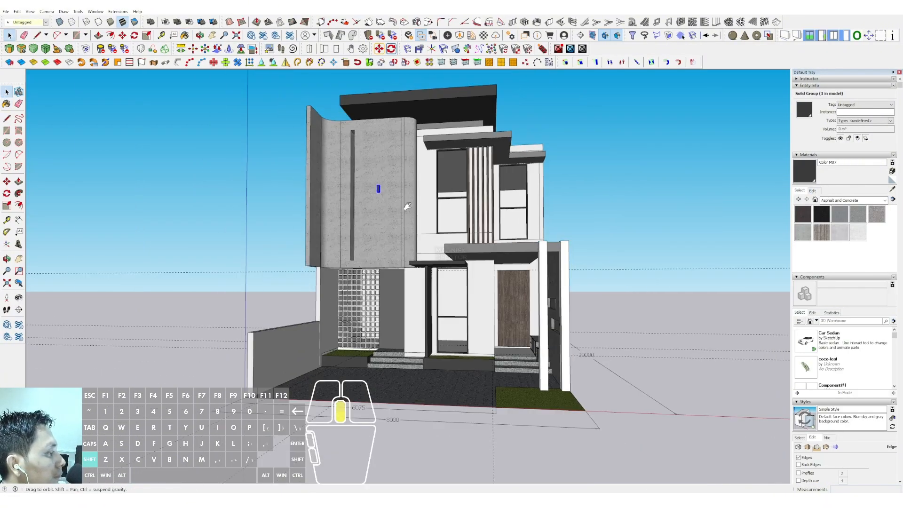
Copy the small dark block from the curved facade onto the white walls on both sides of the ground-floor entrance window.
mouse_move(356, 187)
middle_mouse_down()
mouse_move(400, 181)
mouse_move(373, 190)
middle_mouse_up()
scroll(373, 190, "up", 5)
key("m")
left_click(373, 189)
key("ctrl")
scroll(372, 190, "down", 3)
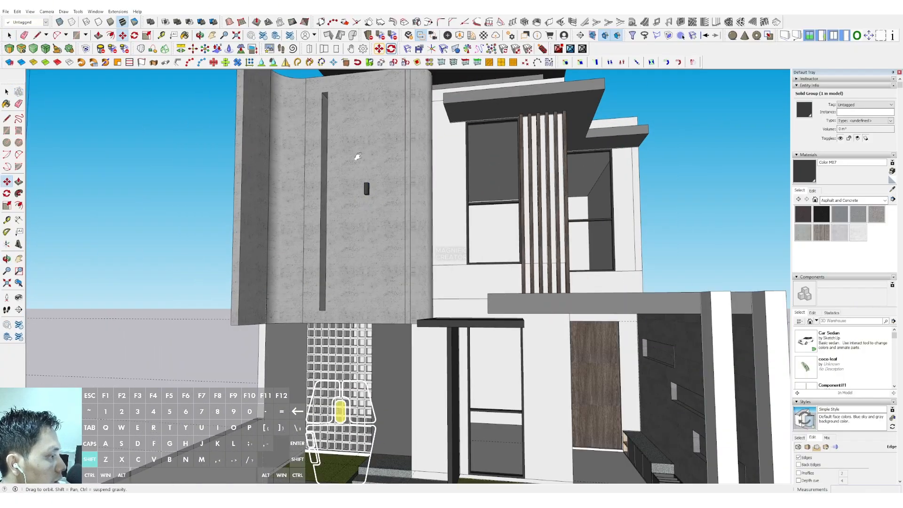
scroll(516, 329, "up", 3)
left_click(523, 347)
middle_click_drag(523, 347, 580, 315)
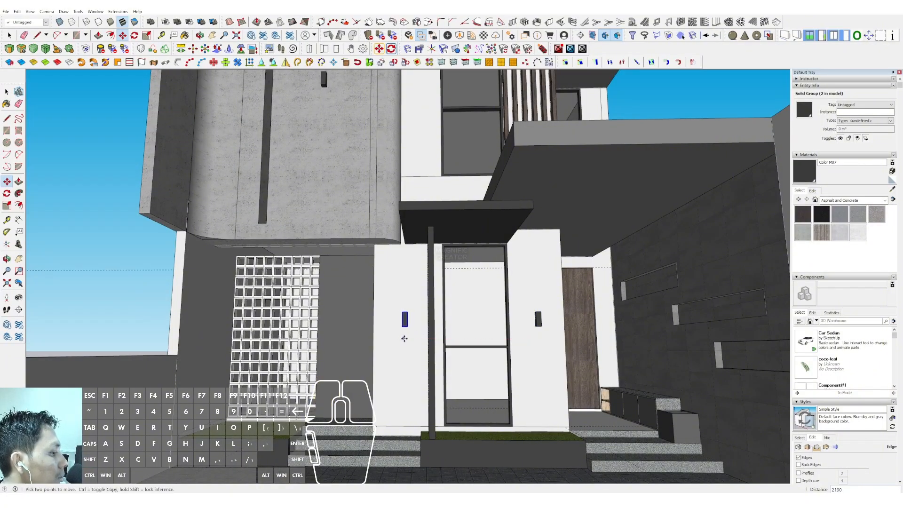
Copy the small dark block from the white wall onto the grey side wall next to the white grille.
middle_click_drag(405, 339, 421, 320, "shift")
scroll(414, 305, "up", 3)
left_click(422, 304)
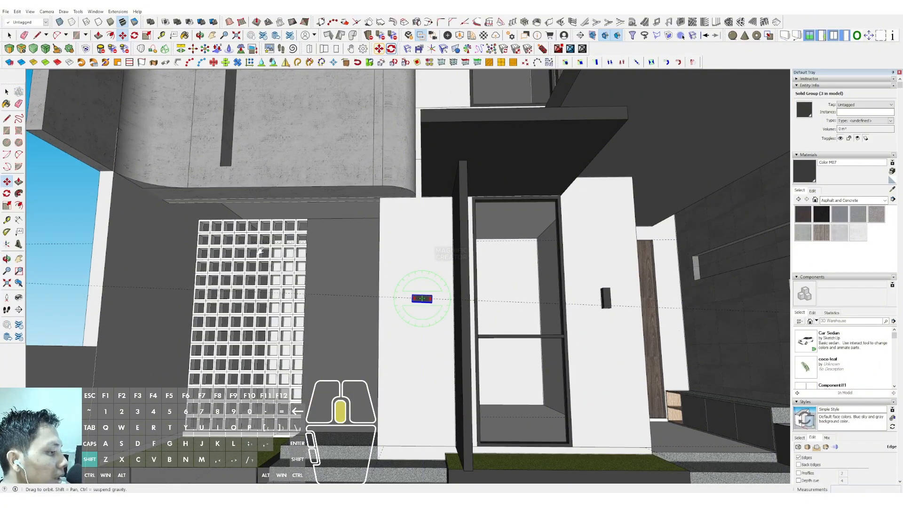
key("space")
middle_click_drag(260, 252, 438, 319)
scroll(427, 288, "up", 3)
key("m")
scroll(592, 312, "down", 3)
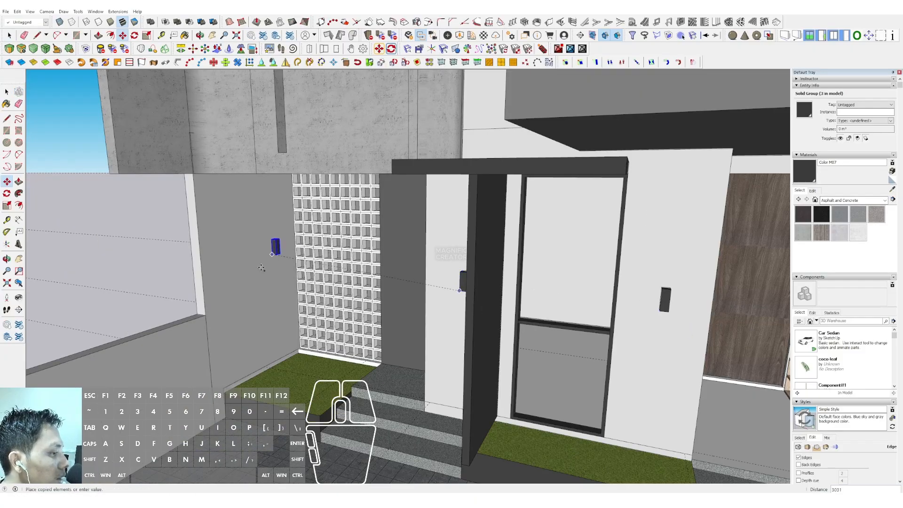
middle_click_drag(325, 256, 391, 250)
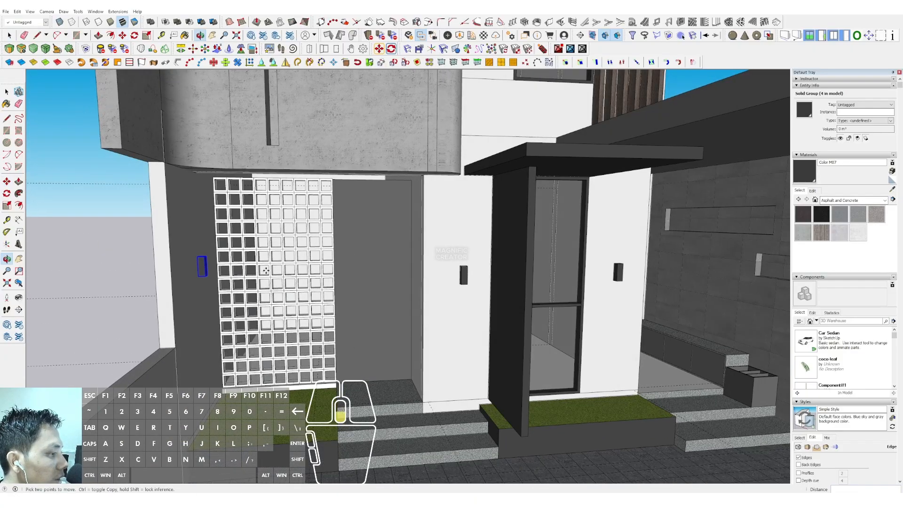
scroll(355, 290, "down", 4)
mouse_move(354, 290)
middle_mouse_down("shift")
mouse_move(368, 296)
mouse_move(373, 238)
mouse_move(359, 299)
middle_mouse_up("shift")
Inside the grille group, copy the grey panel's outer vertical edge inward to divide the panel, and leave the group.
key("space")
scroll(360, 299, "down", 3)
scroll(352, 299, "up", 4)
double_click(351, 299)
double_click(348, 290)
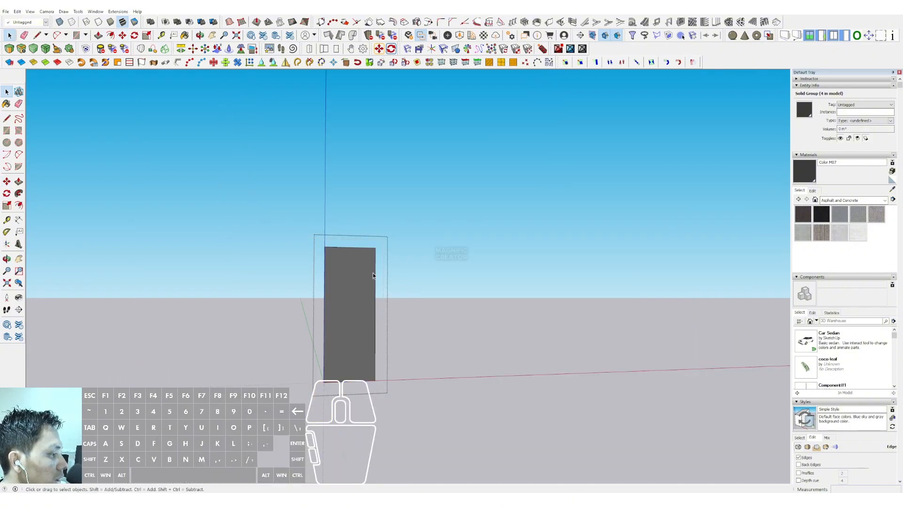
left_click(375, 271)
scroll(375, 263, "up", 2)
key("m")
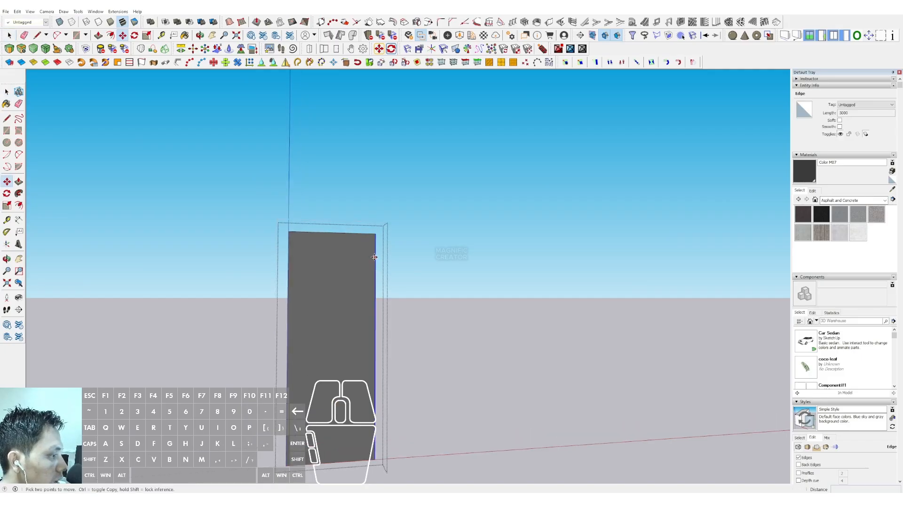
left_click(353, 257, "shift")
key("space")
scroll(353, 257, "down", 2)
left_click(383, 210)
scroll(354, 259, "down", 4)
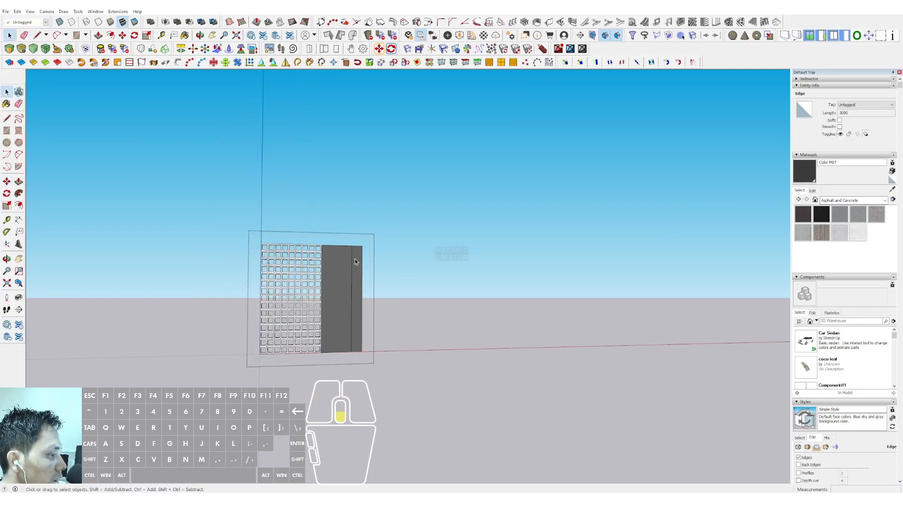
left_click(489, 193)
middle_click_drag(489, 194, 419, 244)
scroll(437, 301, "up", 2)
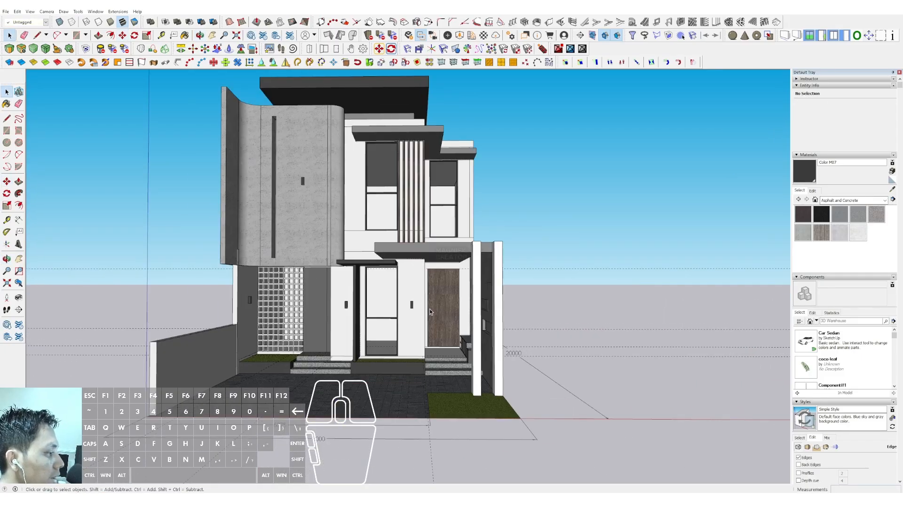
Open the wooden entrance door group and copy its outer vertical edge inward to outline a narrow full-height strip.
double_click(442, 294)
left_click(442, 293)
left_click(460, 282)
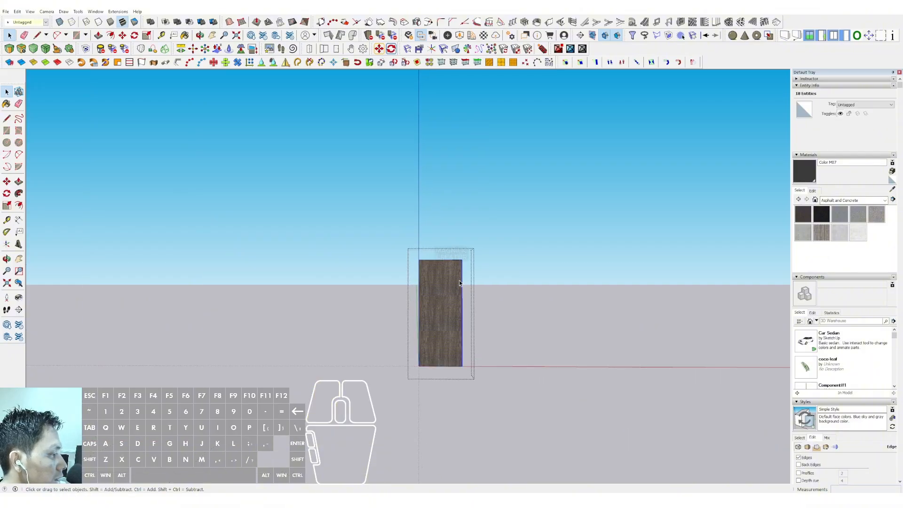
mouse_move(461, 282)
middle_mouse_down()
mouse_move(489, 332)
mouse_move(476, 275)
middle_mouse_up()
scroll(475, 275, "up", 1)
key("m")
left_click(464, 256, "ctrl")
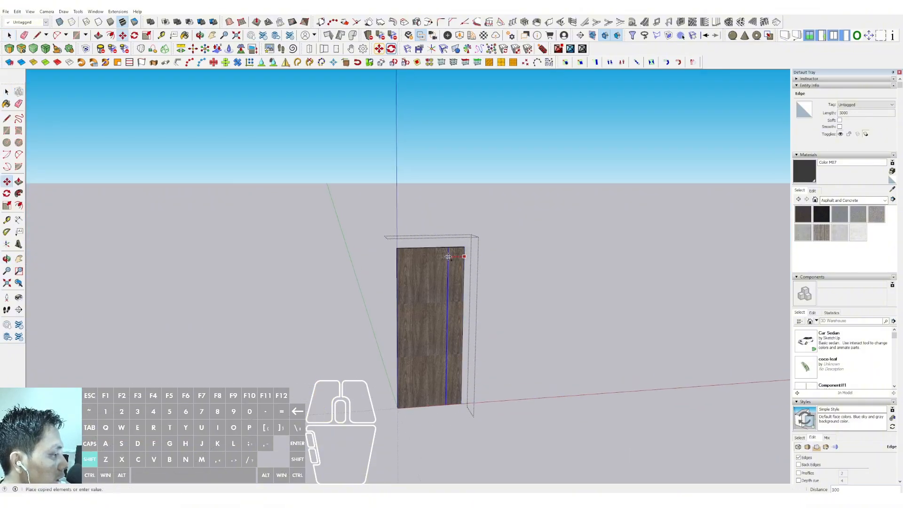
left_click(443, 255, "shift")
key("space")
scroll(443, 252, "down", 1)
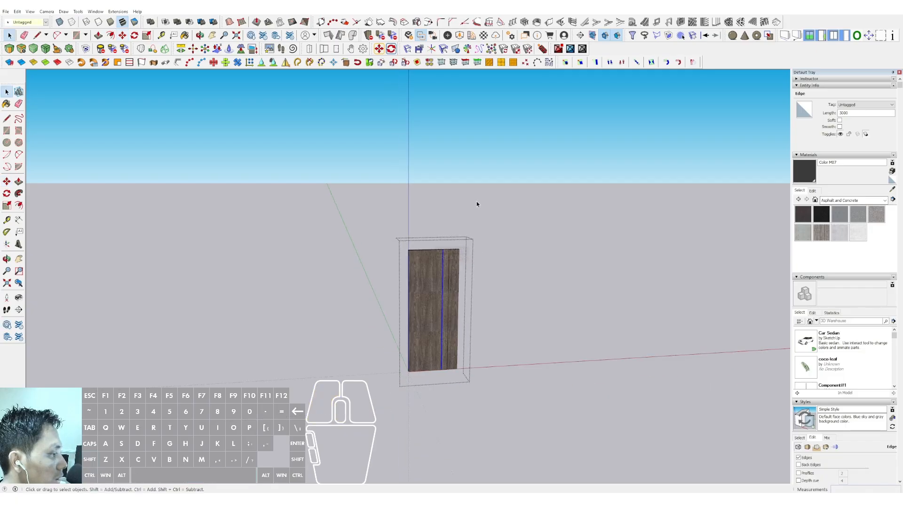
left_click(475, 201)
scroll(448, 277, "down", 3)
middle_click_drag(446, 260, 448, 244)
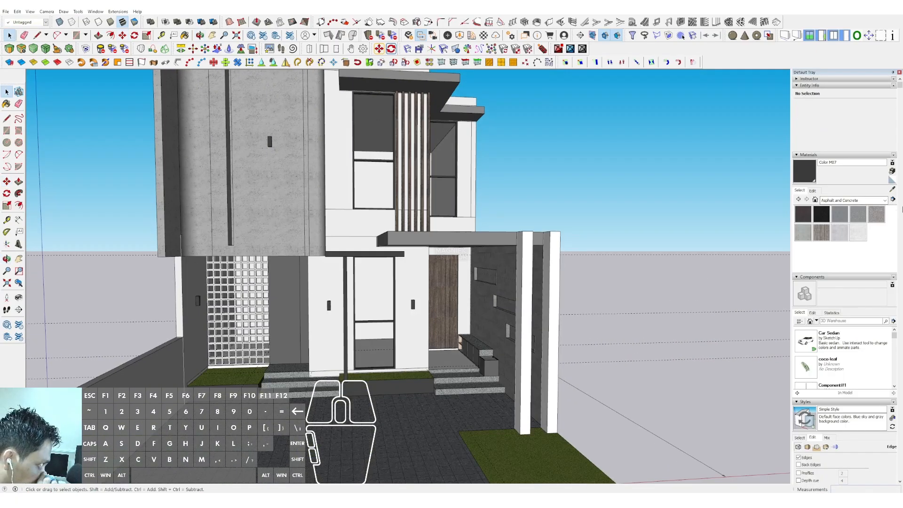
Paint the narrow vertical strip on the wooden entrance door with the grey Color M06 material.
key("space")
scroll(423, 301, "up", 5)
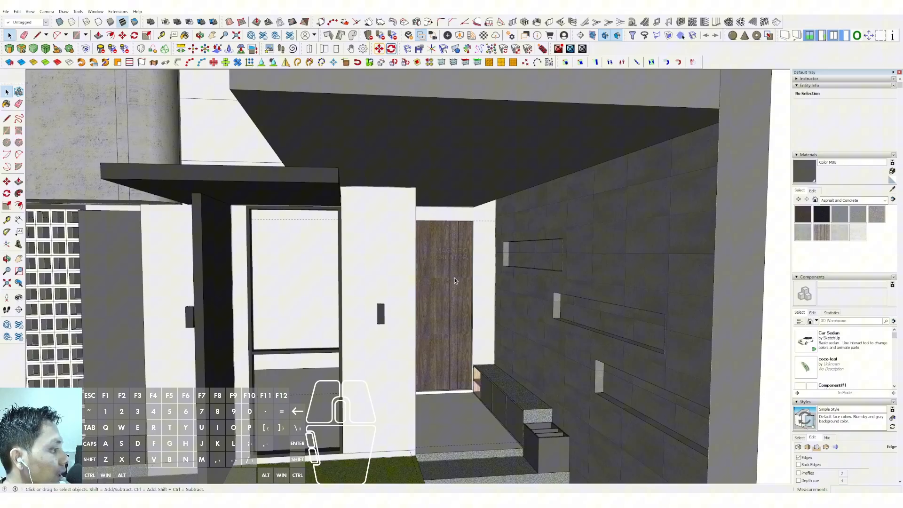
double_click(452, 278)
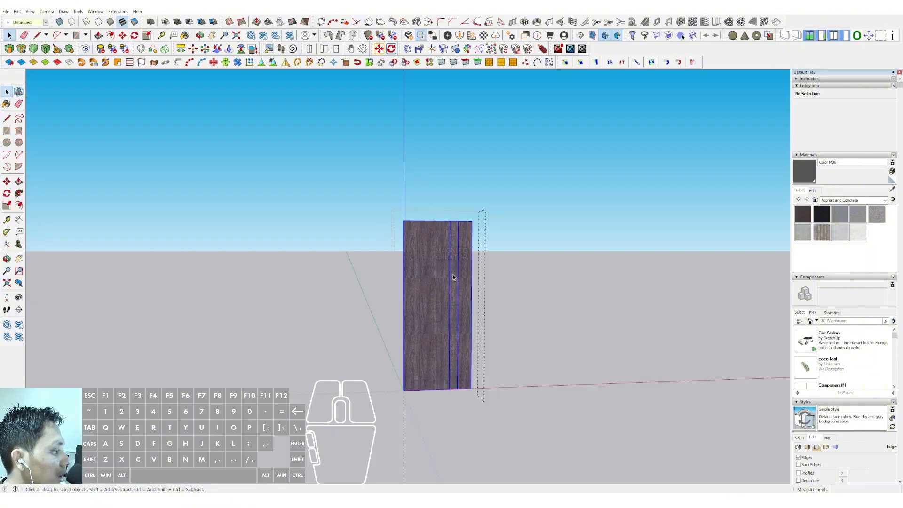
left_click(562, 177)
scroll(464, 253, "down", 3)
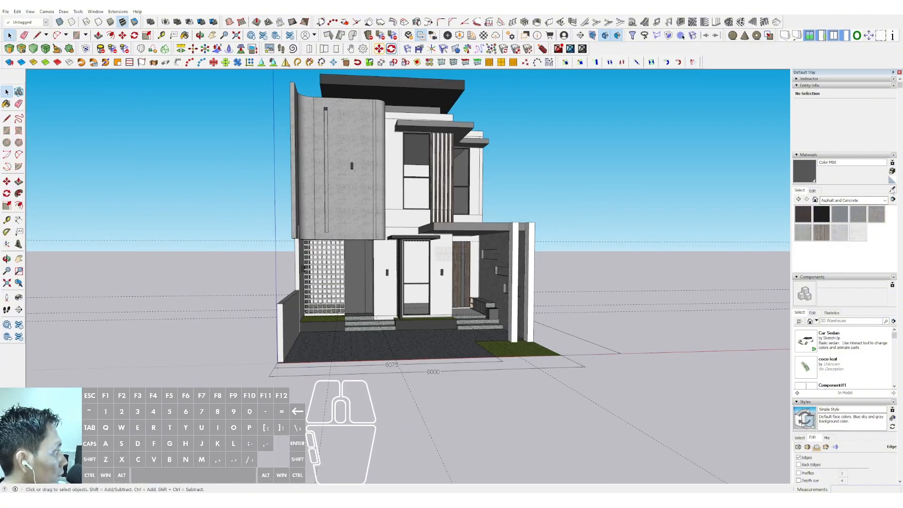
Sample the dark Color M07 material and paint the entrance door's narrow vertical strip with it, leaving the door group.
scroll(438, 264, "up", 3)
middle_click_drag(428, 236, 429, 222)
left_click(428, 220)
key("space")
scroll(488, 251, "up", 3)
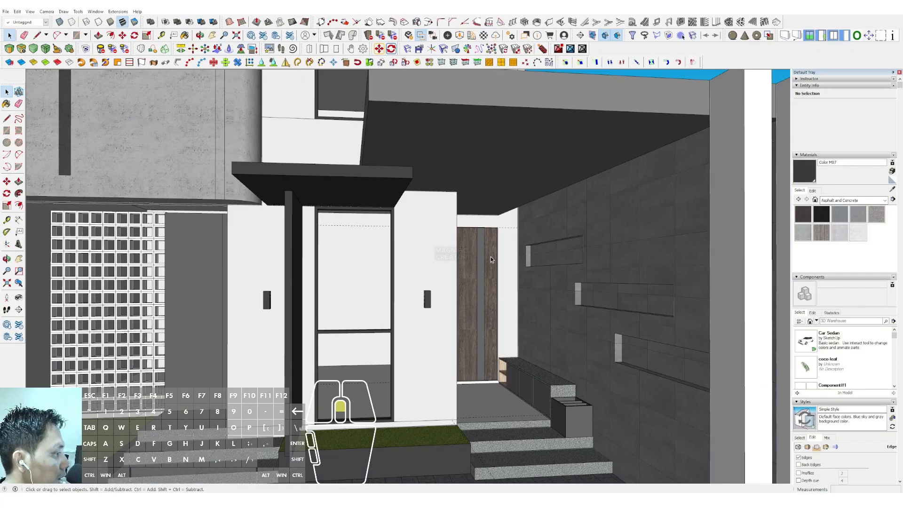
double_click(476, 254)
key("b")
left_click(478, 247)
key("space")
scroll(480, 241, "down", 2)
key("Escape")
scroll(473, 265, "down", 5)
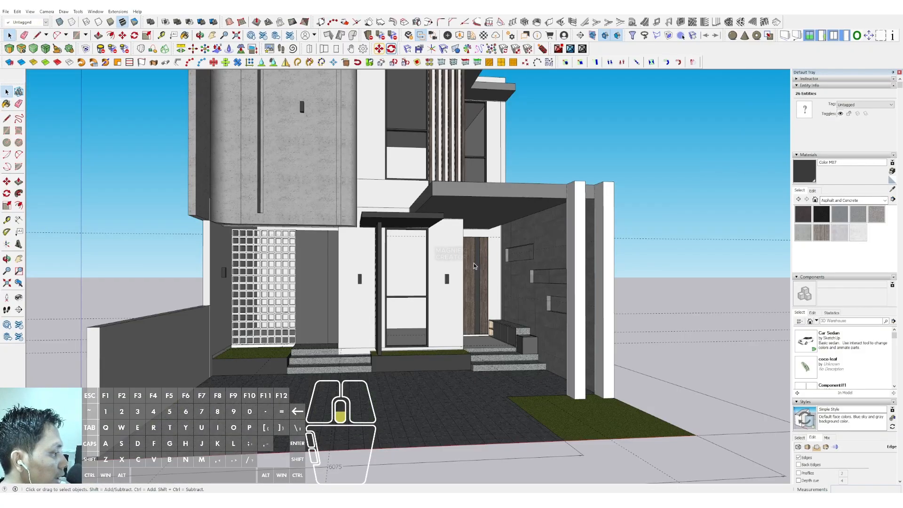
left_click(594, 170)
Examine the ground-floor grille and the overall front facade of the house.
scroll(442, 285, "down", 2)
middle_click_drag(442, 286, 393, 281)
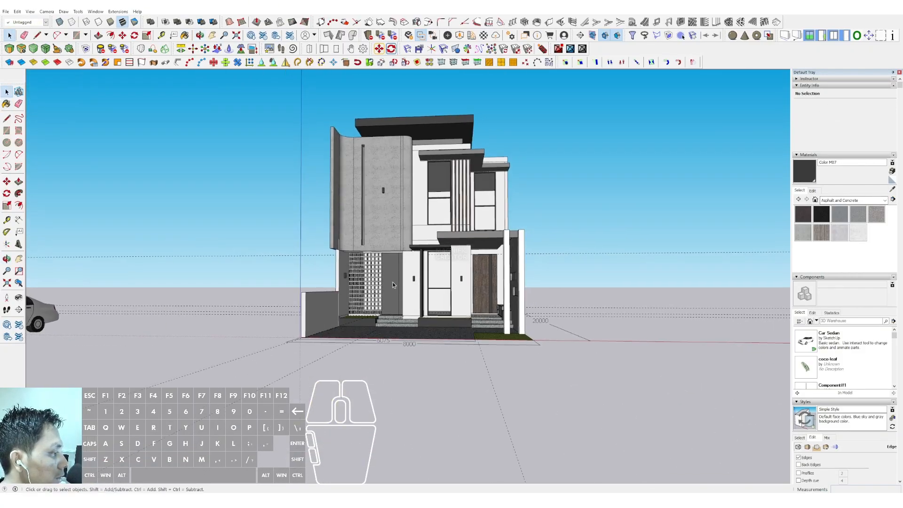
scroll(397, 279, "up", 4)
left_click(400, 268)
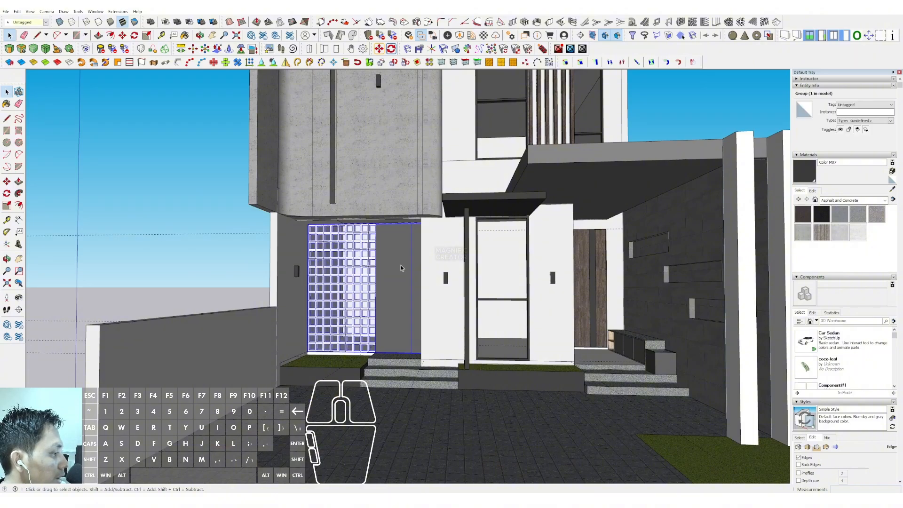
scroll(401, 265, "down", 5)
middle_click_drag(401, 265, 375, 272)
mouse_move(458, 264)
middle_mouse_down()
mouse_move(441, 256)
mouse_move(451, 254)
middle_mouse_up()
scroll(442, 184, "up", 3)
Open the top roof slab group and offset the outline of its underside slightly inward, leaving a thin border.
middle_click_drag(442, 184, 446, 226, "shift")
middle_click_drag(447, 226, 450, 141)
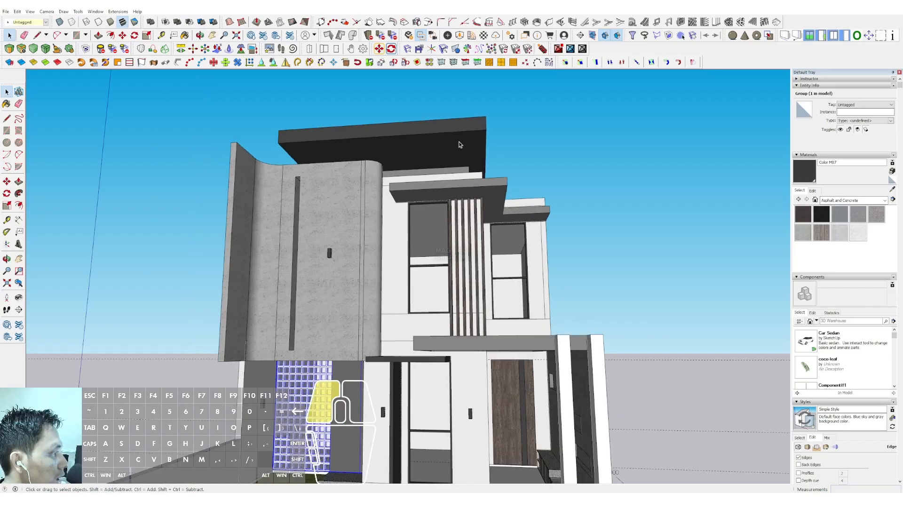
double_click(464, 147)
left_click(479, 145)
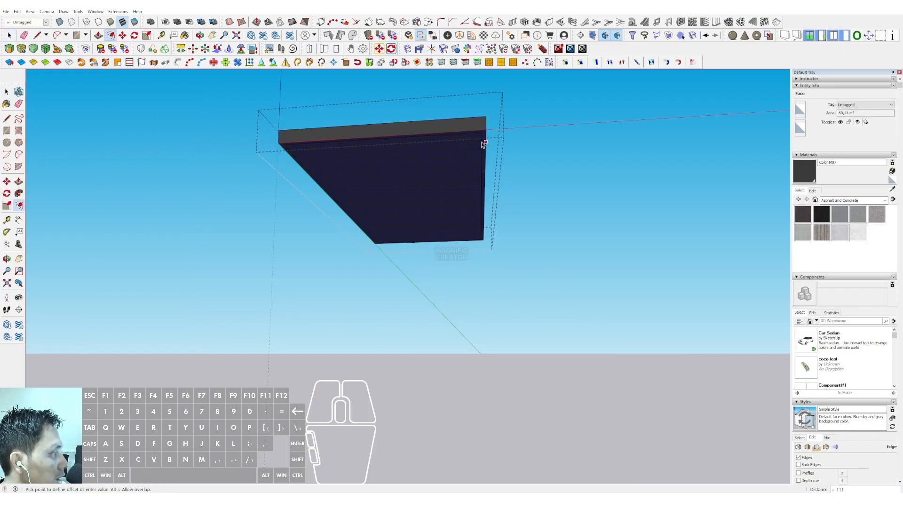
left_click(484, 143)
key("space")
scroll(482, 141, "up", 3)
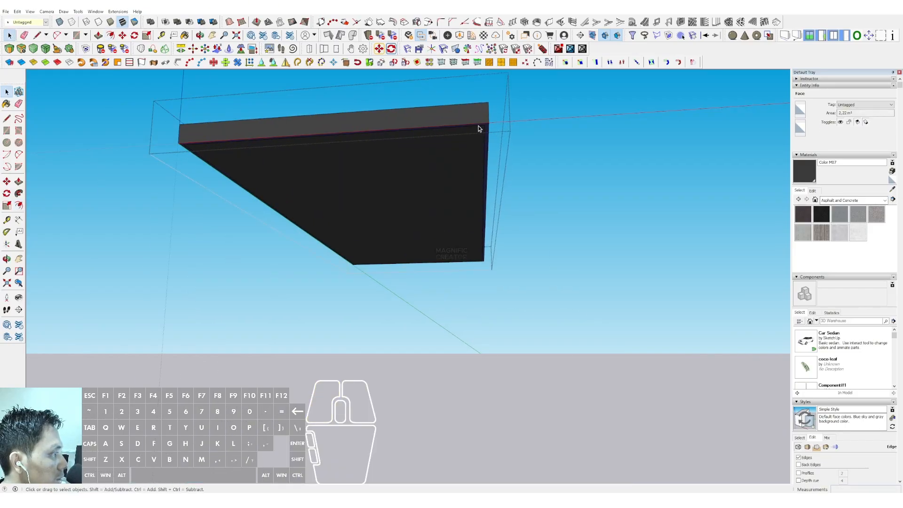
scroll(474, 151, "down", 2)
left_click(619, 135)
scroll(471, 264, "down", 4)
middle_click_drag(470, 264, 482, 287)
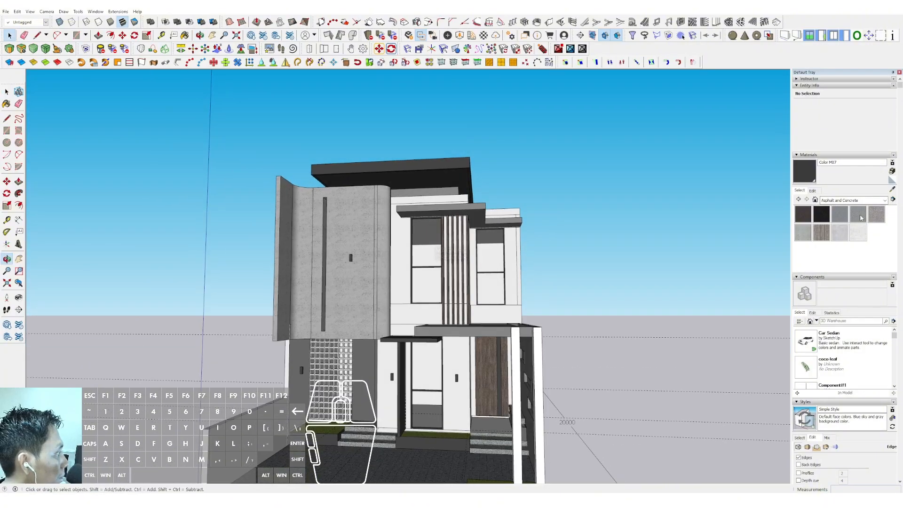
Paint the inner underside face of the top roof slab with Beadboard from the Brick, Cladding and Siding collection.
left_click(884, 200)
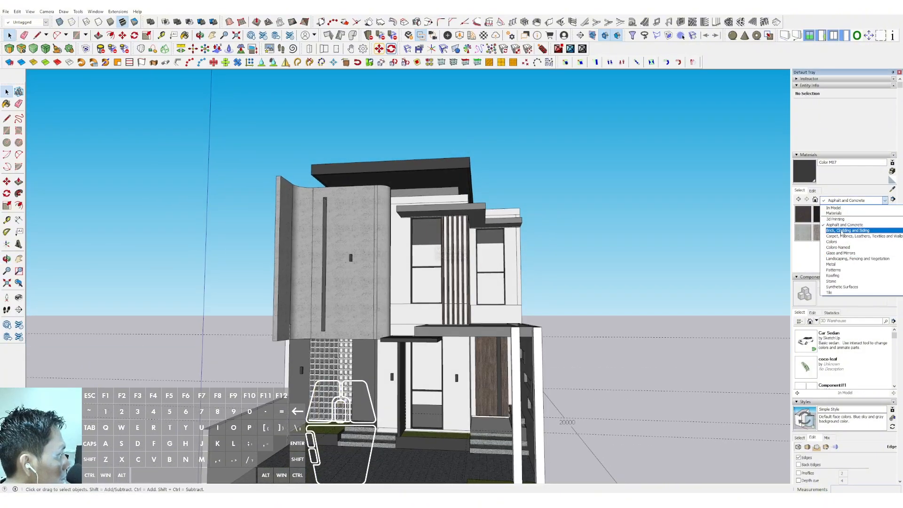
left_click(842, 230)
left_click(803, 214)
scroll(428, 155, "up", 3)
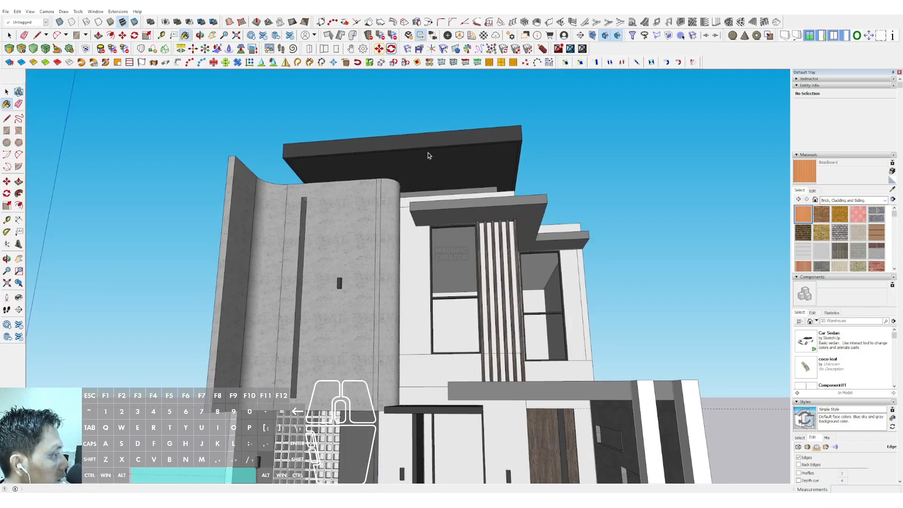
key("space")
double_click(432, 156)
left_click(432, 156)
key("b")
left_click(461, 170)
key("space")
left_click(567, 141)
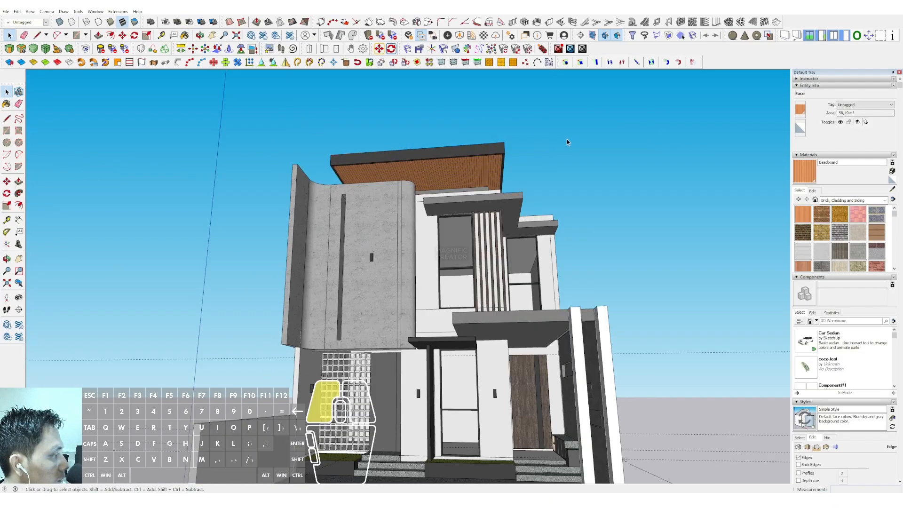
Draw a rectangle about 1.7 m wide over the front part of the grass patch beside the white columns.
middle_click_drag(567, 142, 434, 189)
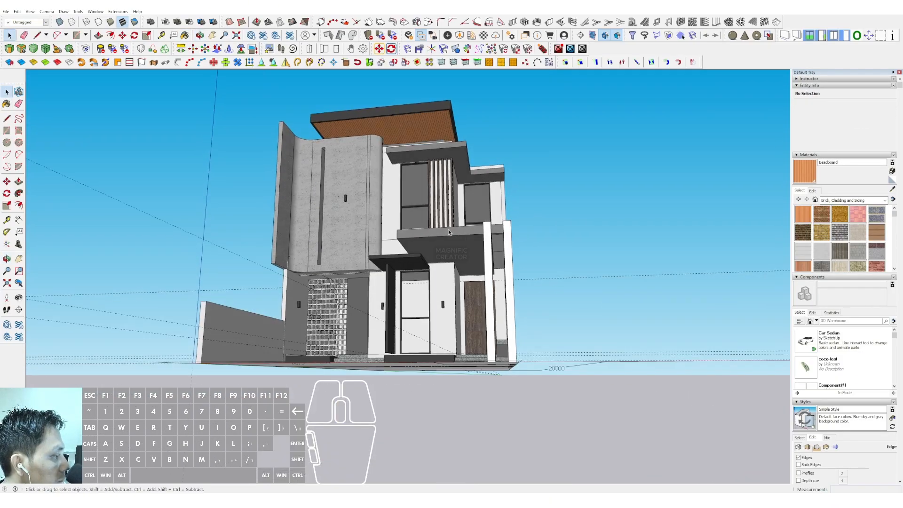
middle_click_drag(452, 255, 493, 276, "shift")
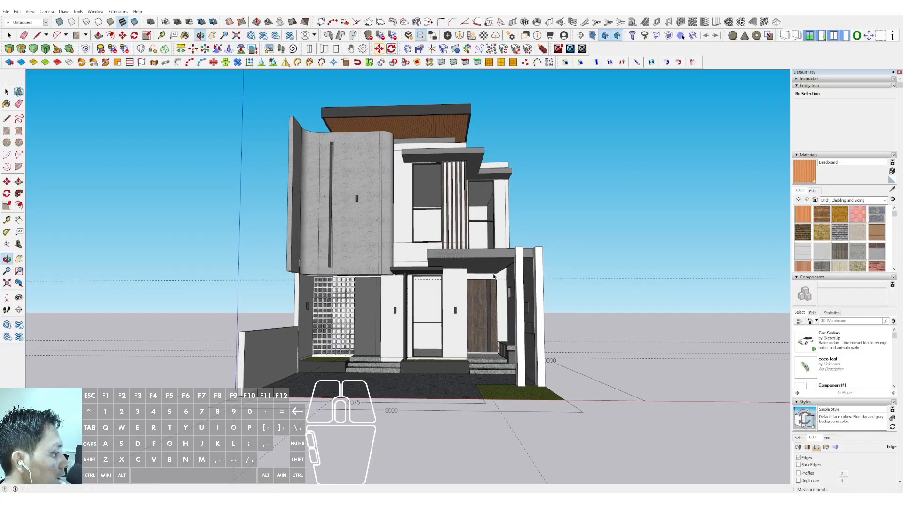
key("space")
scroll(497, 319, "up", 6)
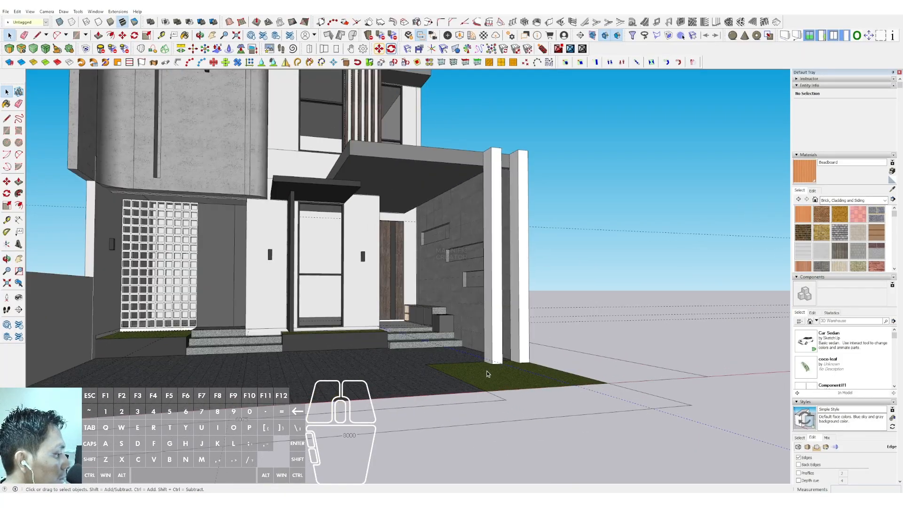
middle_click_drag(475, 362, 485, 384)
key("r")
scroll(467, 388, "up", 2)
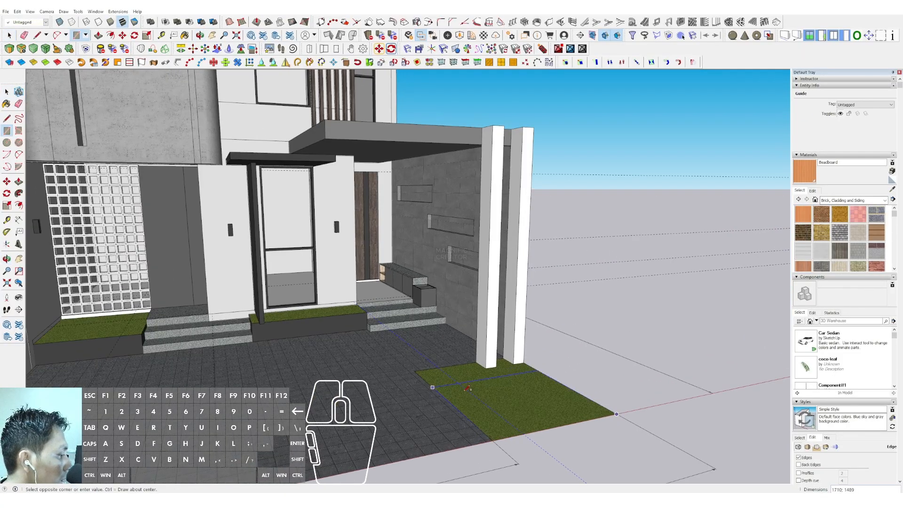
left_click(491, 366)
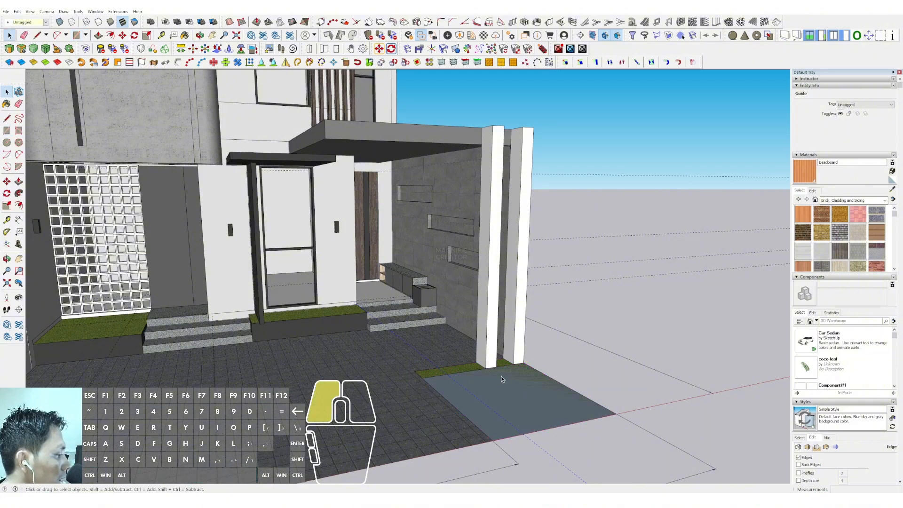
Extrude the rectangle beside the columns upward and lower its front top edge about 750 mm to form a slope.
key("p")
left_click(516, 373)
left_click(518, 371)
key("space")
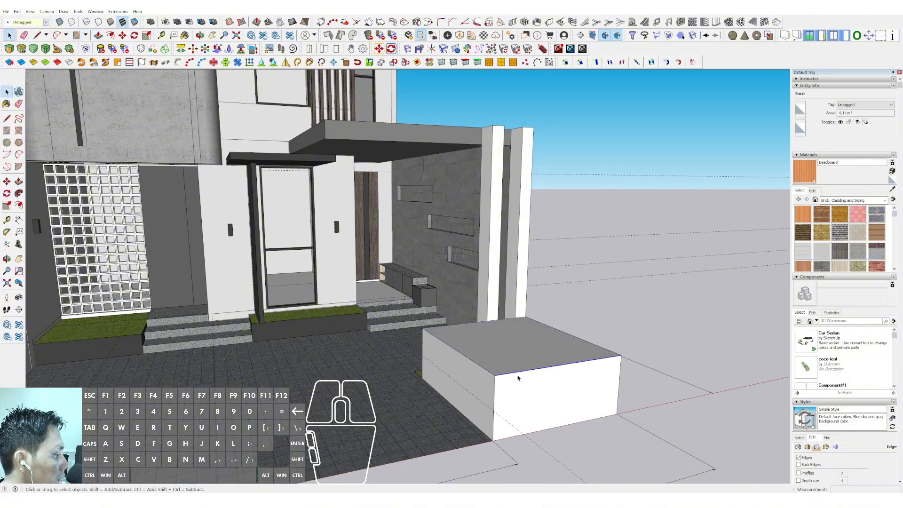
middle_click_drag(517, 378, 526, 364)
key("m")
left_click(528, 361)
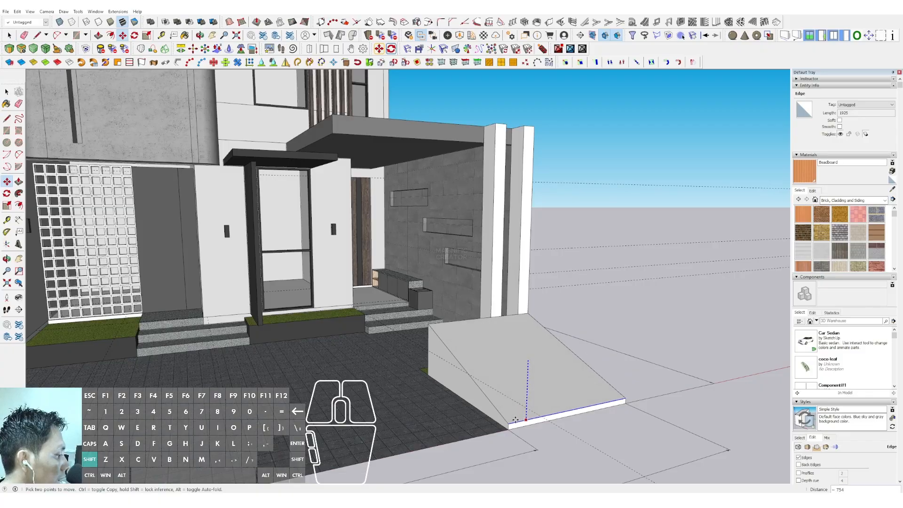
Paint the slope with Grass Light Green matched from the entrance planter and group the whole mound.
left_click(892, 191)
middle_click_drag(451, 304, 448, 314)
left_click(333, 317)
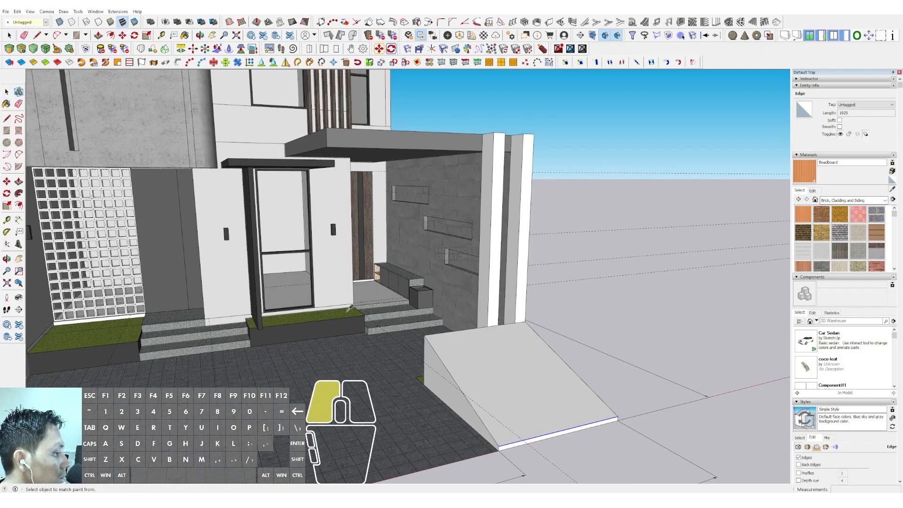
left_click(470, 345)
key("space")
triple_click(492, 350)
key("w")
Paint the unpainted sides of the mound group with the dark Color M07 matched from the planter wall.
left_click(893, 190)
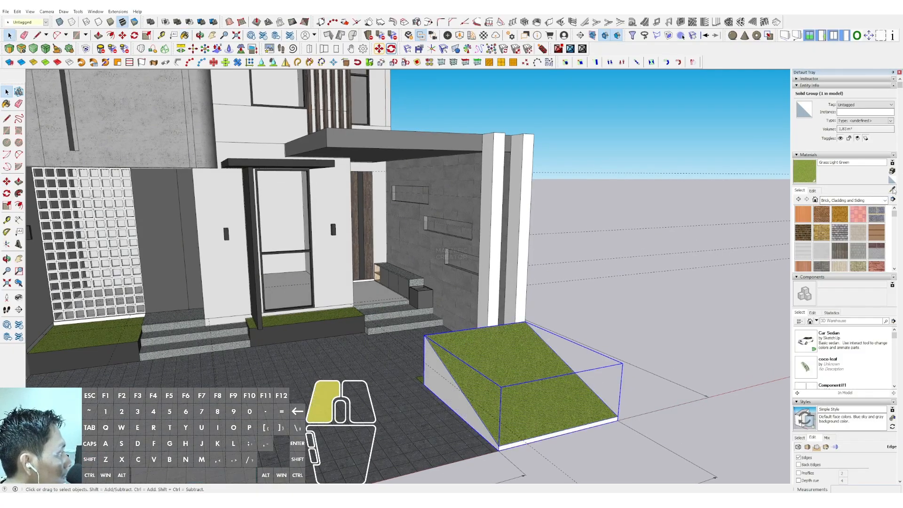
left_click(339, 326)
left_click(433, 364)
key("space")
Copy the palm tree from beside the material sample blocks to the front of the house near the grass mound.
scroll(433, 364, "down", 7)
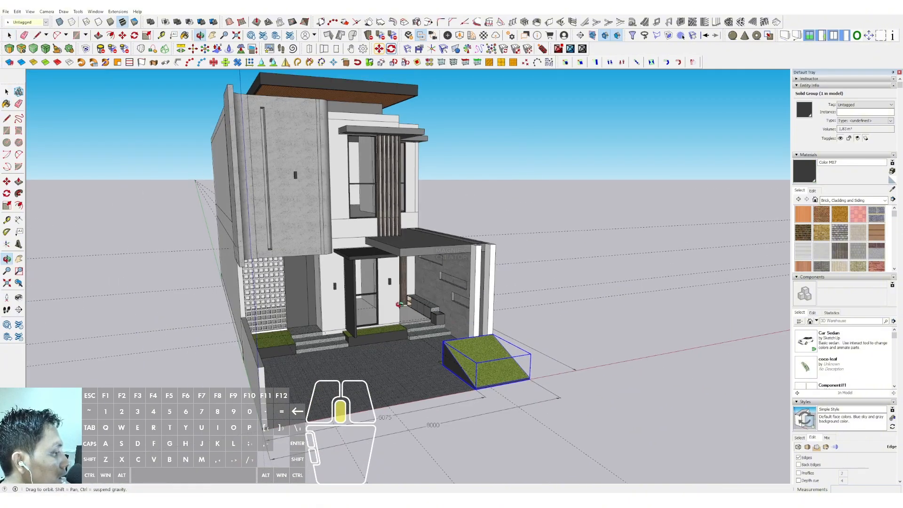
middle_click_drag(433, 364, 391, 332)
mouse_move(391, 332)
middle_mouse_down("shift")
mouse_move(434, 278)
mouse_move(416, 301)
mouse_move(506, 275)
middle_mouse_up("shift")
scroll(209, 273, "up", 3)
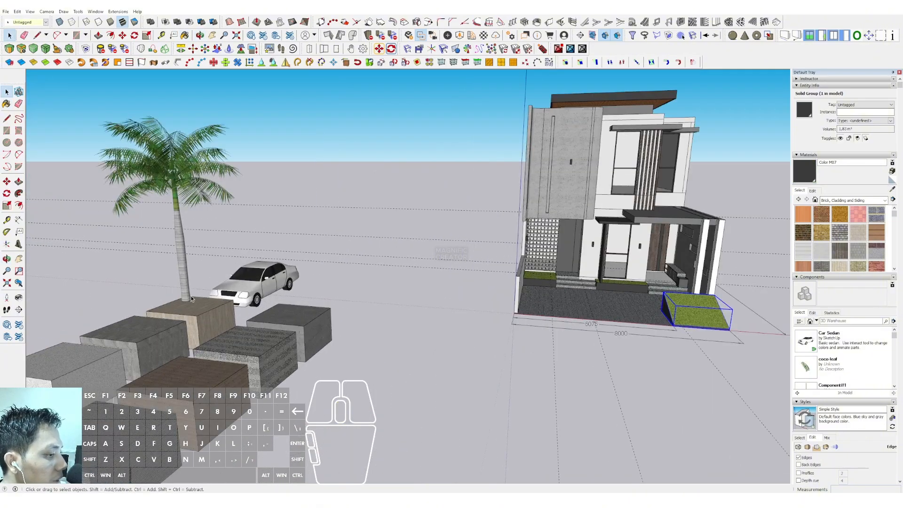
left_click(191, 297)
key("m")
key("ctrl")
left_click(189, 300)
scroll(616, 294, "down", 2)
middle_click_drag(616, 294, 581, 259)
scroll(550, 293, "up", 2)
left_click(570, 296)
key("space")
Scale the copied palm down and move it onto the grass slope in front of the white columns.
middle_click_drag(570, 297, 526, 231)
middle_click_drag(526, 231, 546, 230, "shift")
key("s")
left_click_drag(655, 131, 583, 199)
key("space")
scroll(529, 308, "up", 1)
scroll(530, 308, "up", 3)
key("m")
left_click(503, 359)
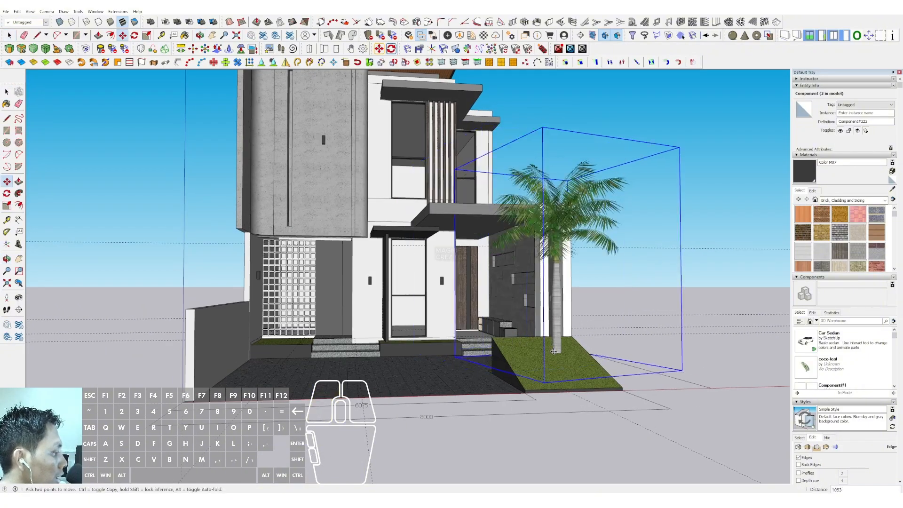
left_click(568, 354)
key("space")
scroll(560, 332, "down", 3)
middle_click_drag(550, 325, 508, 240)
scroll(541, 345, "up", 5)
left_click(541, 346)
scroll(553, 337, "up", 4)
key("m")
key("ctrl")
left_click(603, 326)
key("shift")
key("space")
Sample the house wall material Color M02, open it for editing and brighten its colour.
scroll(553, 328, "down", 5)
scroll(531, 282, "down", 2)
left_click(491, 189)
middle_click_drag(491, 189, 458, 244, "shift")
mouse_move(441, 283)
middle_mouse_down()
mouse_move(433, 235)
mouse_move(324, 227)
middle_mouse_up()
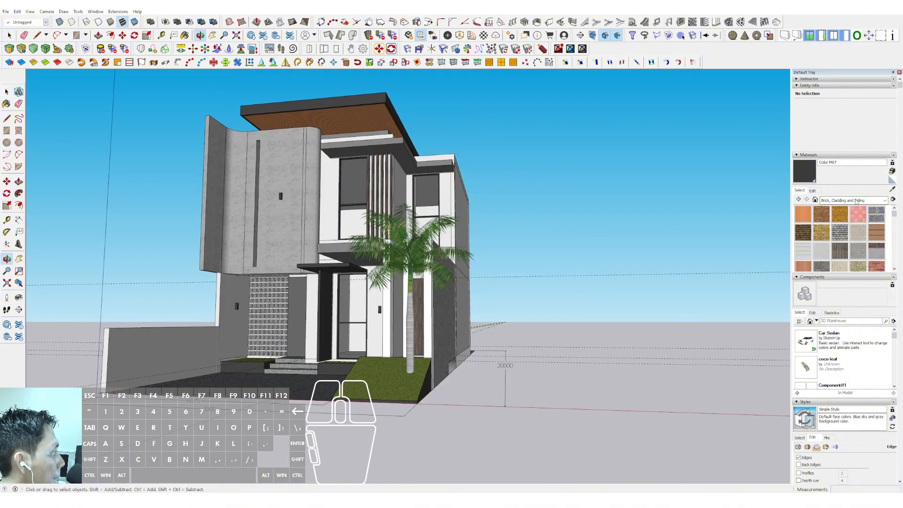
left_click(339, 206)
scroll(347, 198, "up", 3)
key("b")
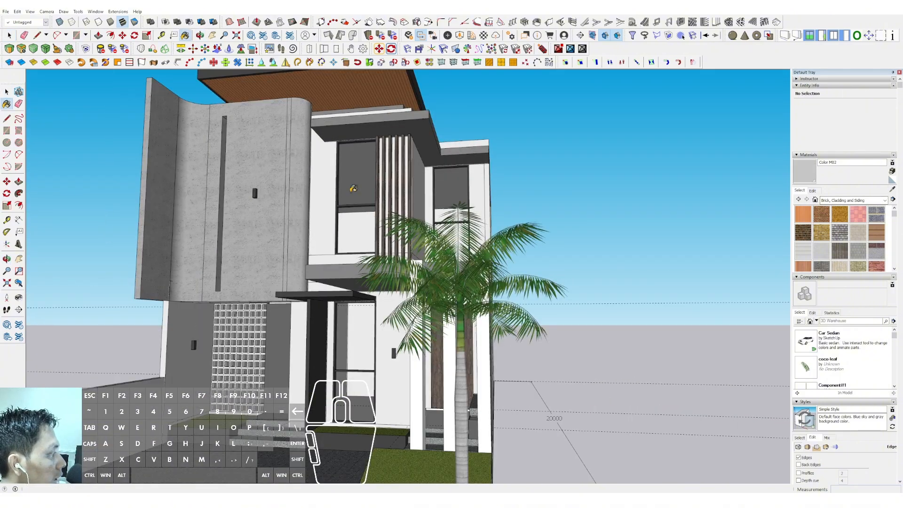
left_click(812, 190)
left_click_drag(832, 225, 836, 221)
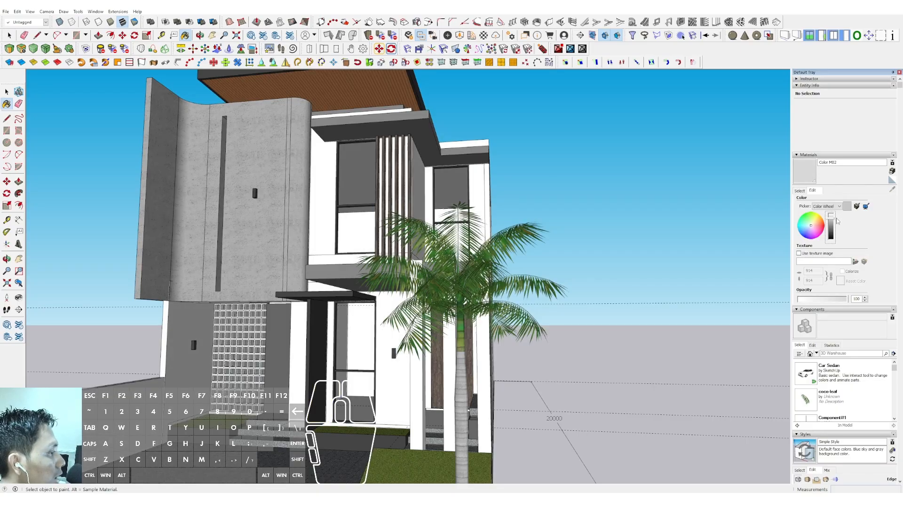
scroll(399, 210, "down", 2)
middle_click_drag(399, 211, 438, 216, "shift")
key("space")
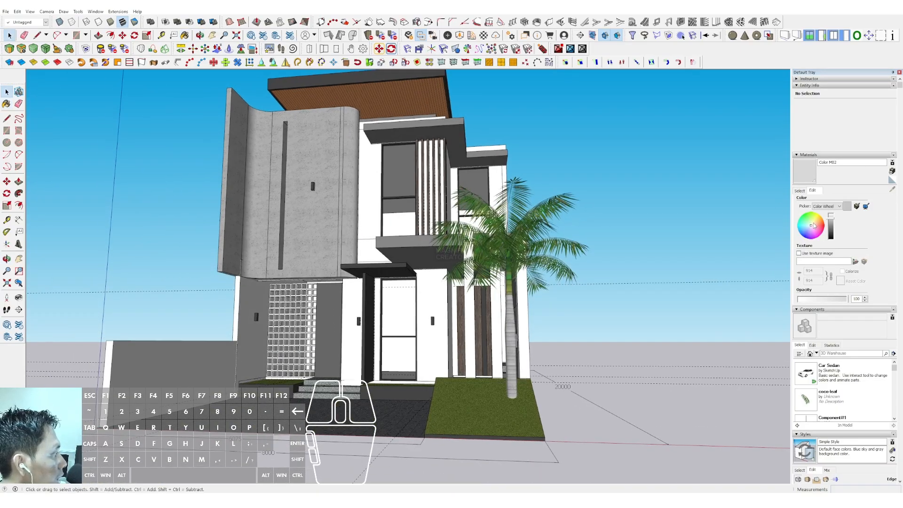
Try several tints for Color M02 near the centre of the colour wheel and settle on a warm cream.
left_click(811, 227)
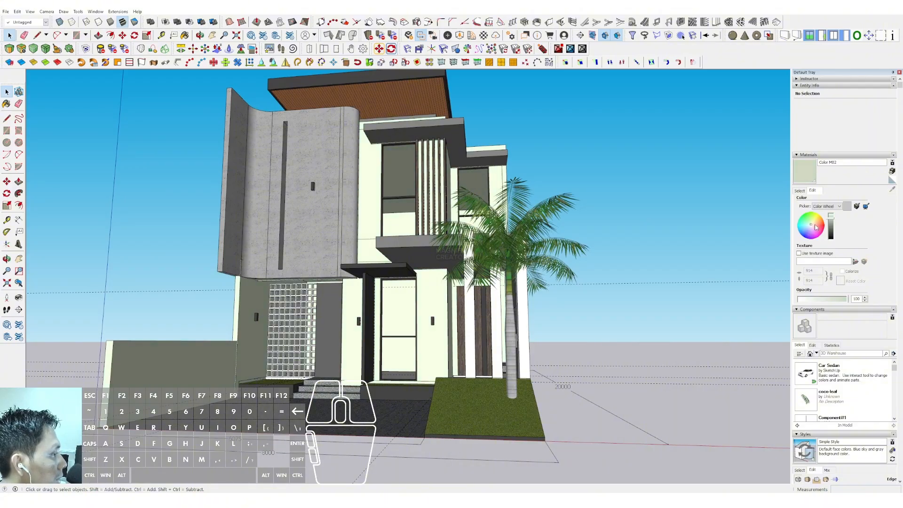
left_click(815, 227)
left_click(811, 226)
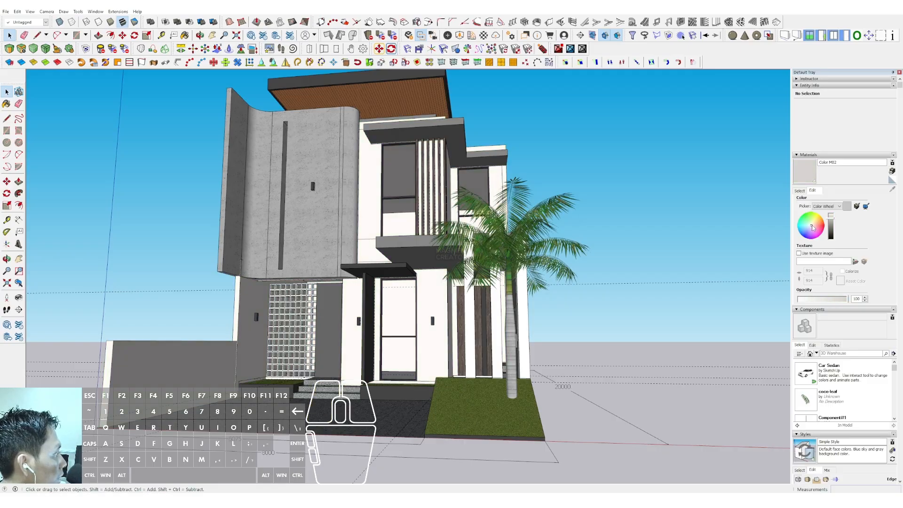
left_click(814, 227)
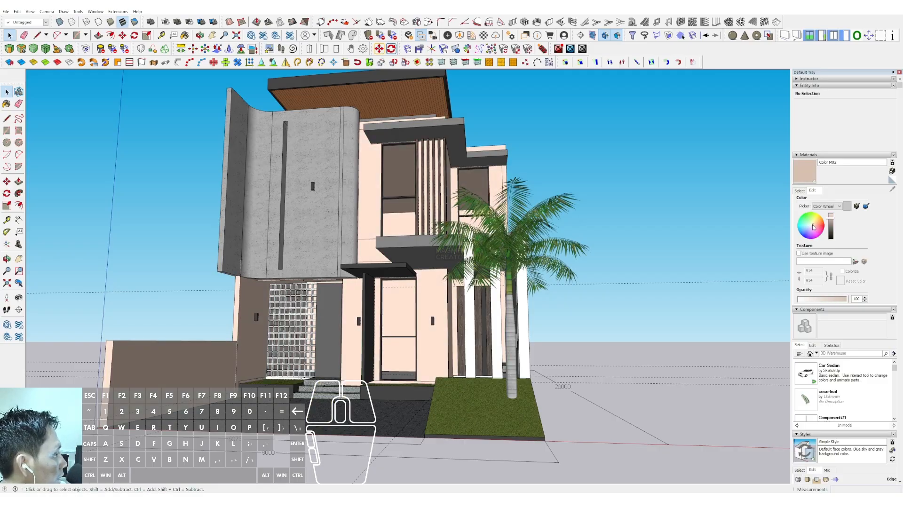
left_click(813, 227)
Switch the Color M02 picker to HLS, set its saturation to 5 and adjust the lightness to a warm light grey.
left_click(835, 206)
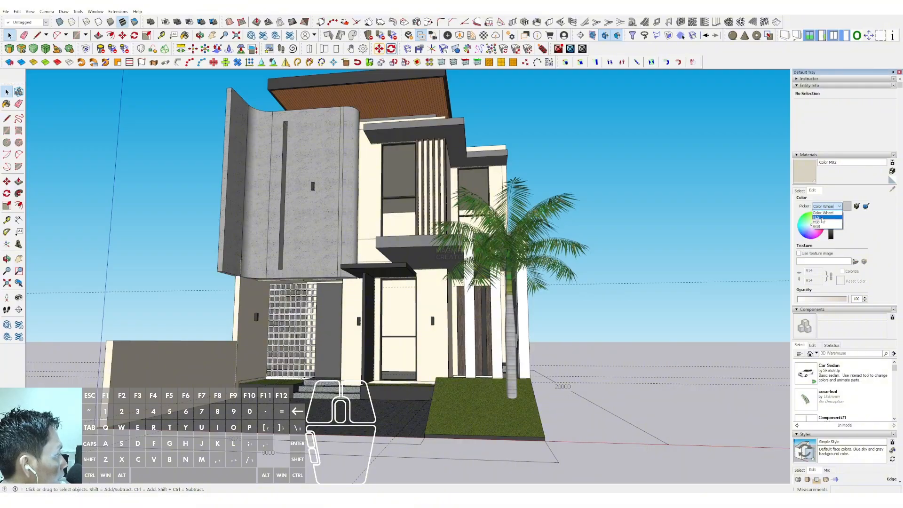
left_click(821, 218)
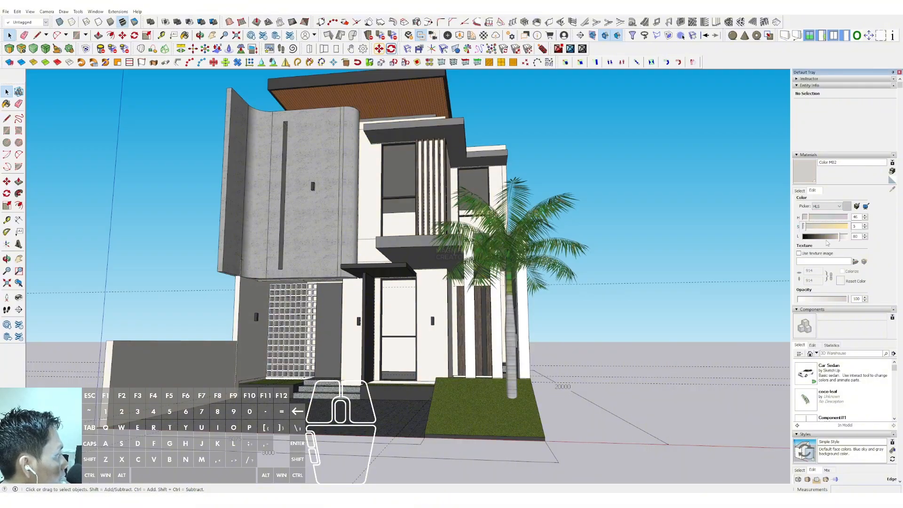
left_click_drag(833, 237, 831, 237)
middle_click_drag(555, 256, 505, 255)
scroll(442, 244, "up", 3)
middle_click_drag(442, 244, 564, 254, "shift")
scroll(461, 247, "down", 3)
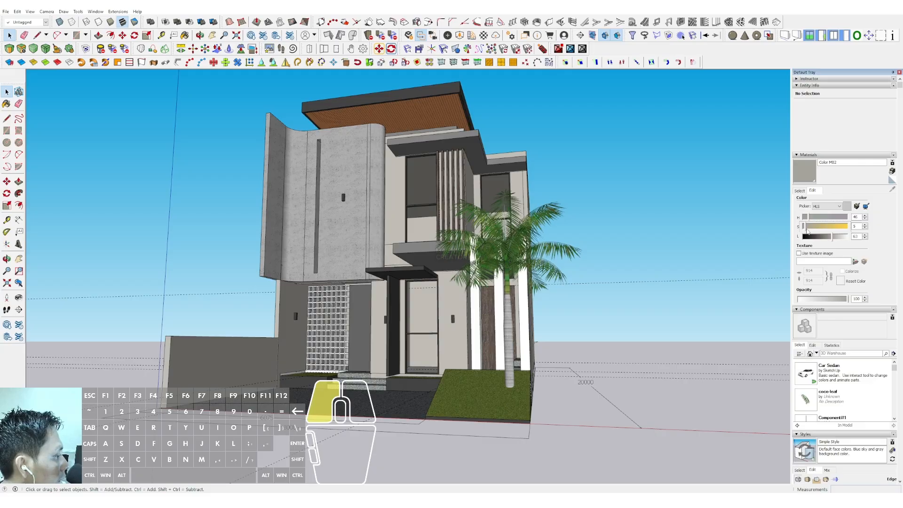
scroll(470, 245, "down", 1)
middle_click_drag(470, 244, 479, 247)
left_click_drag(828, 238, 835, 237)
Turn on shadows and examine the shaded house from the front and the side.
scroll(390, 228, "up", 2)
middle_click_drag(381, 226, 354, 211)
scroll(358, 213, "down", 1)
left_click_drag(594, 163, 588, 200)
middle_click_drag(587, 199, 435, 254)
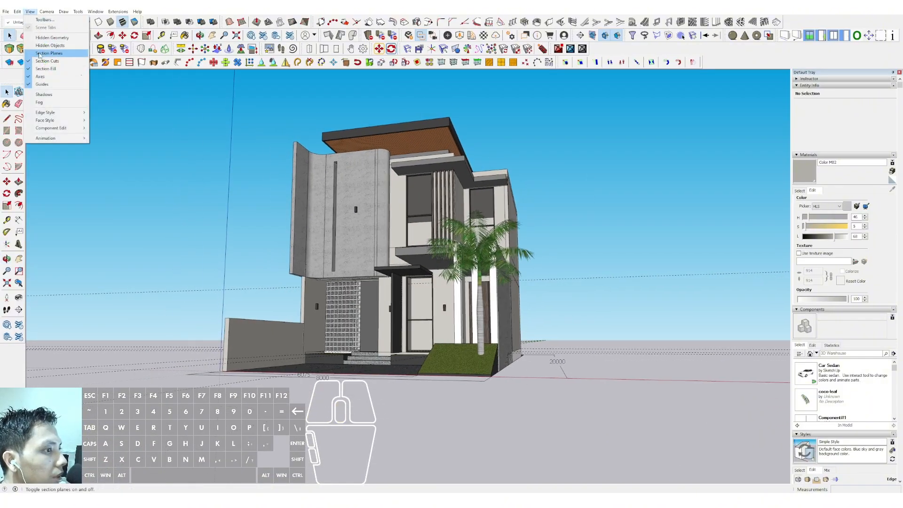
left_click(45, 95)
scroll(391, 292, "up", 2)
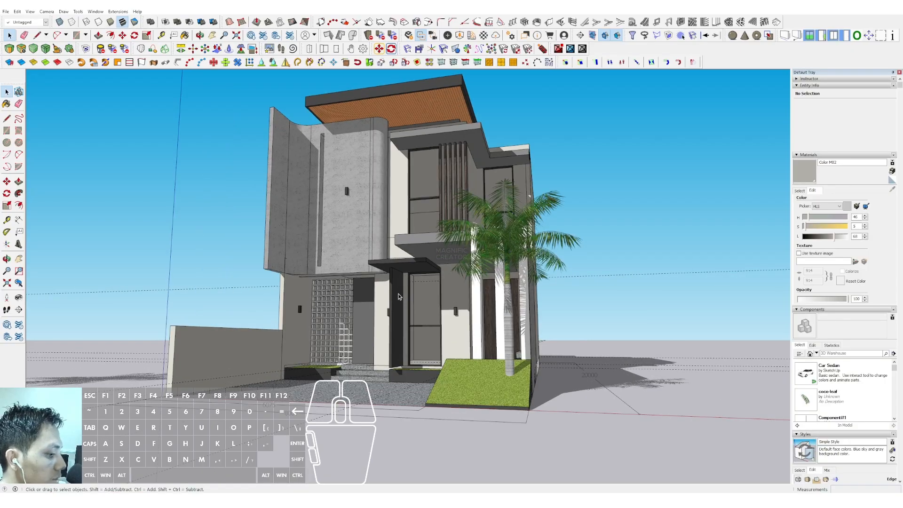
middle_click_drag(429, 294, 574, 362)
scroll(433, 327, "down", 3)
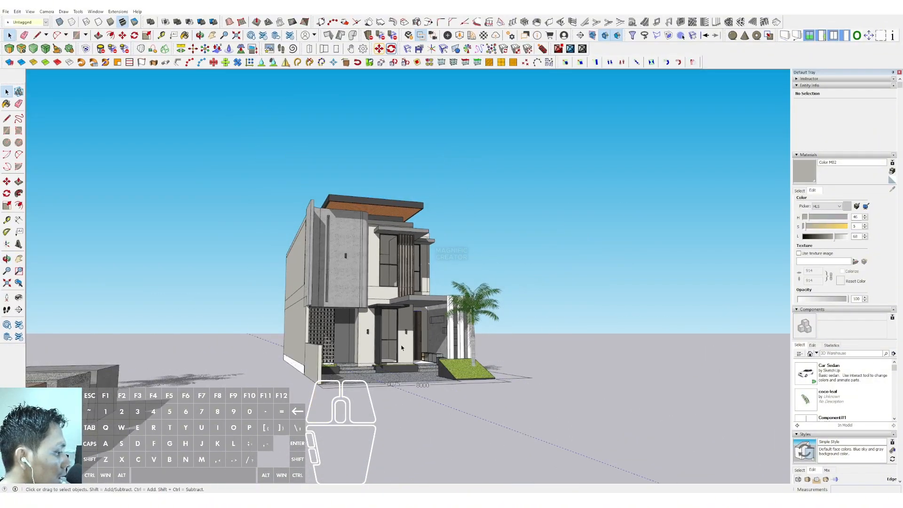
scroll(402, 348, "up", 5)
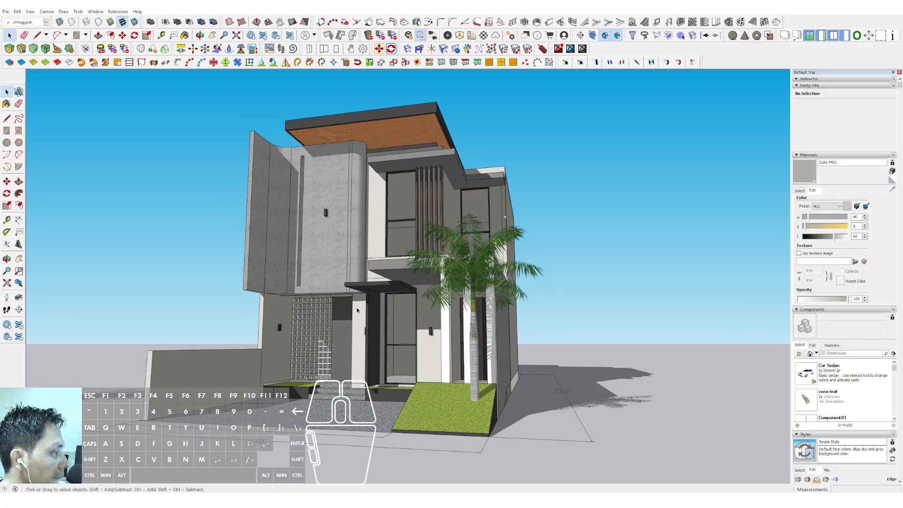
middle_click_drag(361, 308, 356, 297)
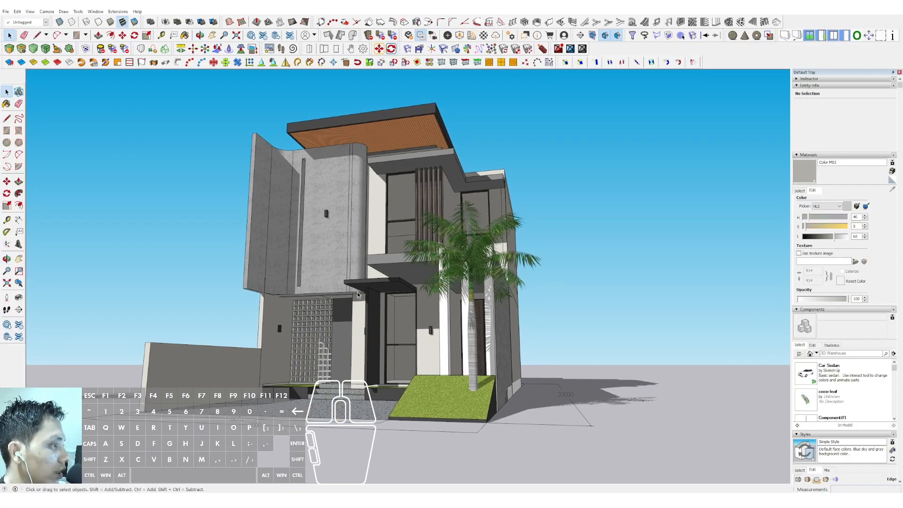
middle_click_drag(357, 295, 527, 309)
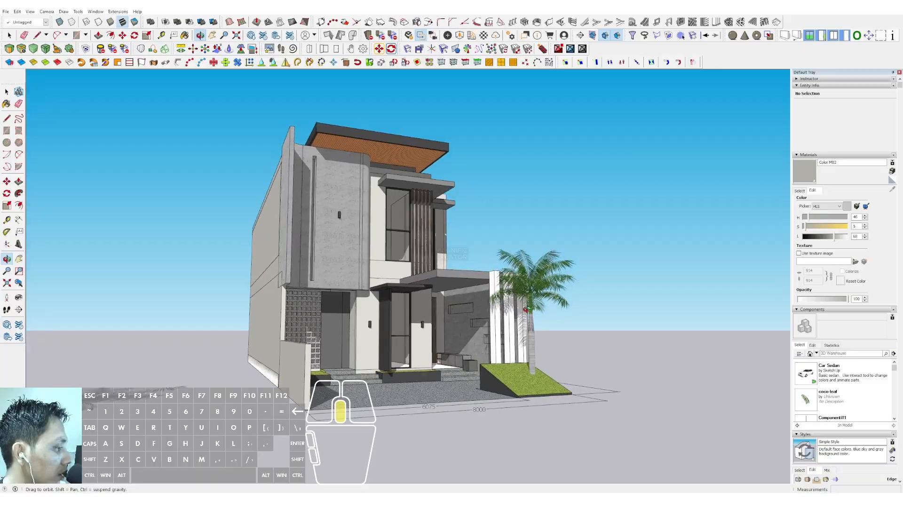
Open the dark entrance panel beside the door and draw a tall narrow rectangle about 2.4 m high on its broad face.
scroll(379, 329, "up", 6)
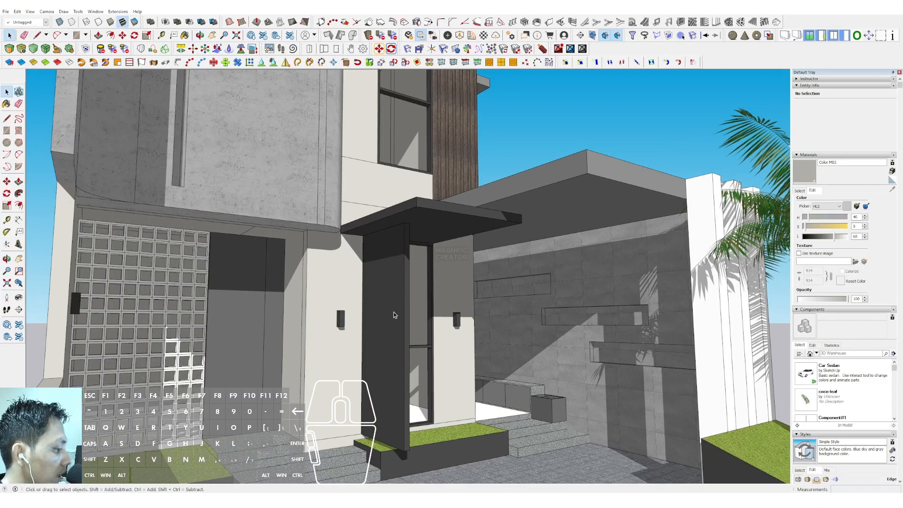
double_click(393, 315)
scroll(393, 315, "down", 2)
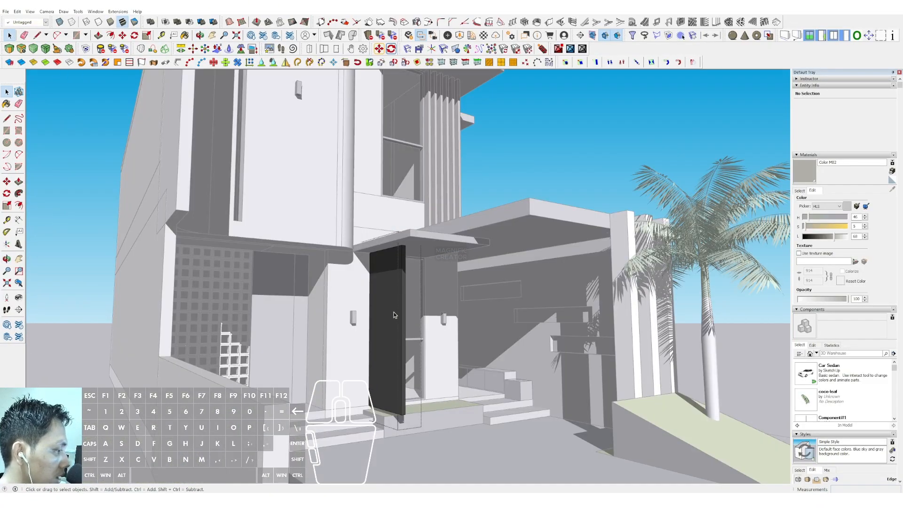
scroll(394, 311, "up", 3)
triple_click(401, 395)
scroll(413, 434, "up", 2)
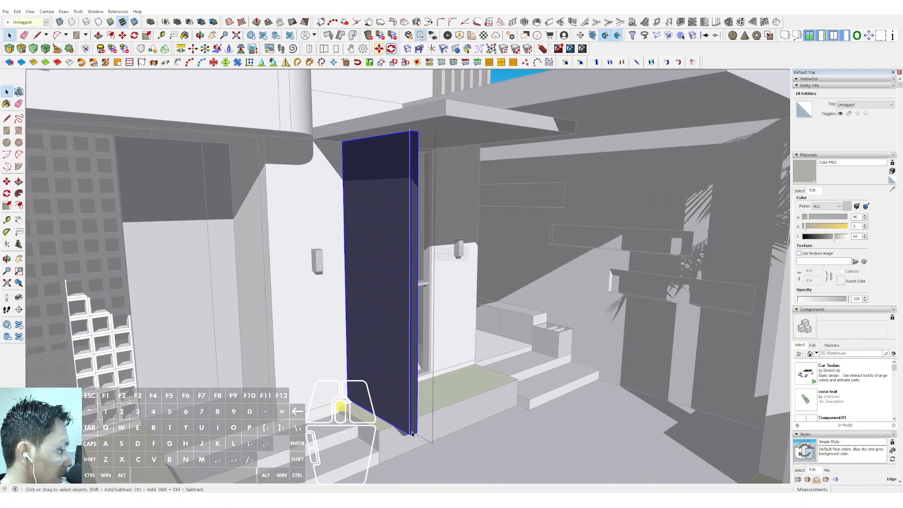
scroll(413, 433, "up", 2)
key("v")
left_click(388, 436)
key("space")
scroll(389, 409, "down", 2)
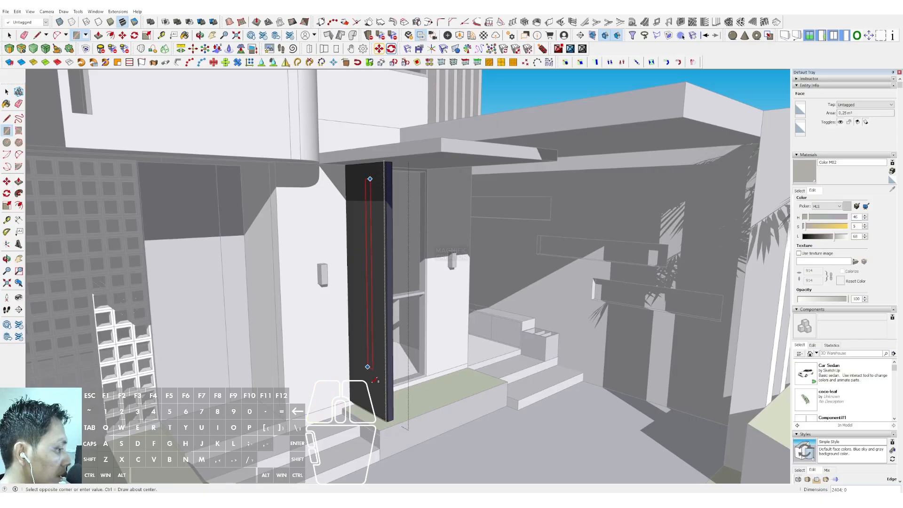
scroll(375, 379, "up", 1)
key("space")
scroll(376, 393, "up", 2)
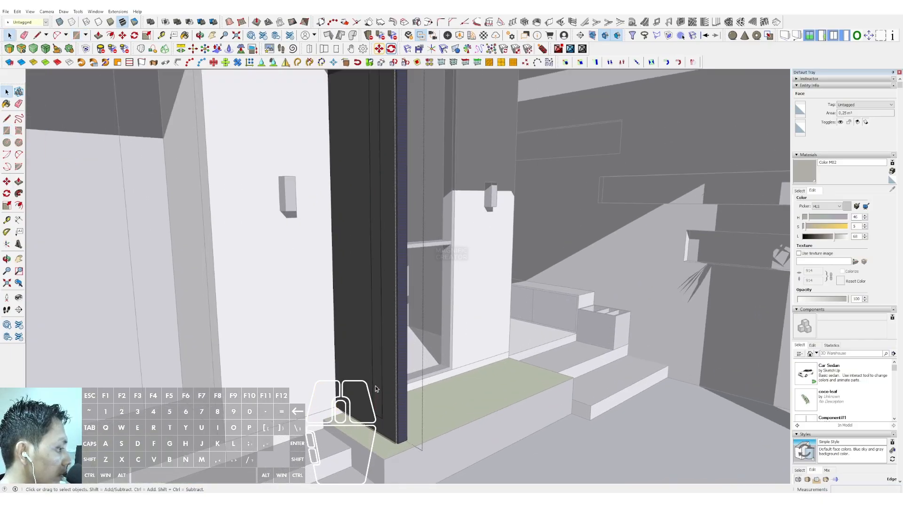
key("space")
scroll(374, 362, "down", 4)
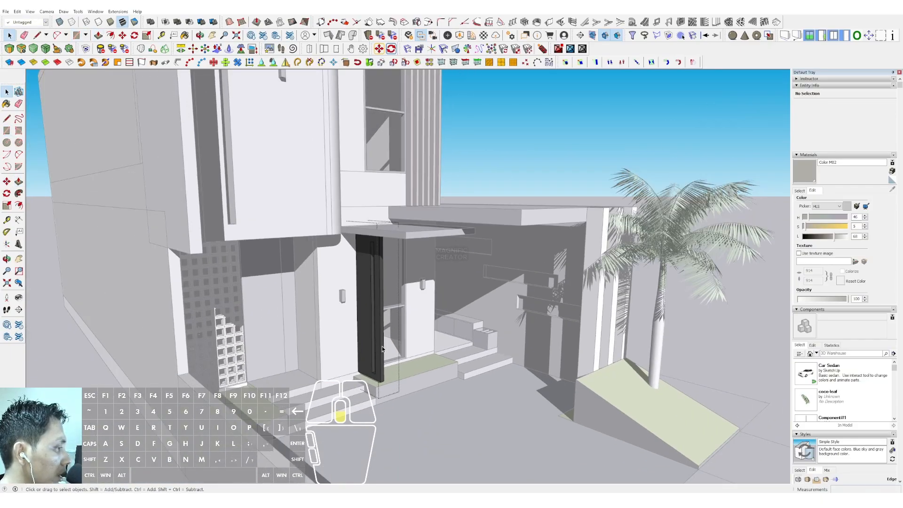
left_click(515, 156)
Sample the dark Color M07 from the entrance panel and paint the backs of the carport wall niches with it.
scroll(492, 361, "down", 3)
middle_click_drag(491, 361, 543, 323)
scroll(414, 322, "up", 3)
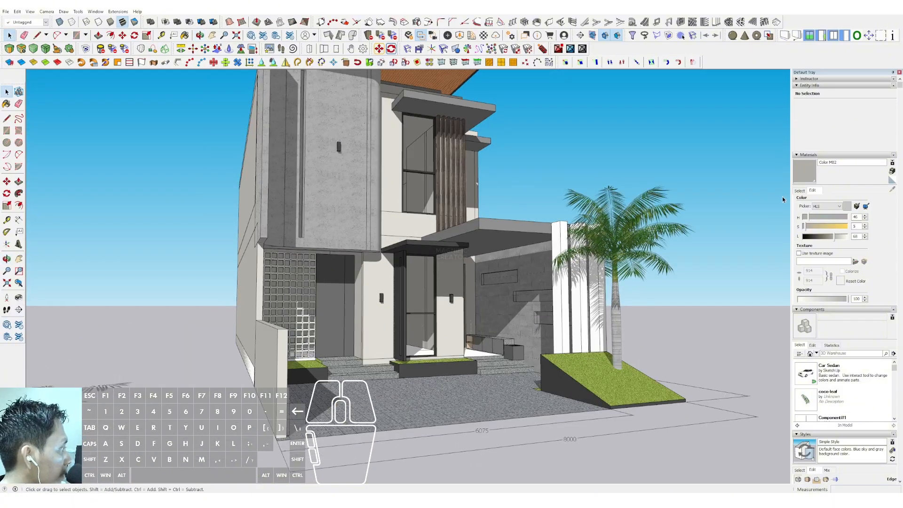
left_click(799, 190)
scroll(407, 287, "up", 3)
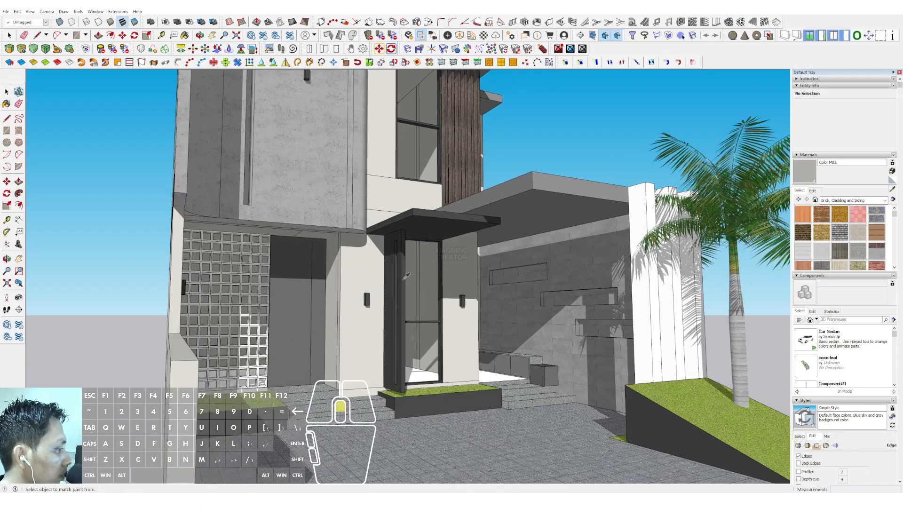
left_click(402, 282)
key("space")
scroll(522, 276, "up", 2)
left_click(520, 277)
double_click(520, 277)
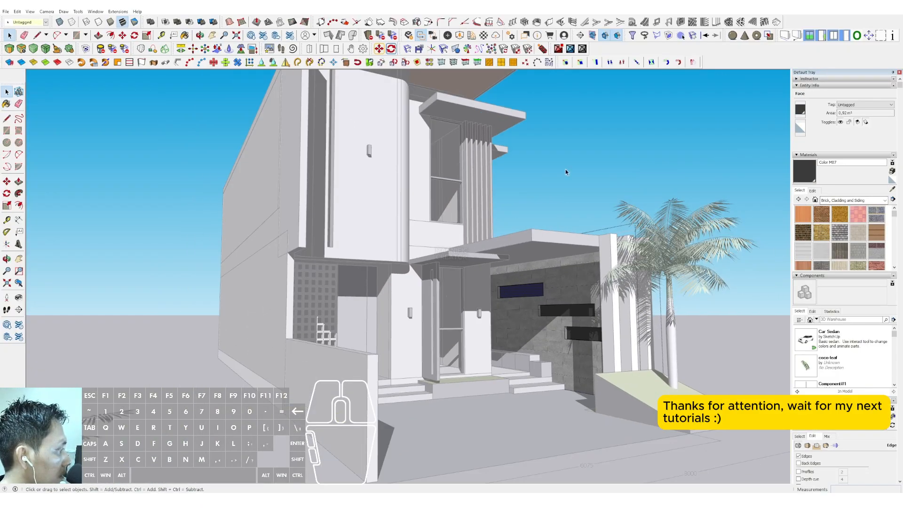
Open the curved concrete facade group and paint its narrow outer edge face with Color M07.
scroll(543, 301, "down", 3)
middle_click_drag(553, 301, 405, 281)
key("space")
scroll(288, 228, "up", 2)
left_click(278, 220)
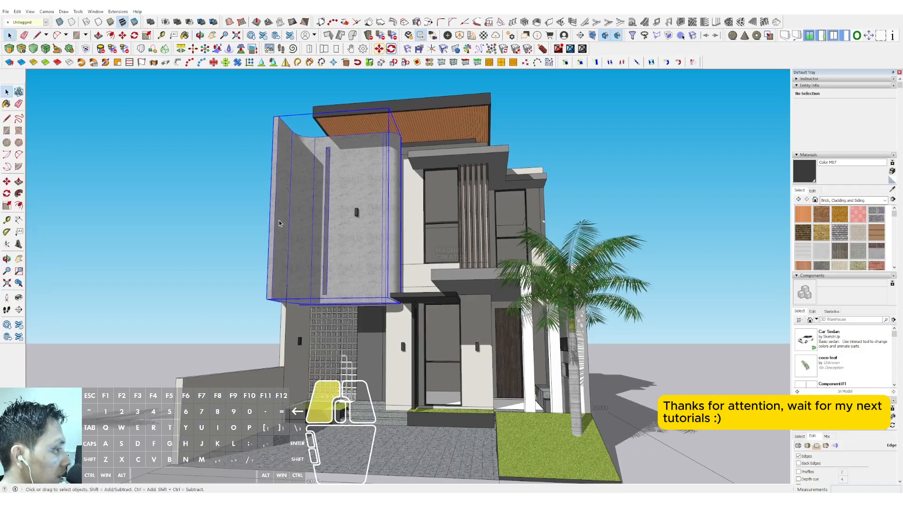
scroll(275, 218, "up", 5)
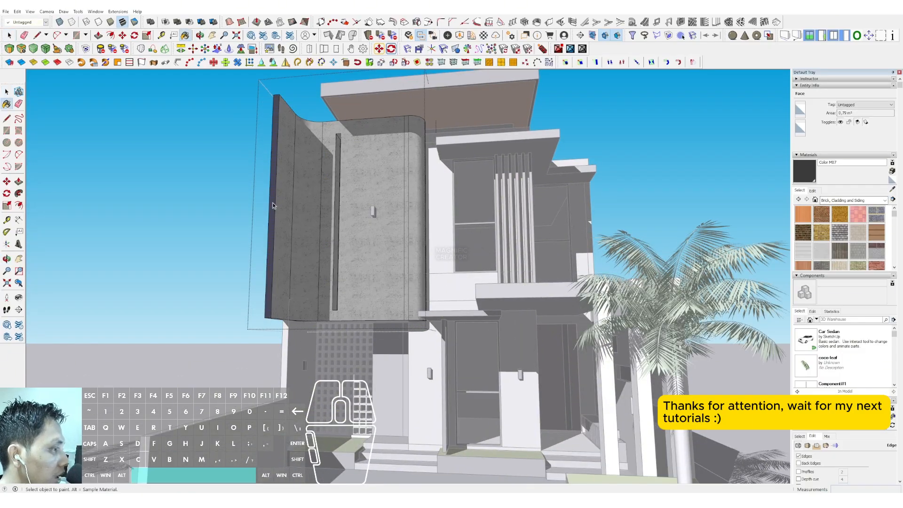
scroll(273, 206, "down", 5)
middle_click_drag(232, 201, 353, 228)
scroll(360, 244, "up", 1)
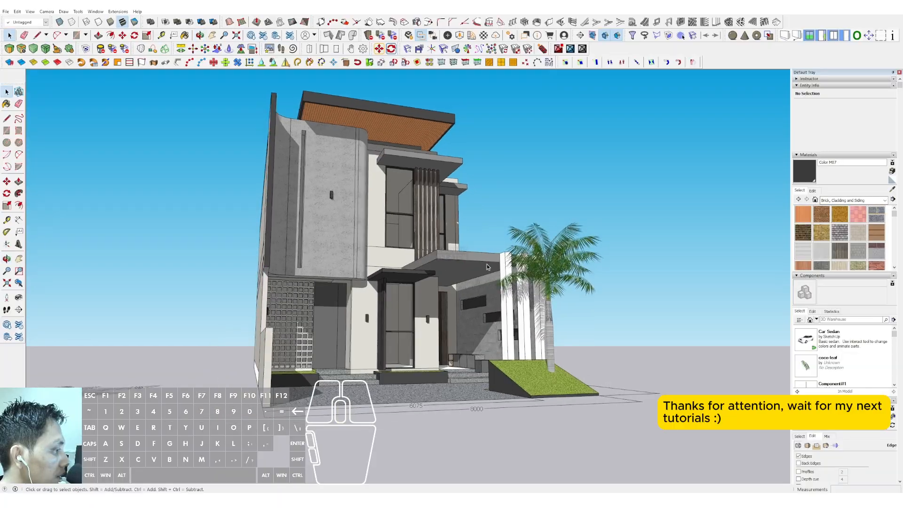